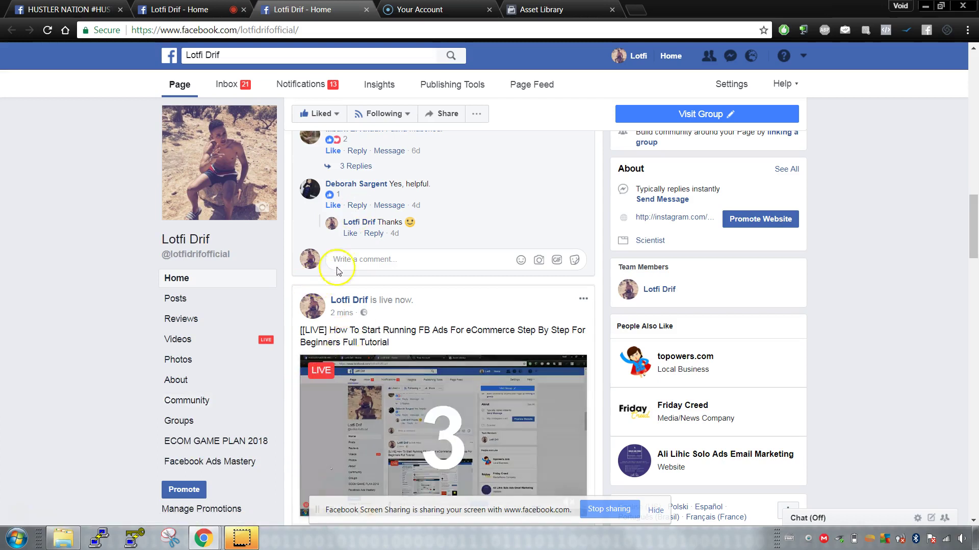
Move the Asset Library tab ahead of the Your Account tab and open the audiences list.
scroll(433, 248, "down", 1)
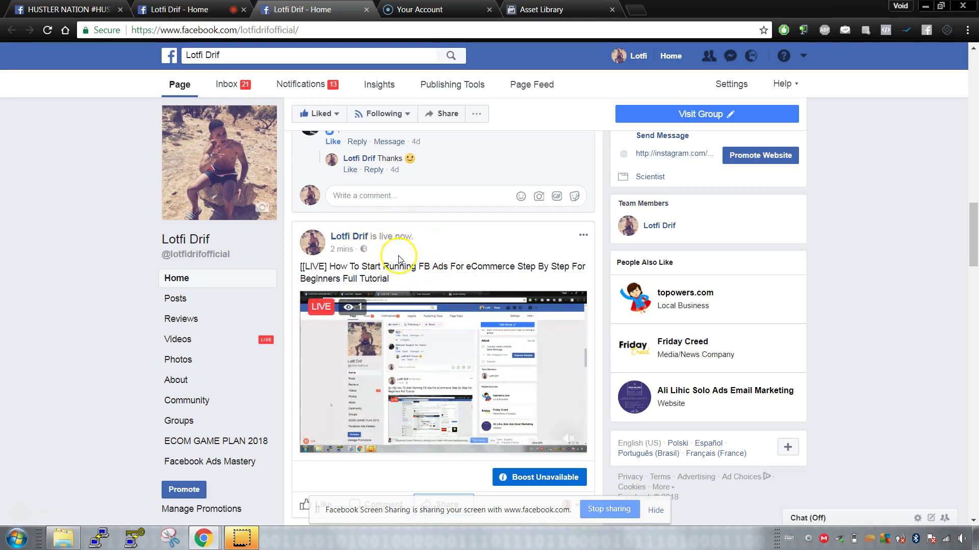
left_click(448, 8)
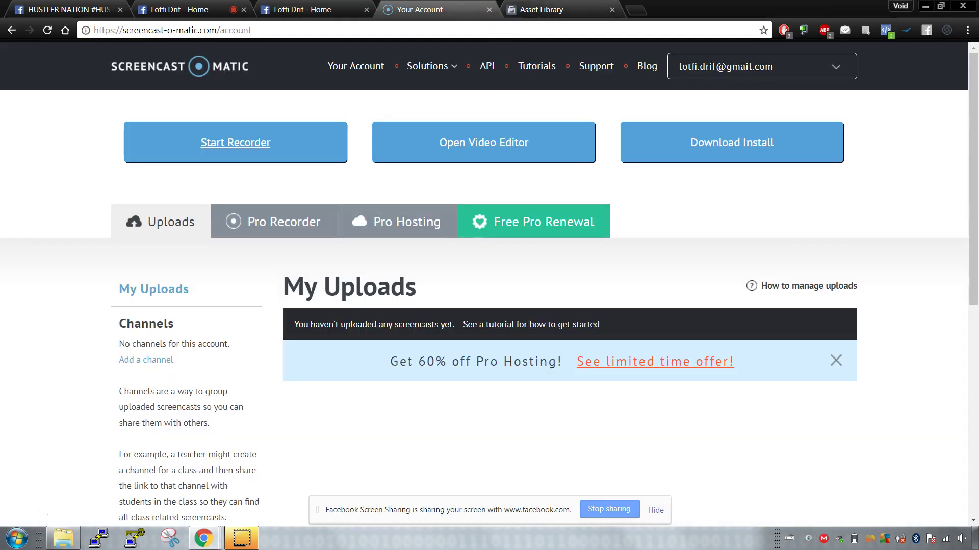
left_click_drag(535, 9, 408, 9)
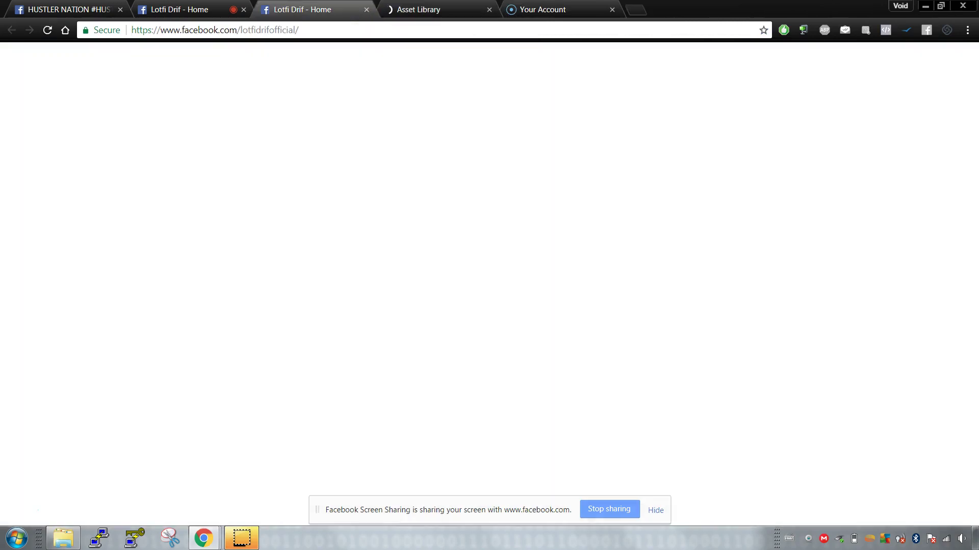
left_click(447, 13)
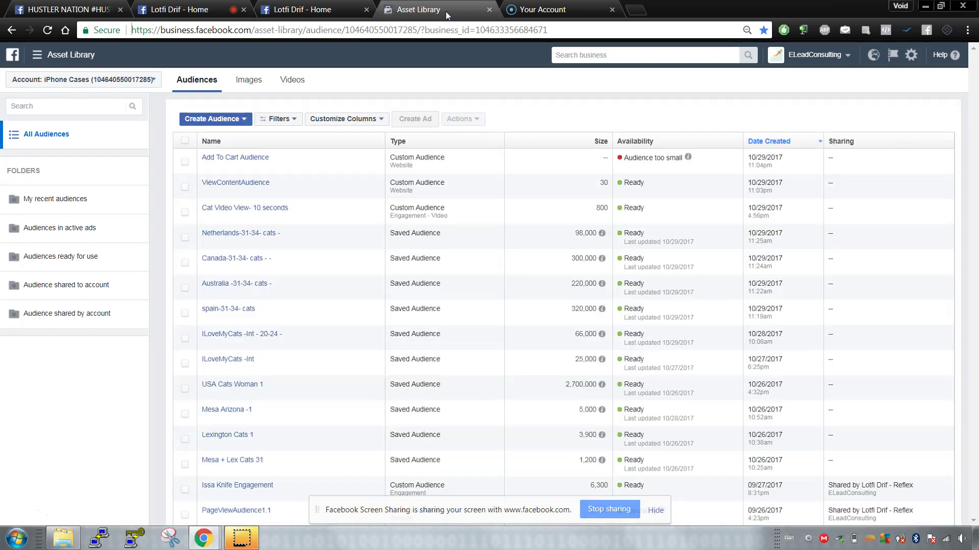
Check the live broadcast page and return to the Asset Library's audiences list.
left_click(176, 9)
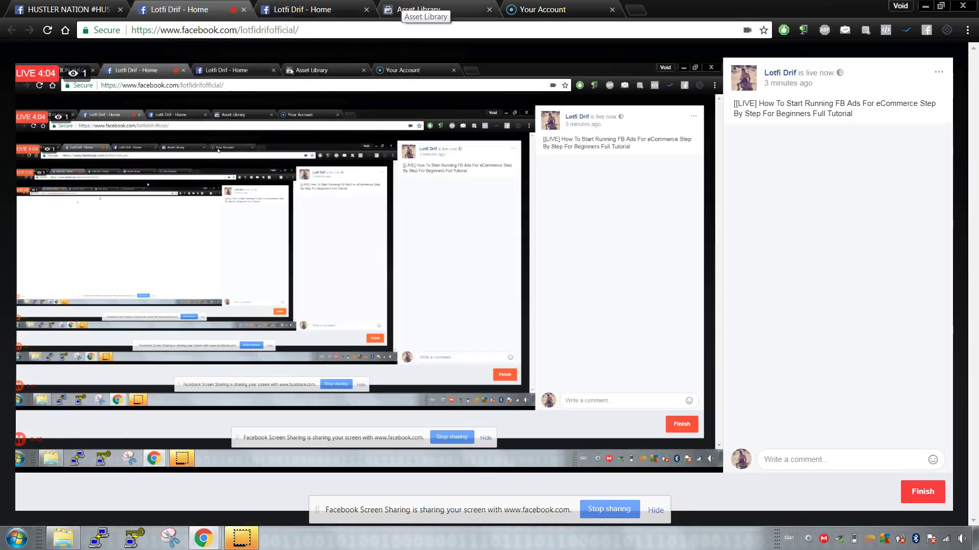
left_click(408, 10)
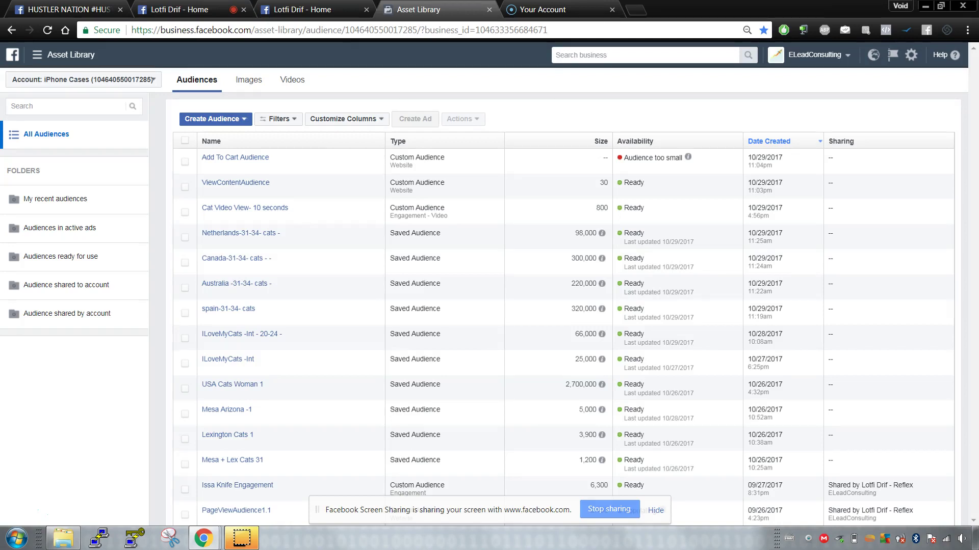
left_click(60, 57)
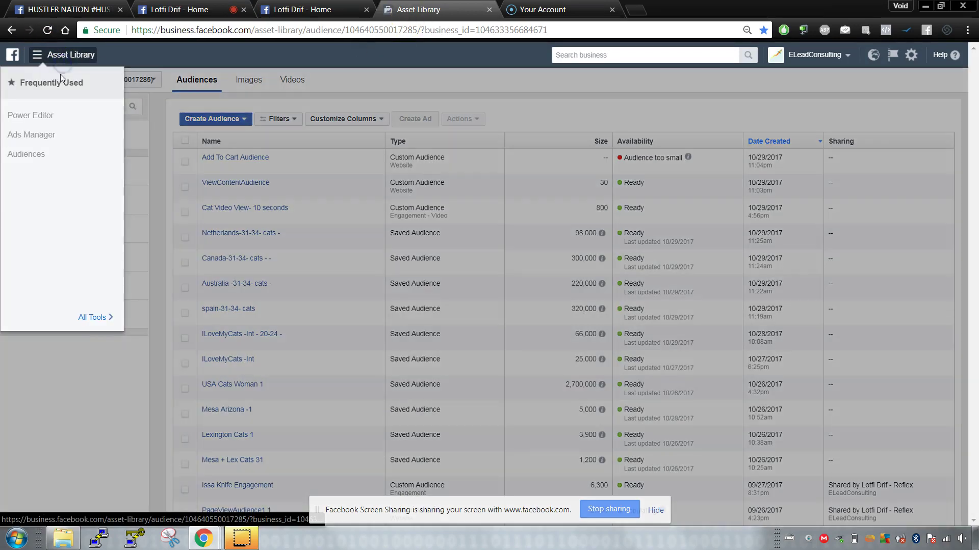
left_click(237, 142)
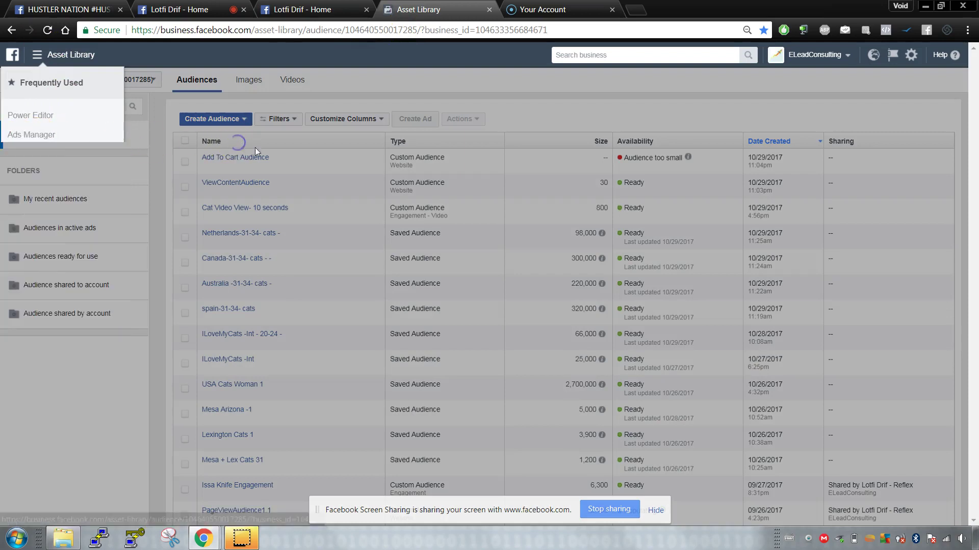
left_click(252, 8)
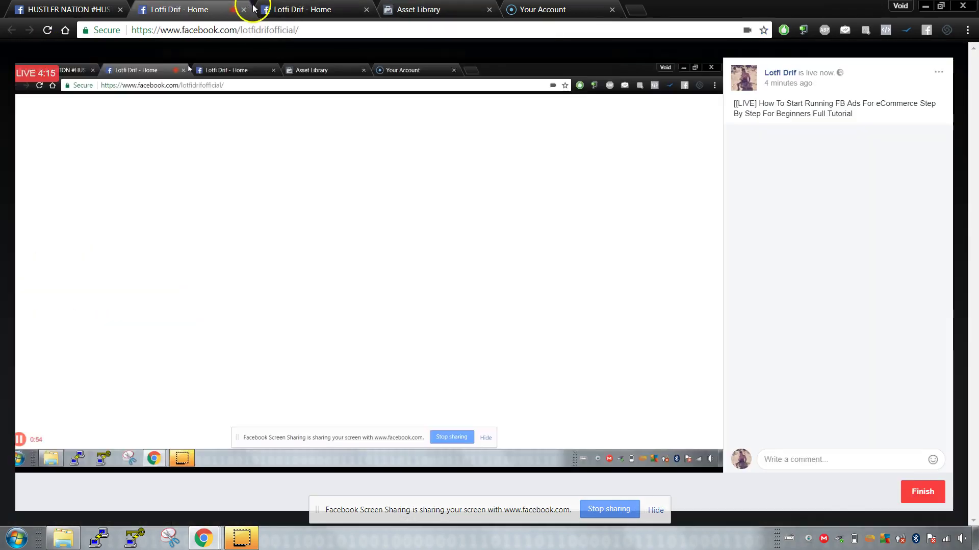
left_click(446, 5)
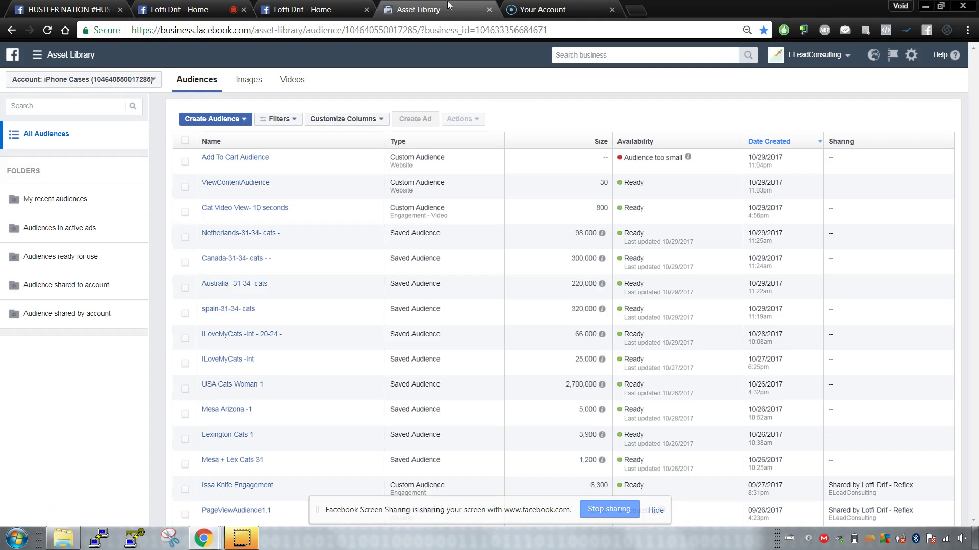
key("ctrl+shift+Tab")
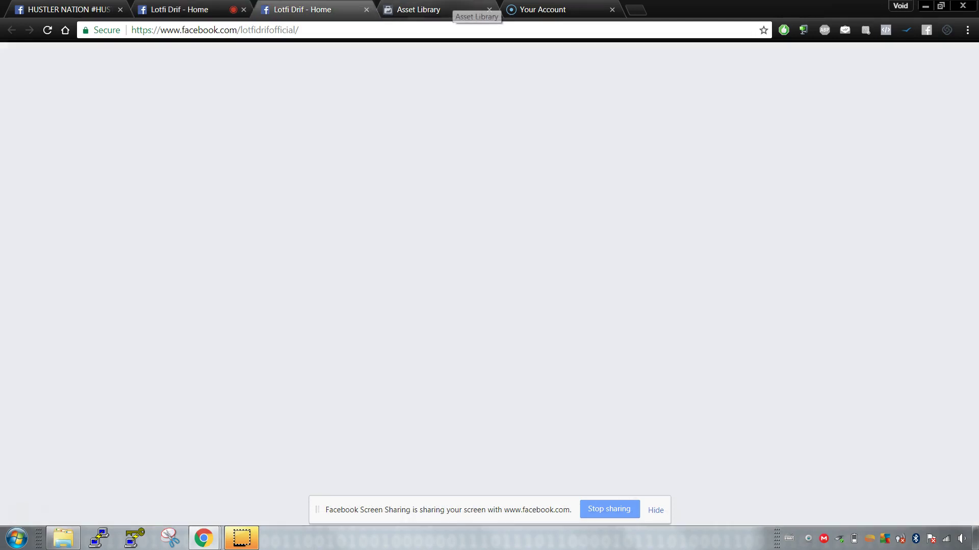
left_click(433, 10)
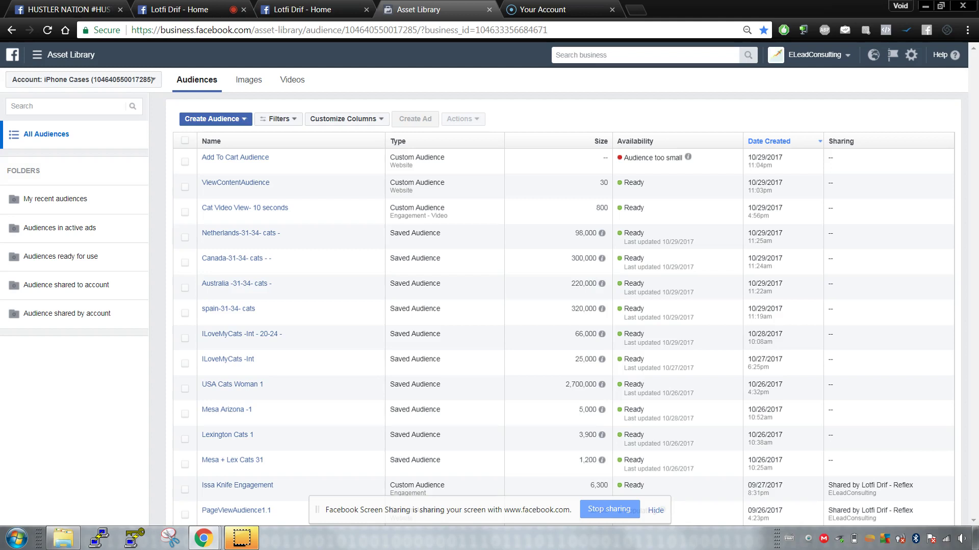
Move the Asset Library tab directly after the live broadcast tab and open Ads Manager from it.
left_click_drag(448, 9, 346, 17)
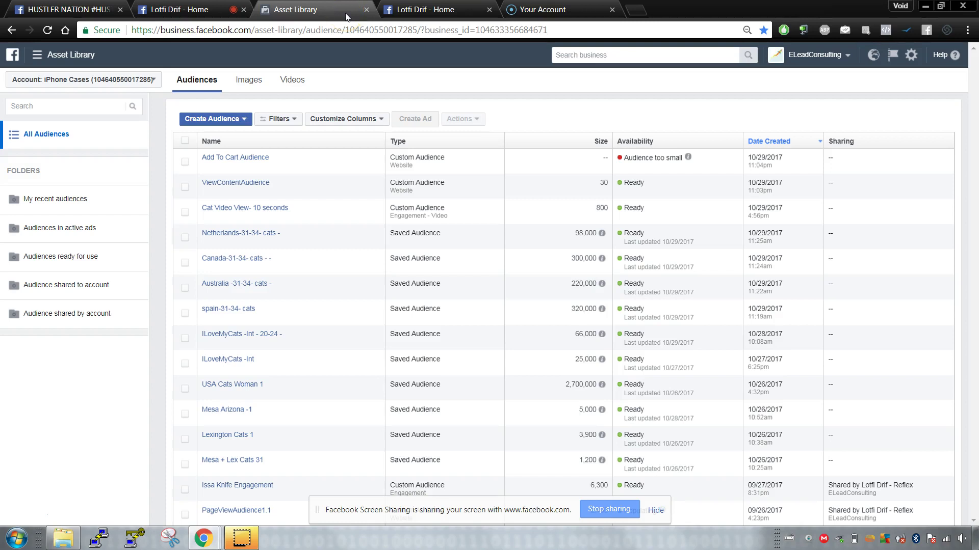
left_click(70, 56)
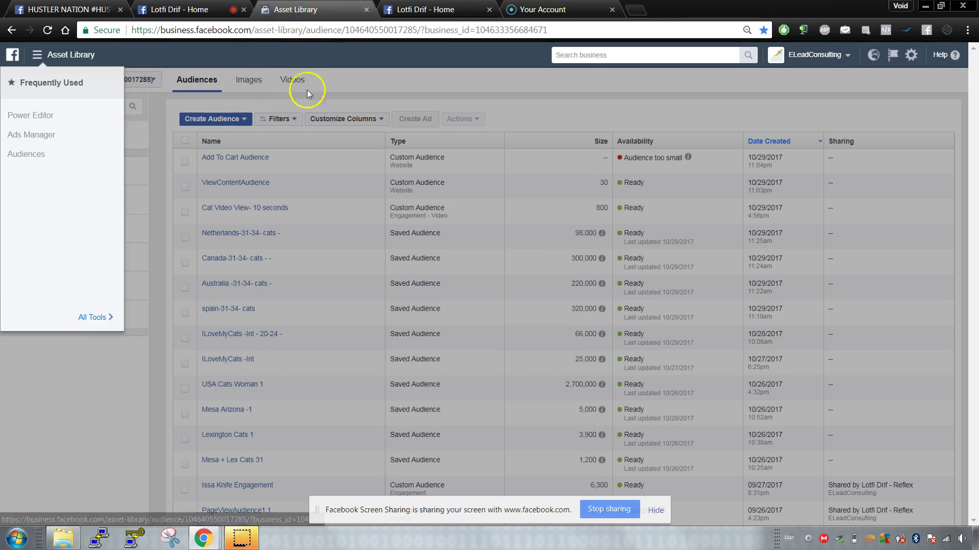
left_click(59, 135)
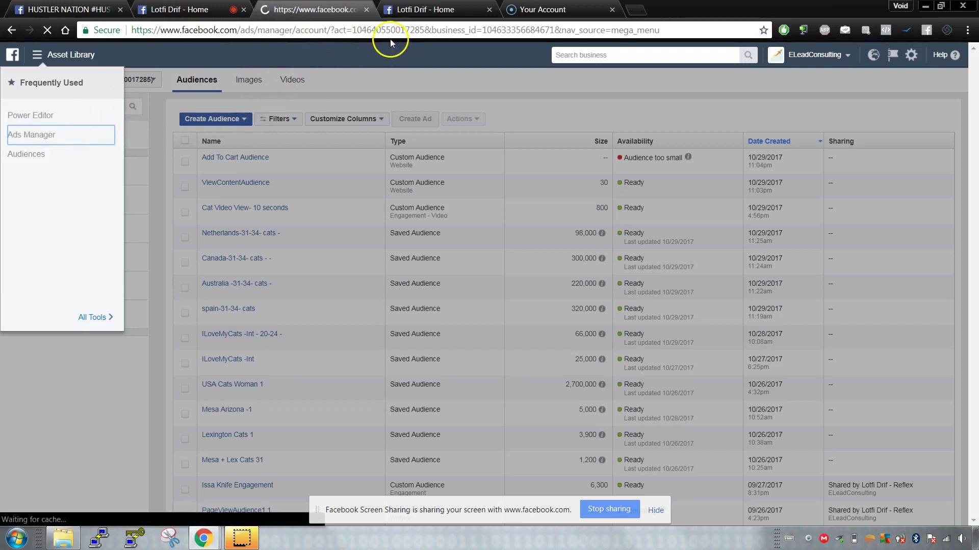
View the Facebook account menu with its Business Manager and ads entries, and return to Ads Manager.
left_click(466, 10)
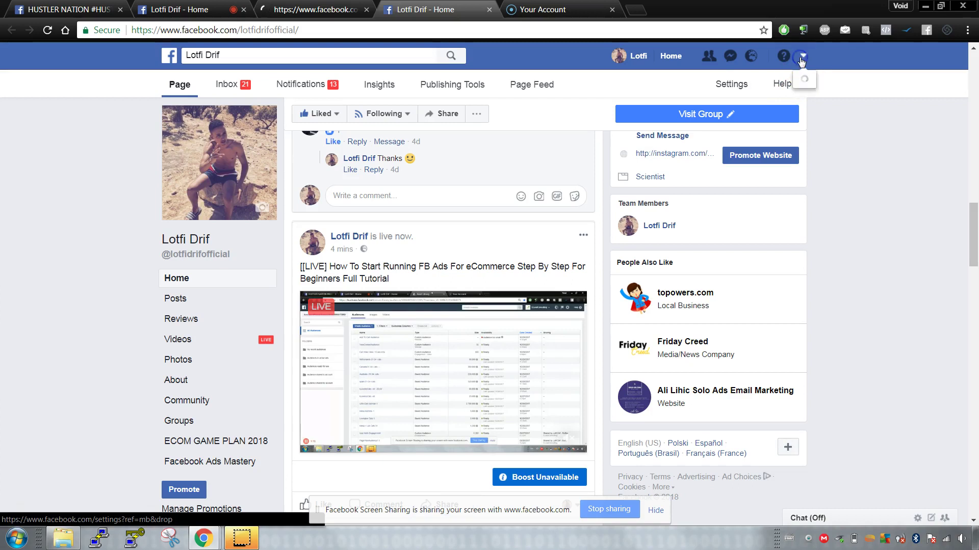
left_click(803, 58)
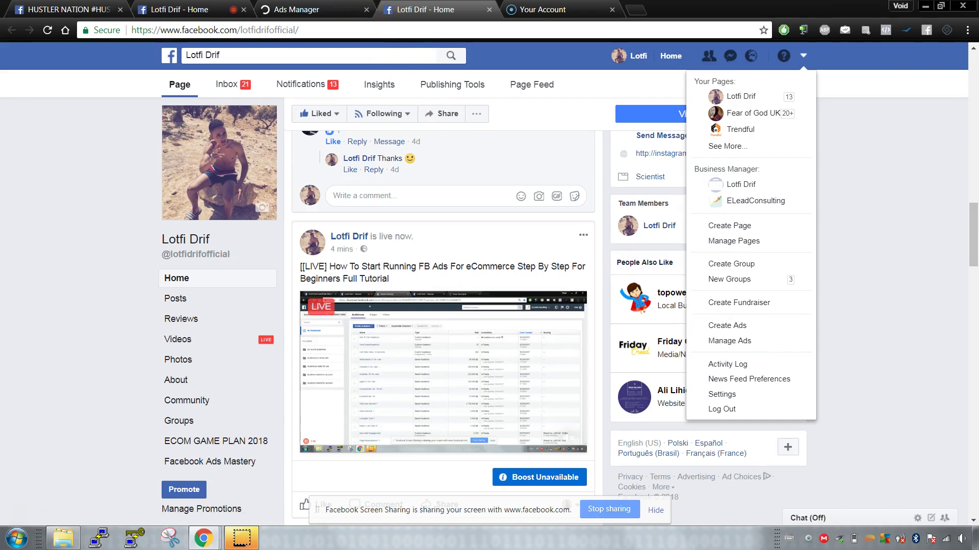
key("ctrl+Page_Up")
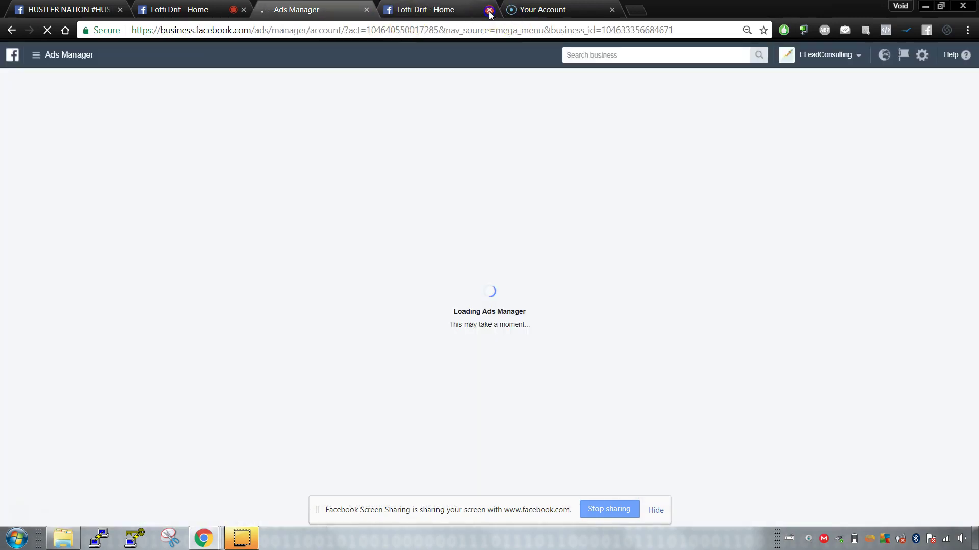
Close the duplicate Facebook page and Your Account tabs and hide the screen-sharing notice.
left_click(489, 10)
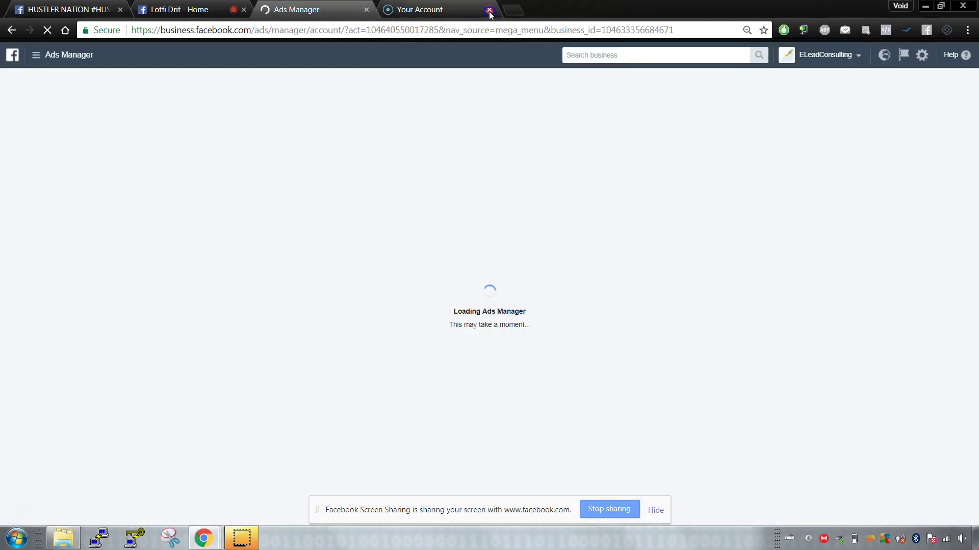
left_click(488, 10)
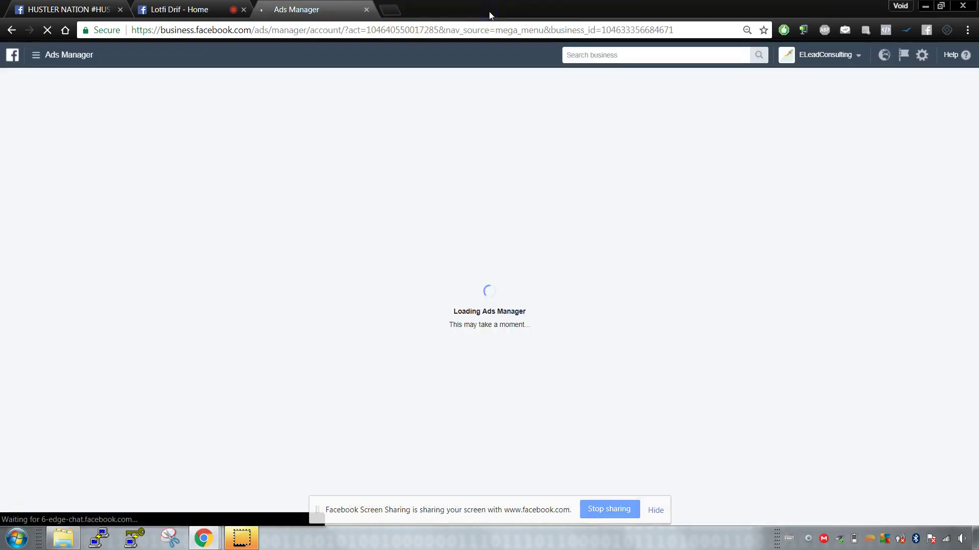
left_click(655, 511)
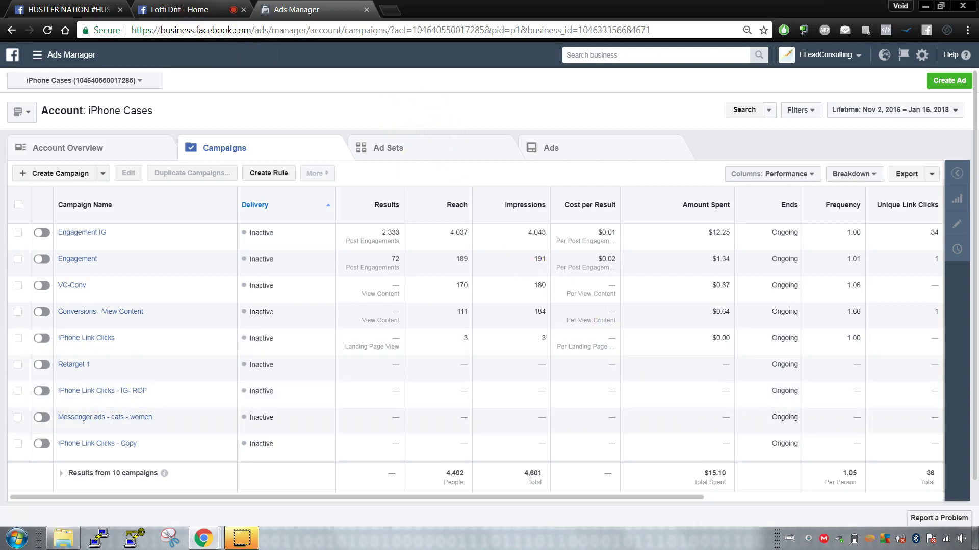
Check the live broadcast and the HUSTLER NATION group page, and return to Ads Manager.
left_click(176, 9)
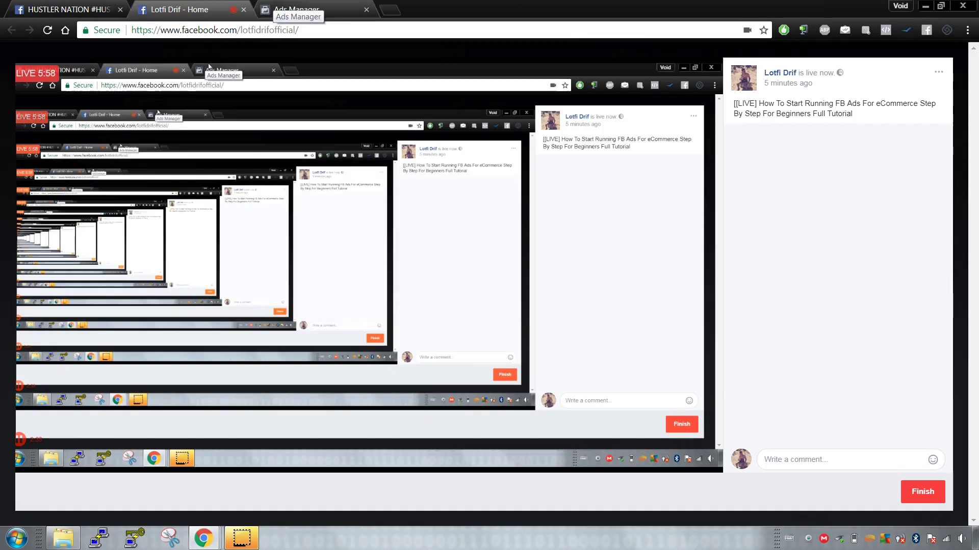
left_click(67, 9)
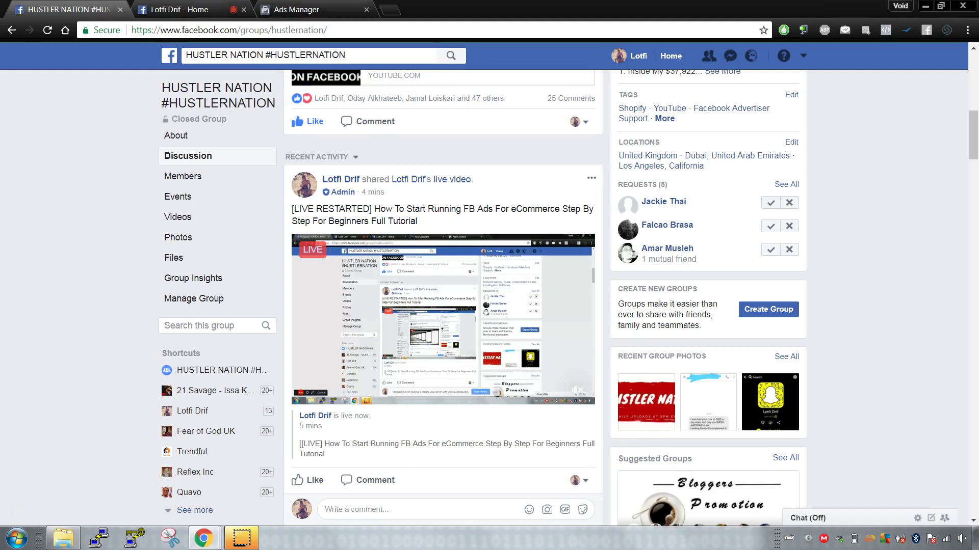
left_click(295, 9)
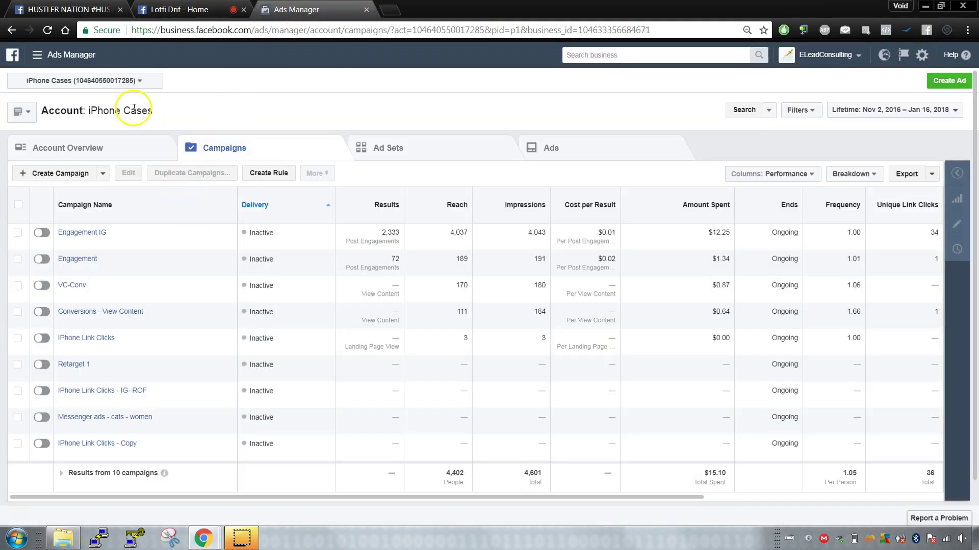
Open Audiences in a new browser tab and place that tab ahead of Ads Manager.
left_click(38, 55)
right_click(45, 158)
left_click(61, 164)
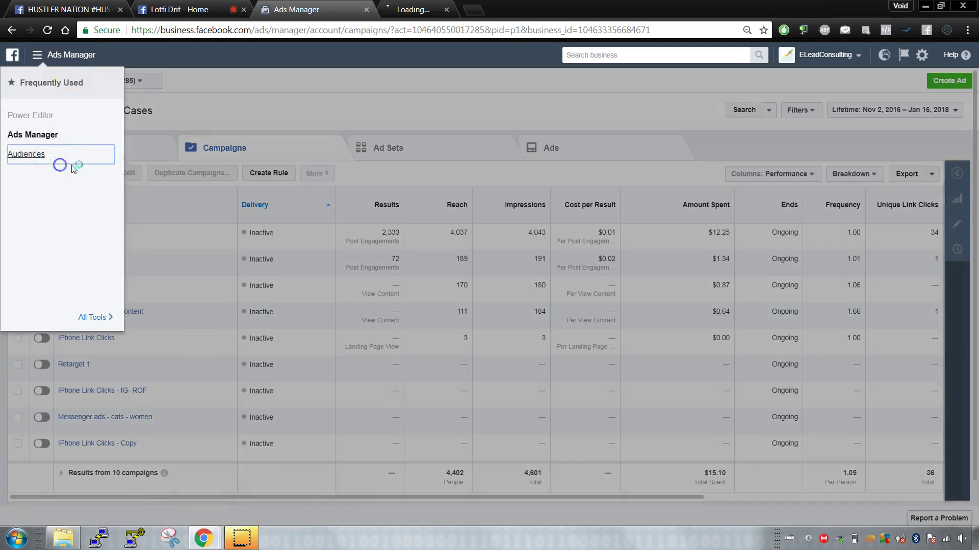
key("ctrl+Tab")
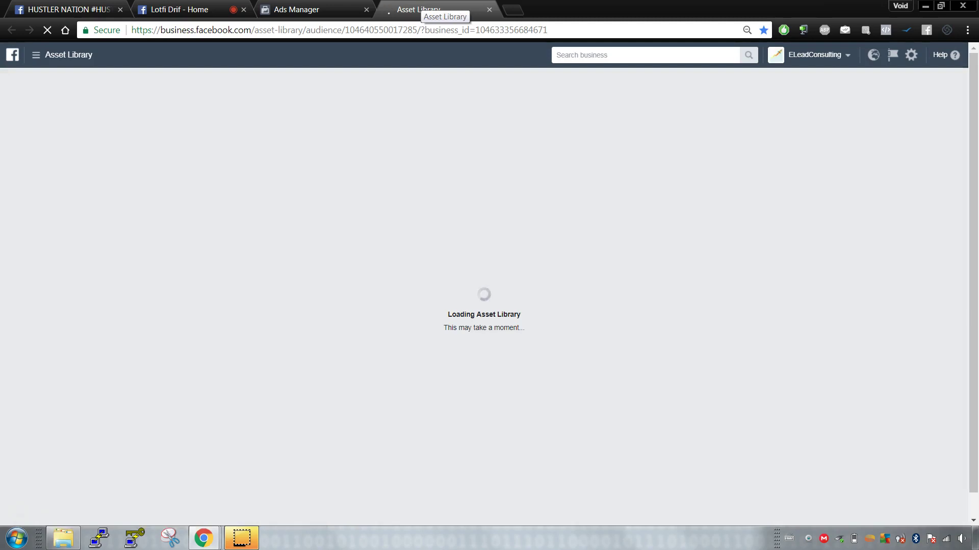
left_click_drag(423, 10, 306, 10)
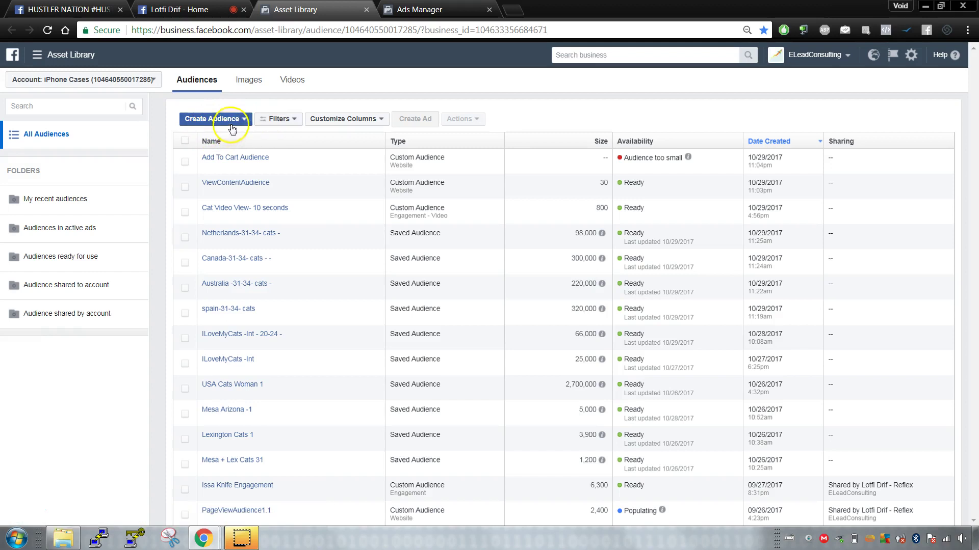
Start a custom audience from a customer file, choosing to add customers from your own file or by copy and paste.
left_click(216, 118)
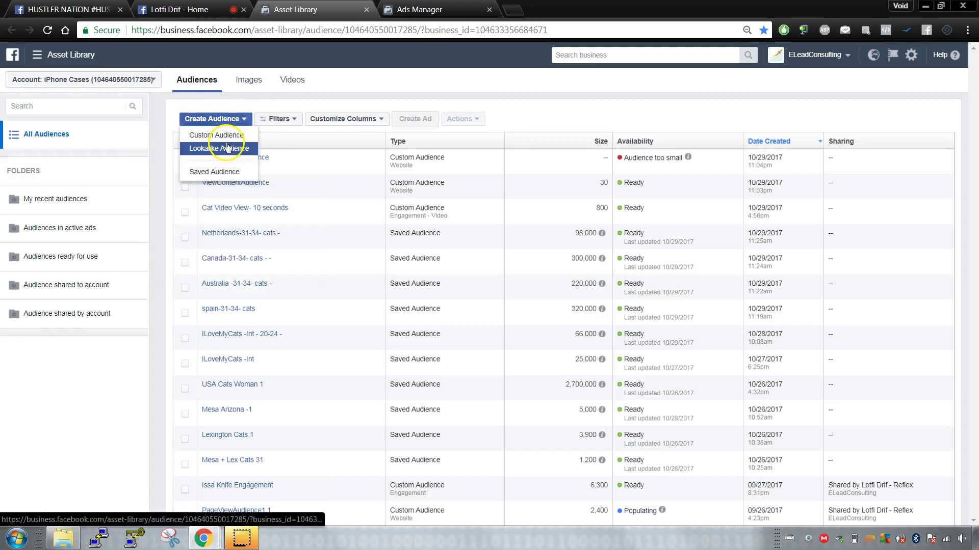
left_click(311, 187)
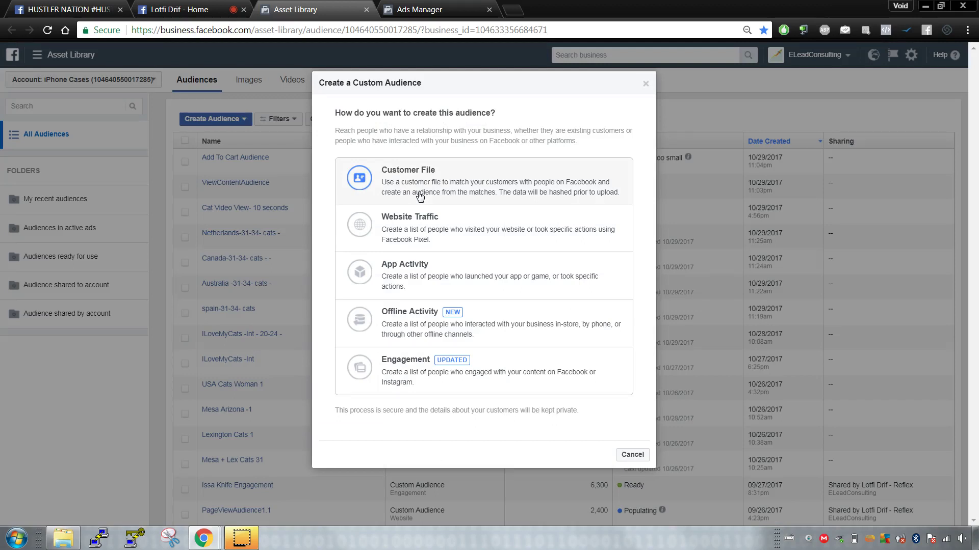
left_click(420, 196)
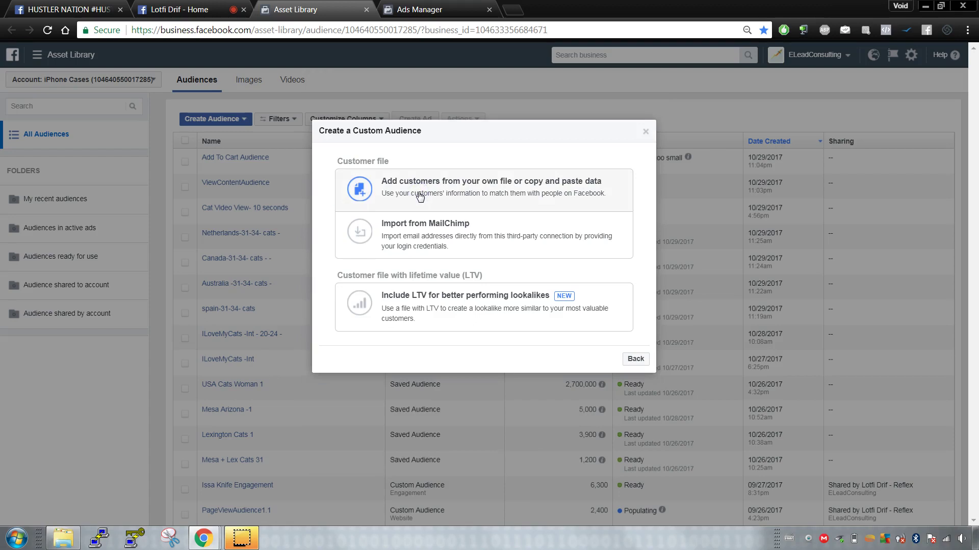
left_click(465, 298)
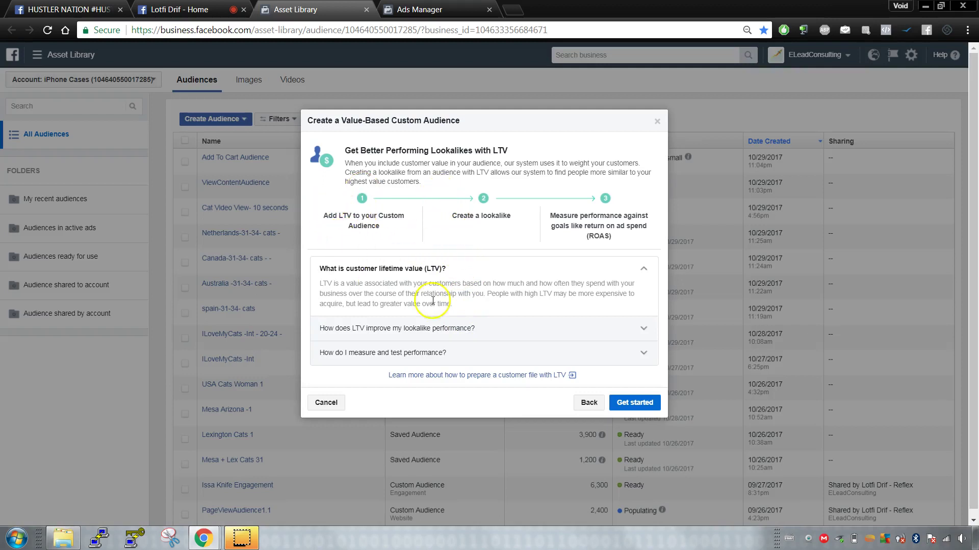
left_click(588, 403)
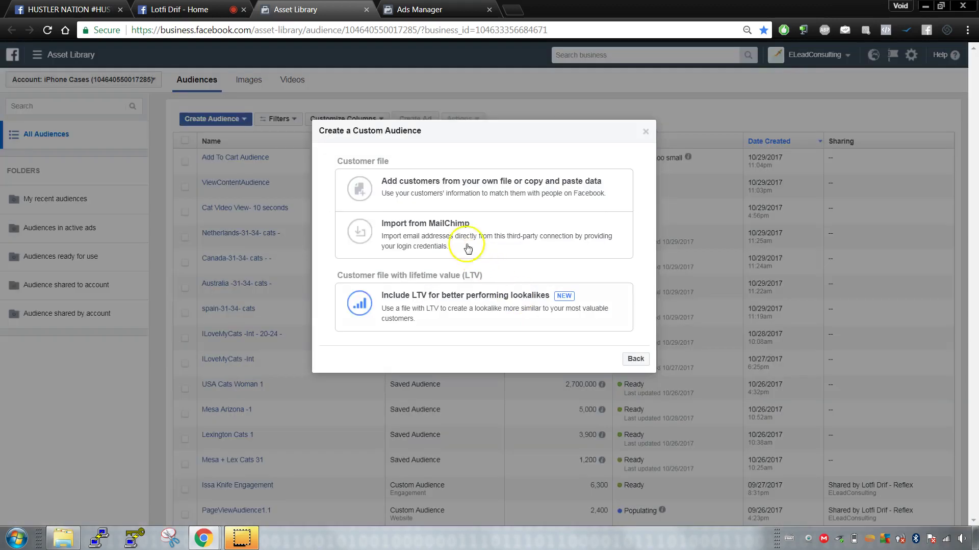
left_click(448, 188)
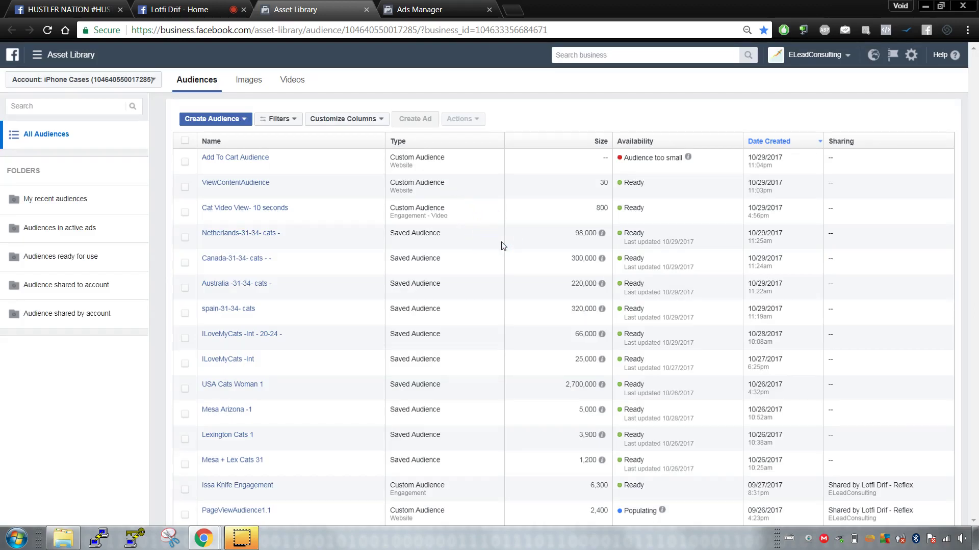
Examine the identifiers that can be used in the customer file, including the Country format.
left_click(229, 120)
left_click_drag(381, 230, 393, 238)
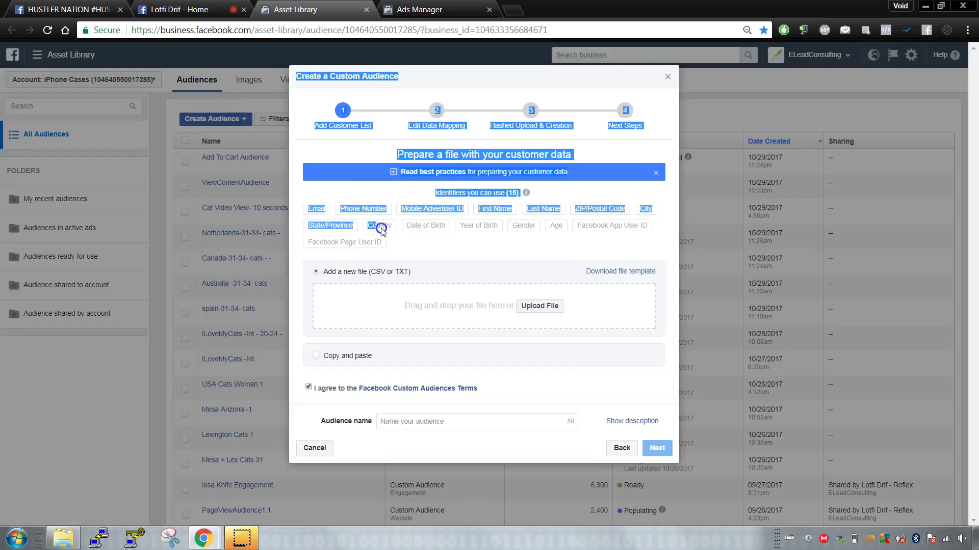
left_click(404, 225)
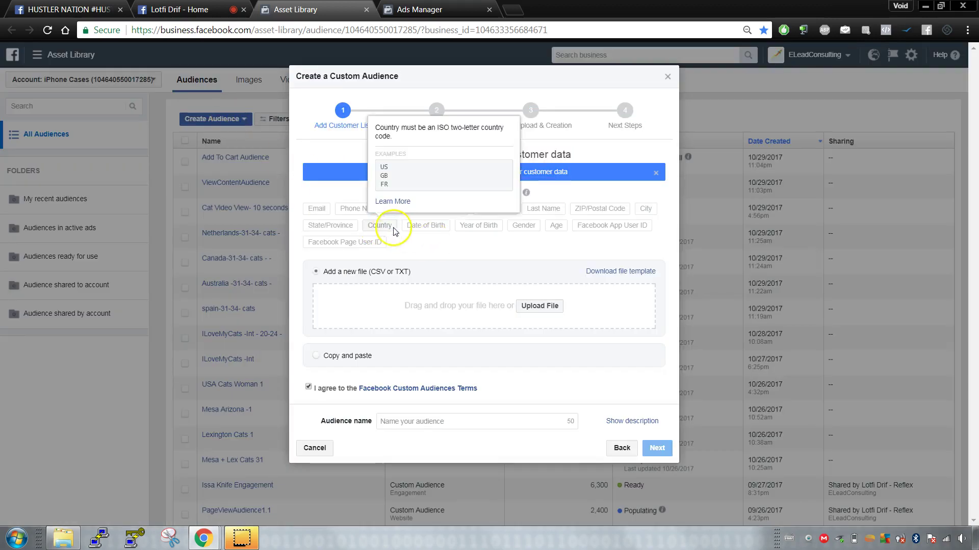
Examine the remaining customer file identifiers, such as Gender, Age and State/Province, and check the live broadcast.
mouse_move(525, 227)
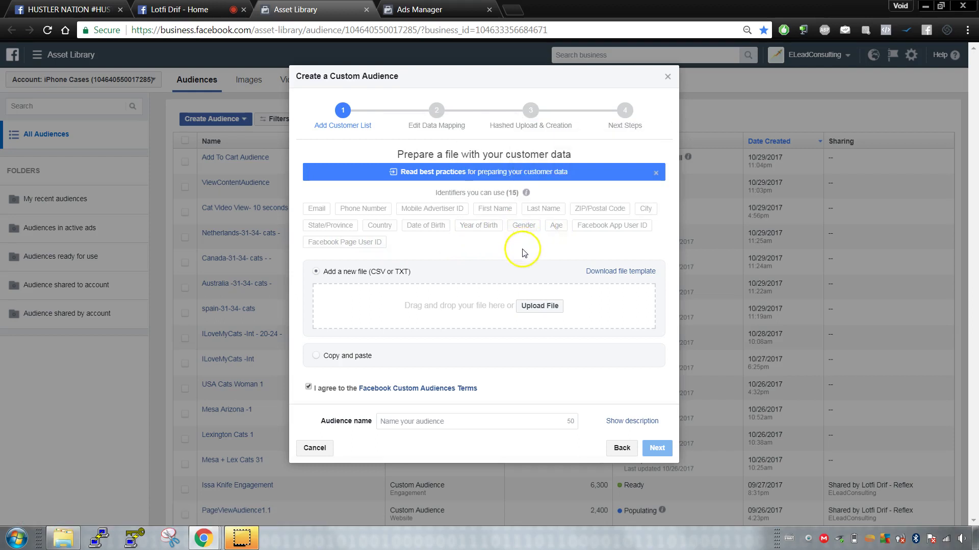
mouse_move(556, 232)
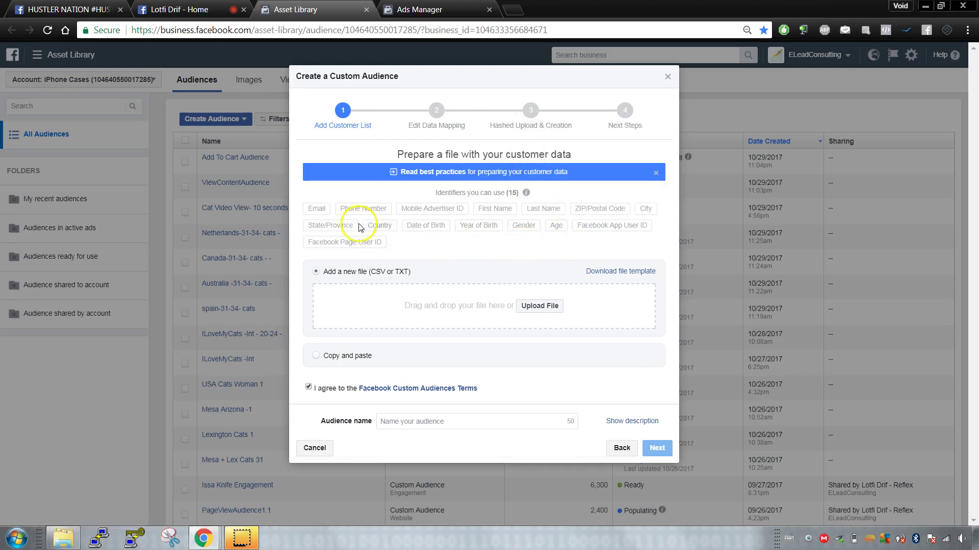
mouse_move(306, 223)
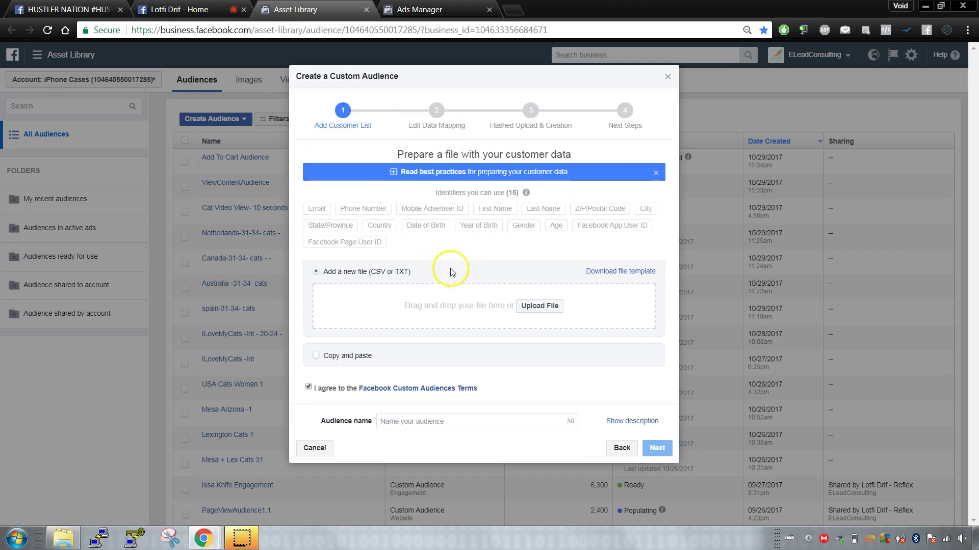
mouse_move(413, 210)
left_click(212, 10)
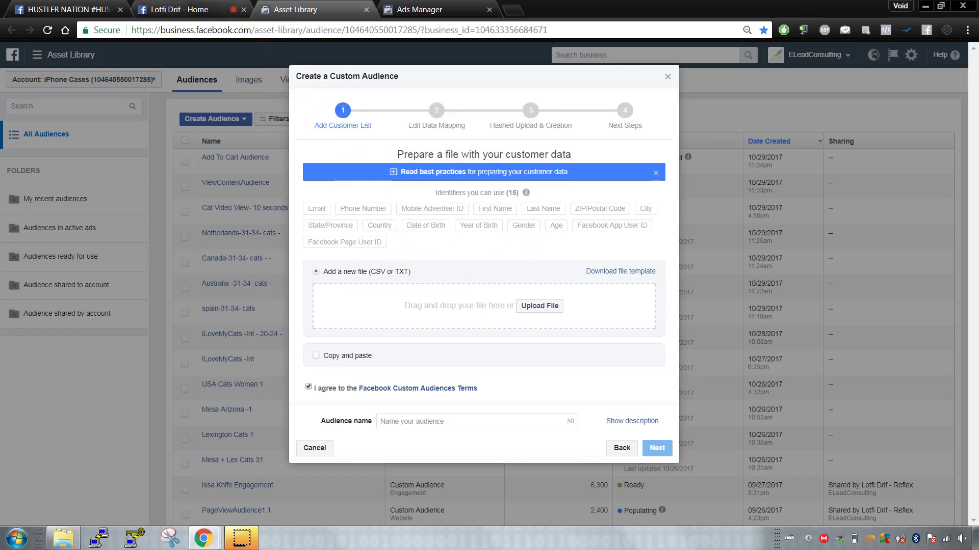
left_click(331, 6)
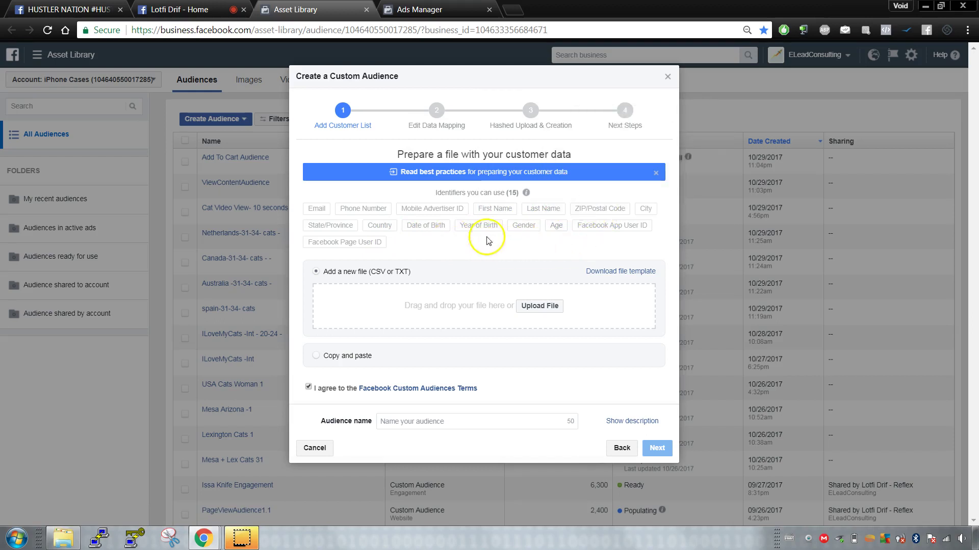
Close the customer file audience setup and switch from the Asset Library to Ads Manager.
left_click(667, 77)
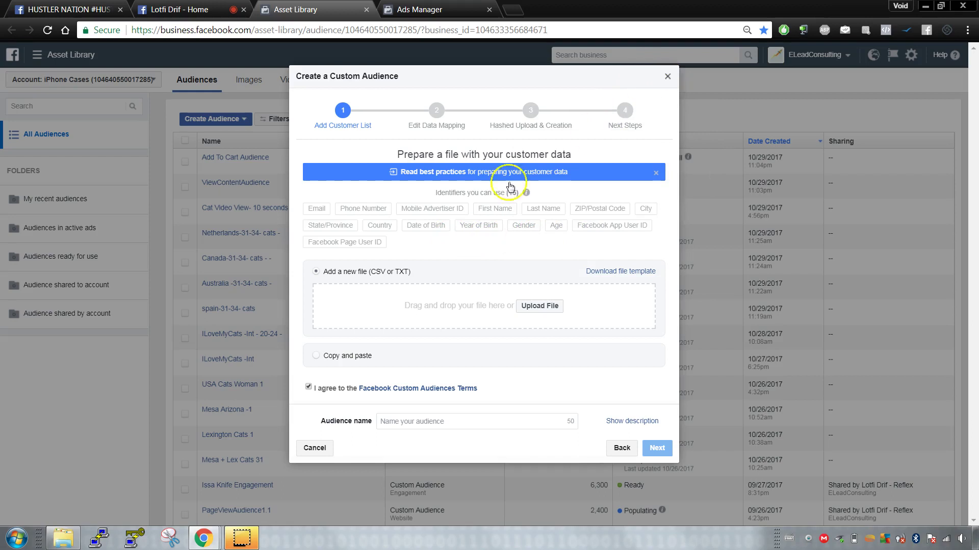
left_click(220, 119)
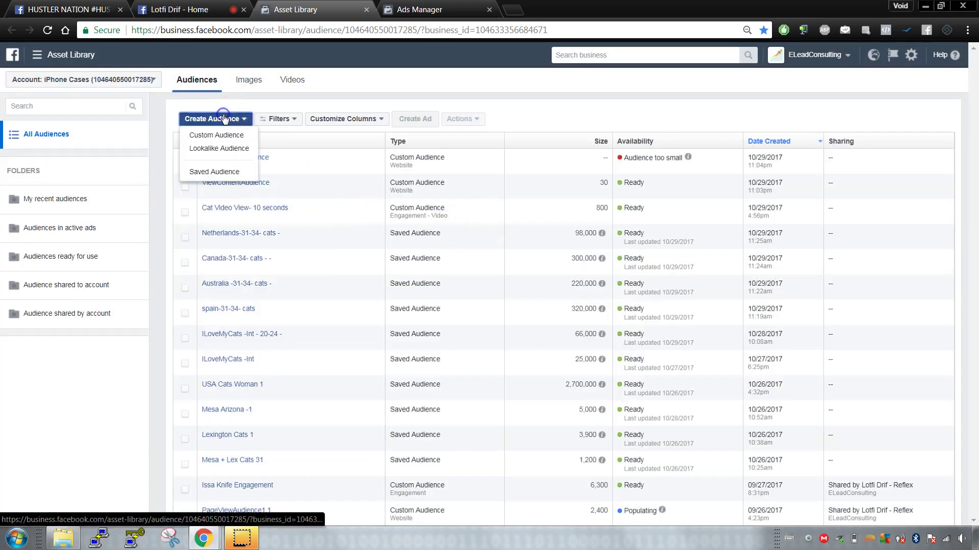
left_click(248, 80)
left_click(76, 54)
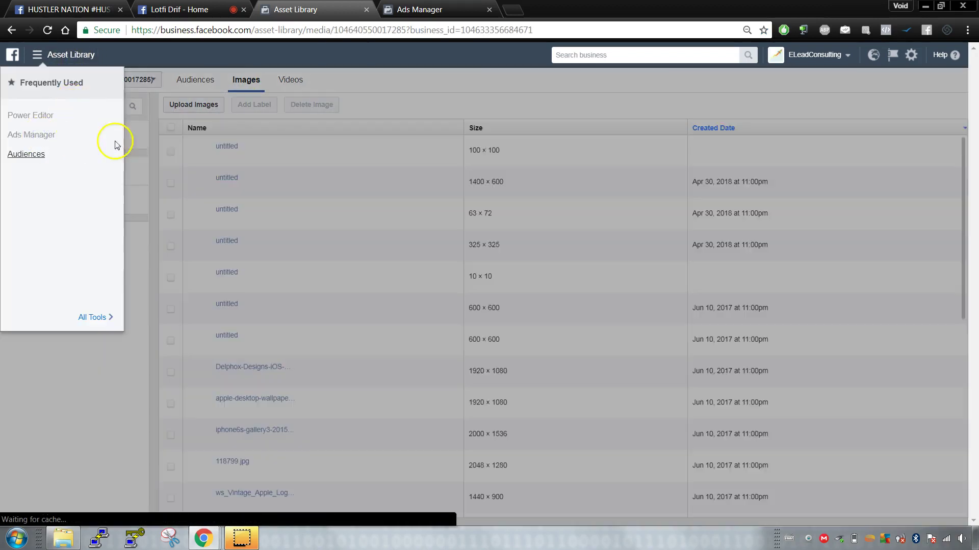
left_click(117, 140)
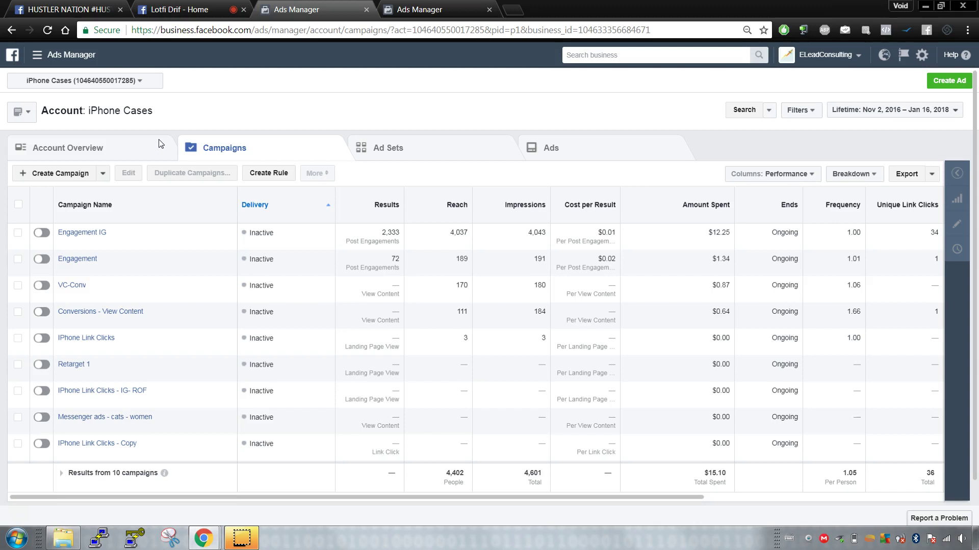
Like the viewer's "Hey thank you" comment on the live broadcast and return to Ads Manager.
left_click(185, 9)
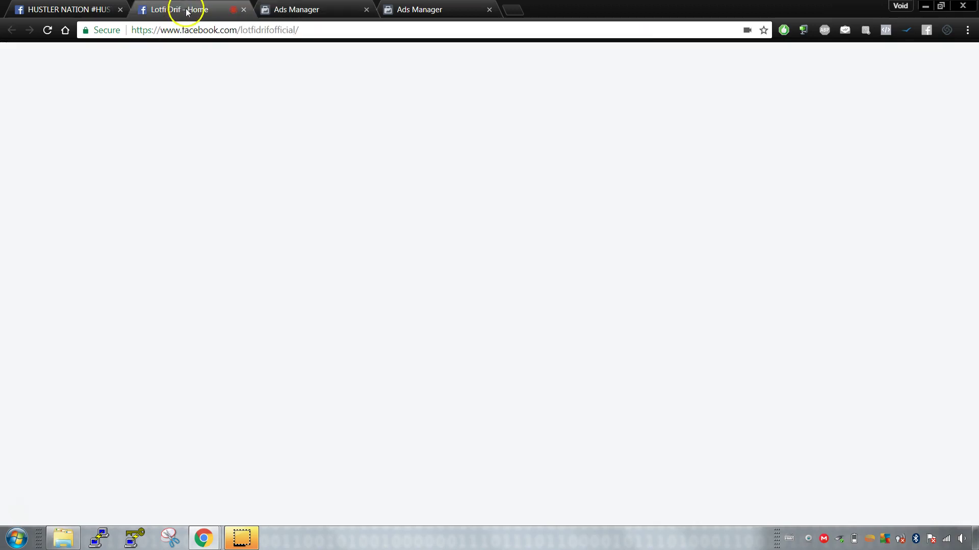
left_click(327, 10)
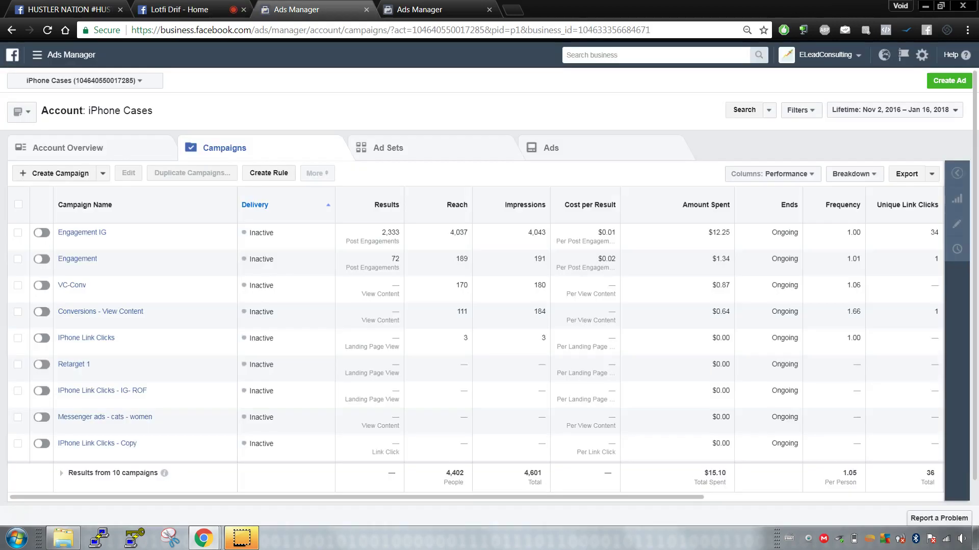
key("ctrl+shift+Tab")
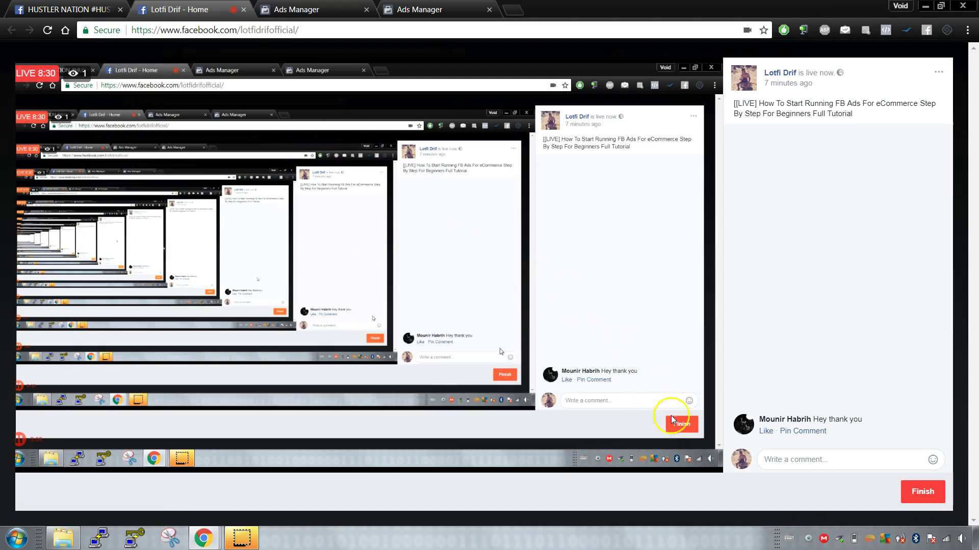
left_click(755, 432)
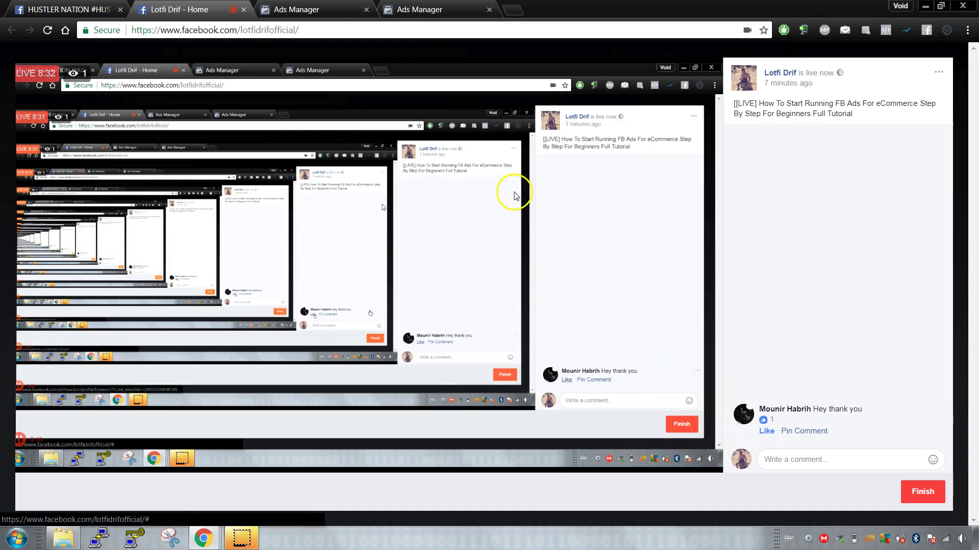
left_click(327, 9)
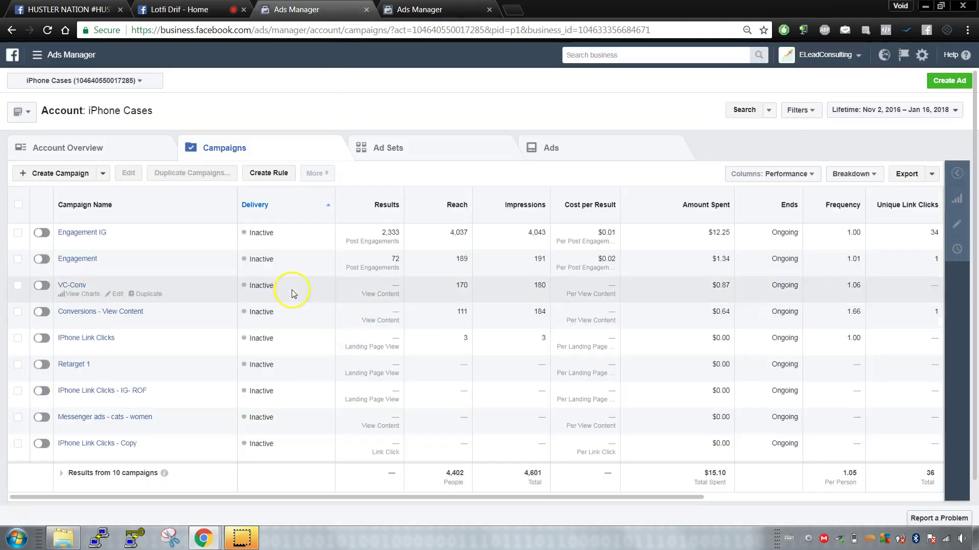
Start a new campaign in the iPhone Cases account, checking the live broadcast while the objective choices load.
left_click(45, 174)
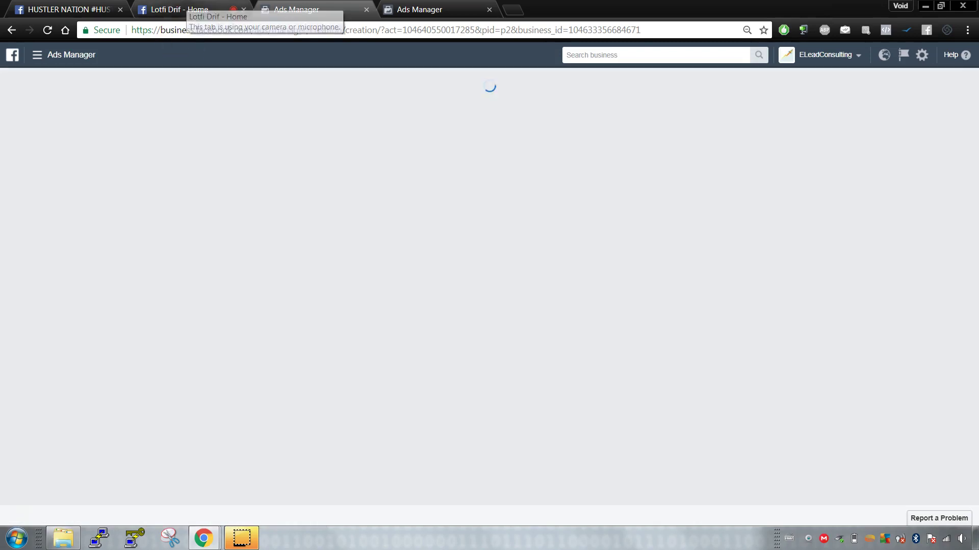
left_click(176, 9)
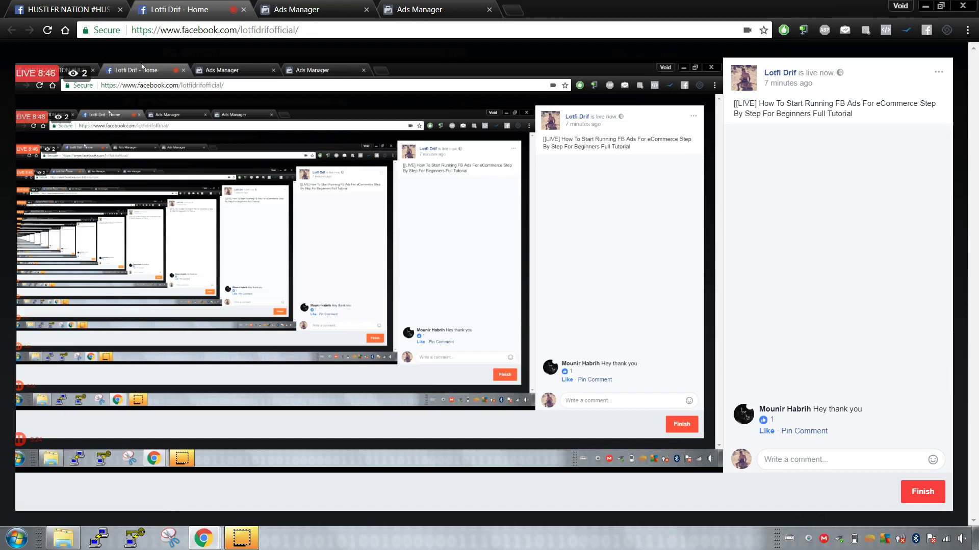
left_click(296, 9)
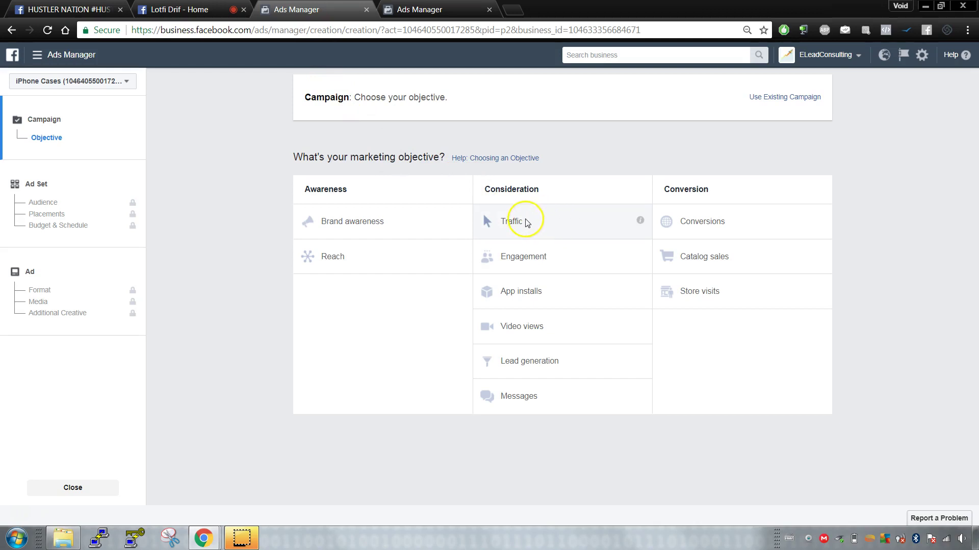
Check the live broadcast for viewer comments and return to the campaign's marketing objectives.
key("ctrl+shift+Tab")
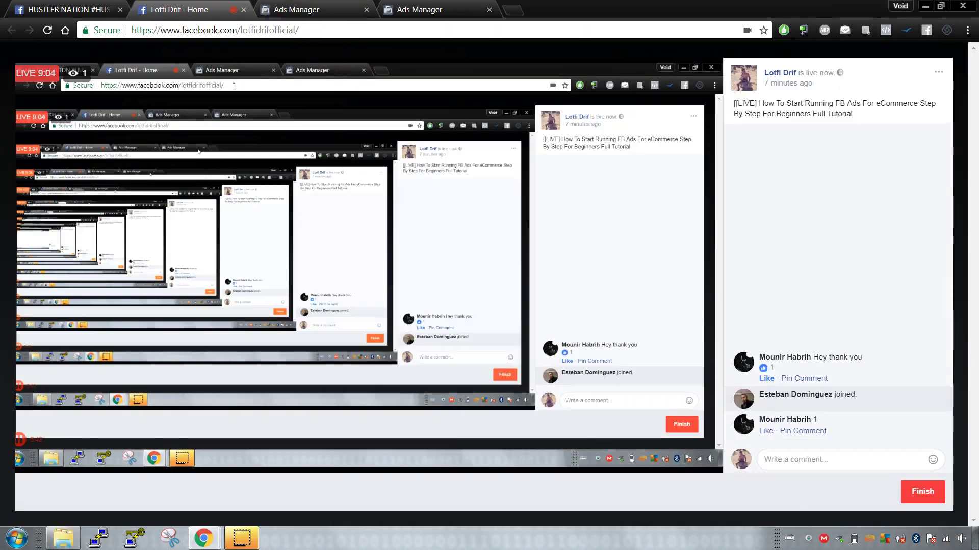
key("ctrl+Tab")
key("ctrl+shift+Tab")
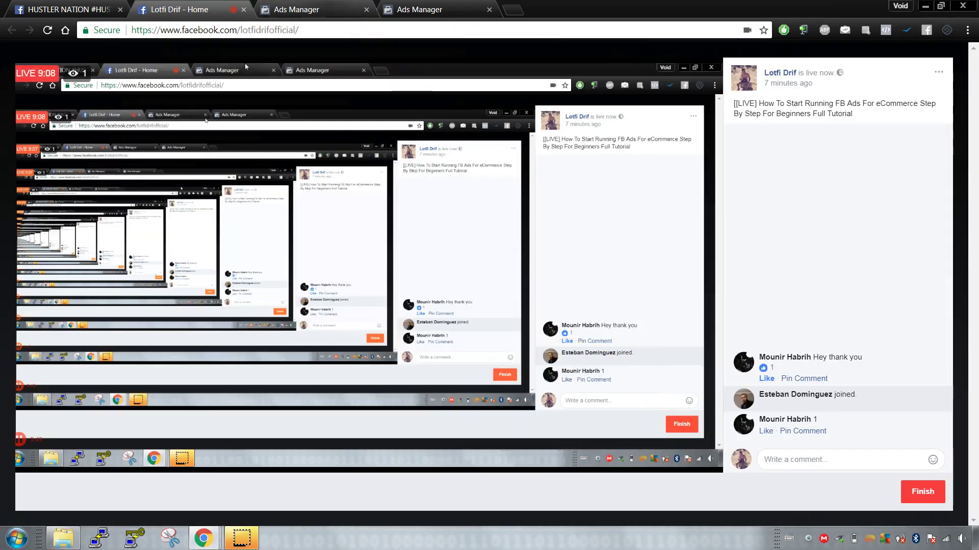
key("ctrl+Tab")
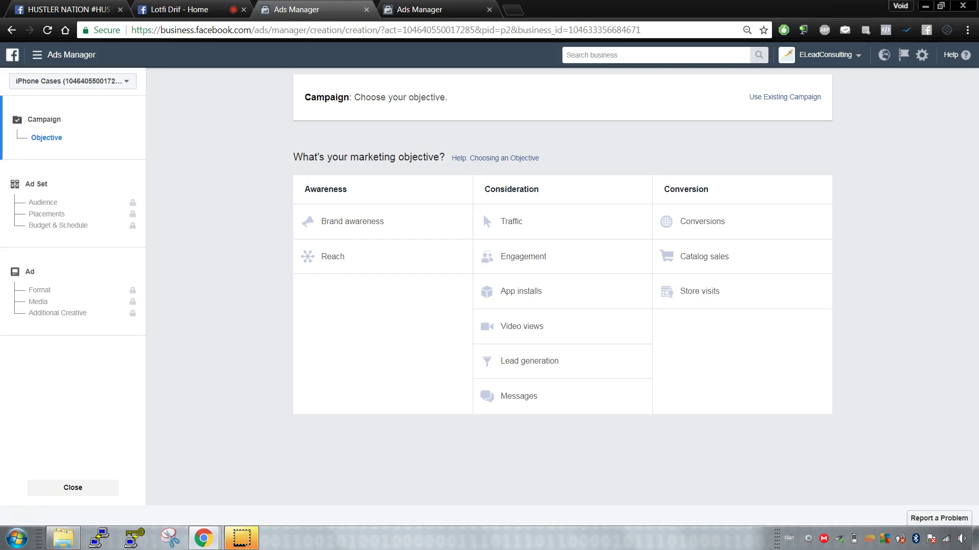
Open Audiences in the second Ads Manager browser tab.
left_click(409, 8)
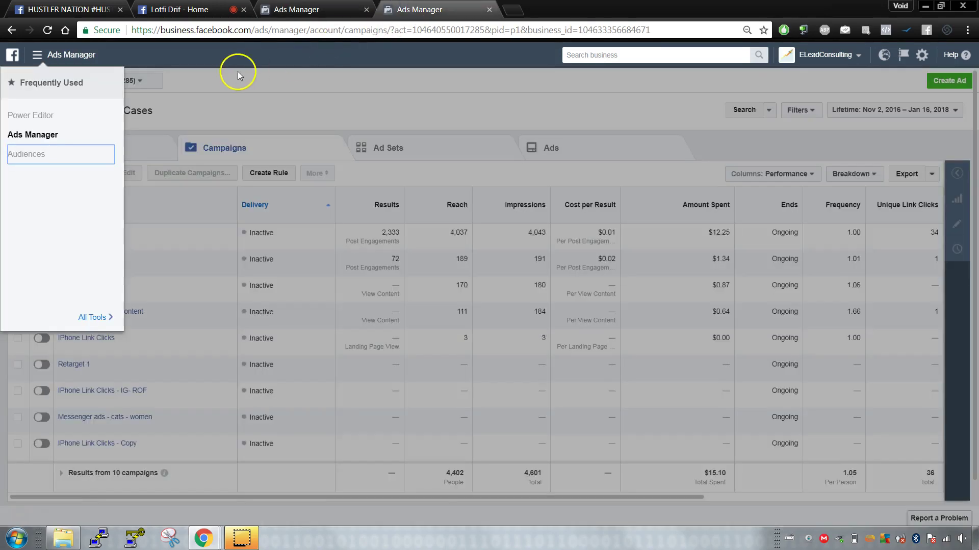
left_click(71, 55)
left_click(71, 55)
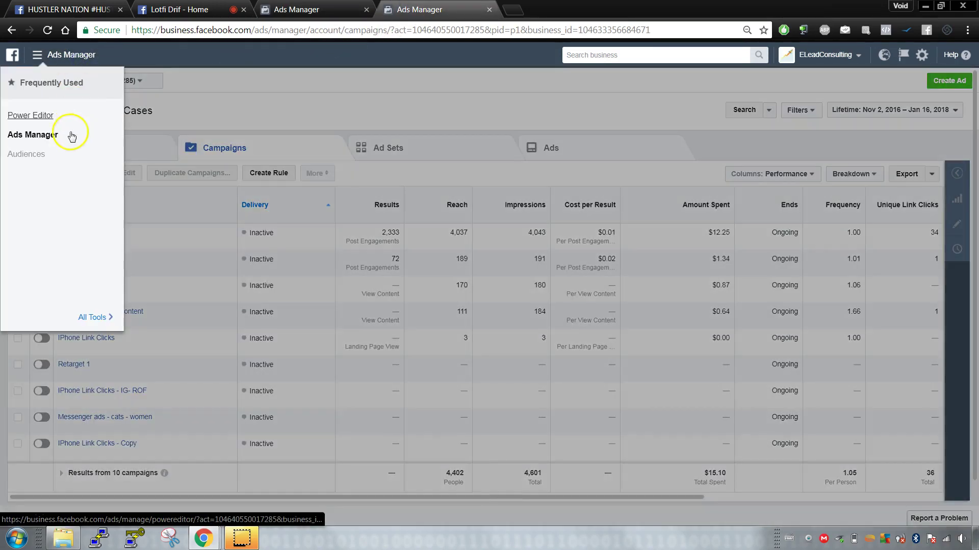
left_click(44, 154)
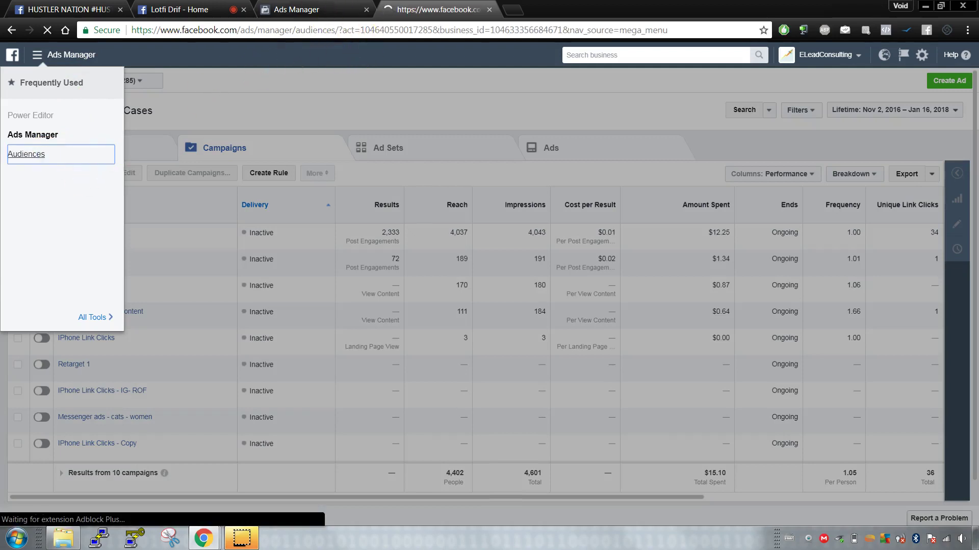
Like the viewer's "1" comment on the live broadcast and return to the audience list.
key("ctrl+shift+Tab")
key("ctrl+shift+Tab")
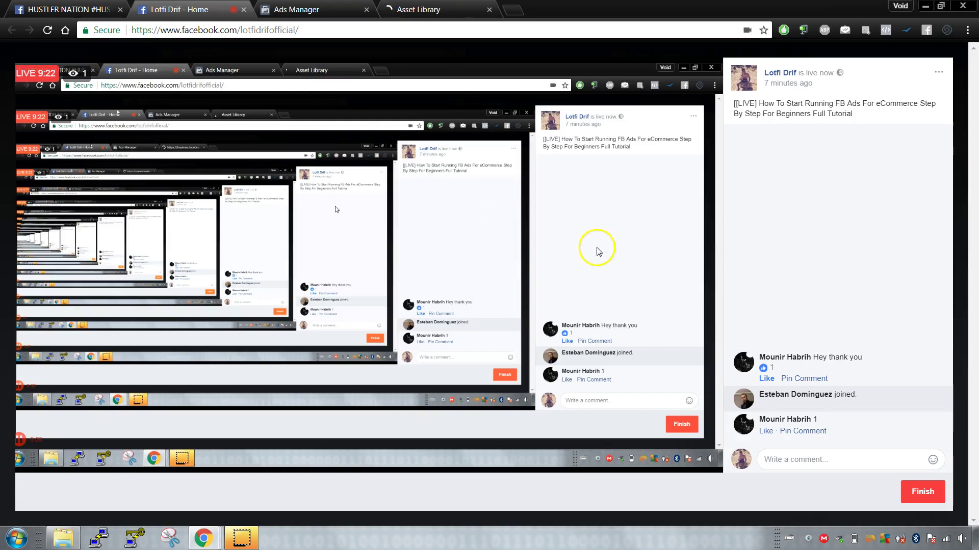
left_click(767, 432)
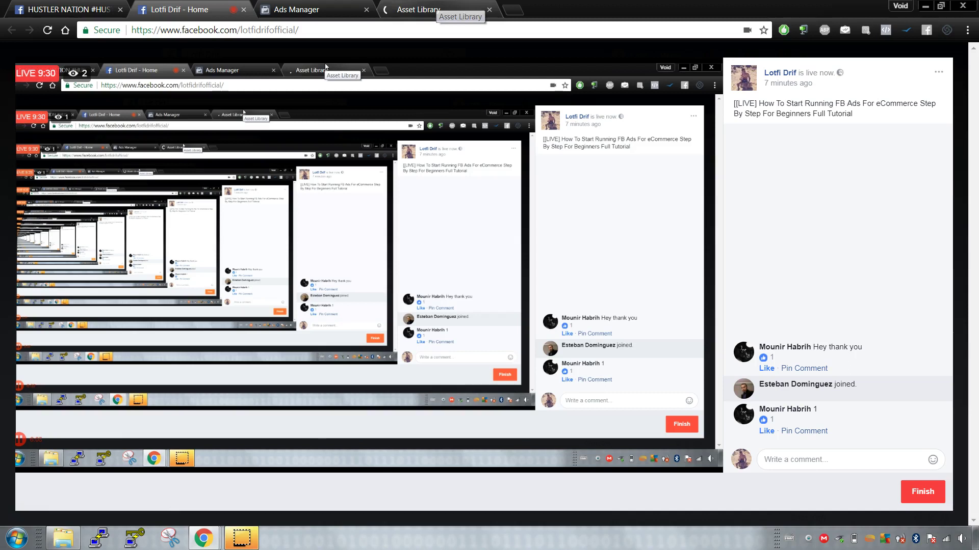
left_click(438, 9)
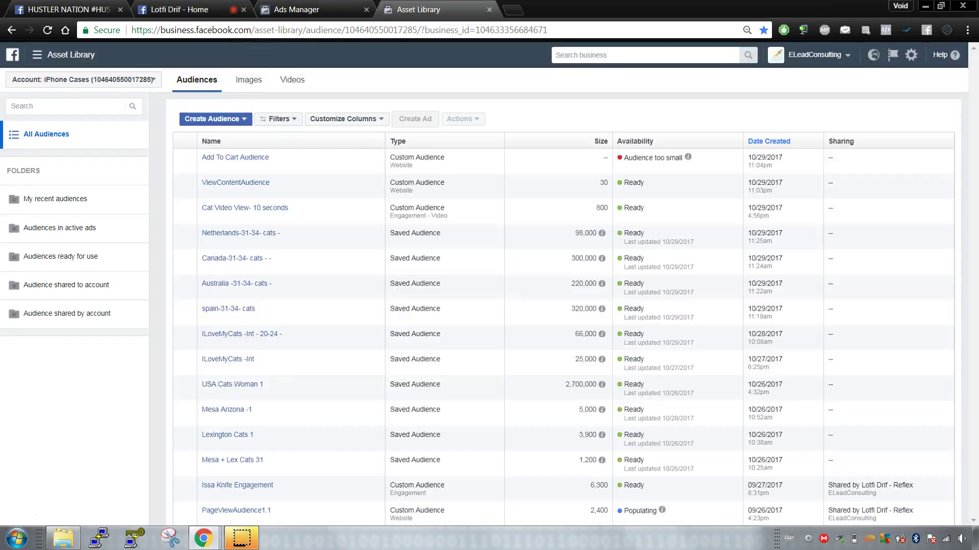
Start a new custom audience based on Website Traffic.
left_click(301, 8)
left_click(409, 10)
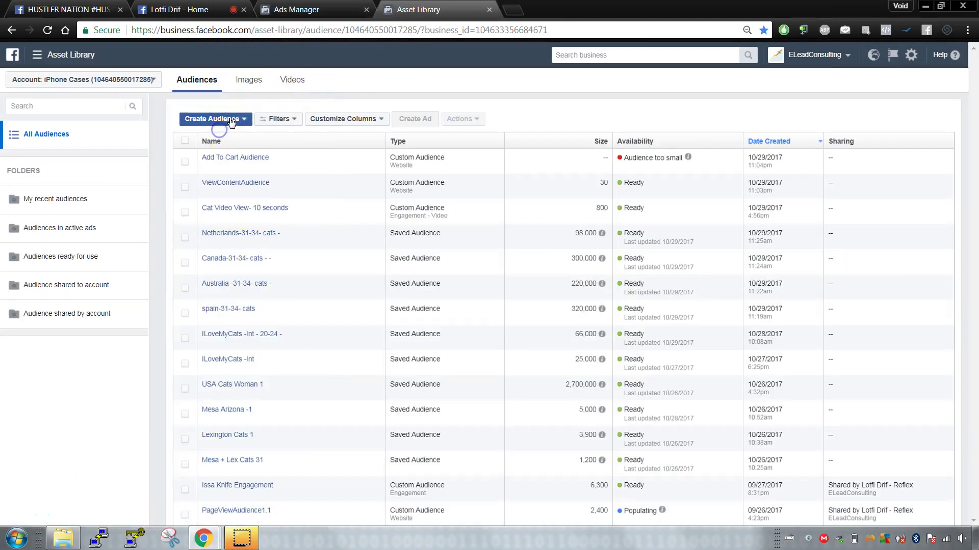
left_click(213, 119)
left_click(305, 163)
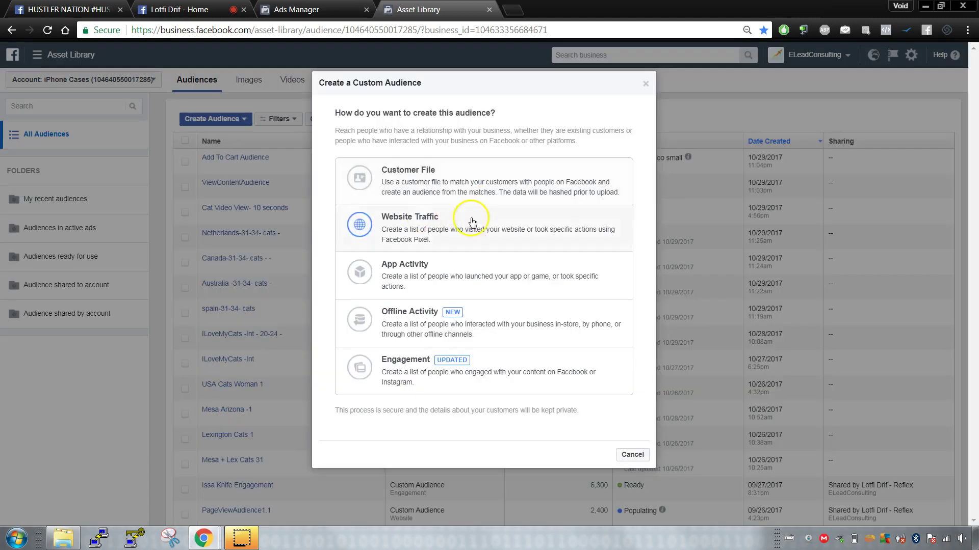
left_click(466, 224)
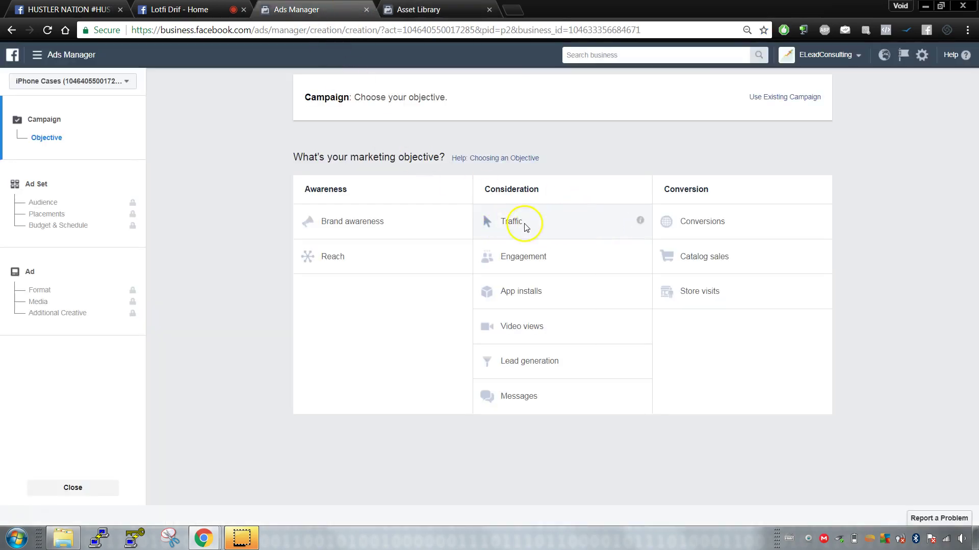
Check the live broadcast and choose Traffic as the new campaign's marketing objective.
left_click(176, 9)
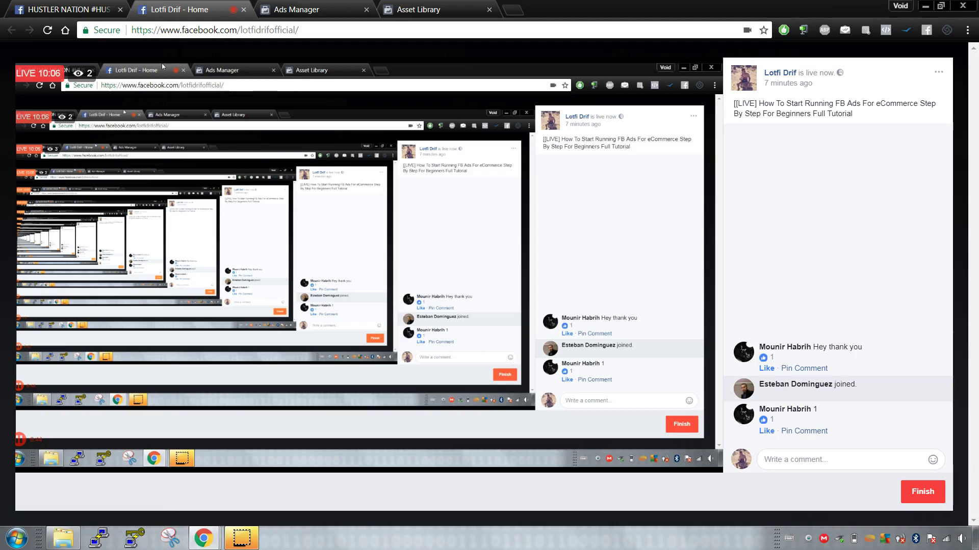
left_click(296, 9)
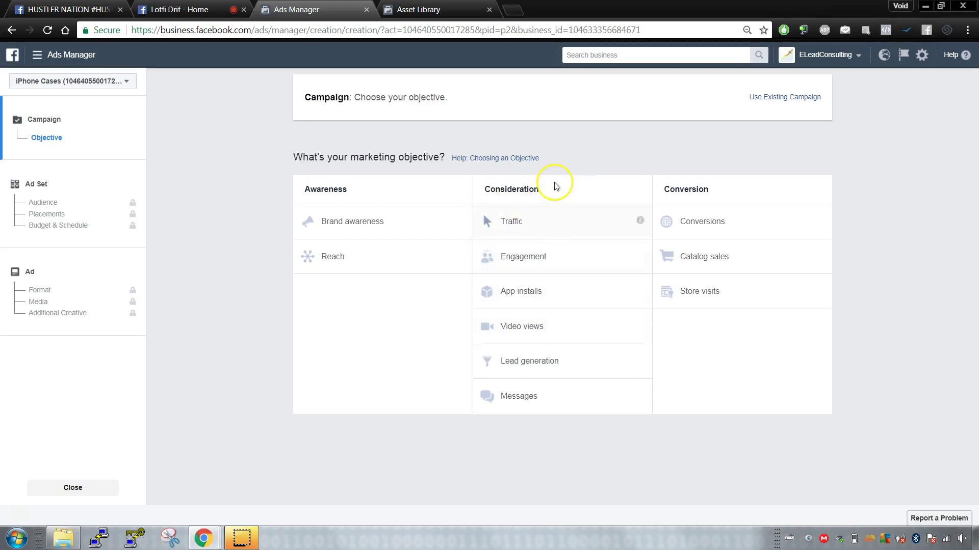
left_click(546, 237)
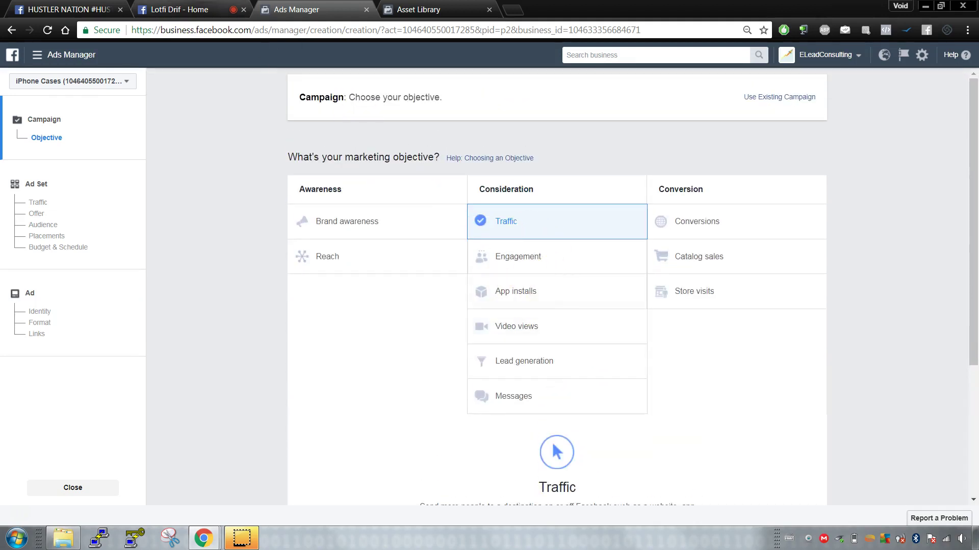
Review the live broadcast and the website traffic audience's criteria, and return to the campaign's objective page.
left_click(204, 10)
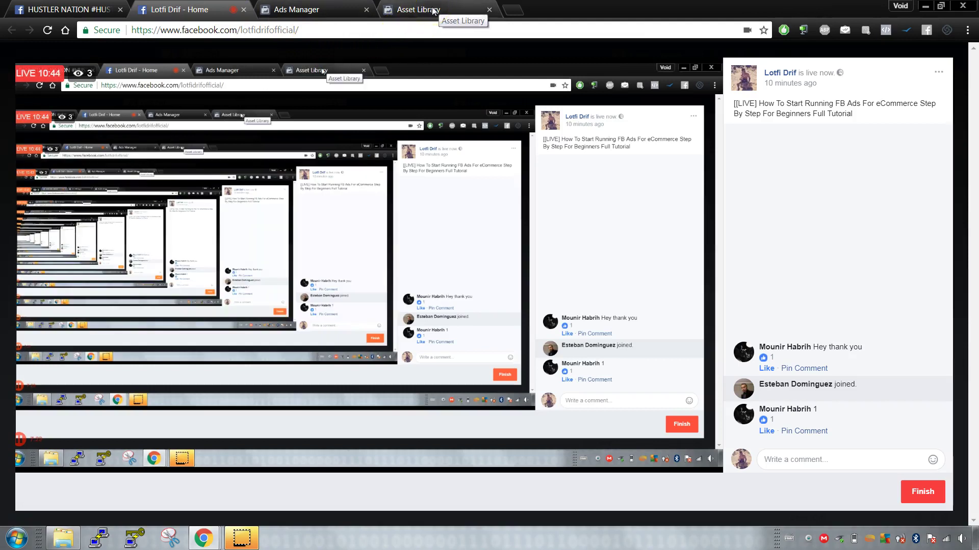
left_click(434, 10)
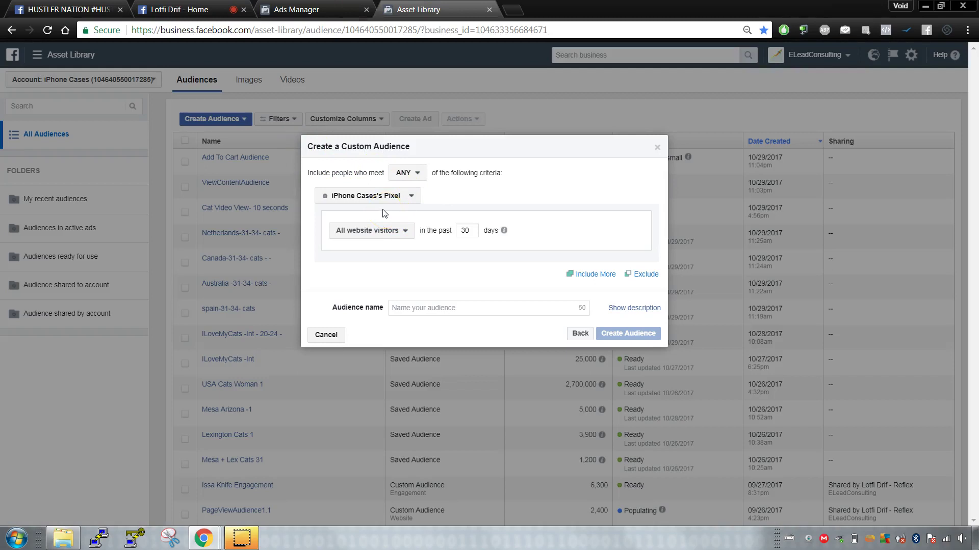
left_click(306, 9)
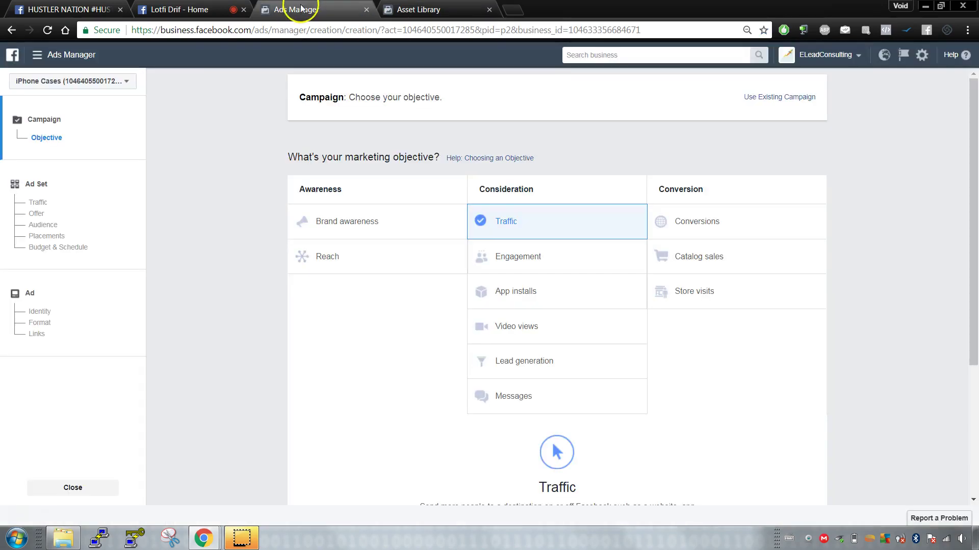
Check the live broadcast and try Catalog sales and Conversions as the campaign's marketing objective.
left_click(214, 9)
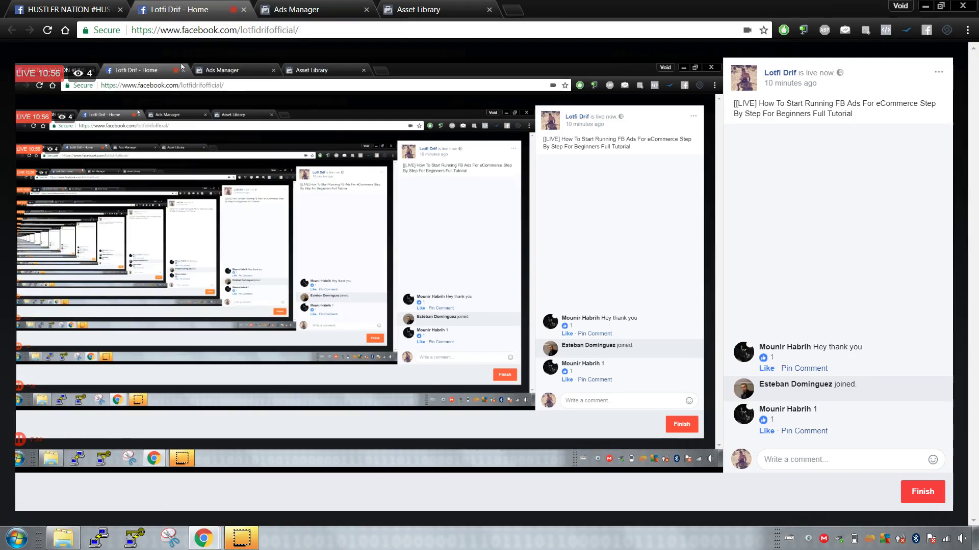
left_click(311, 10)
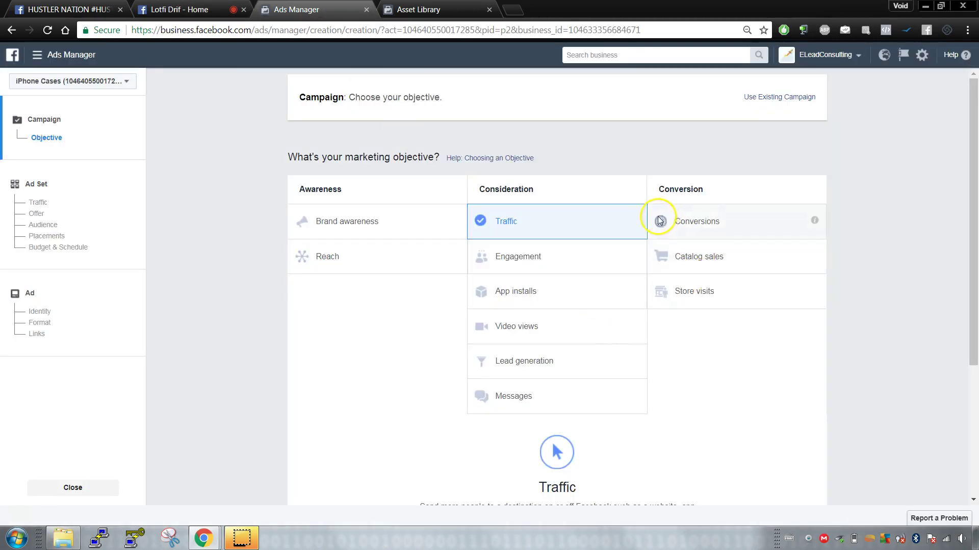
left_click_drag(691, 216, 748, 323)
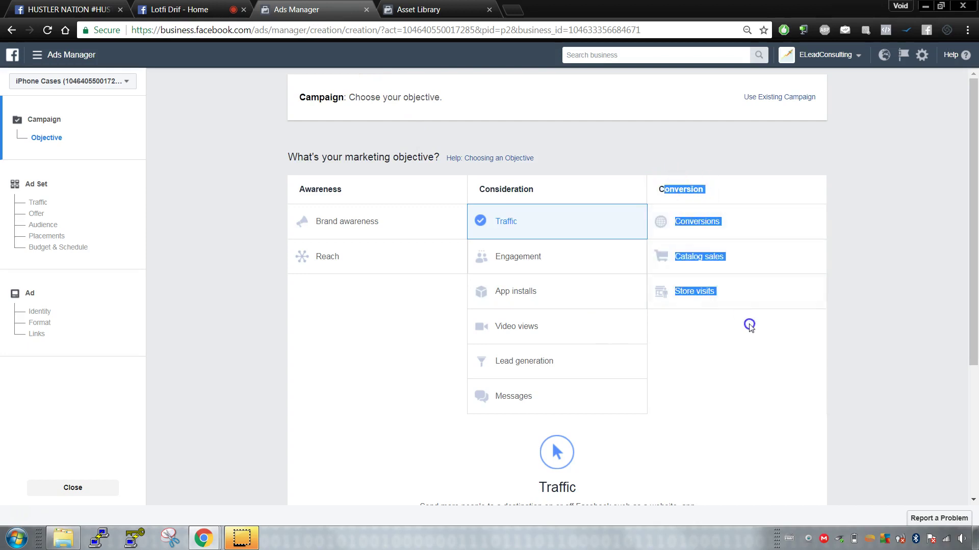
left_click(747, 323)
left_click(733, 260)
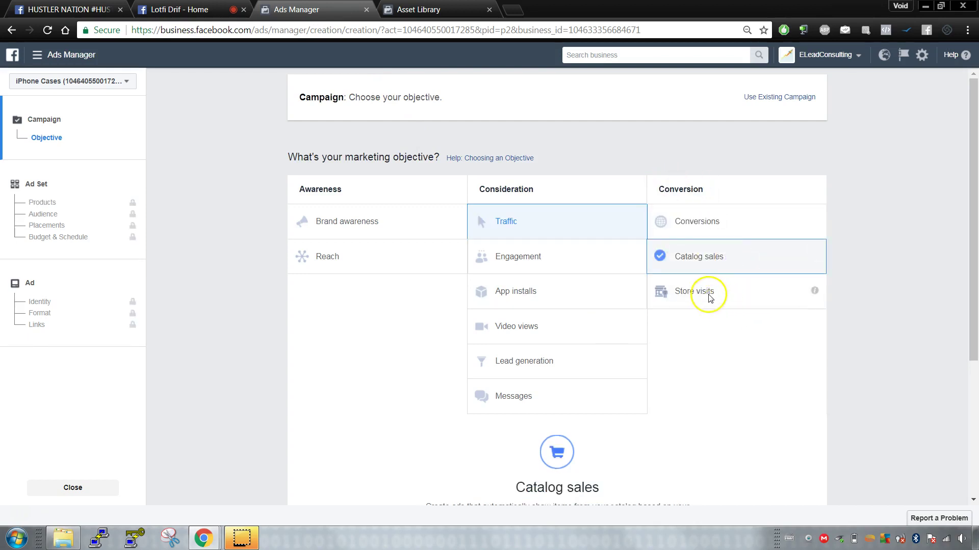
scroll(732, 244, "up", 4)
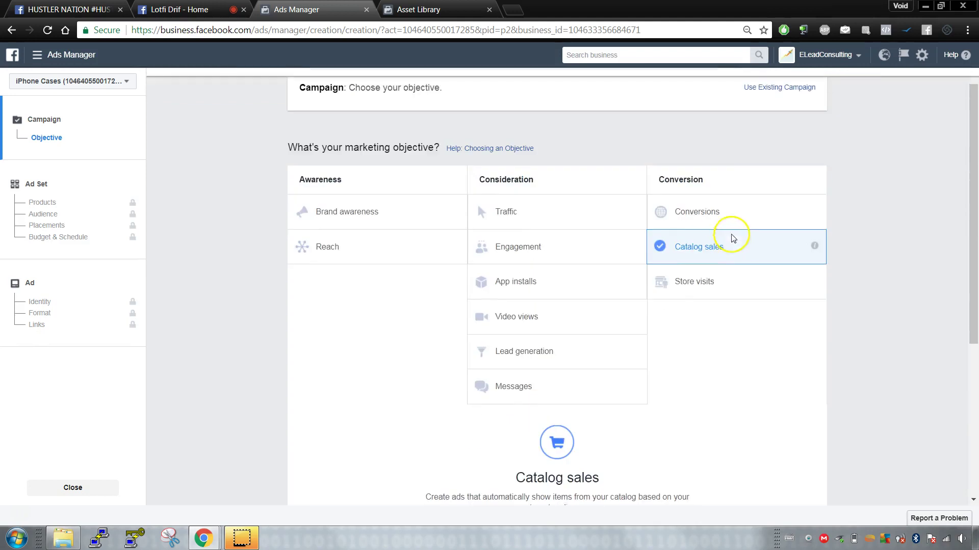
left_click(698, 213)
scroll(705, 262, "up", 4)
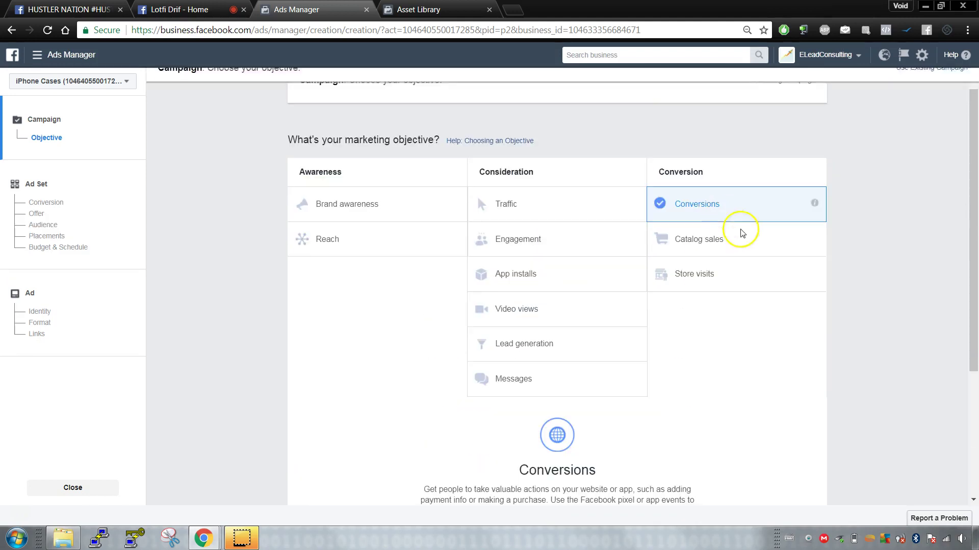
Compare the objectives listed under Consideration with those listed under Conversion.
mouse_move(814, 273)
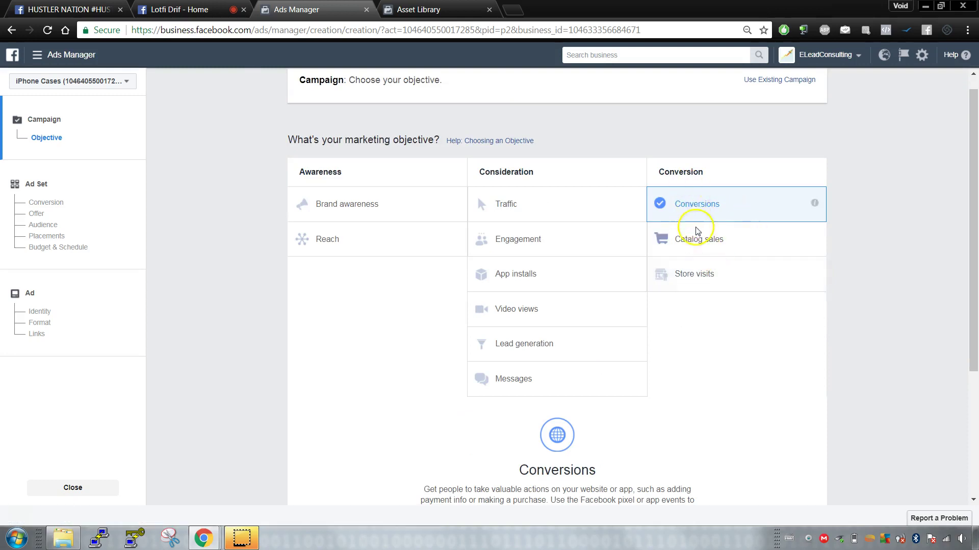
left_click_drag(485, 172, 512, 397)
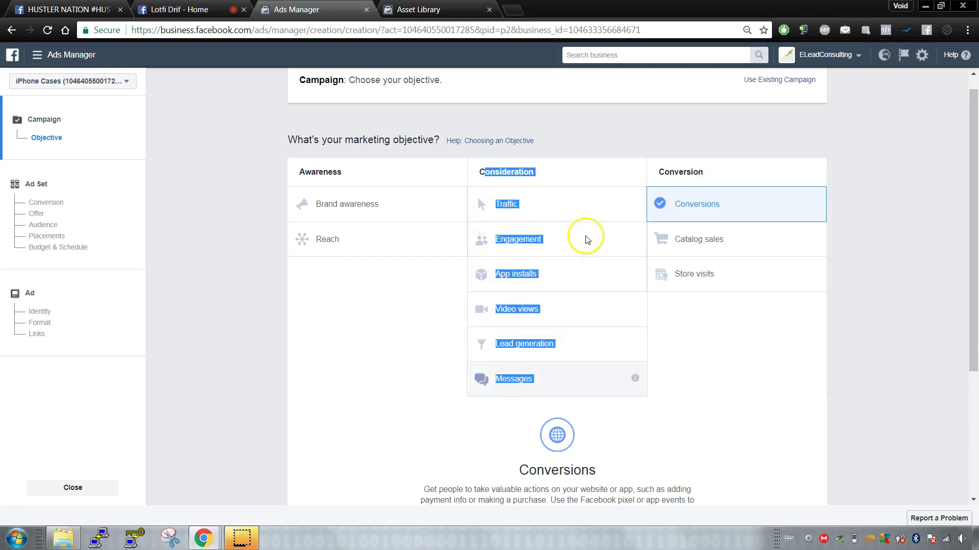
left_click(581, 173)
left_click_drag(476, 164, 507, 378)
left_click_drag(651, 167, 716, 275)
left_click_drag(478, 169, 526, 363)
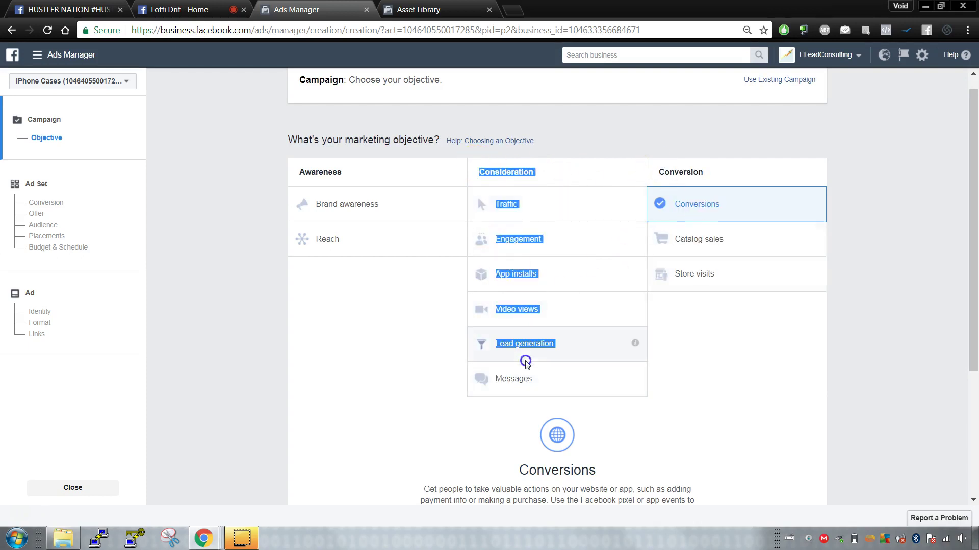
left_click(586, 158)
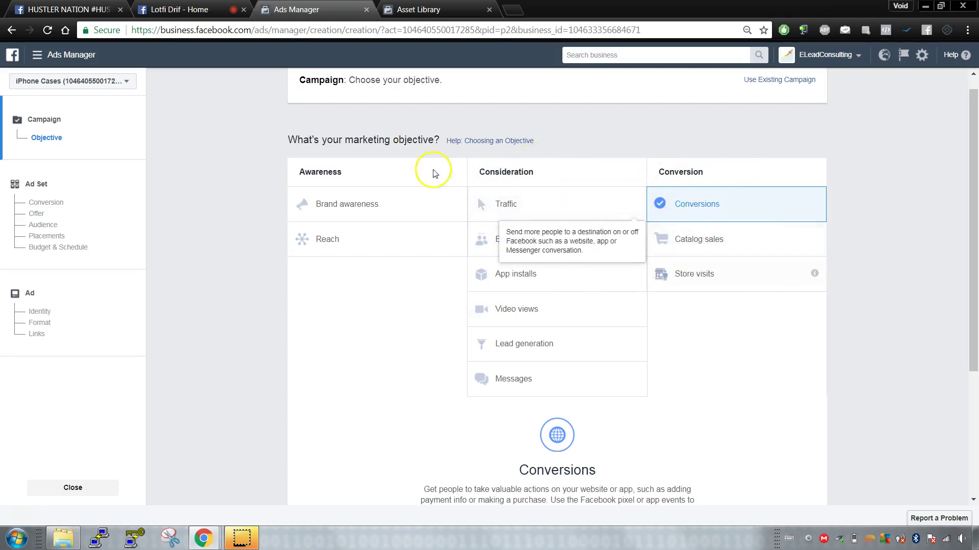
Check the live broadcast for new comments and review the Conversions objective's description and campaign settings.
left_click(192, 8)
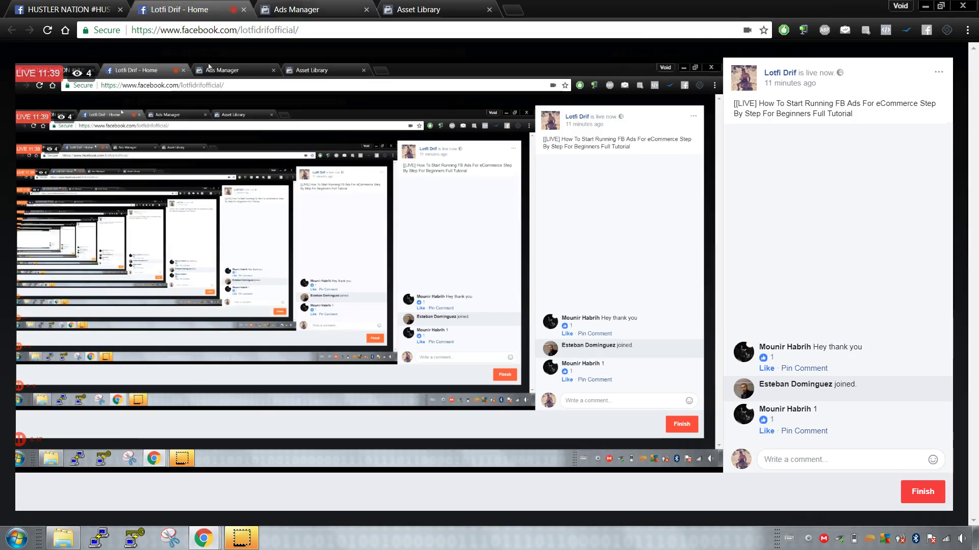
left_click(306, 9)
left_click(219, 9)
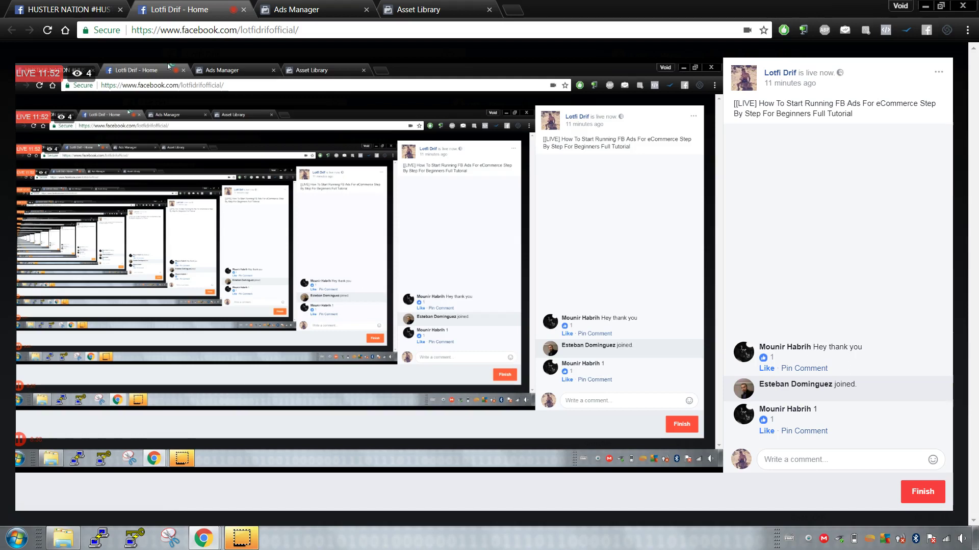
left_click(326, 9)
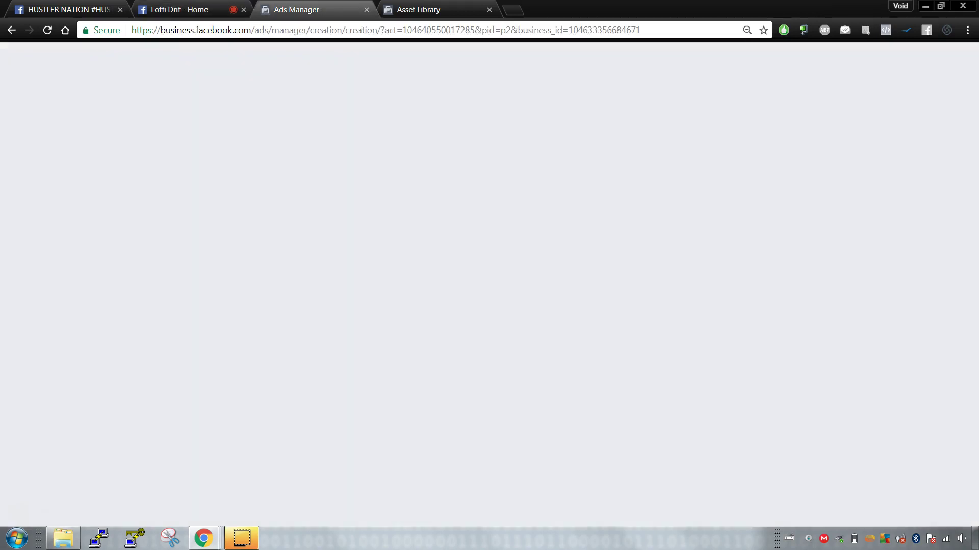
scroll(392, 234, "down", 4)
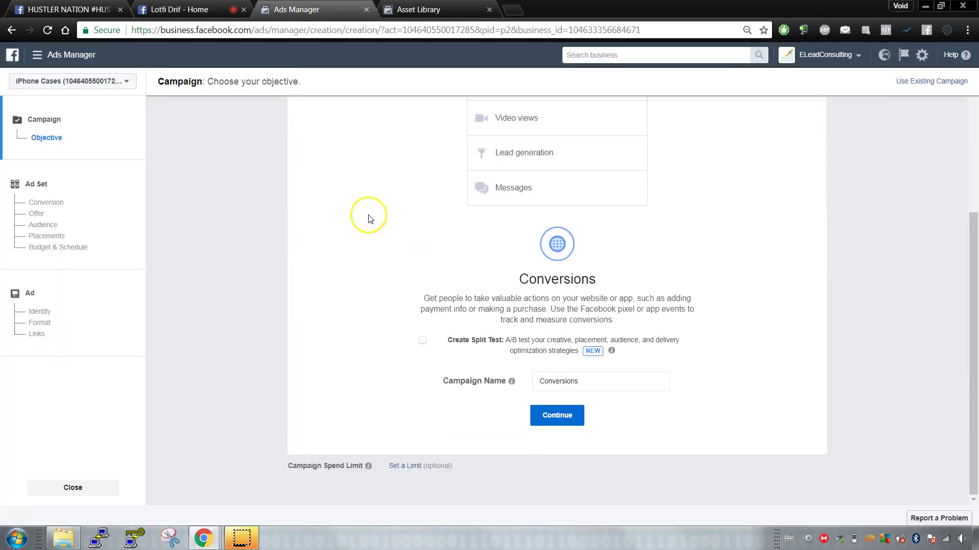
left_click(214, 10)
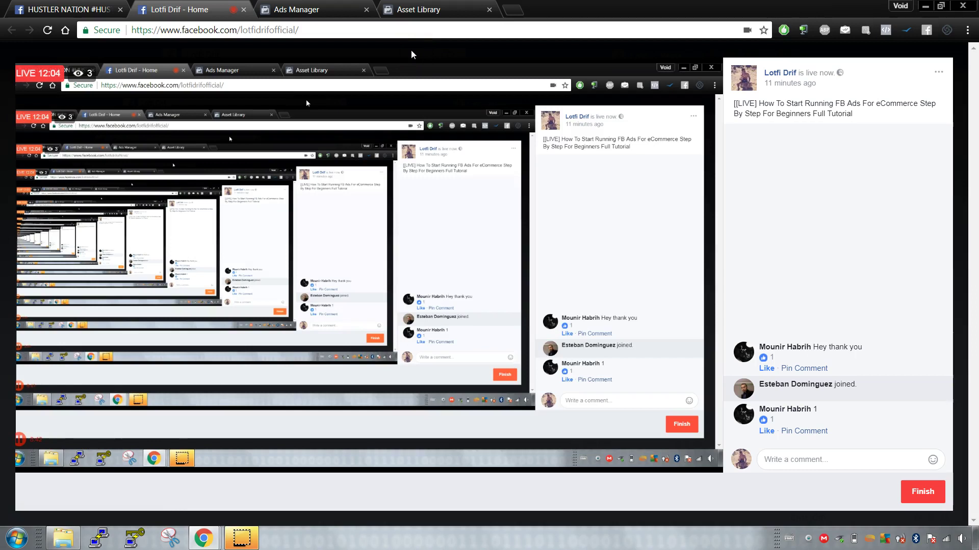
left_click(316, 9)
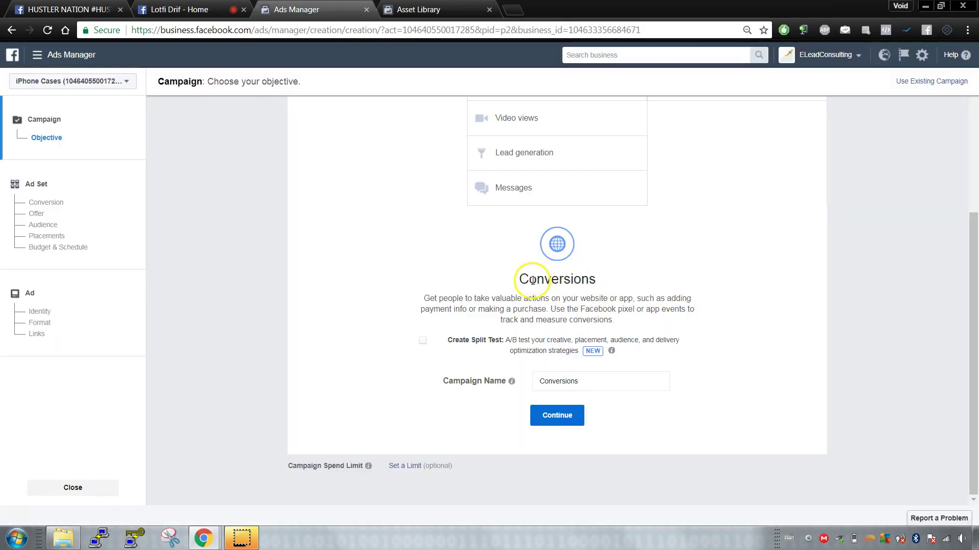
scroll(532, 281, "up", 4)
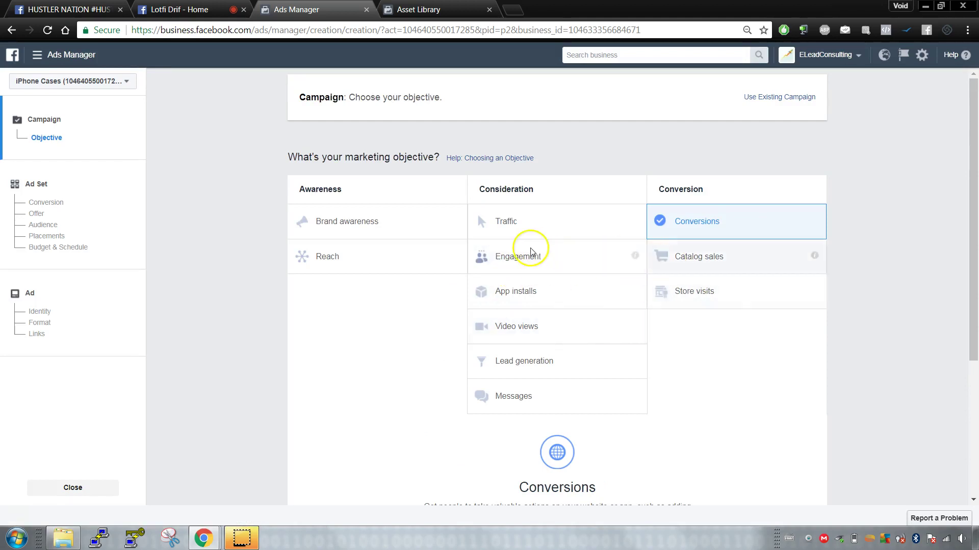
Choose Traffic as the campaign's marketing objective and continue to the ad set settings.
left_click(531, 224)
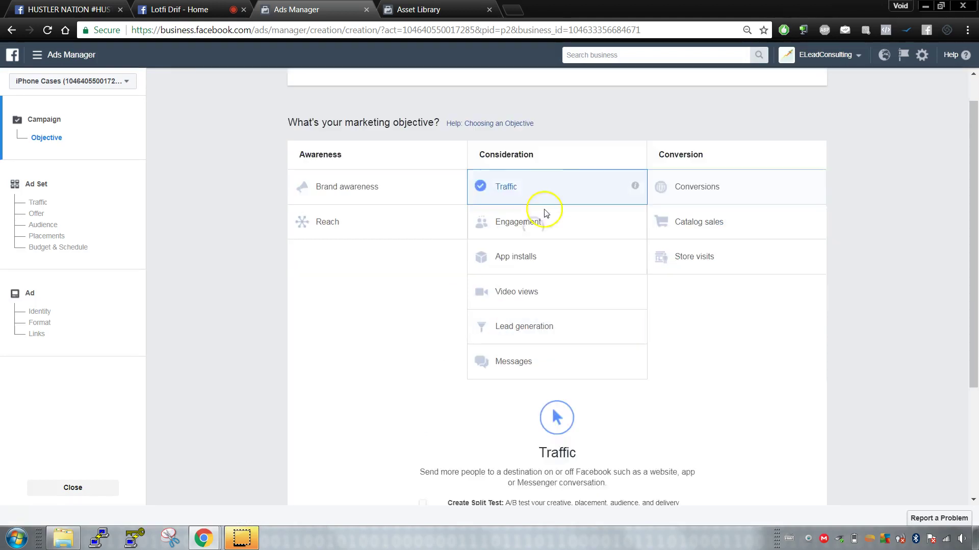
scroll(546, 214, "down", 3)
scroll(603, 227, "up", 4)
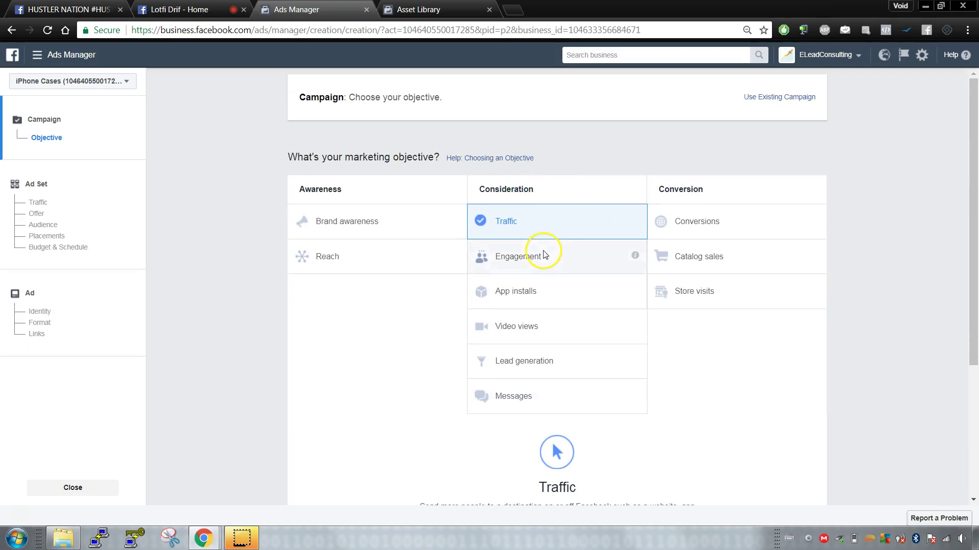
scroll(544, 253, "down", 4)
left_click(553, 413)
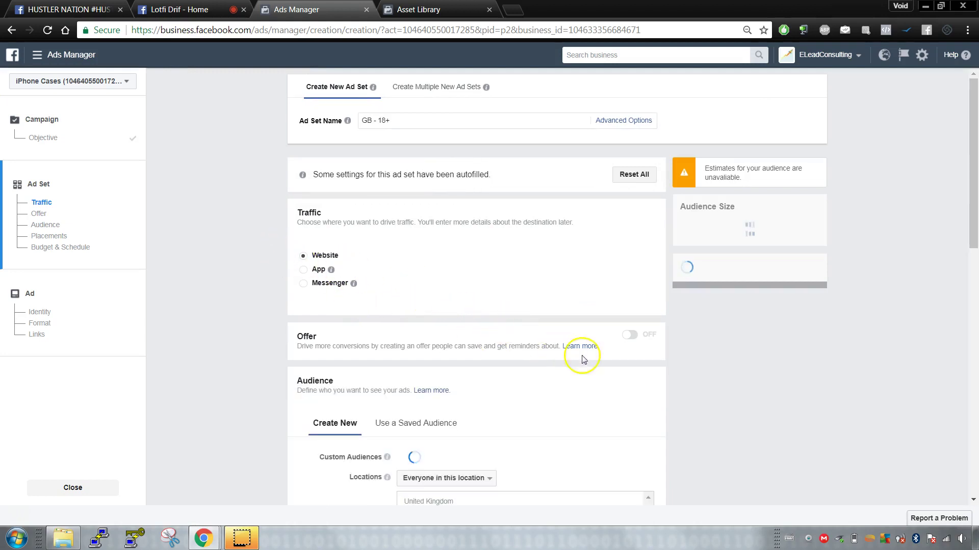
Set the ad set's optimization for ad delivery to Link Clicks.
mouse_move(632, 342)
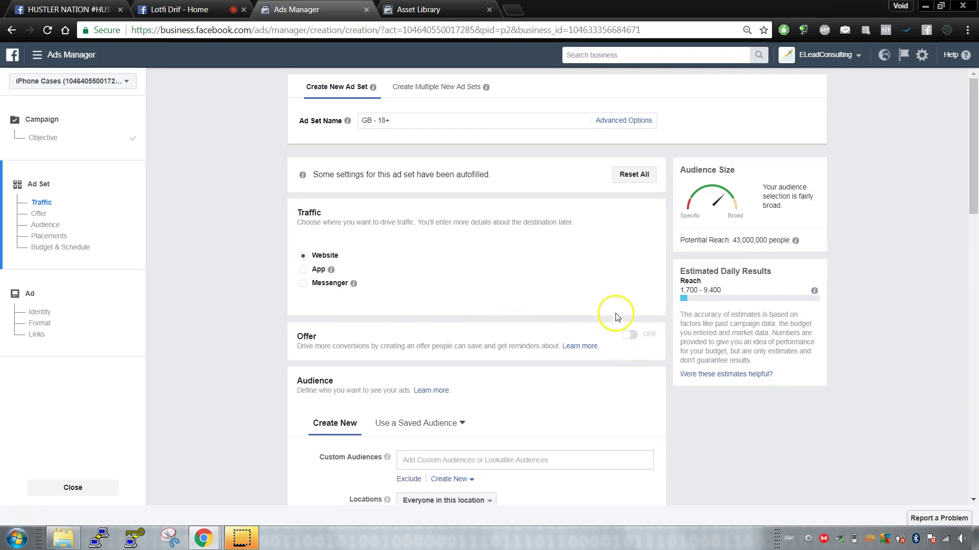
scroll(631, 337, "down", 3)
scroll(542, 316, "down", 15)
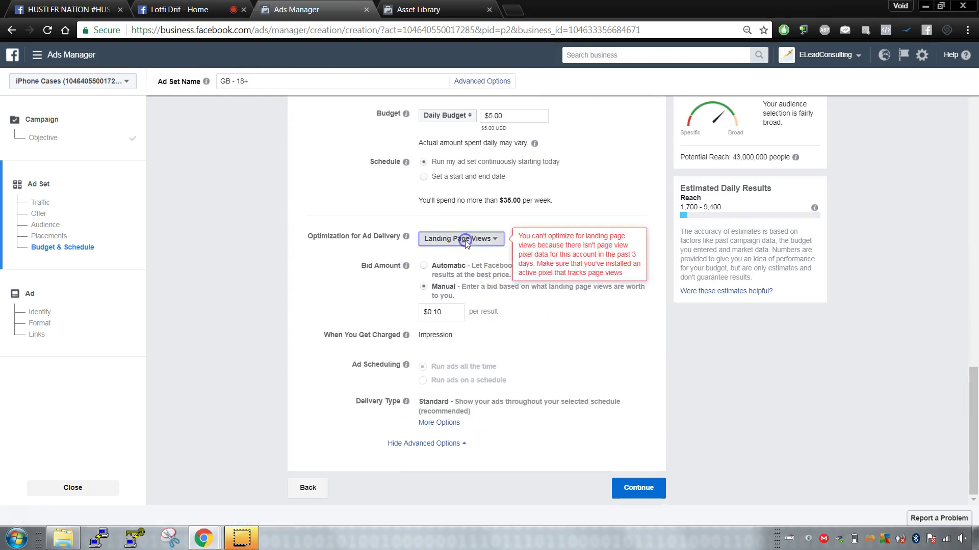
left_click(467, 249)
left_click(498, 273)
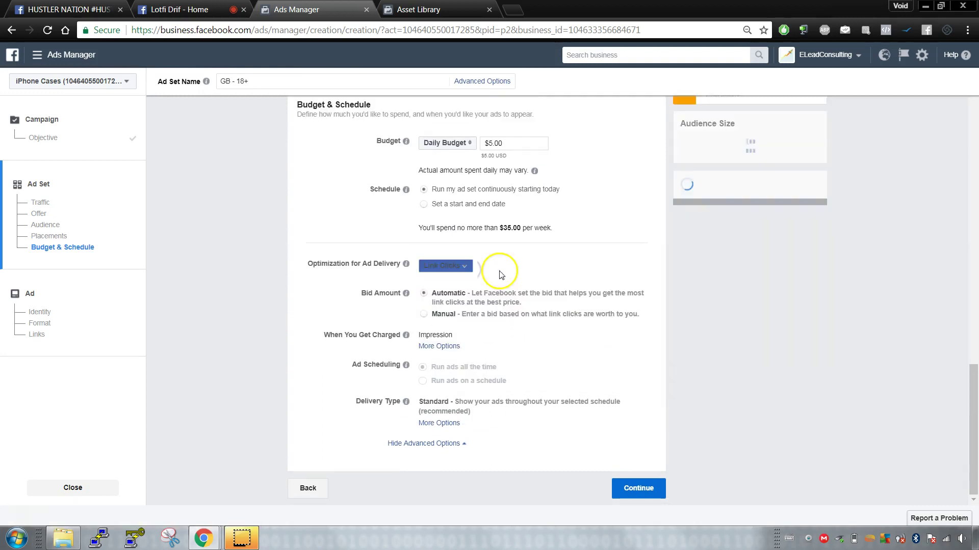
Turn on the Offer option for the ad set and check the live broadcast.
scroll(534, 298, "up", 10)
scroll(532, 298, "up", 5)
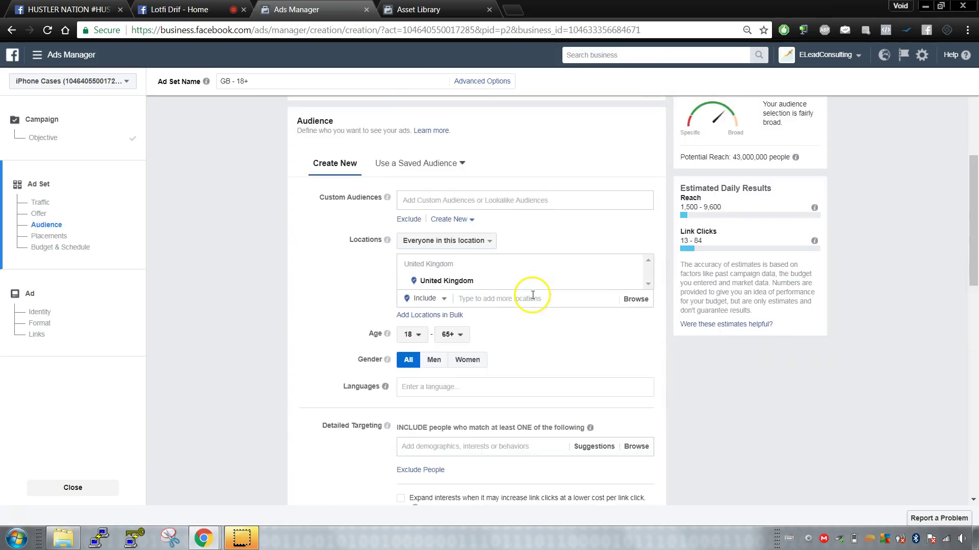
scroll(533, 296, "up", 5)
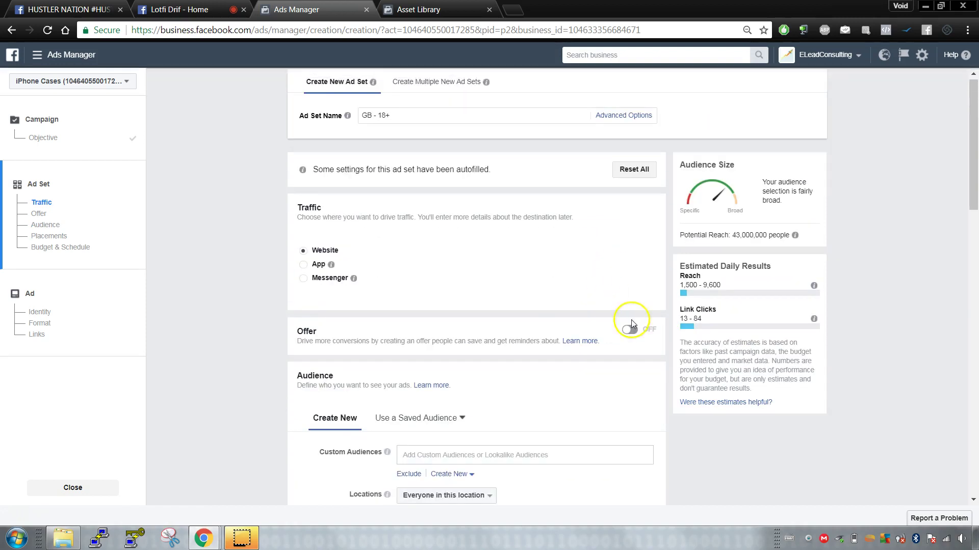
left_click(630, 330)
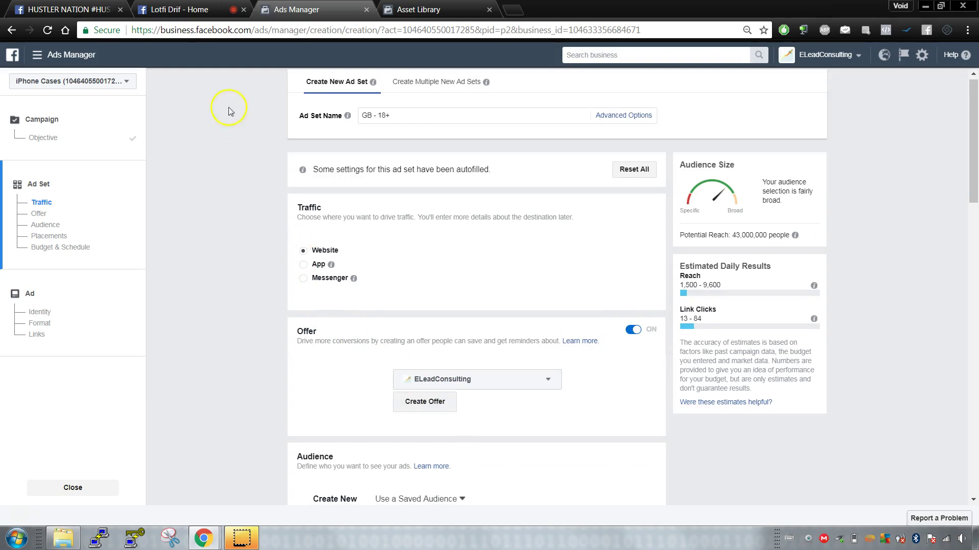
left_click(181, 10)
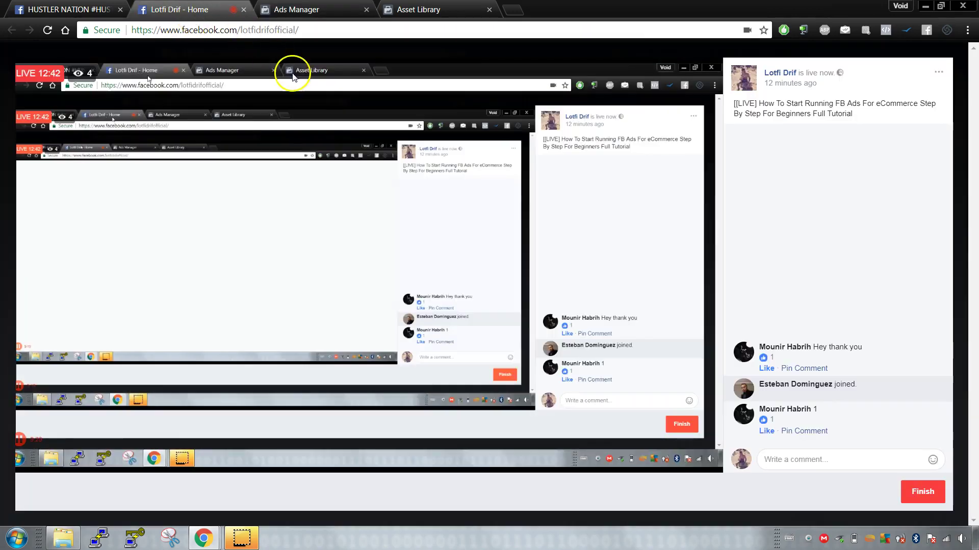
left_click(316, 9)
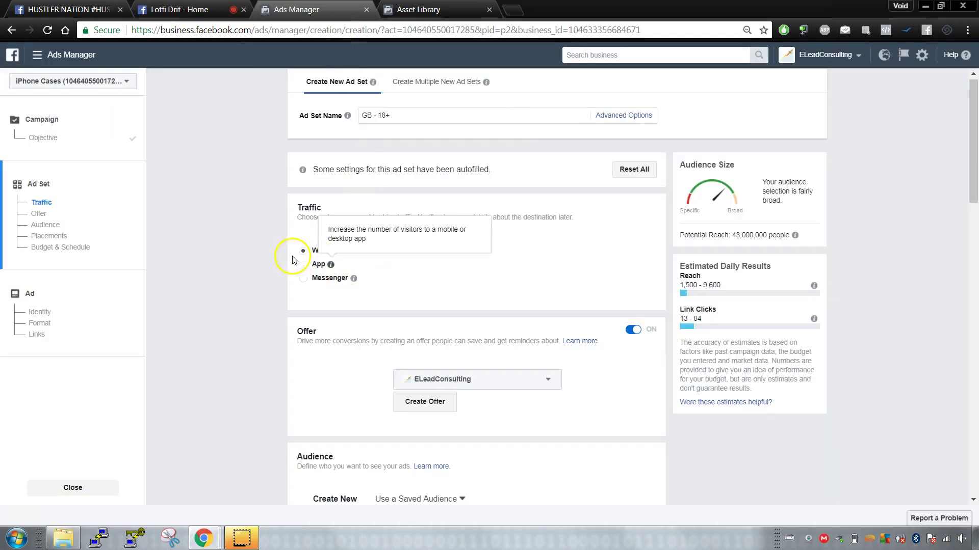
Open a new offer for the ELeadConsulting page and review its form fields and the live broadcast.
scroll(389, 344, "down", 2)
scroll(360, 306, "up", 3)
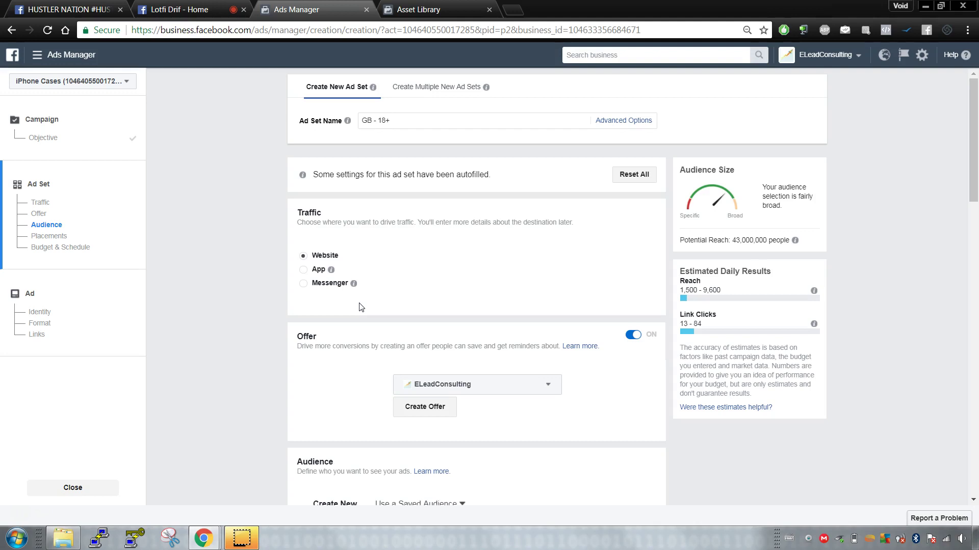
left_click(433, 411)
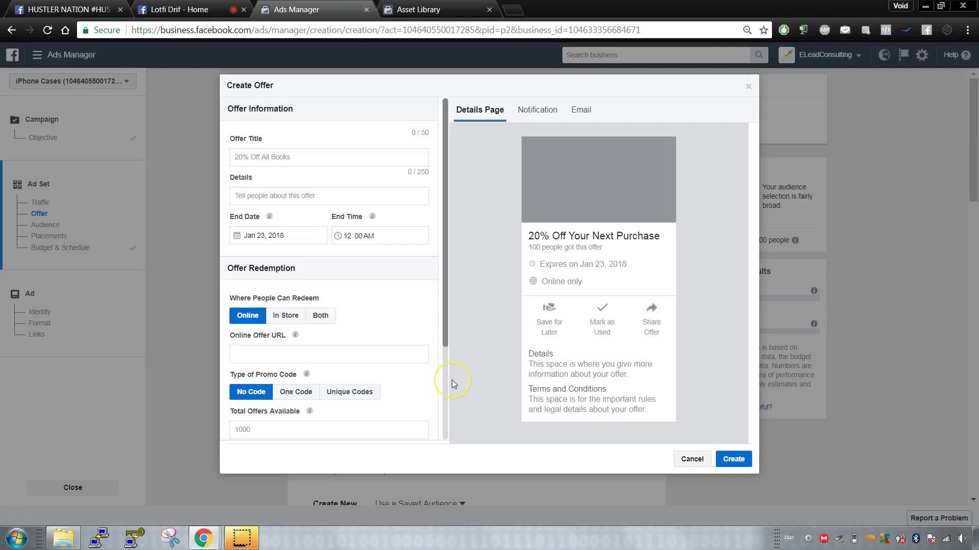
scroll(378, 352, "down", 3)
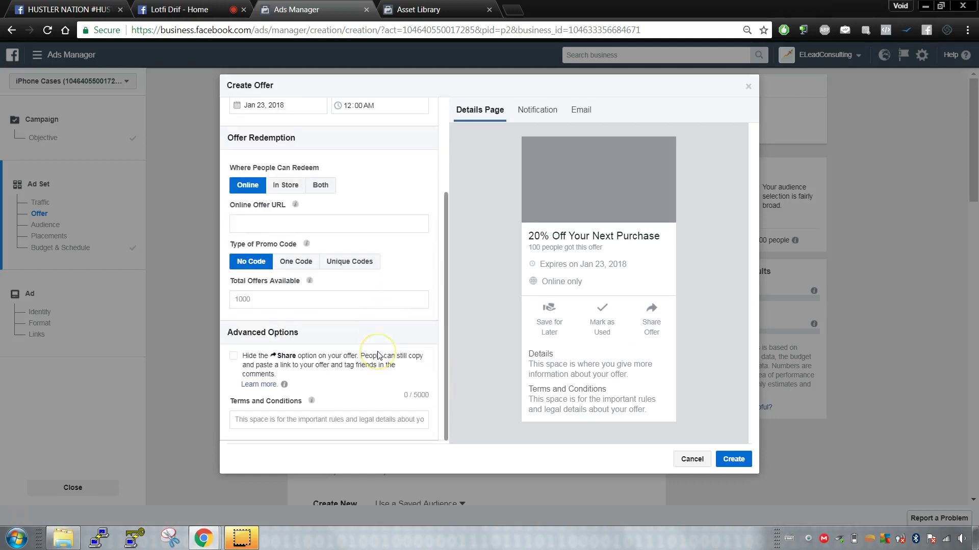
scroll(375, 342, "up", 3)
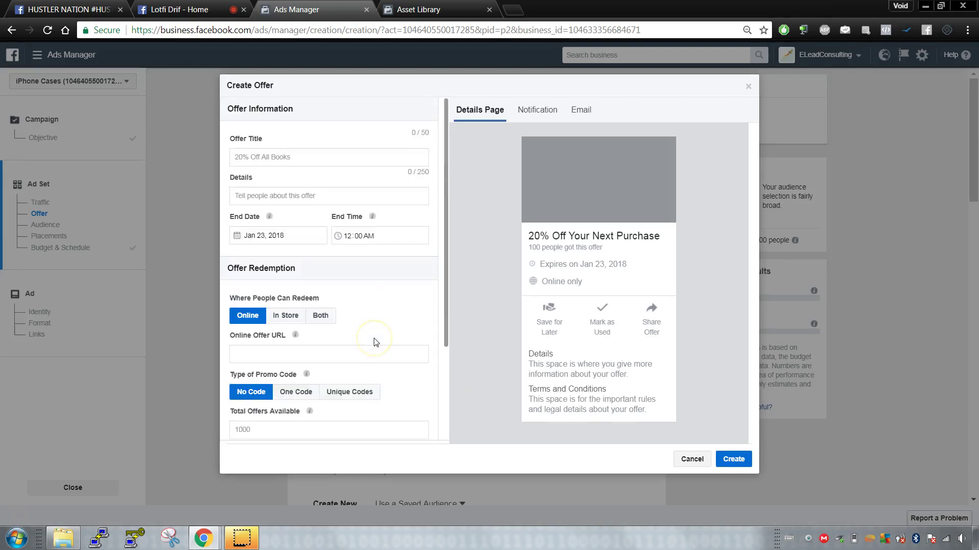
scroll(324, 365, "down", 3)
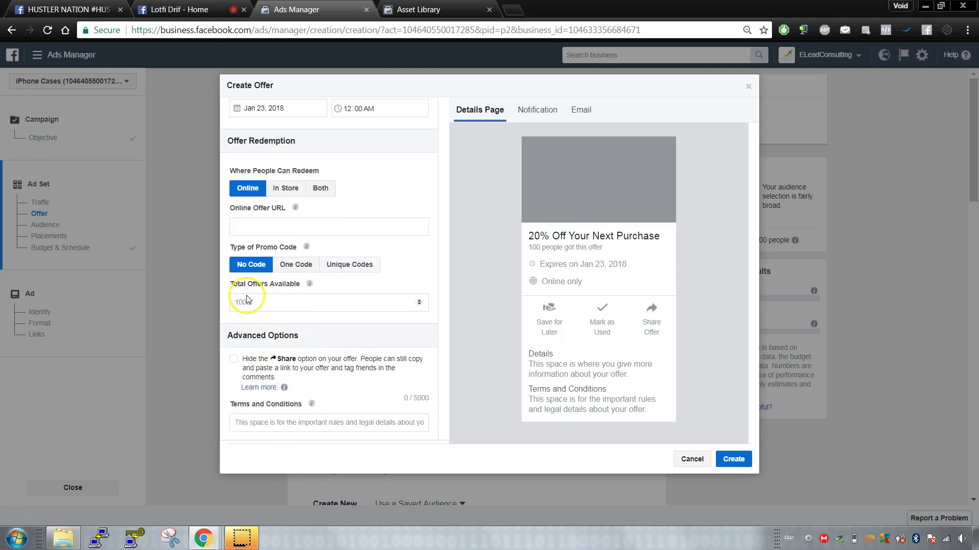
left_click(173, 8)
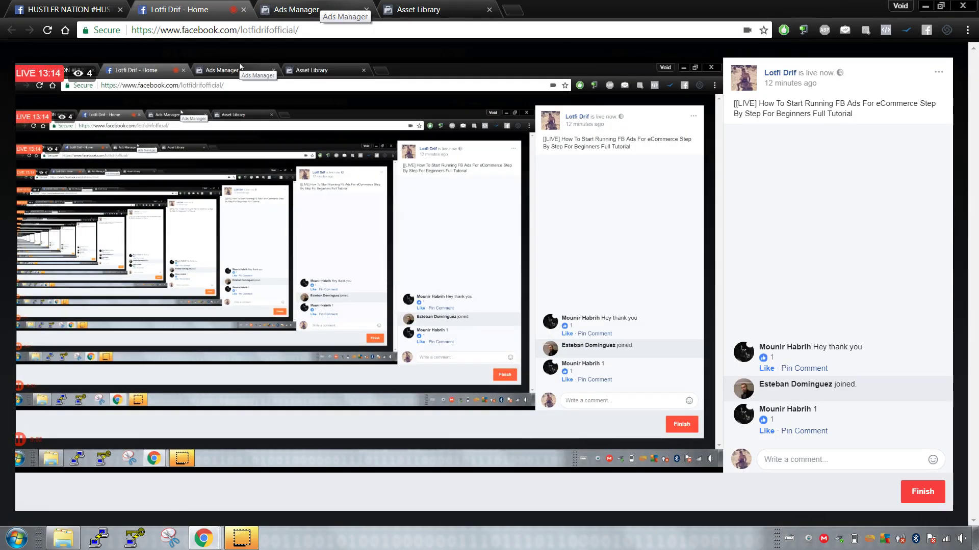
left_click(320, 9)
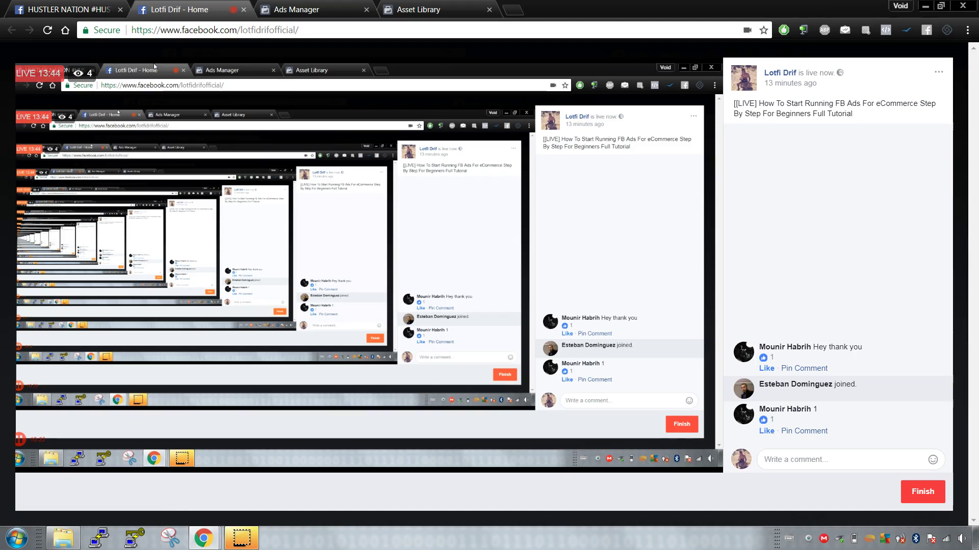
Return to Ads Manager and cancel the open offer form without creating an offer.
left_click(293, 10)
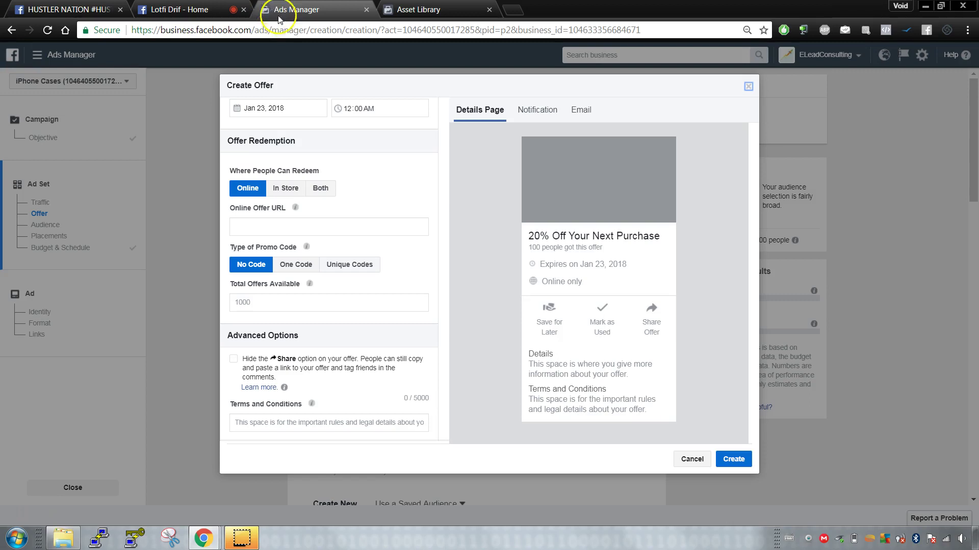
scroll(310, 255, "up", 3)
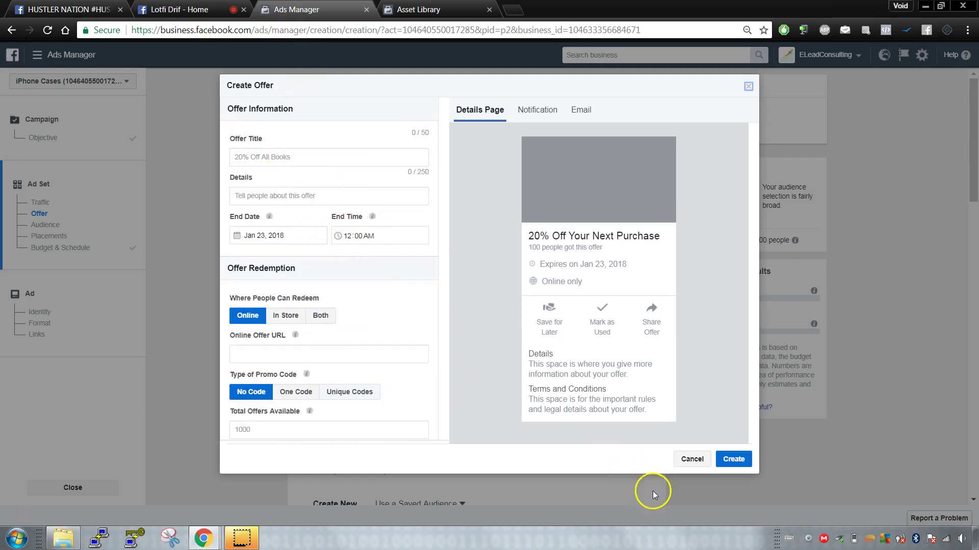
left_click(694, 460)
scroll(443, 345, "down", 1)
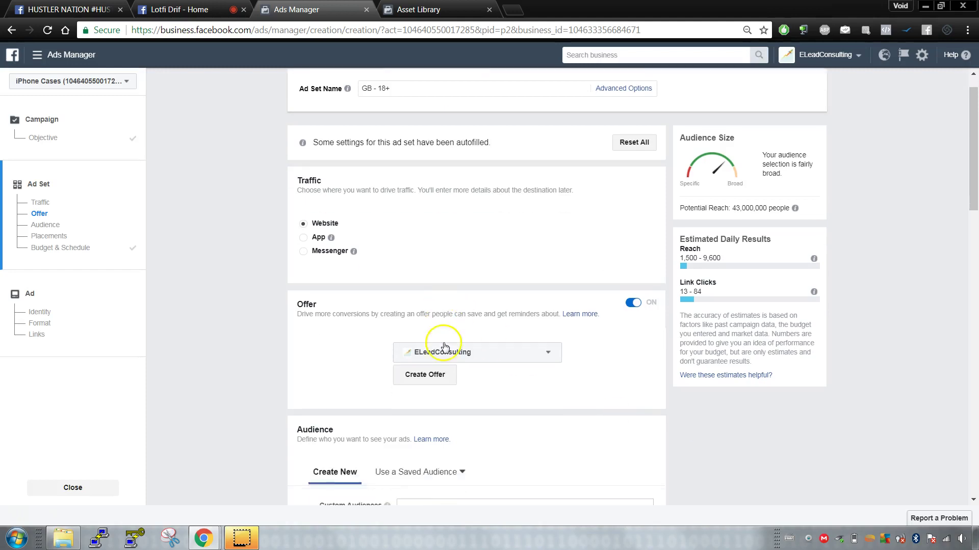
Reopen the offer form for the ELeadConsulting page, look through its fields, cancel it and check the live broadcast.
left_click(436, 355)
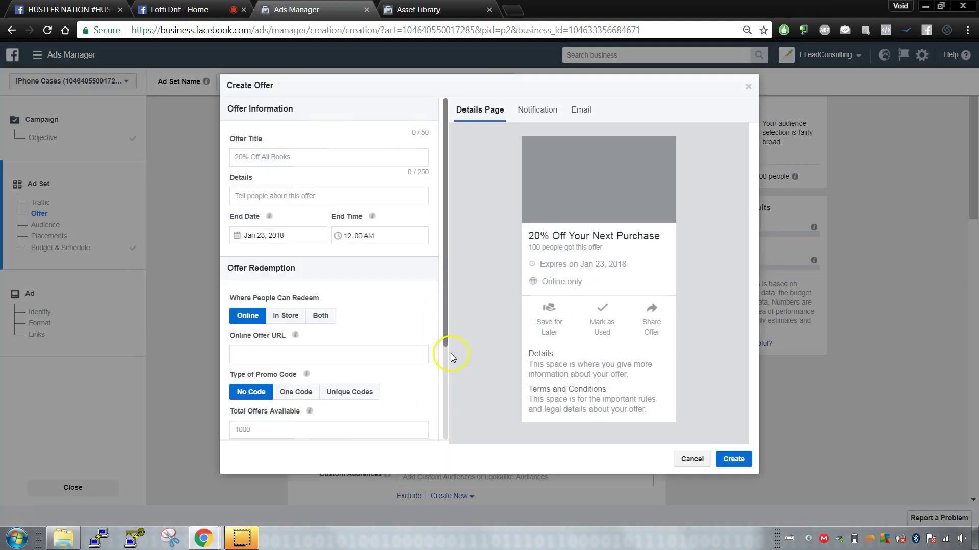
scroll(340, 275, "down", 2)
scroll(347, 265, "up", 2)
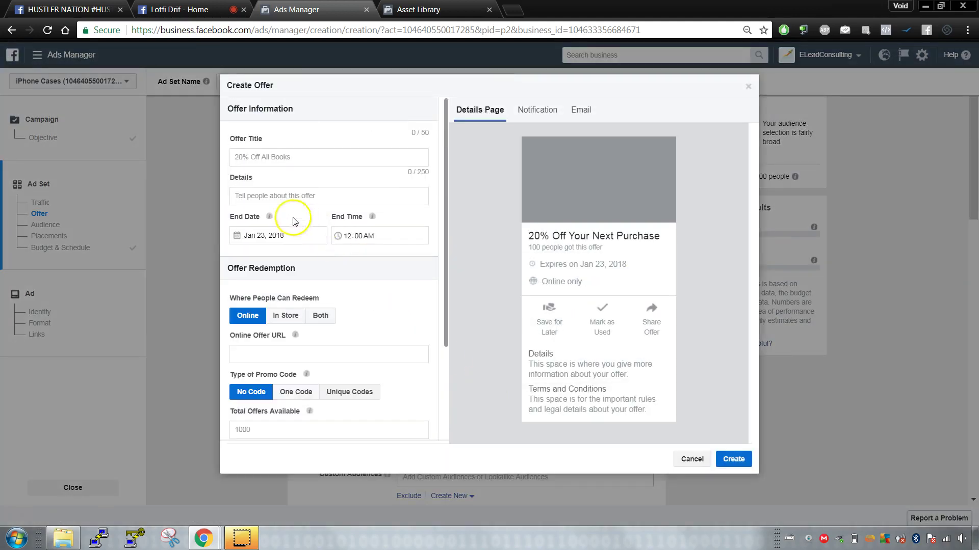
left_click(697, 463)
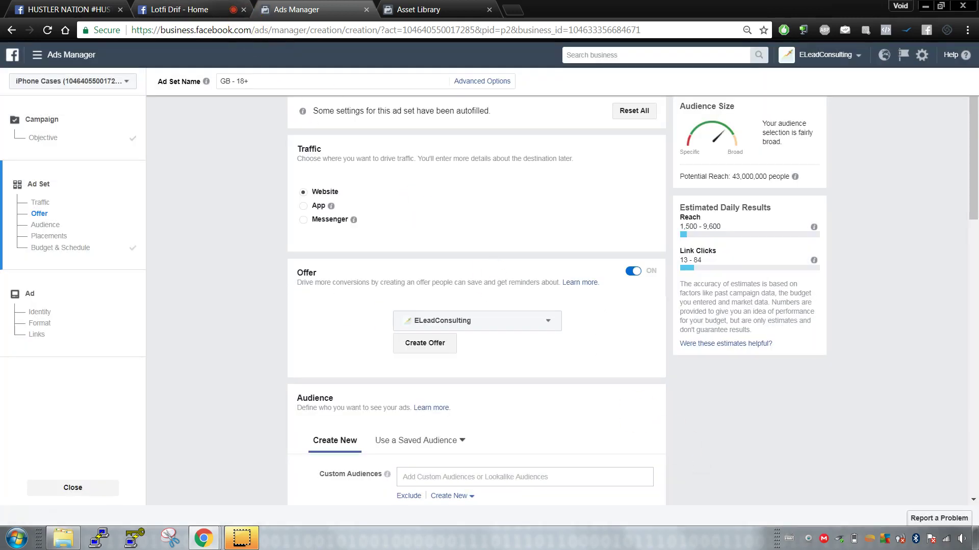
left_click(199, 9)
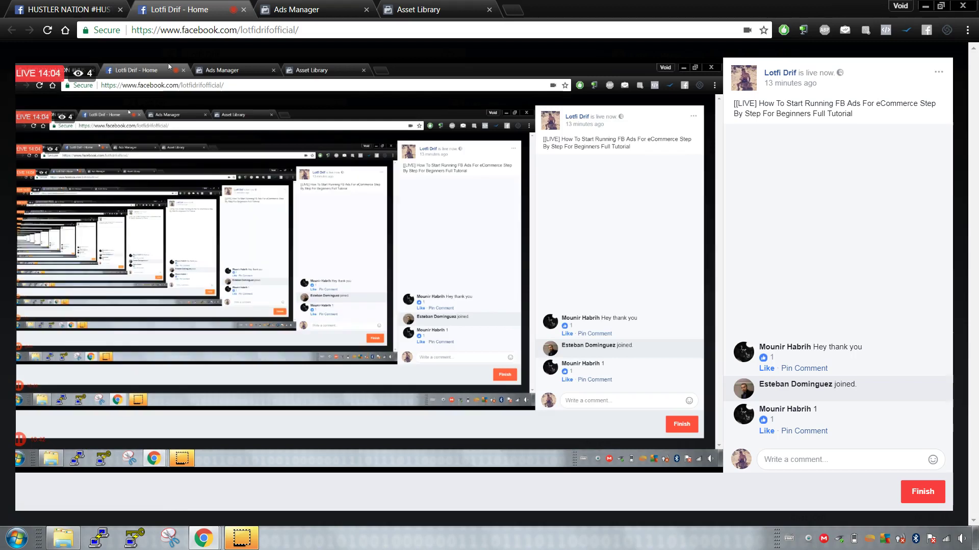
left_click(306, 9)
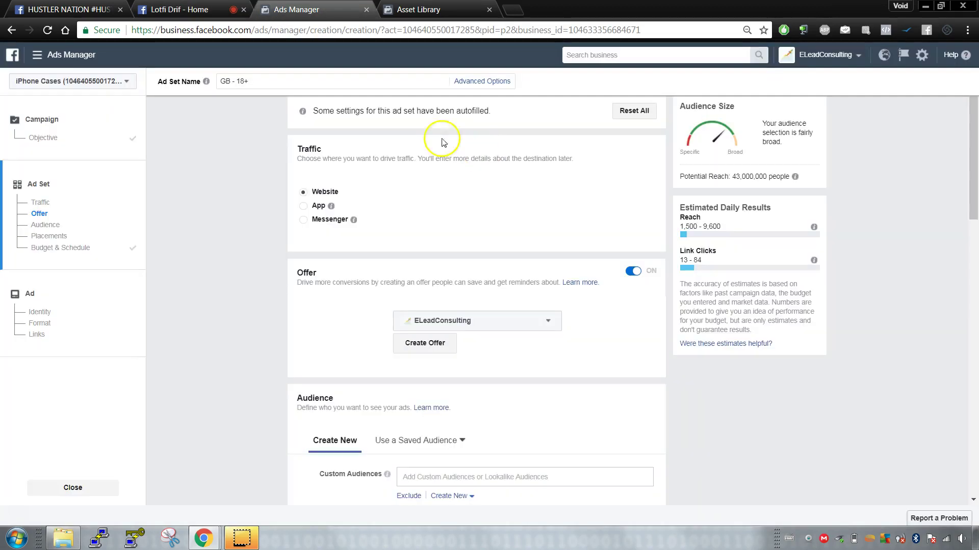
Look through the saved audiences and the available custom audiences in the ad set's Audience section.
scroll(408, 326, "down", 3)
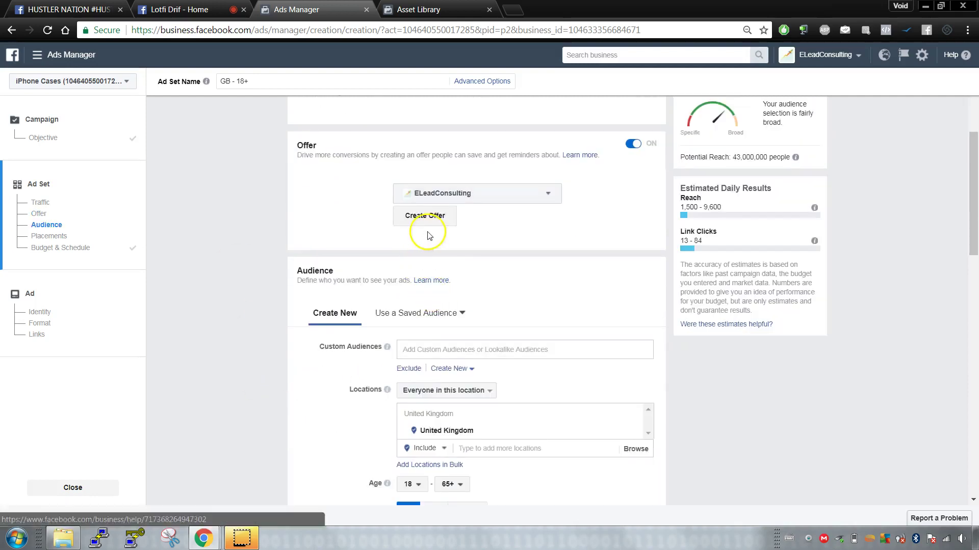
left_click(433, 313)
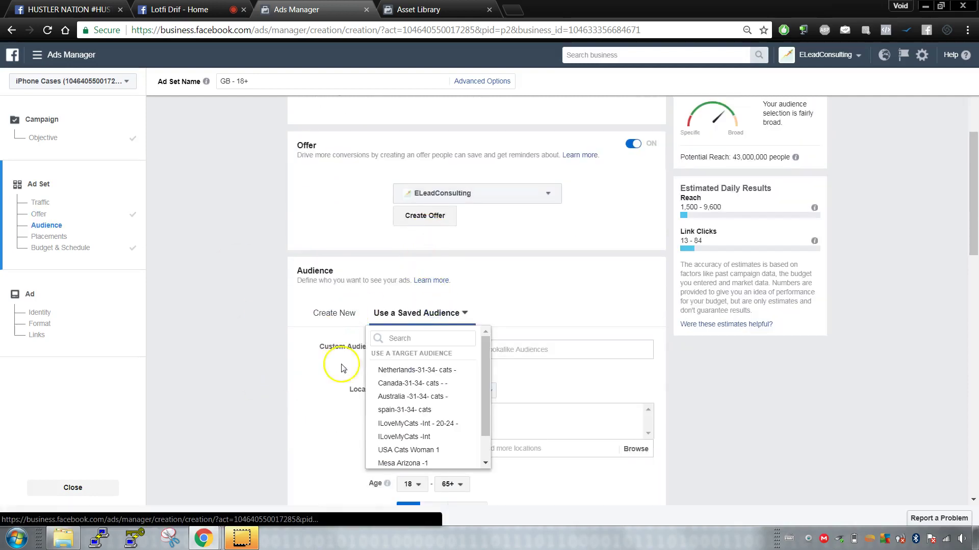
left_click(406, 347)
left_click(406, 348)
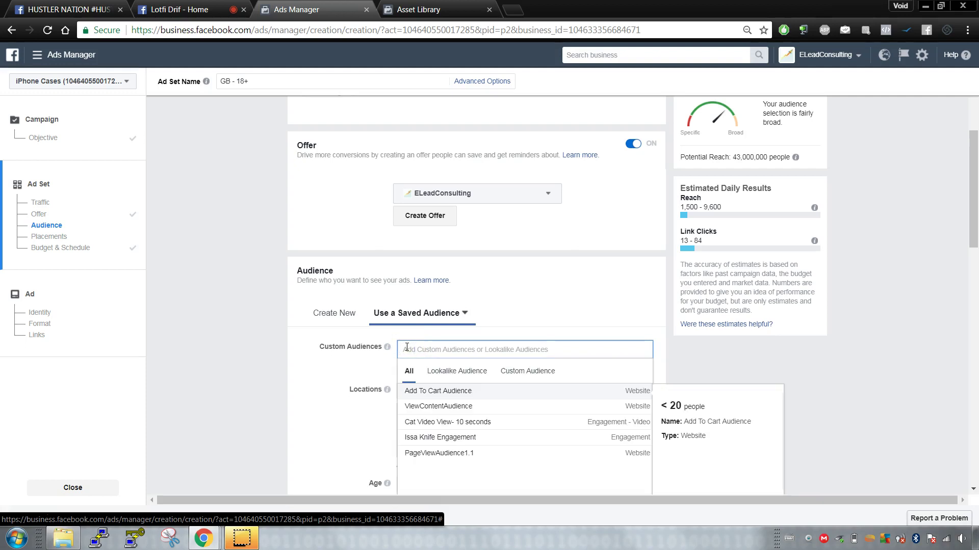
left_click(358, 384)
scroll(342, 386, "up", 4)
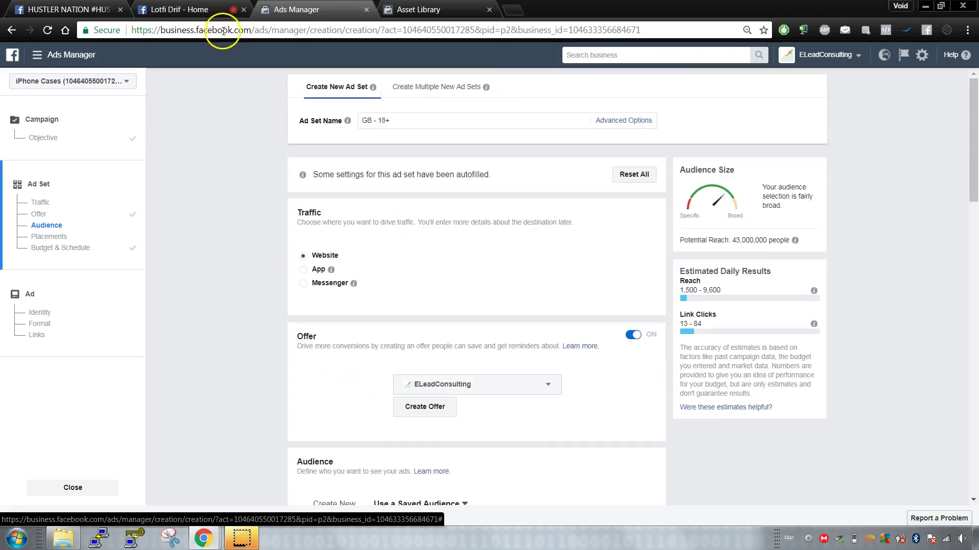
Check the live broadcast for comments and review the ad set's Traffic, Offer and Audience sections.
left_click(200, 9)
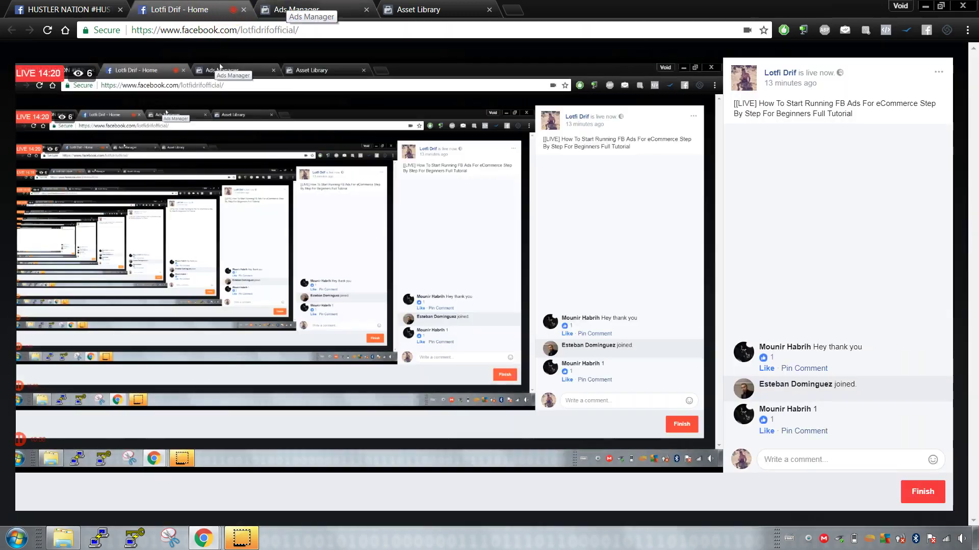
left_click(288, 10)
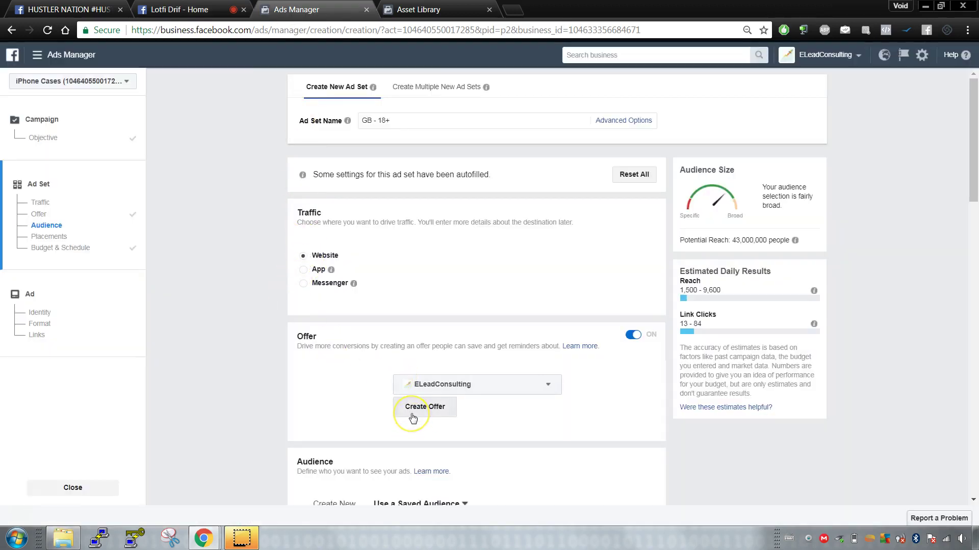
scroll(324, 323, "down", 4)
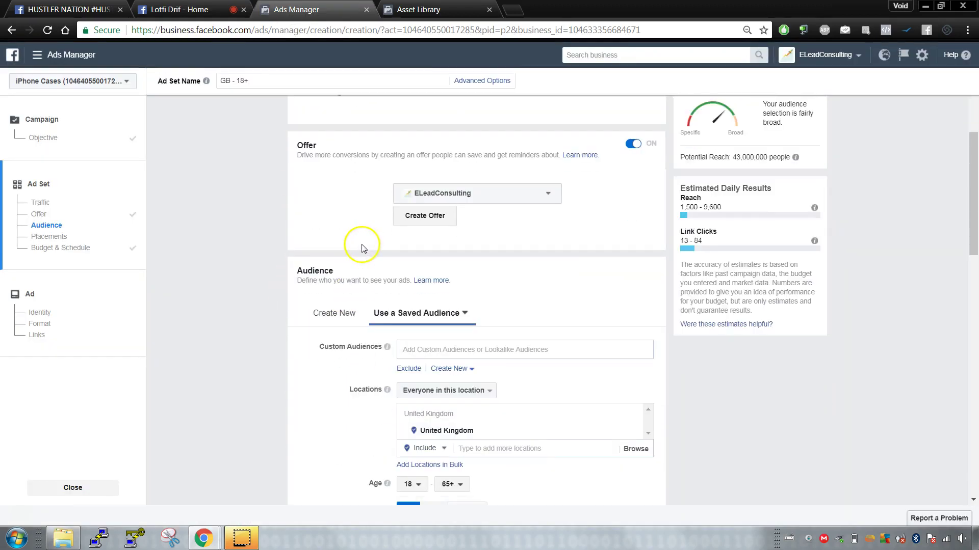
scroll(351, 214, "up", 4)
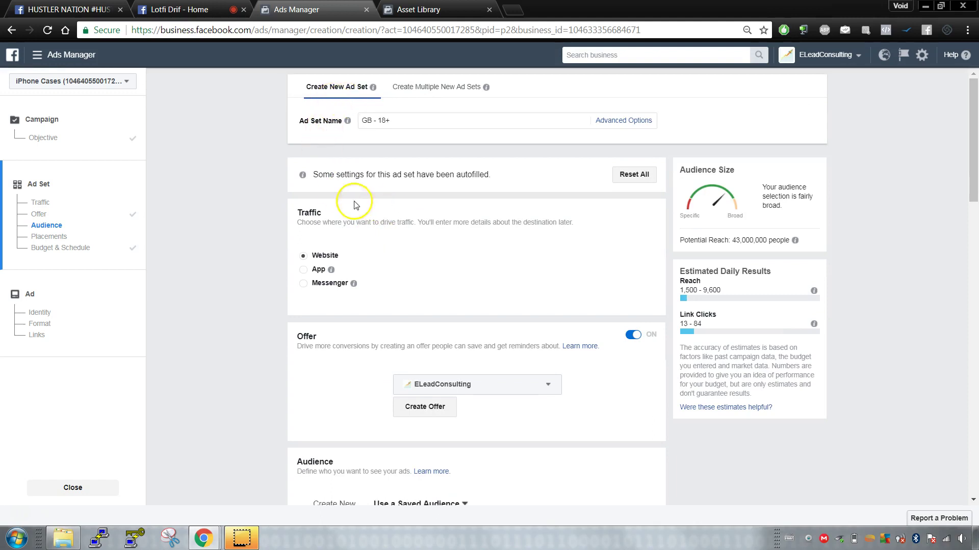
left_click_drag(291, 213, 313, 216)
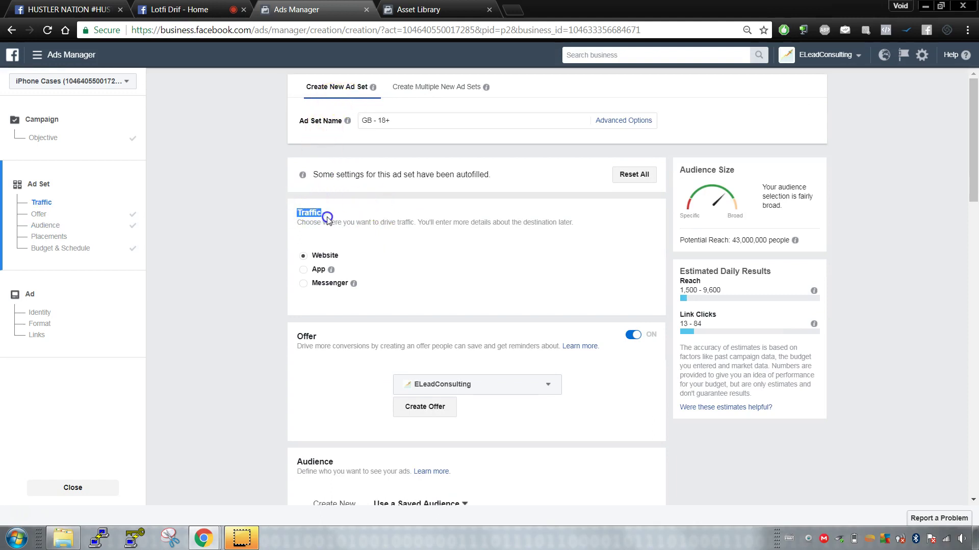
scroll(272, 203, "down", 3)
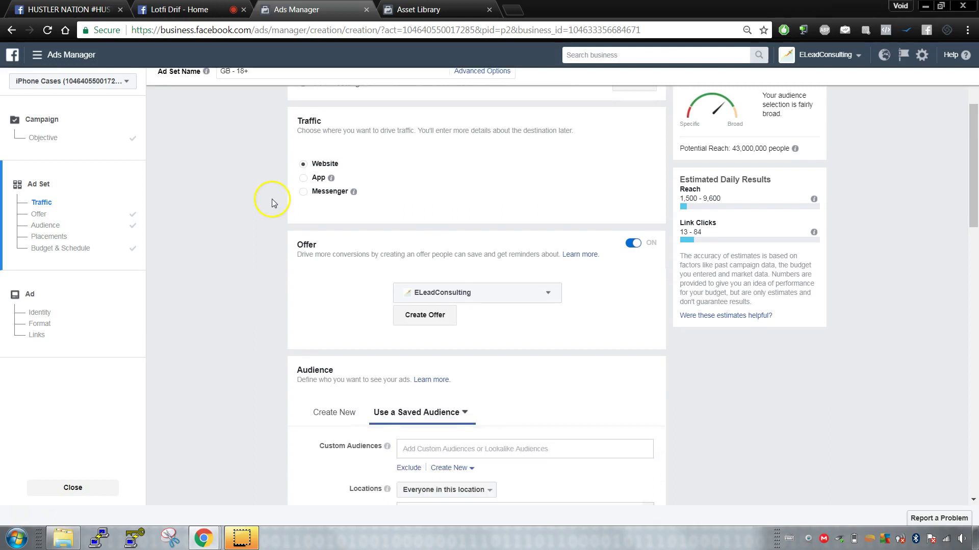
left_click(204, 9)
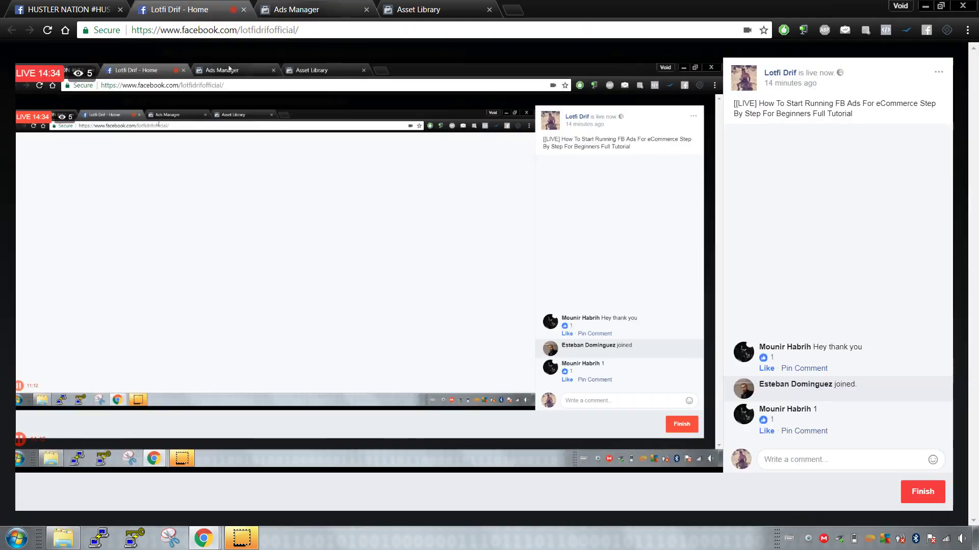
Return to the ad set and examine the Traffic section's destination options: Website, App and Messenger.
left_click(306, 9)
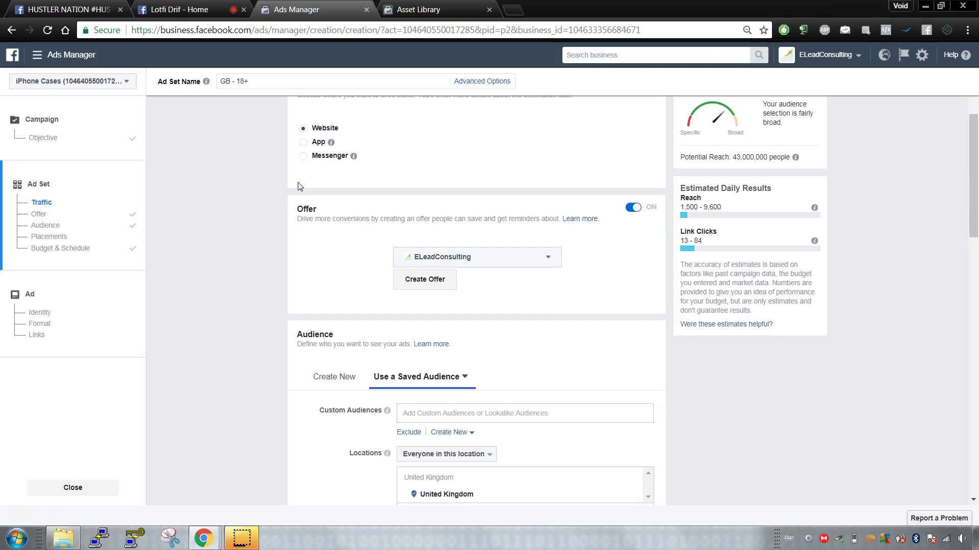
left_click(402, 9)
left_click(298, 9)
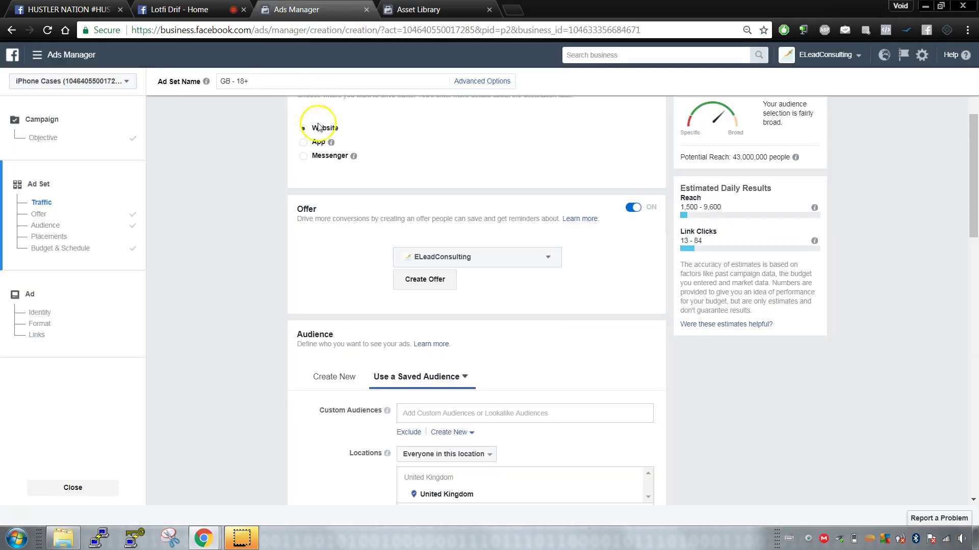
scroll(329, 200, "up", 2)
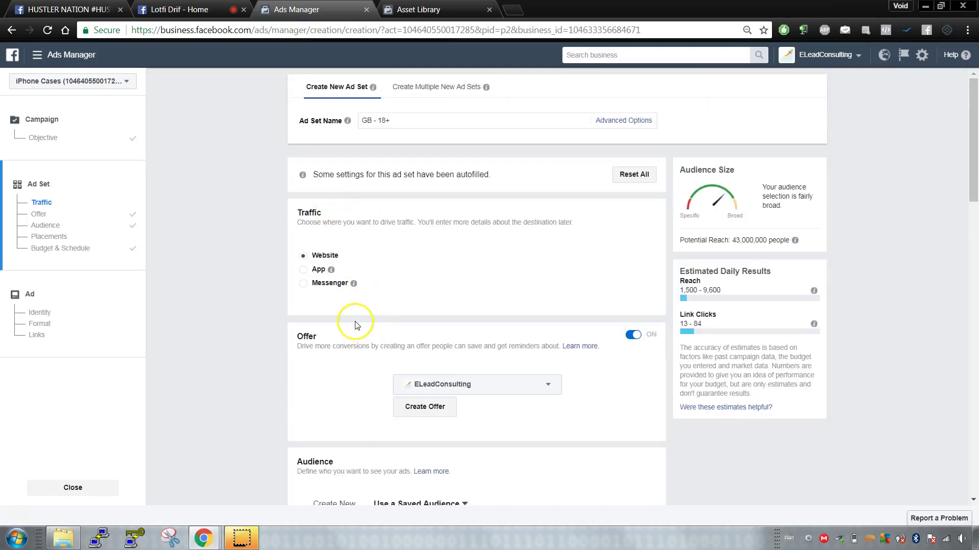
scroll(372, 334, "down", 1)
scroll(400, 267, "up", 2)
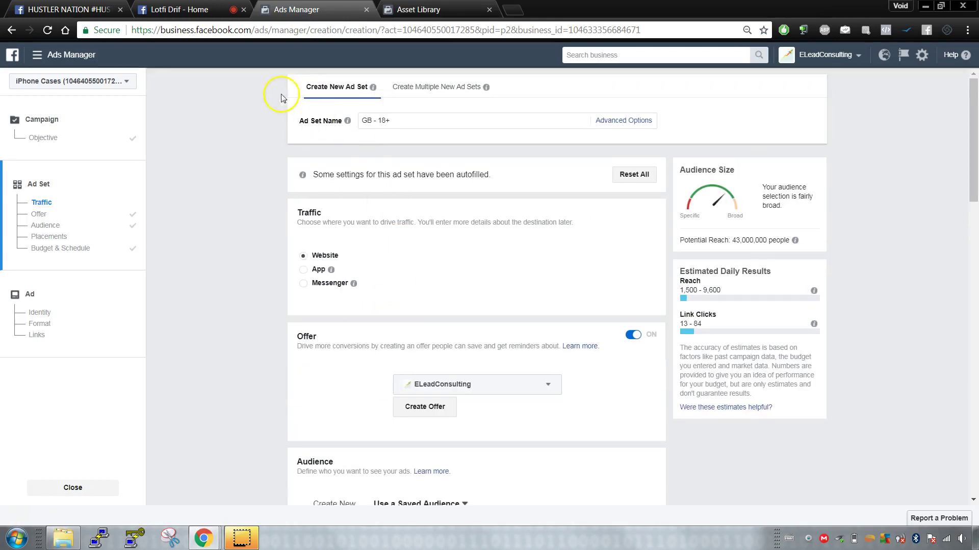
double_click(307, 213)
scroll(336, 219, "down", 1)
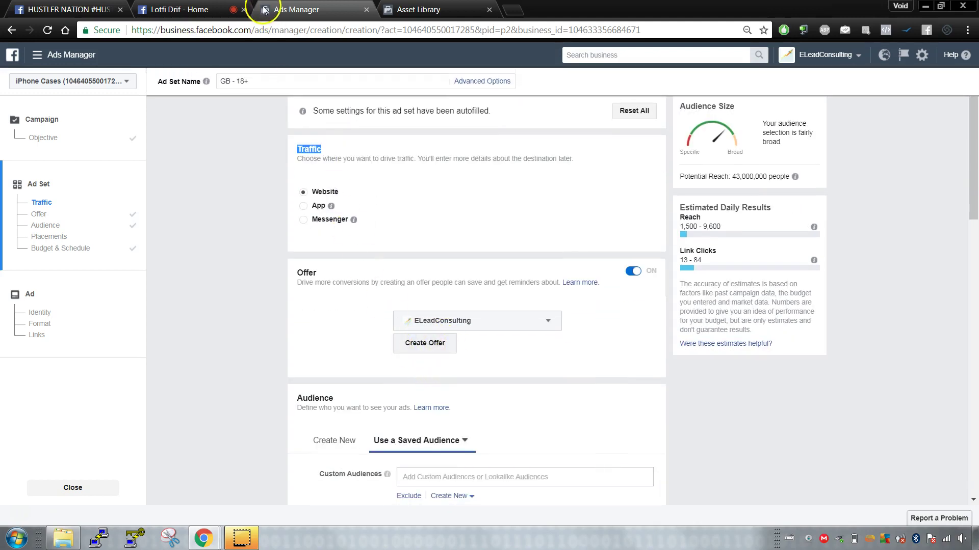
Check the live broadcast again, then examine the ad set's audience fields and the offer section.
key("ctrl+shift+Tab")
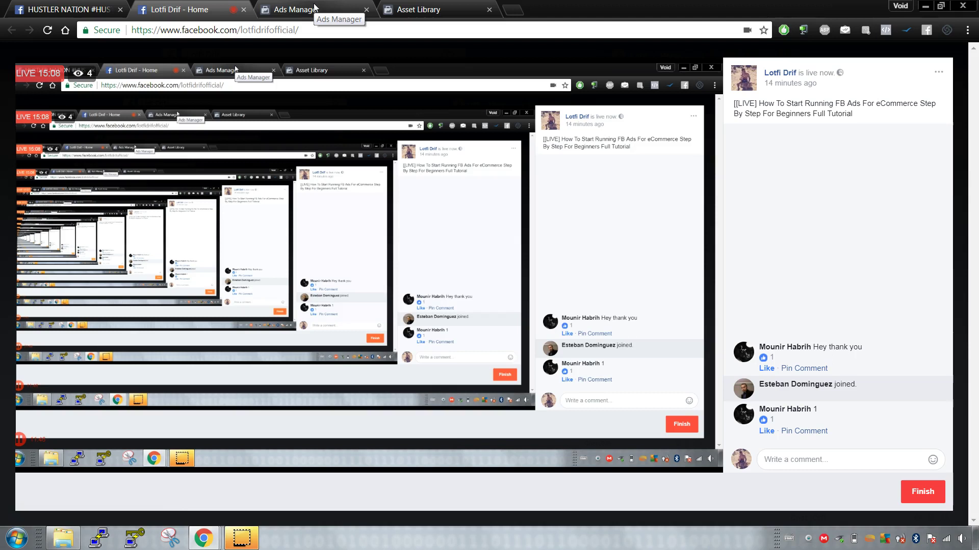
left_click(315, 8)
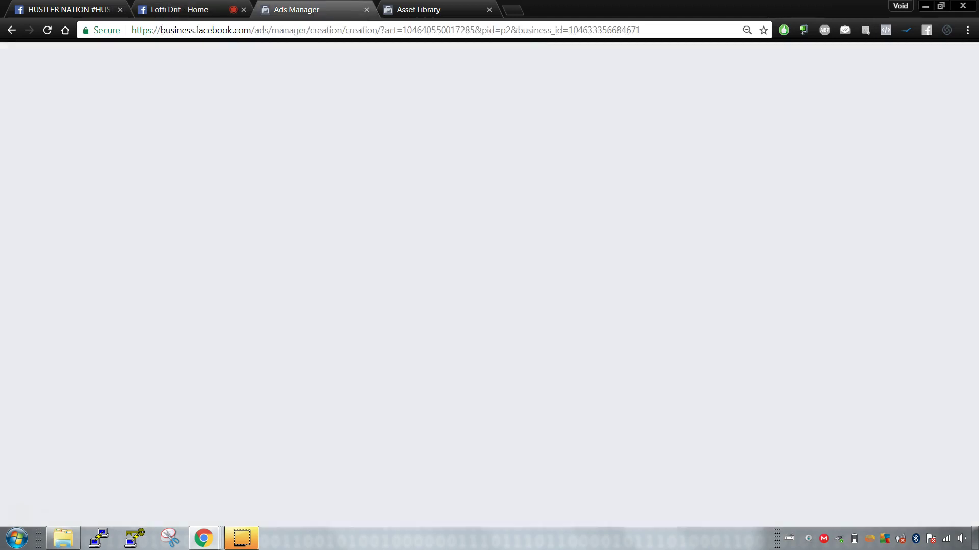
left_click(215, 9)
left_click(308, 10)
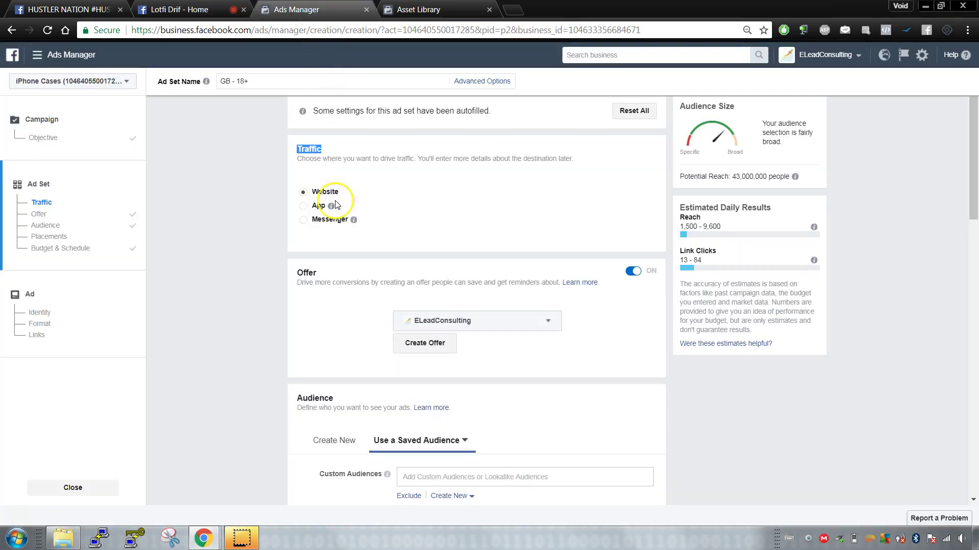
scroll(322, 260, "down", 5)
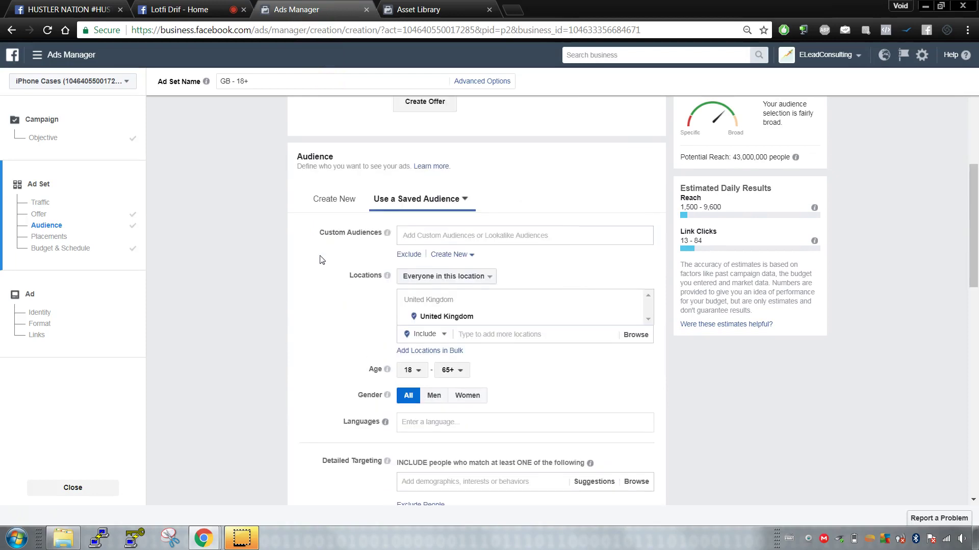
scroll(322, 260, "up", 4)
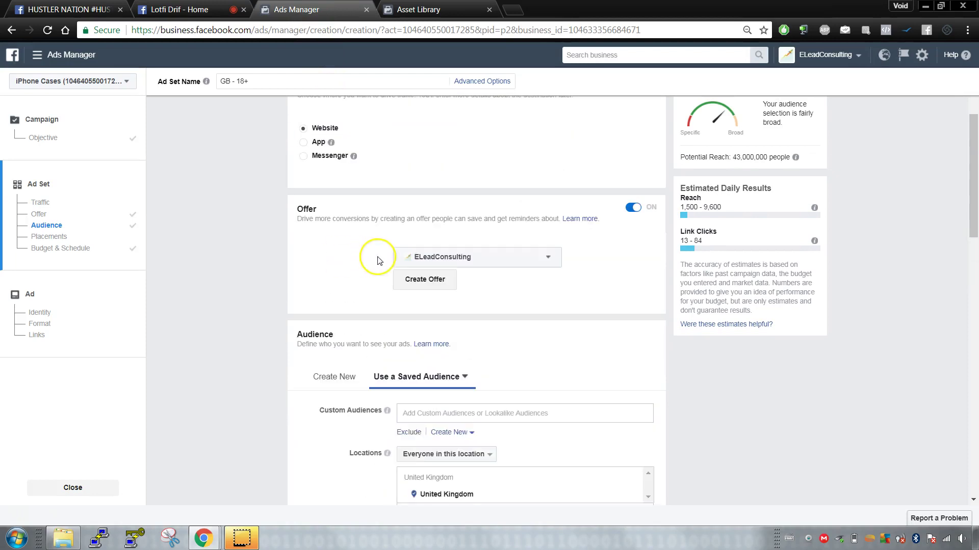
left_click(404, 284)
Place the HUSTLER NATION group's browser tab after the live broadcast's tab and reload the group page.
left_click(184, 9)
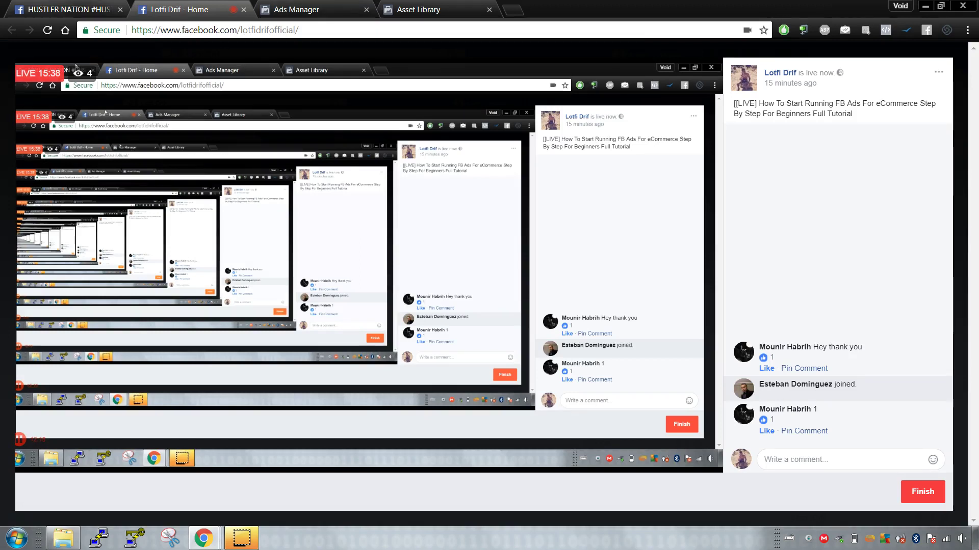
left_click(94, 10)
left_click_drag(94, 9, 189, 10)
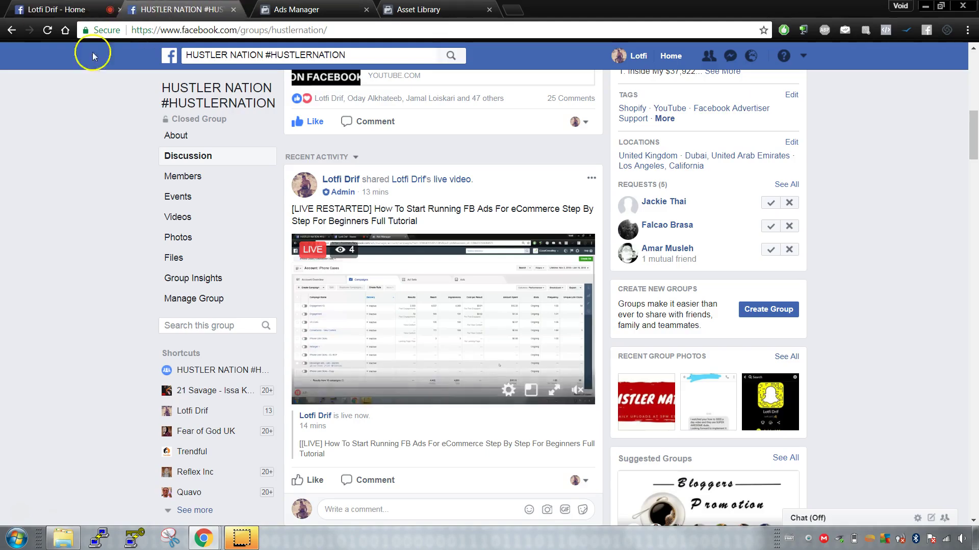
left_click(48, 31)
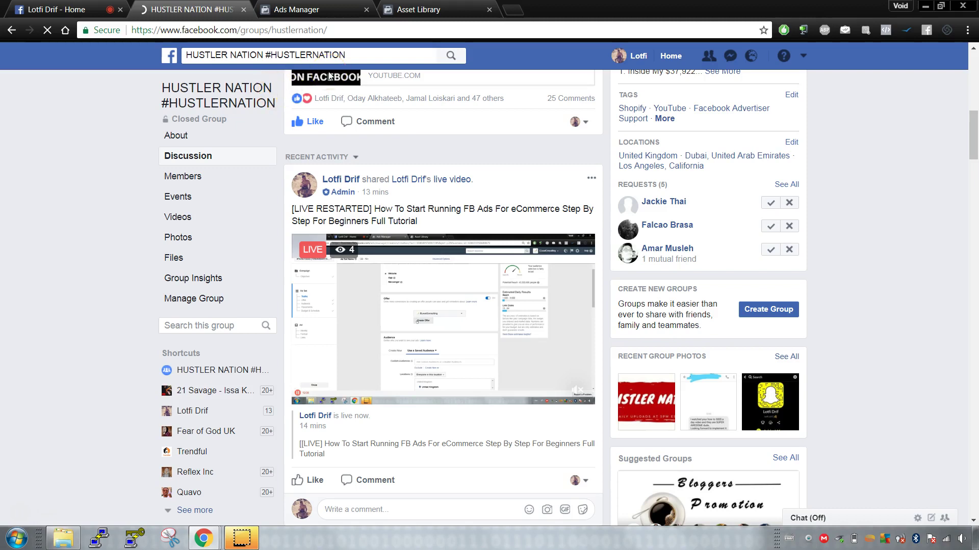
Return to Ads Manager and review the audience's location, age, gender, language and detailed targeting fields.
left_click(308, 11)
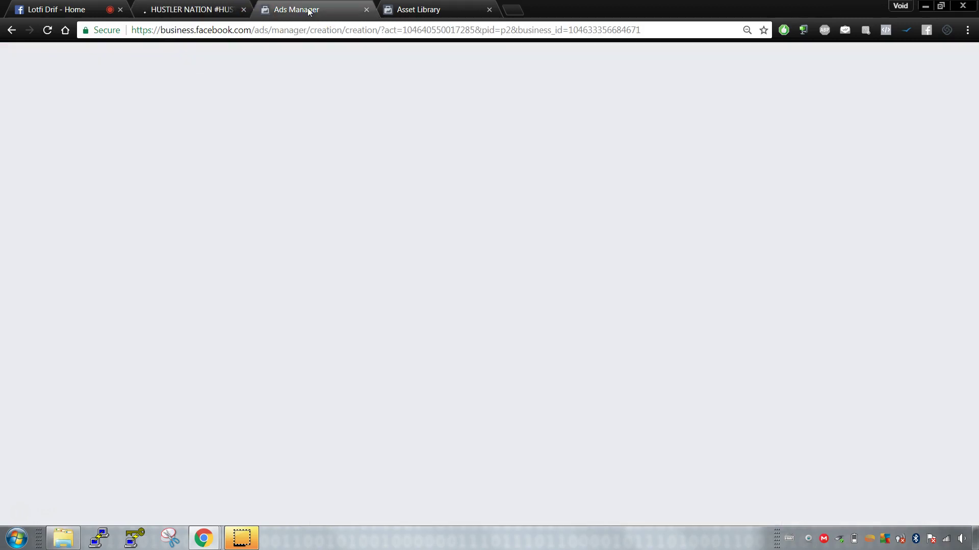
scroll(289, 318, "down", 2)
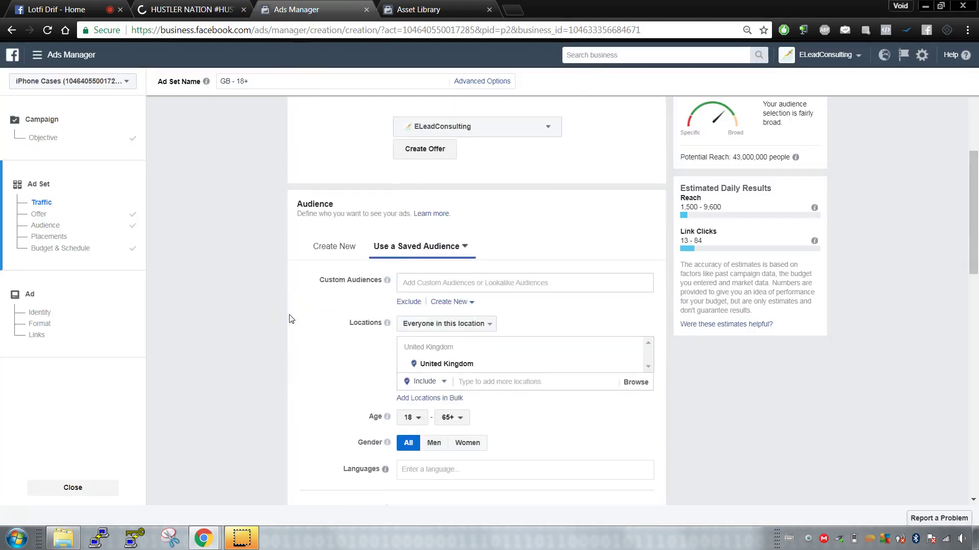
scroll(308, 318, "down", 3)
scroll(295, 318, "down", 1)
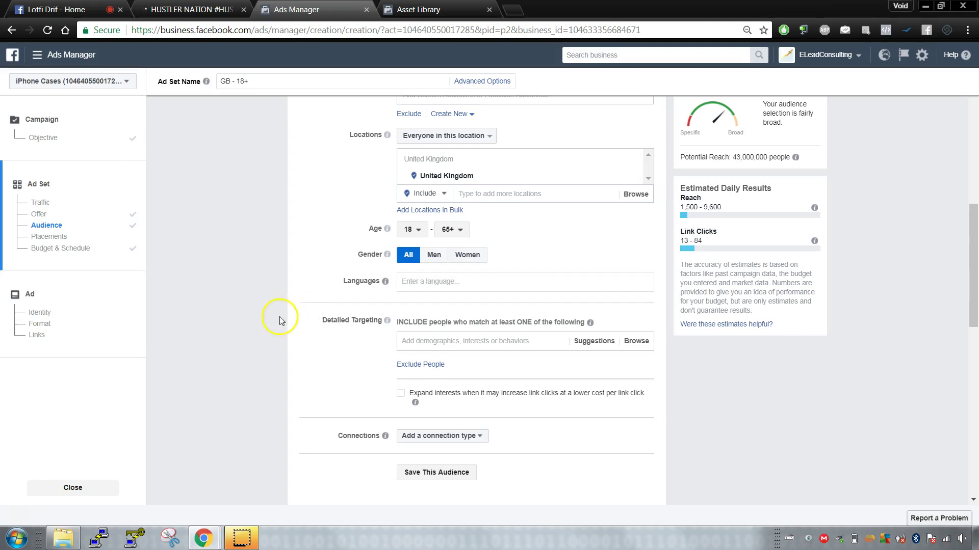
Remove United Kingdom from the audience's locations.
scroll(411, 252, "up", 3)
mouse_move(632, 307)
left_click(622, 334)
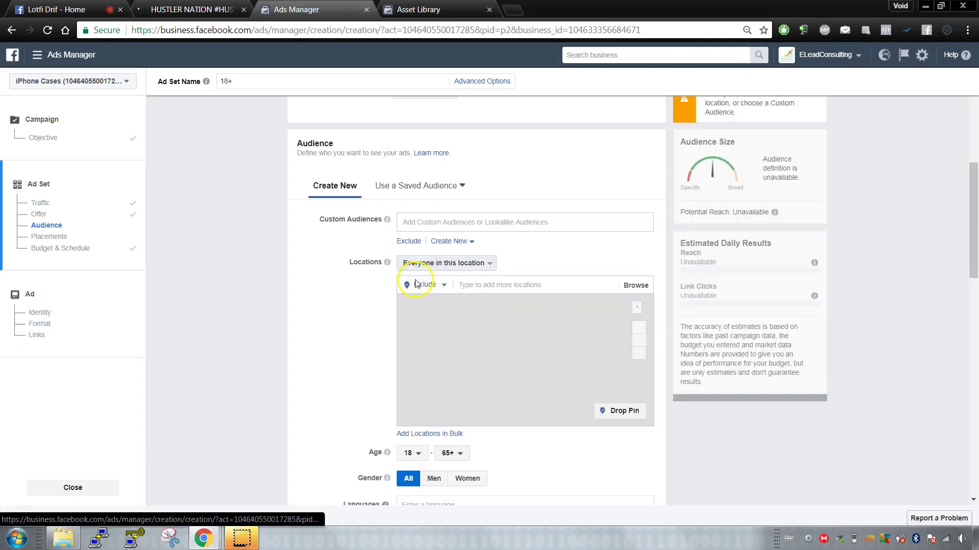
Examine the options for the audience's minimum and maximum age.
scroll(454, 349, "down", 2)
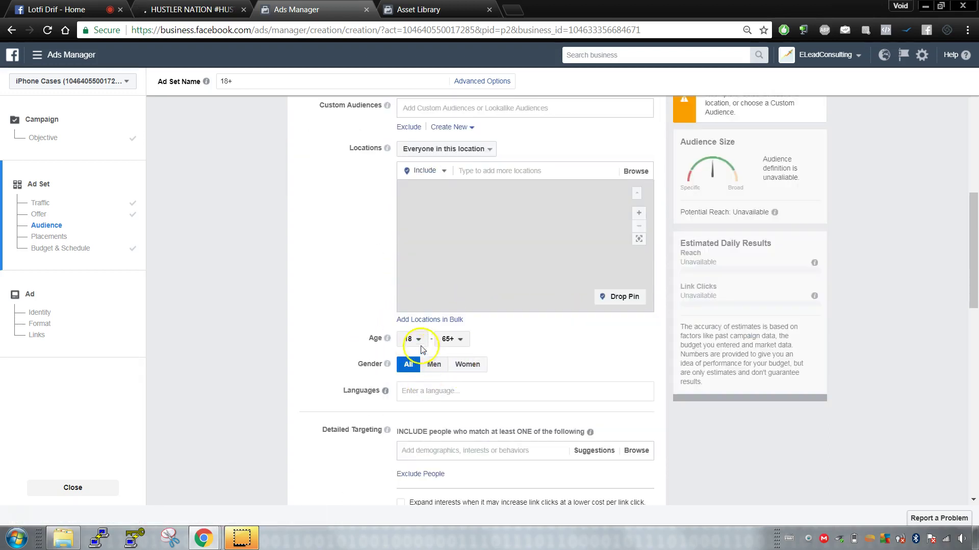
left_click(416, 329)
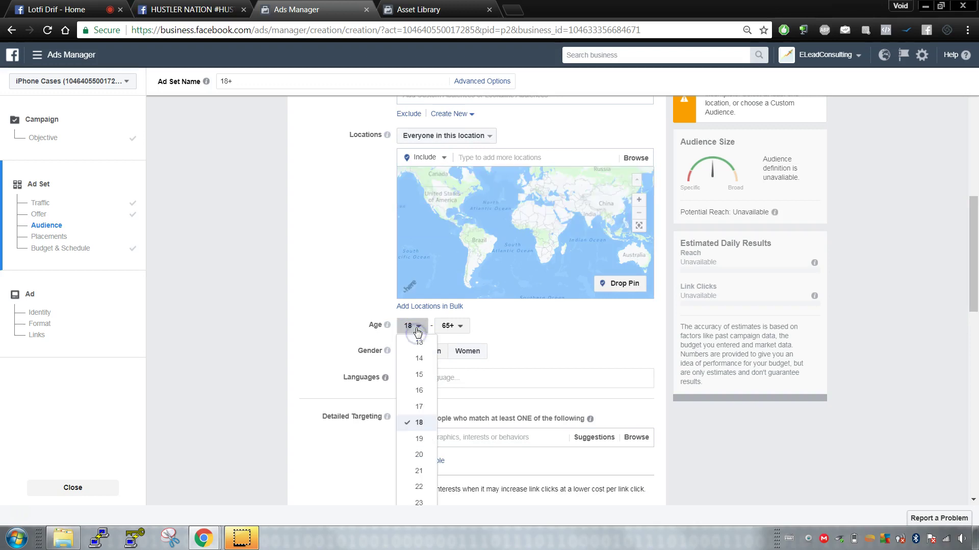
left_click(416, 328)
left_click(449, 326)
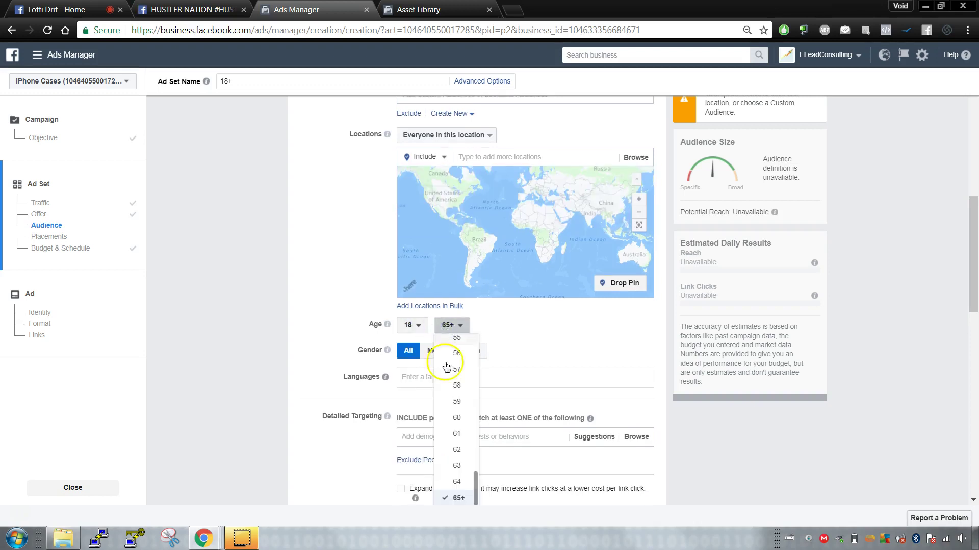
left_click(532, 359)
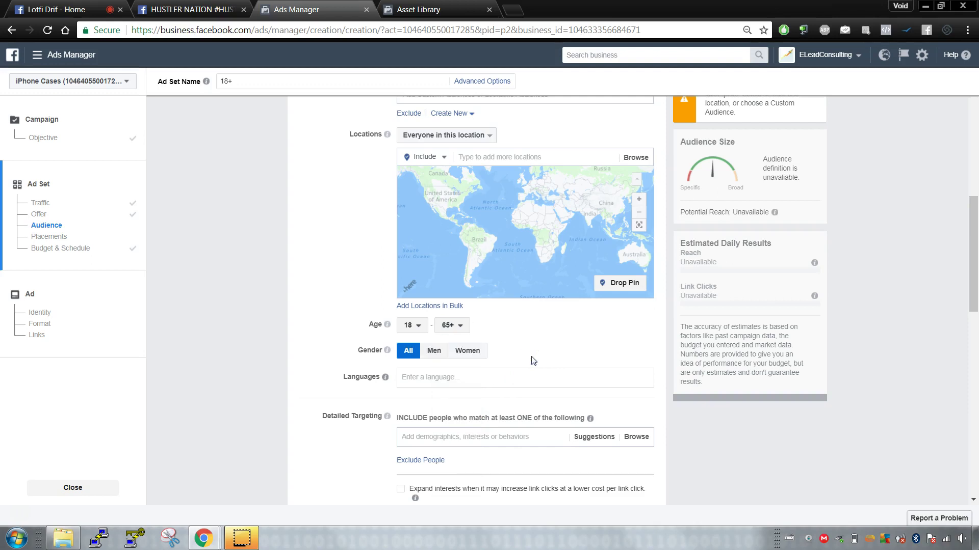
Add an exclusion field to the audience's detailed targeting and another one to its custom audiences.
scroll(533, 359, "up", 3)
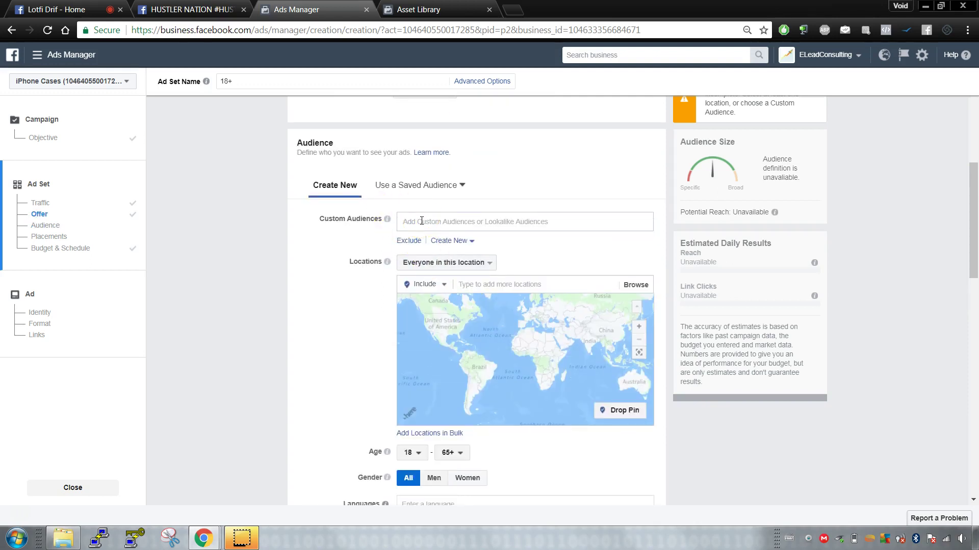
scroll(267, 180, "down", 3)
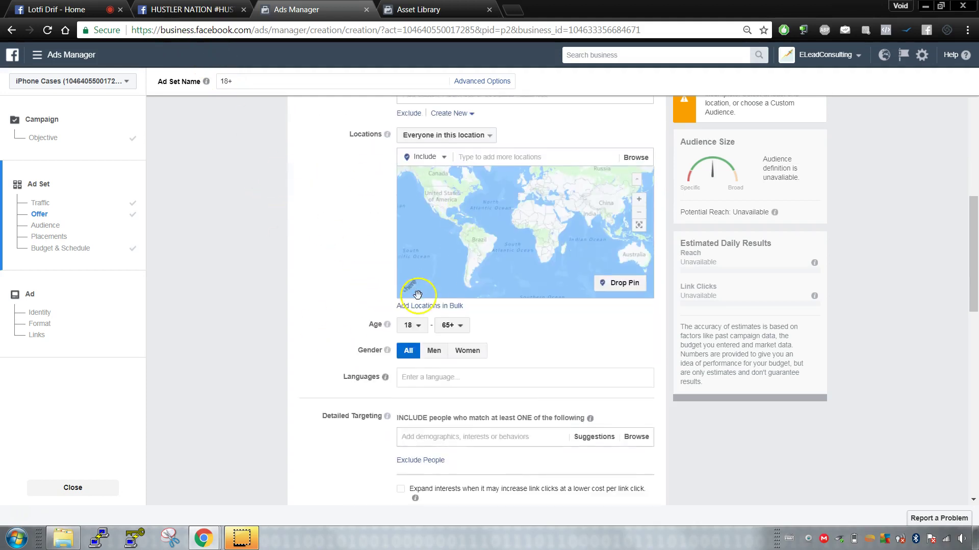
scroll(423, 328, "down", 2)
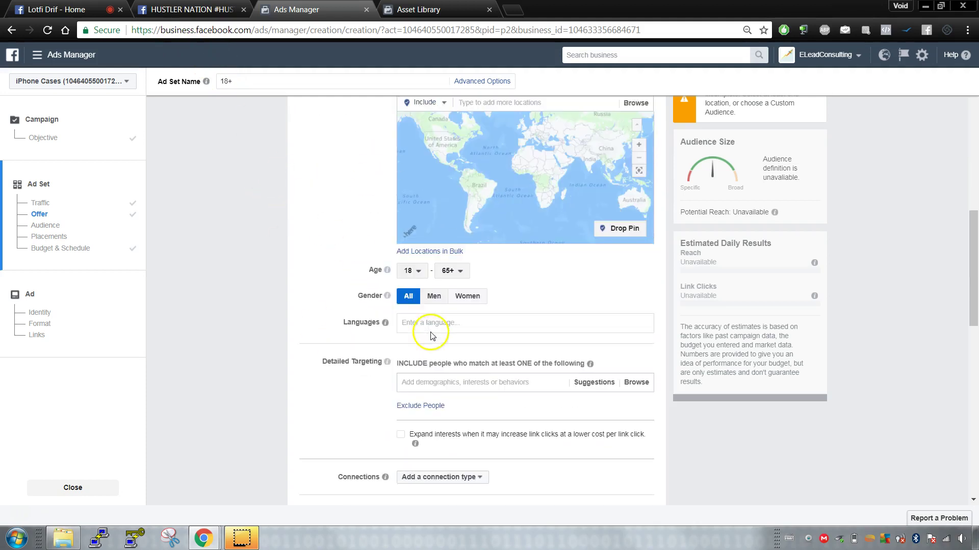
left_click(423, 397)
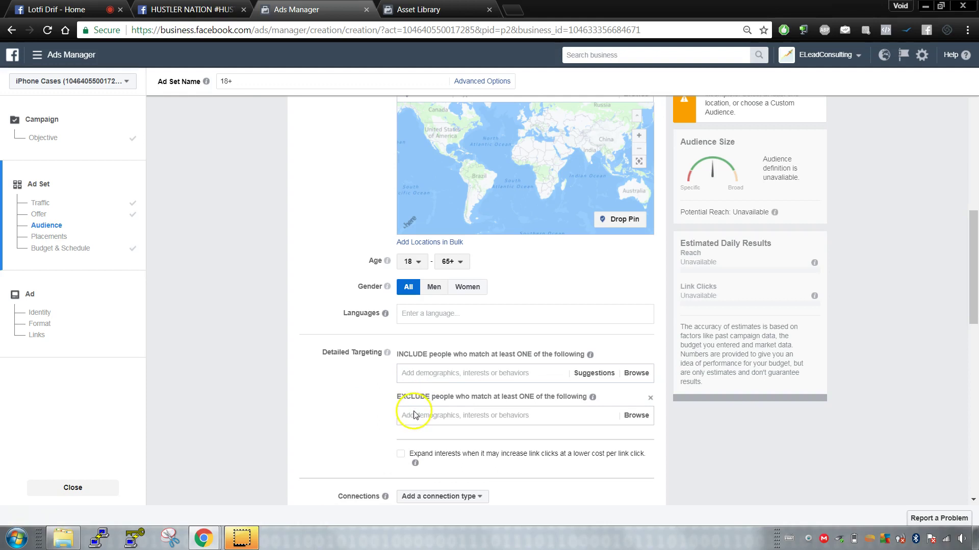
scroll(413, 409, "down", 4)
scroll(416, 417, "up", 7)
scroll(417, 417, "up", 3)
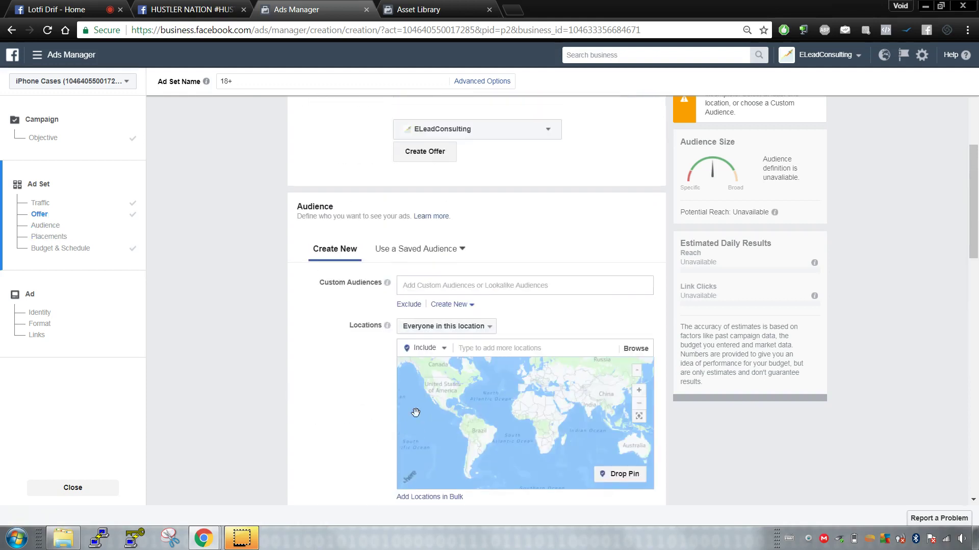
left_click(407, 306)
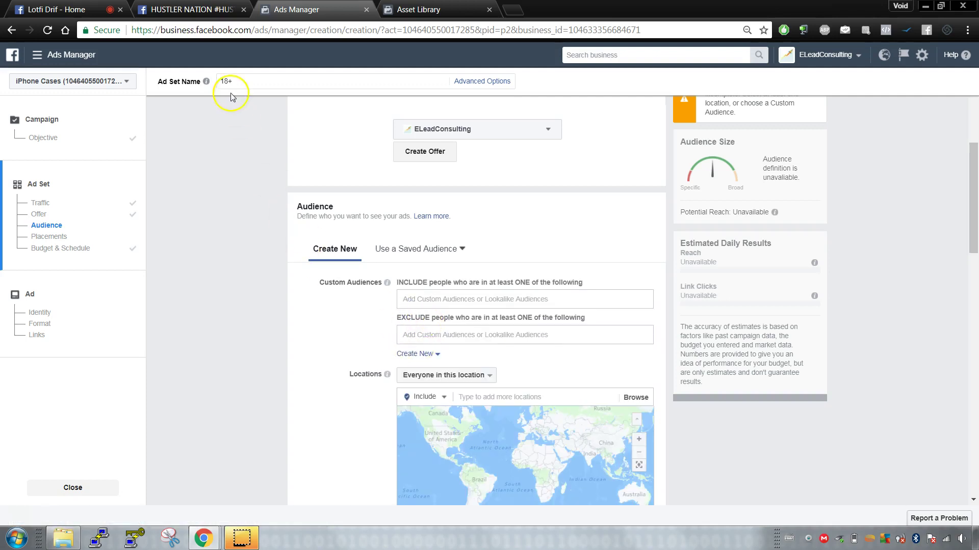
Place the live broadcast's browser tab after the HUSTLER NATION group's tab and return to Ads Manager.
left_click_drag(56, 9, 178, 11)
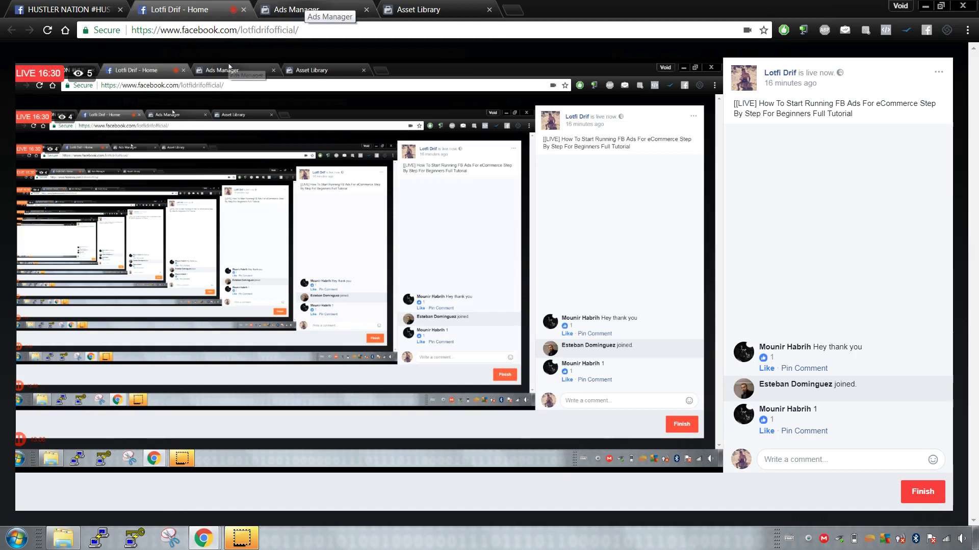
left_click(300, 10)
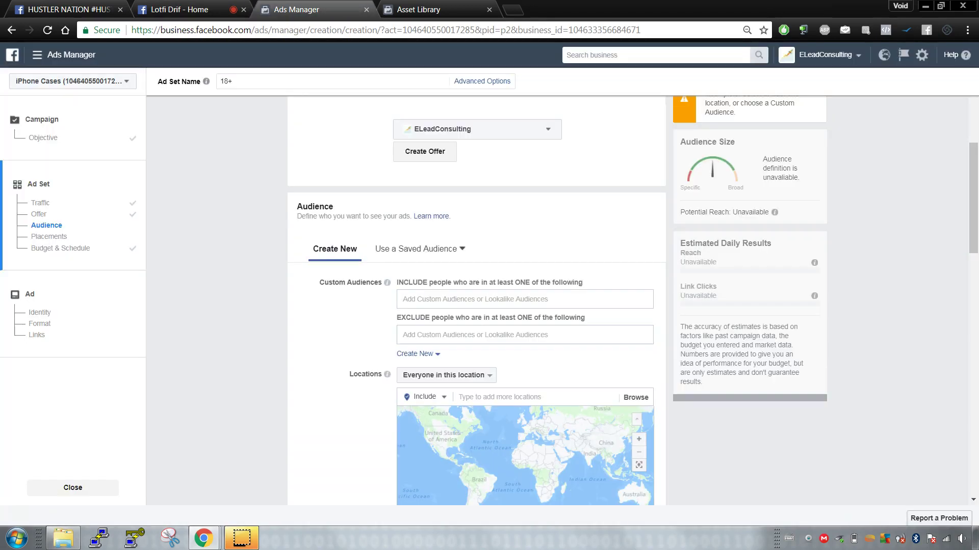
Examine the custom audiences available for exclusion and for inclusion in the ad set.
scroll(236, 277, "down", 3)
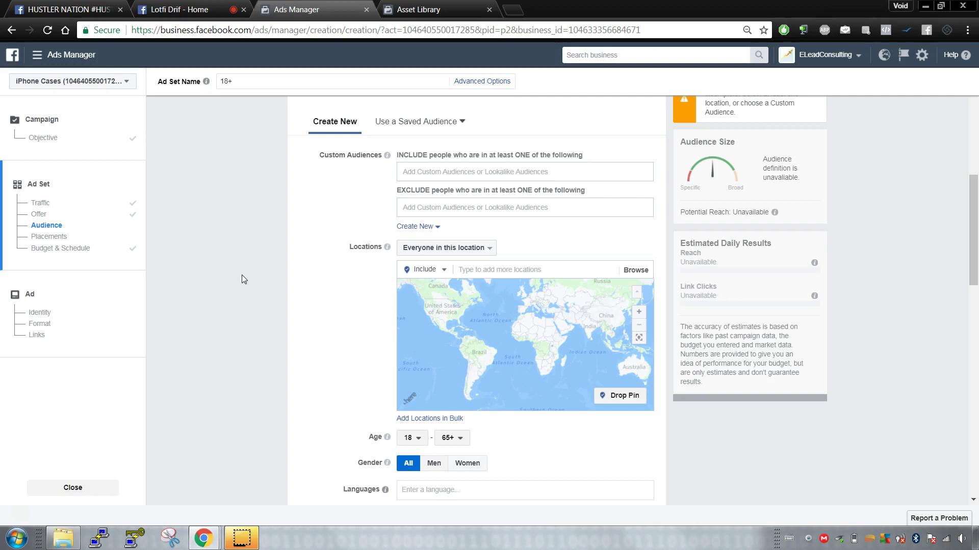
left_click(397, 233)
left_click(418, 208)
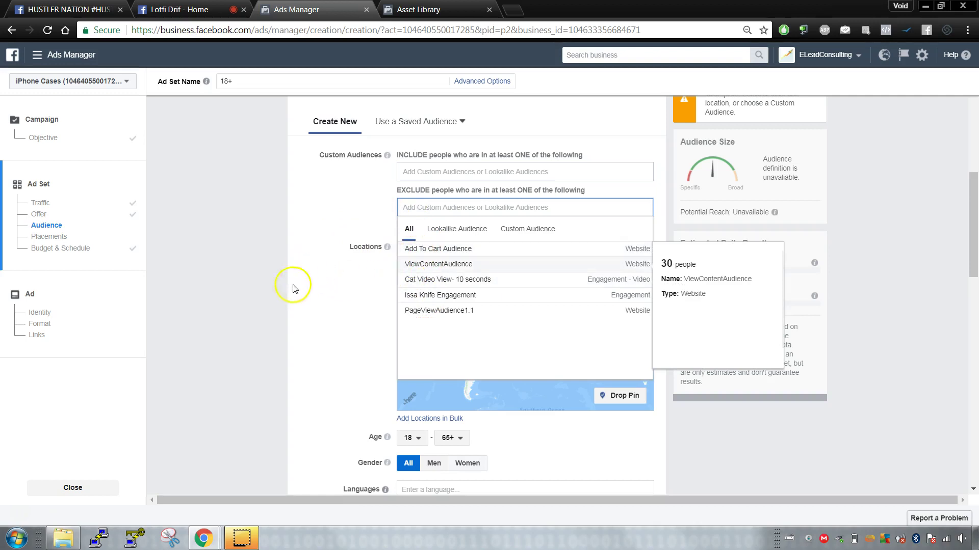
left_click(332, 216)
left_click(439, 172)
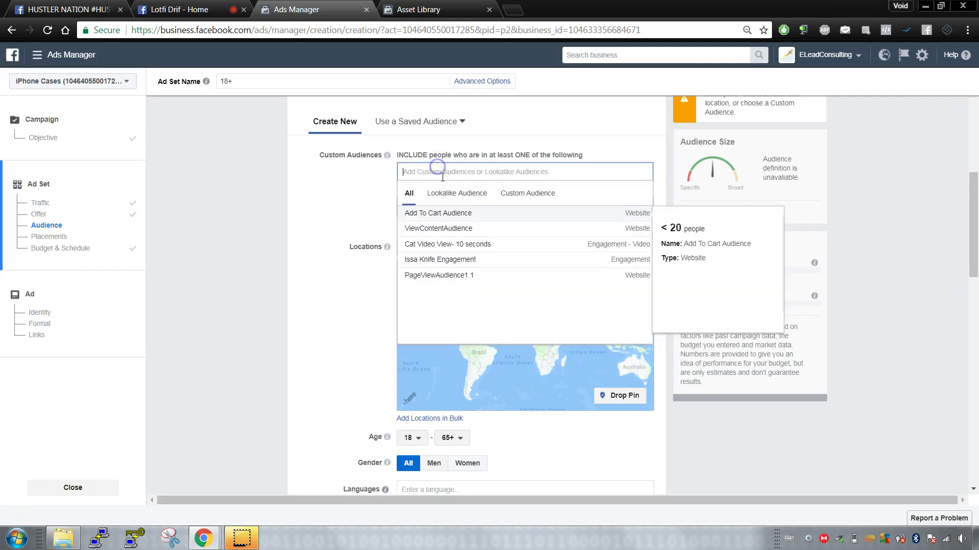
left_click(356, 198)
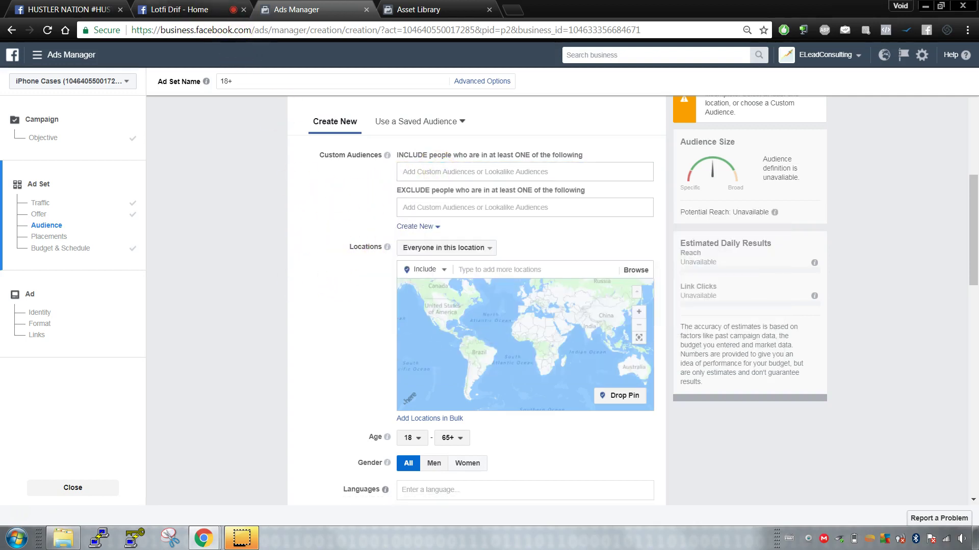
Check the live broadcast, and set the audience's gender to Women in Ads Manager.
left_click(232, 10)
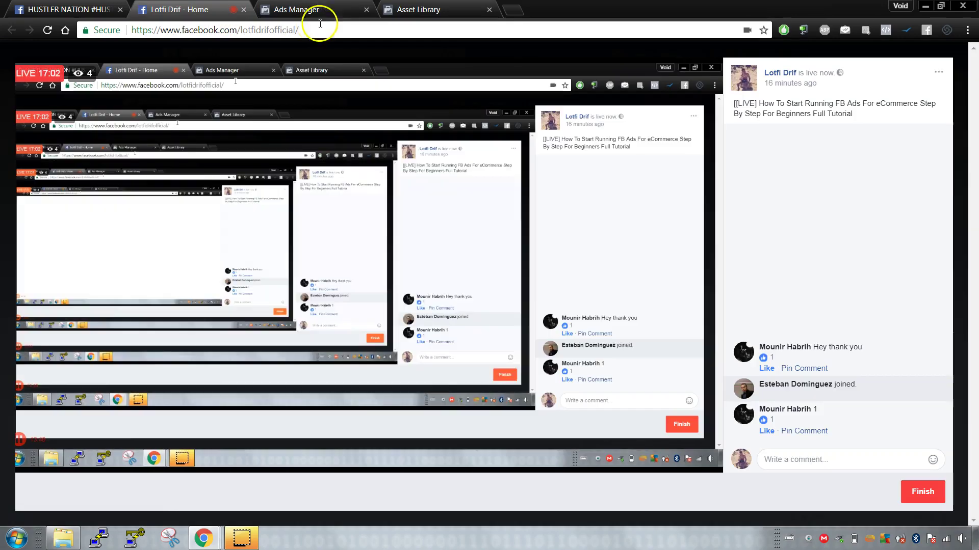
left_click(356, 11)
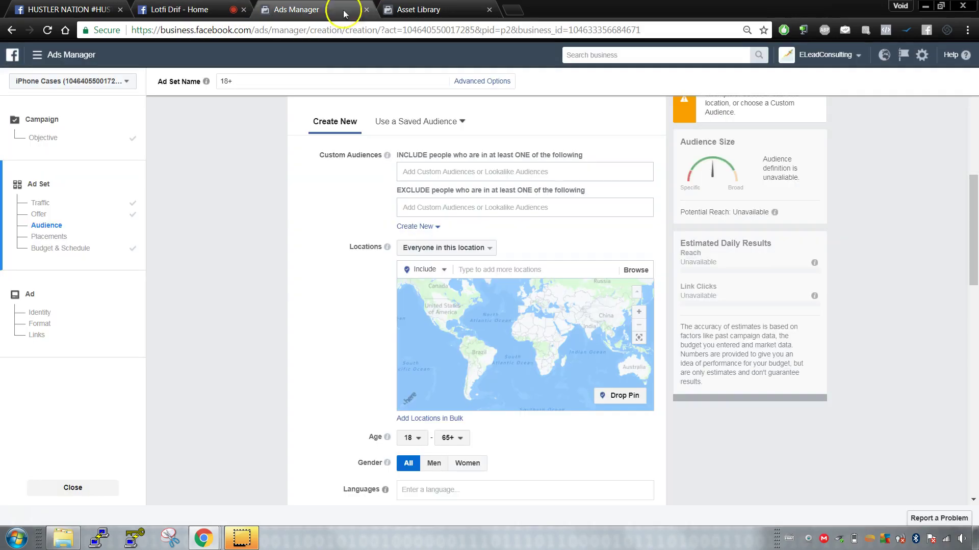
scroll(339, 287, "down", 5)
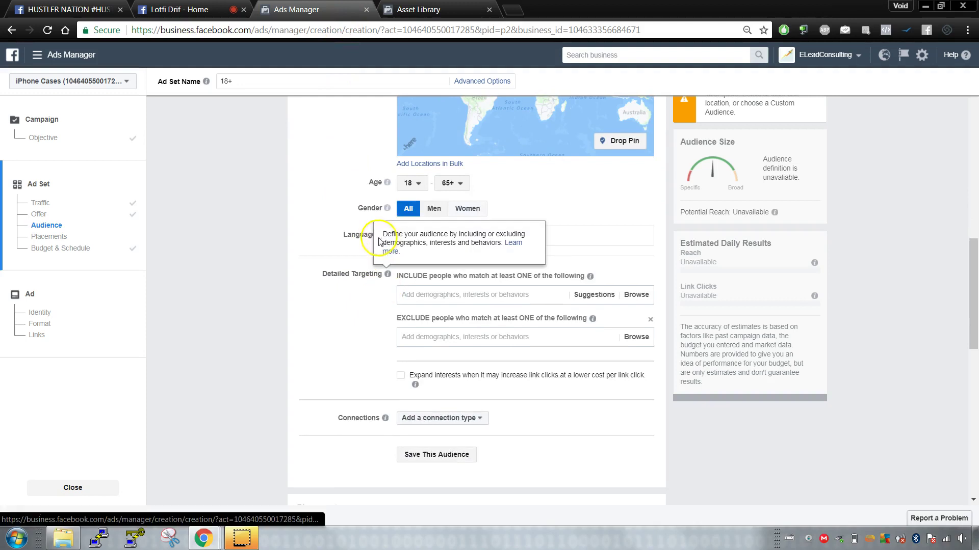
left_click(438, 208)
left_click(473, 209)
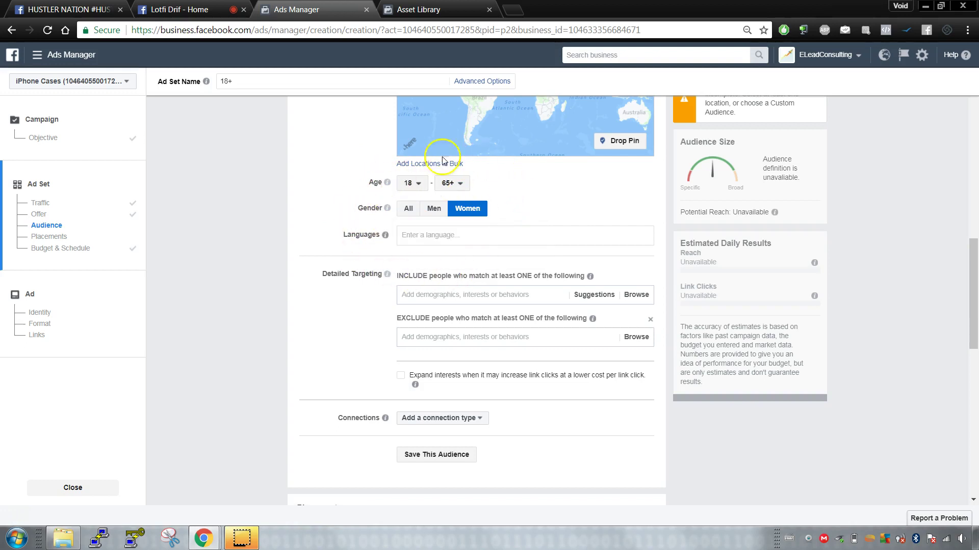
Open Audience Insights in a new browser tab placed before the Ads Manager tab, and go to the live broadcast.
scroll(364, 202, "up", 5)
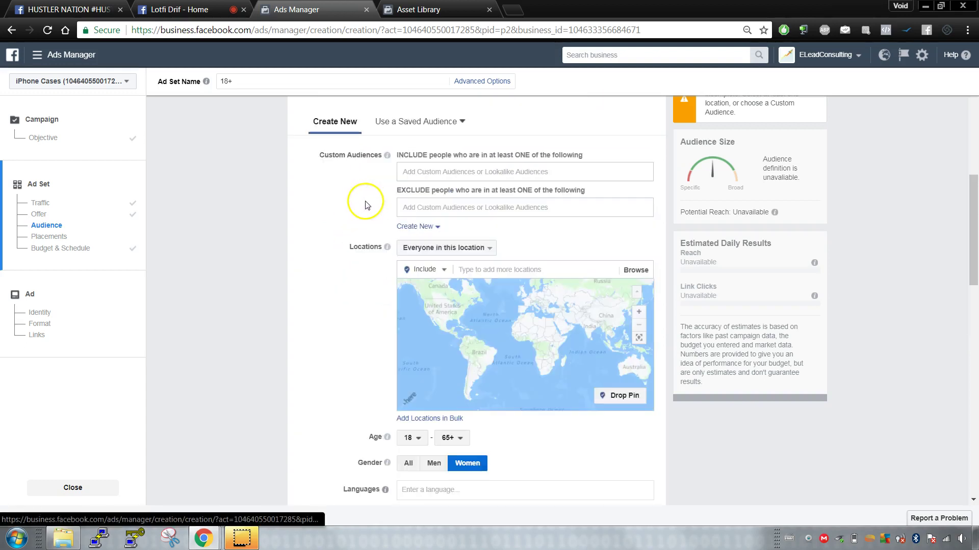
left_click(68, 57)
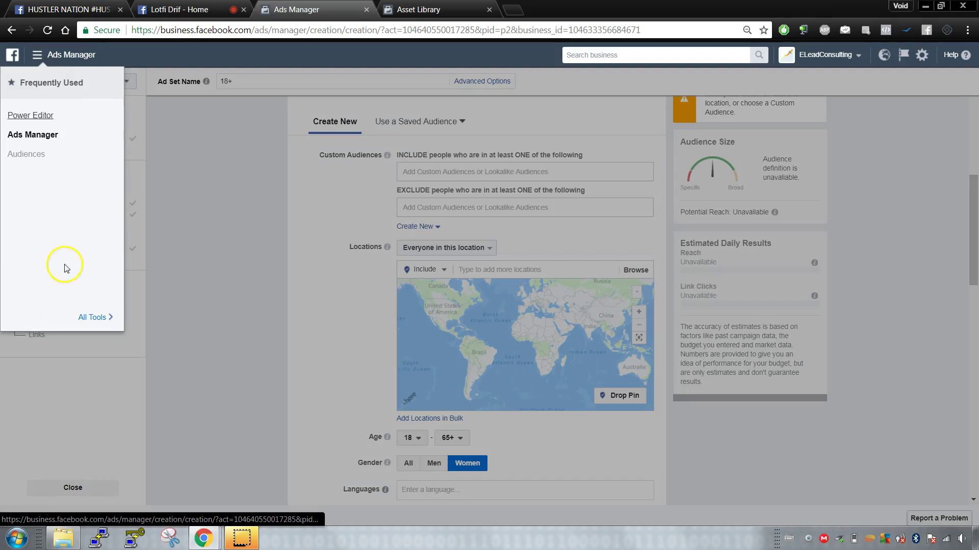
left_click(97, 319)
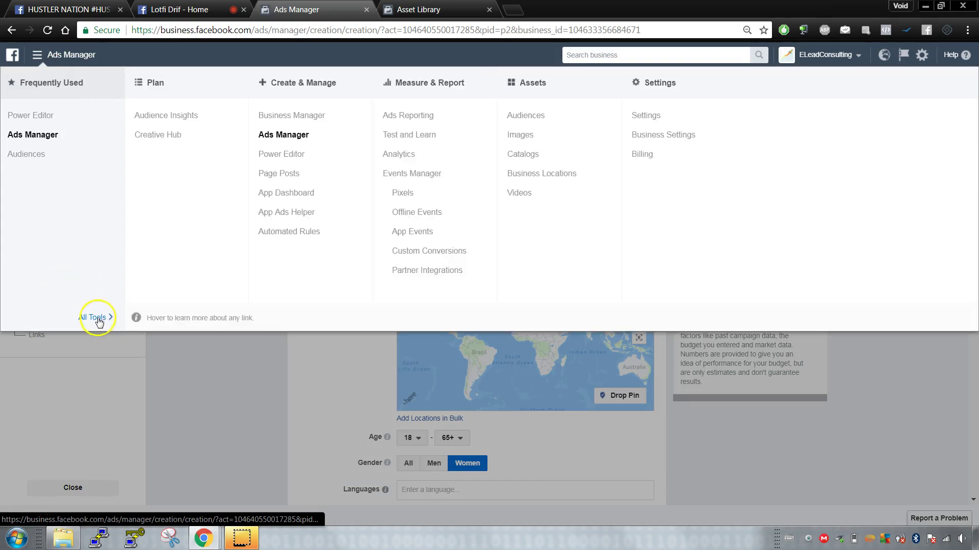
right_click(173, 125)
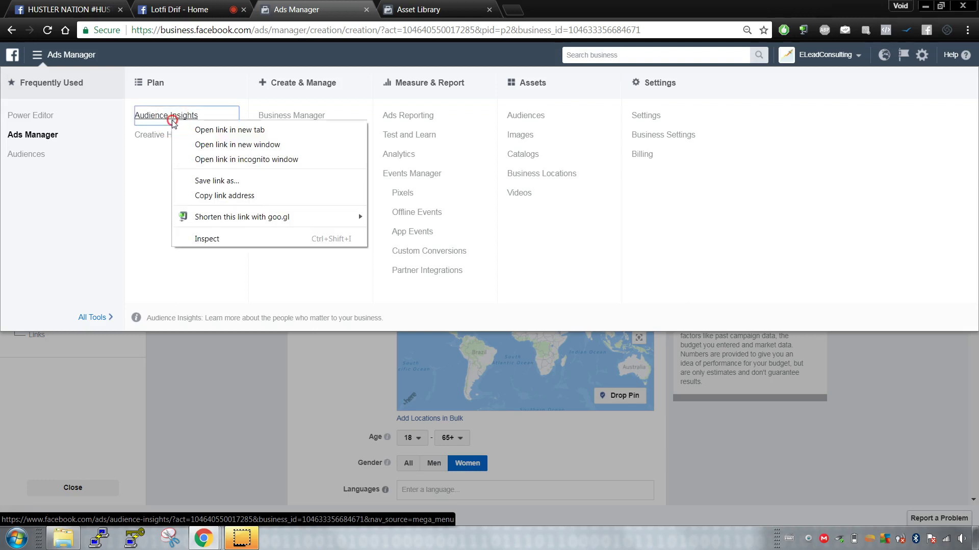
left_click(214, 129)
left_click(240, 376)
key("ctrl+Tab")
key("ctrl+shift+Page_Up")
key("ctrl+Page_Up")
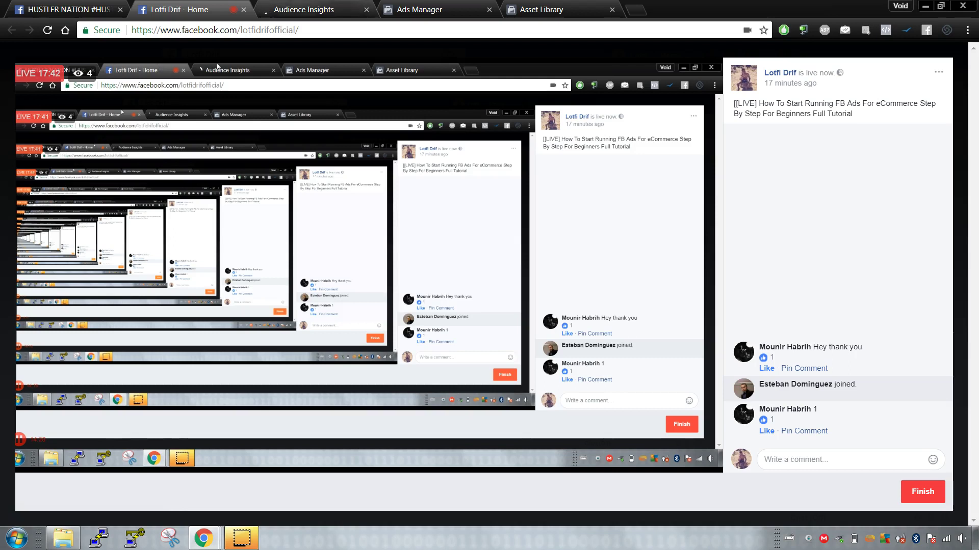
Check the ad set's audience fields and the live broadcast while Audience Insights loads, and return to Audience Insights.
left_click(300, 9)
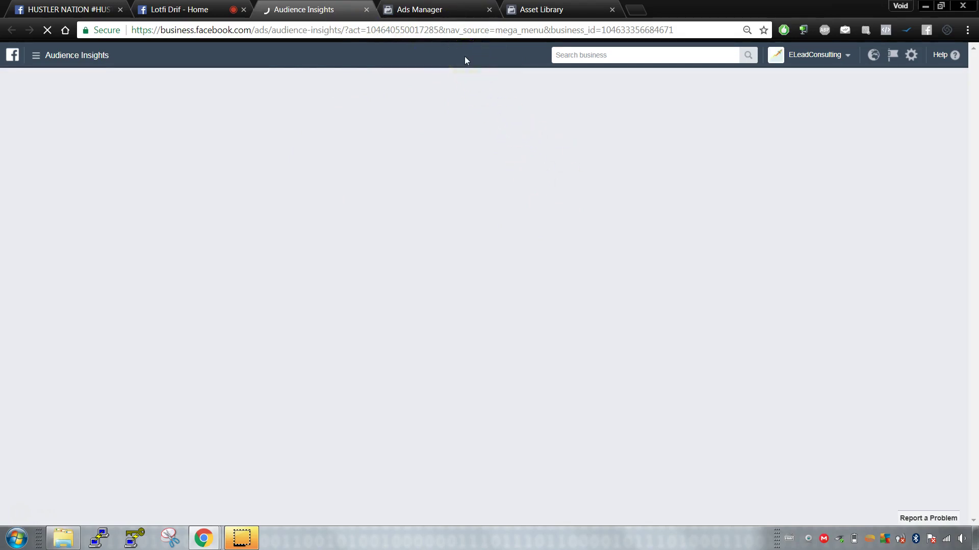
key("ctrl+Tab")
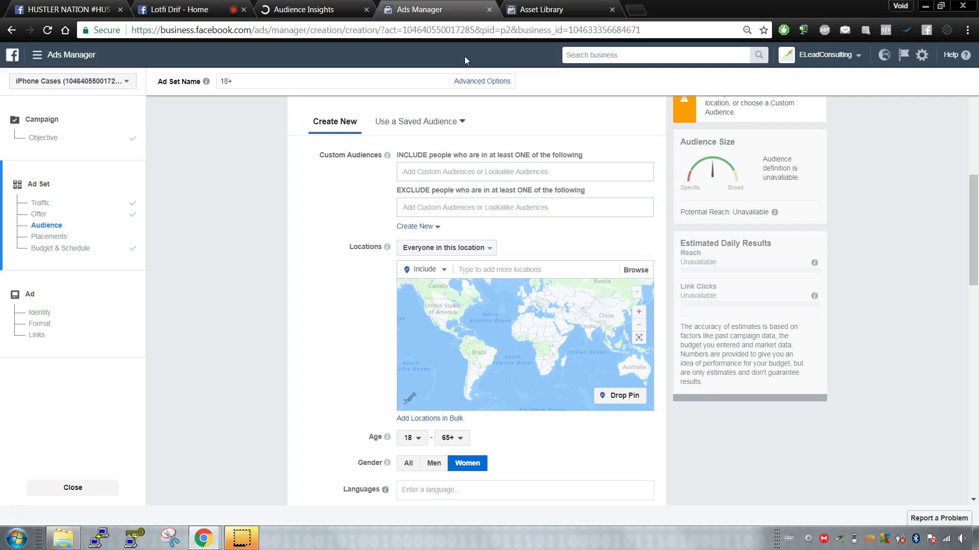
scroll(360, 280, "down", 3)
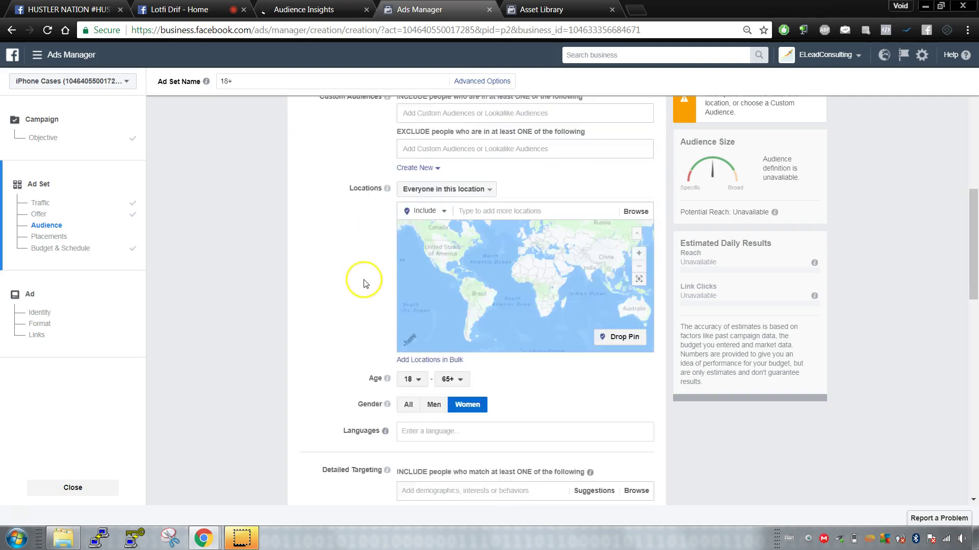
left_click(319, 9)
left_click(189, 8)
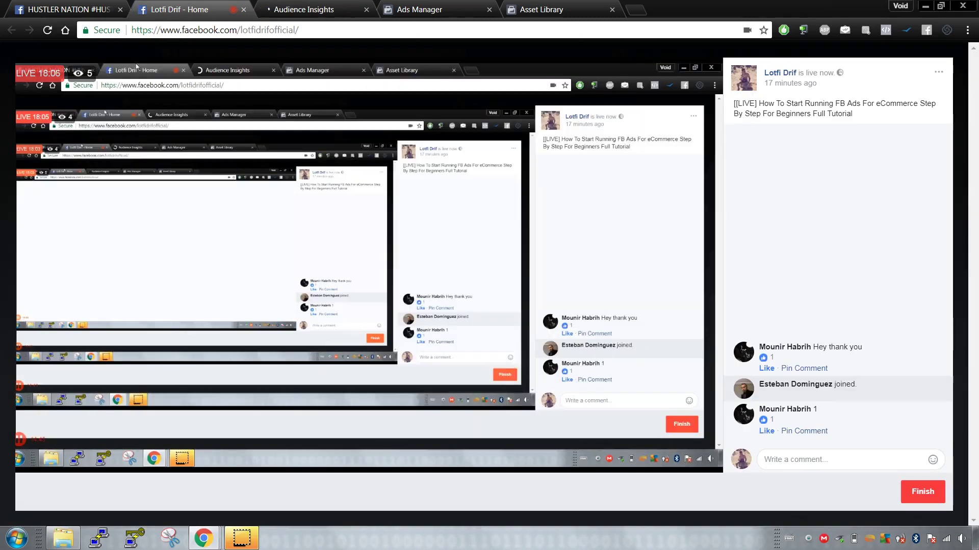
left_click(319, 9)
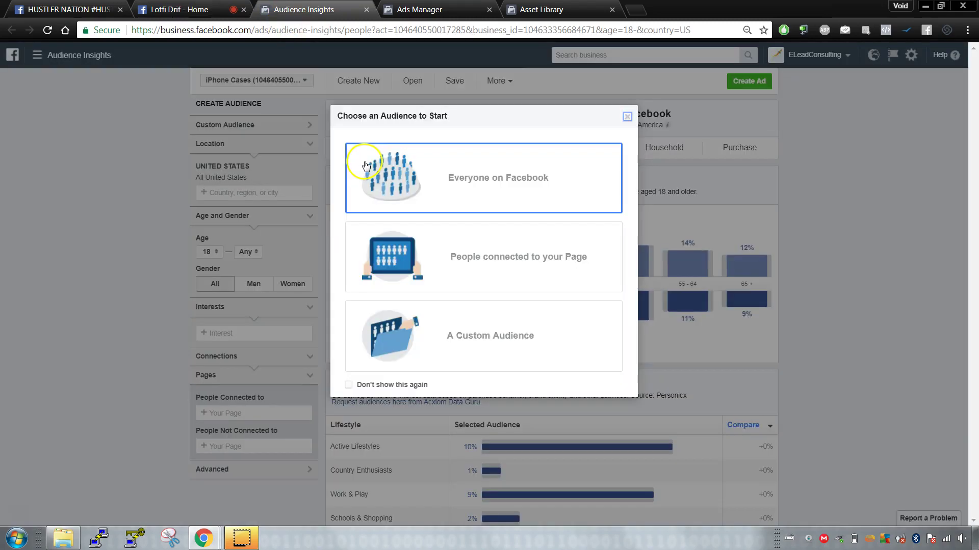
Start a new Audience Insights audience from Everyone on Facebook and review its demographic charts.
left_click(478, 182)
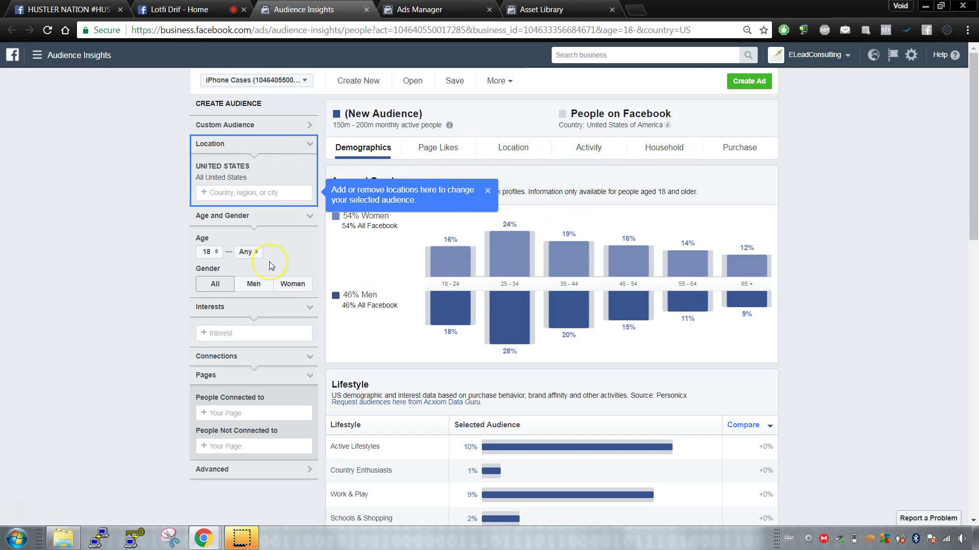
scroll(269, 262, "down", 13)
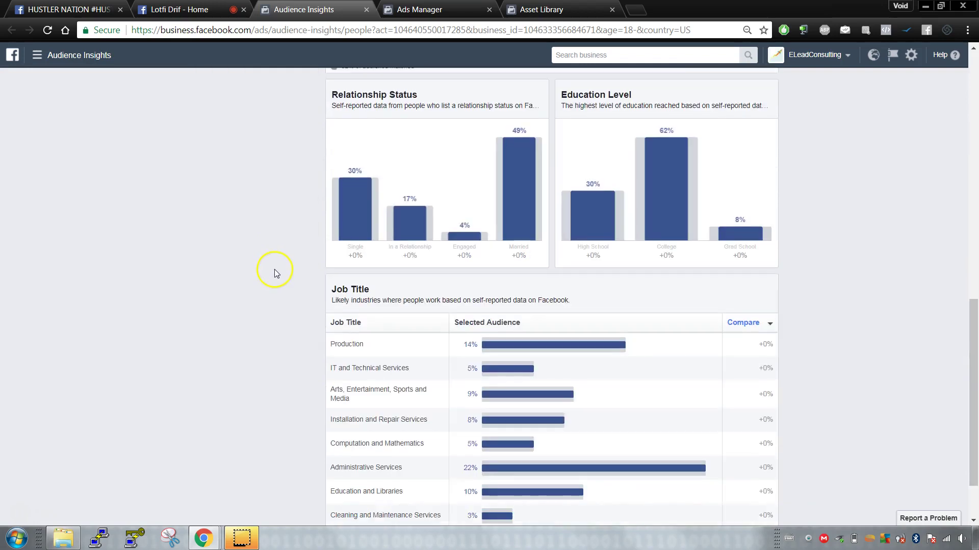
scroll(280, 272, "up", 11)
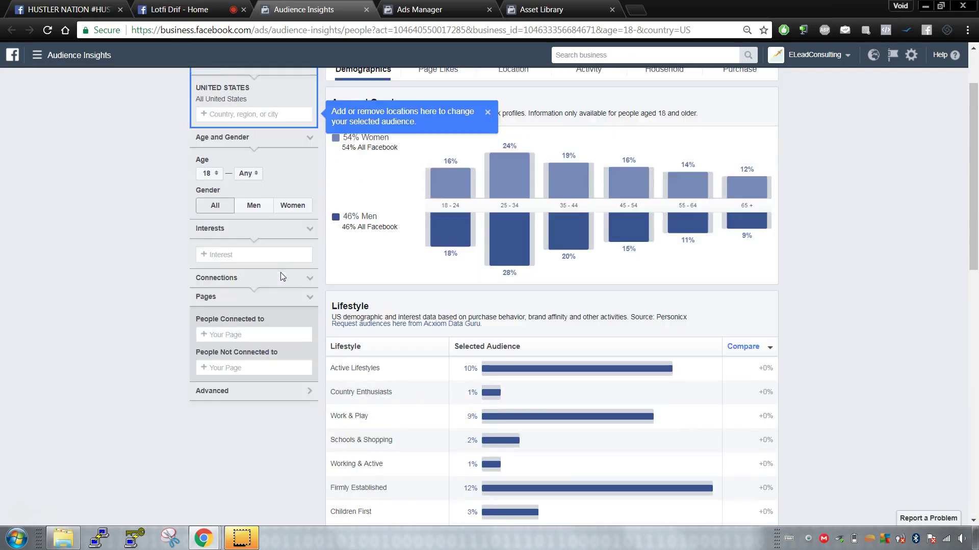
scroll(251, 277, "up", 2)
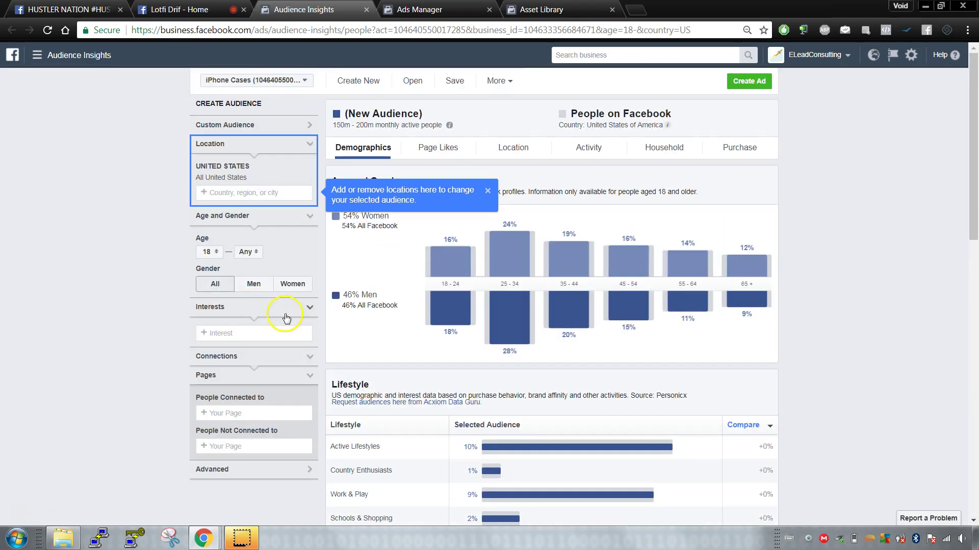
Add Tony Robbins as an interest for the new Audience Insights audience.
left_click(237, 334)
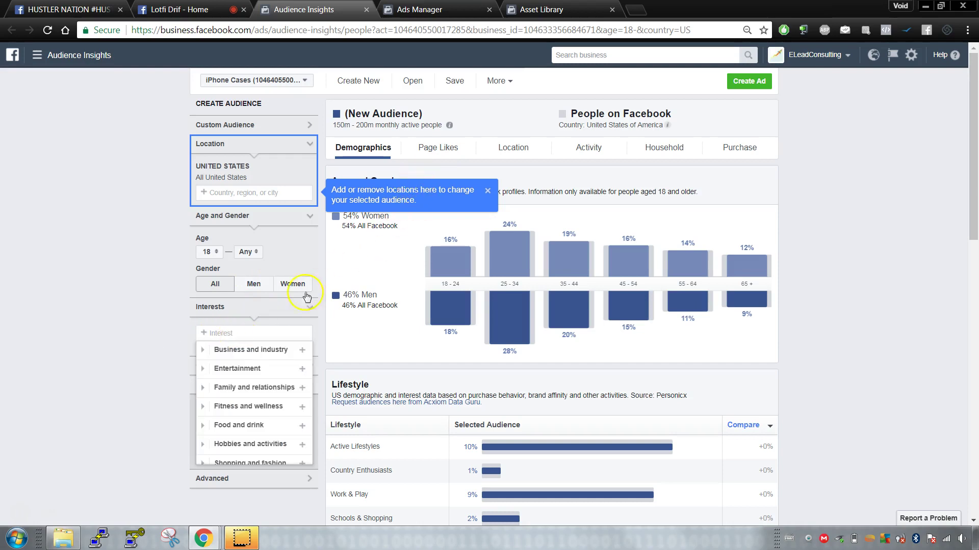
left_click(241, 332)
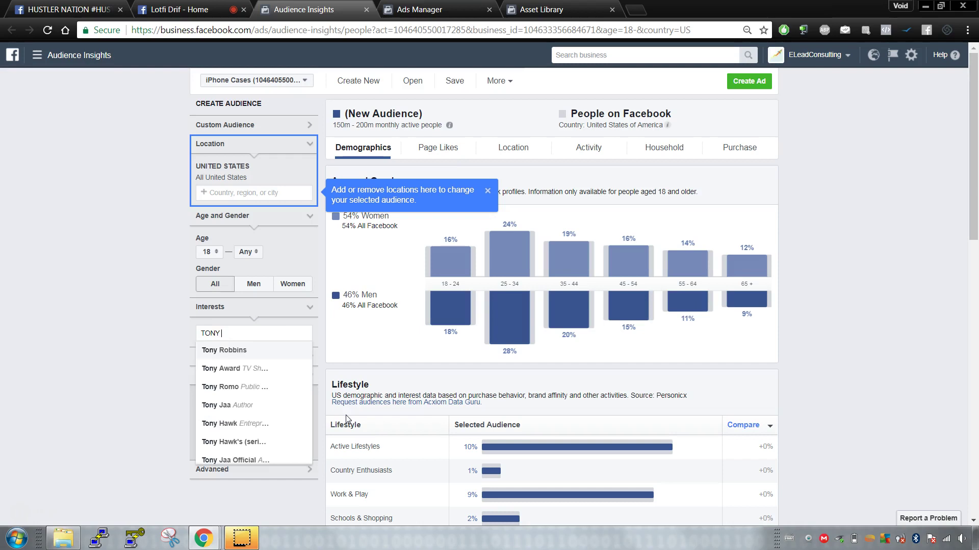
scroll(252, 399, "down", 1)
scroll(257, 395, "up", 1)
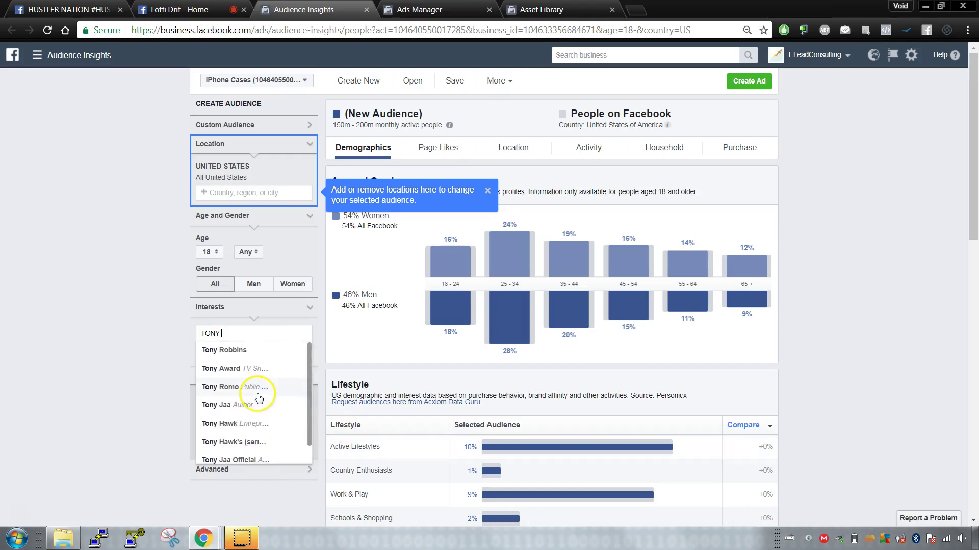
left_click(242, 351)
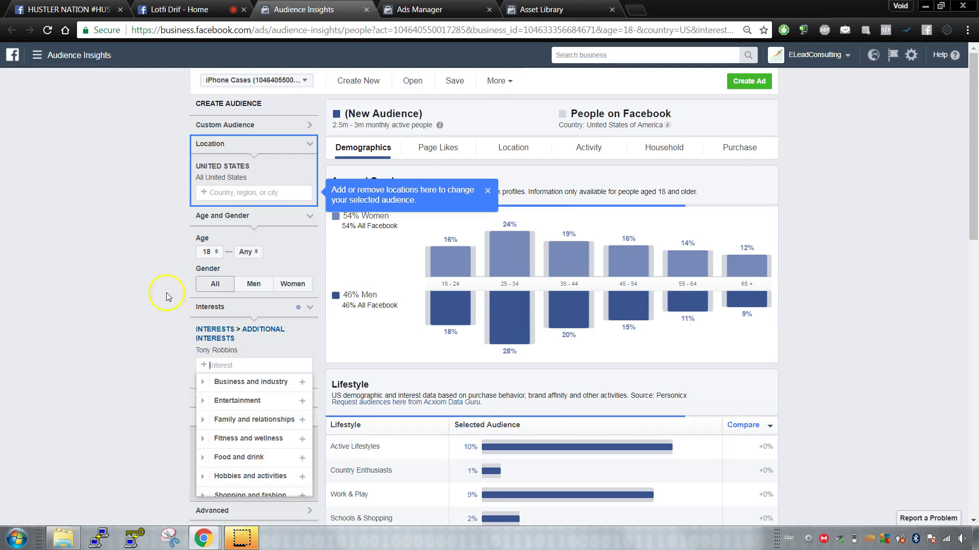
Check the live broadcast, return to Audience Insights and close the interest suggestions.
left_click(227, 10)
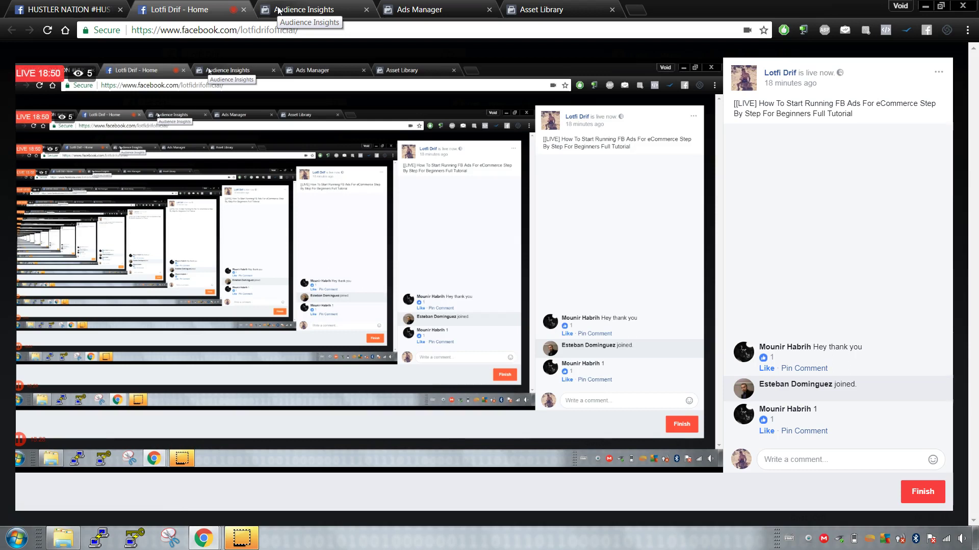
left_click(278, 10)
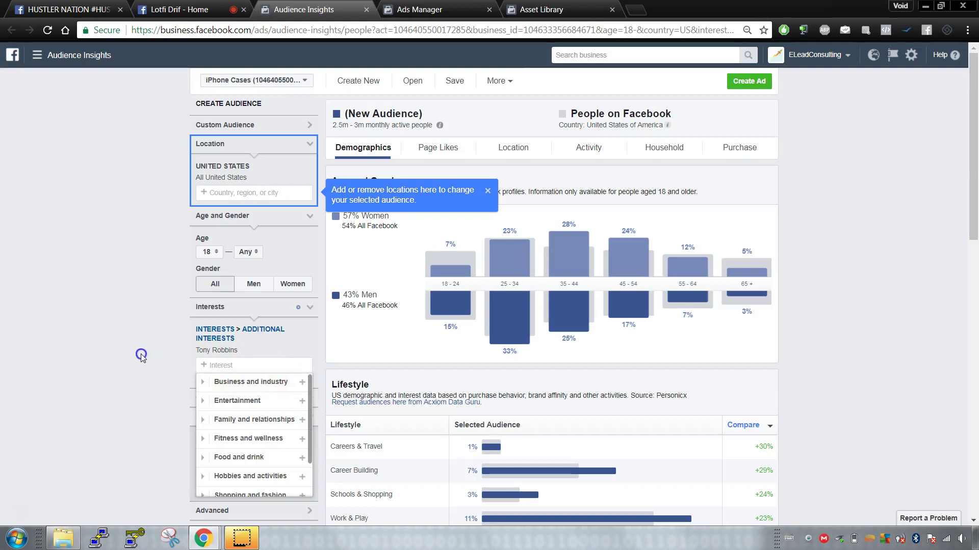
left_click(139, 354)
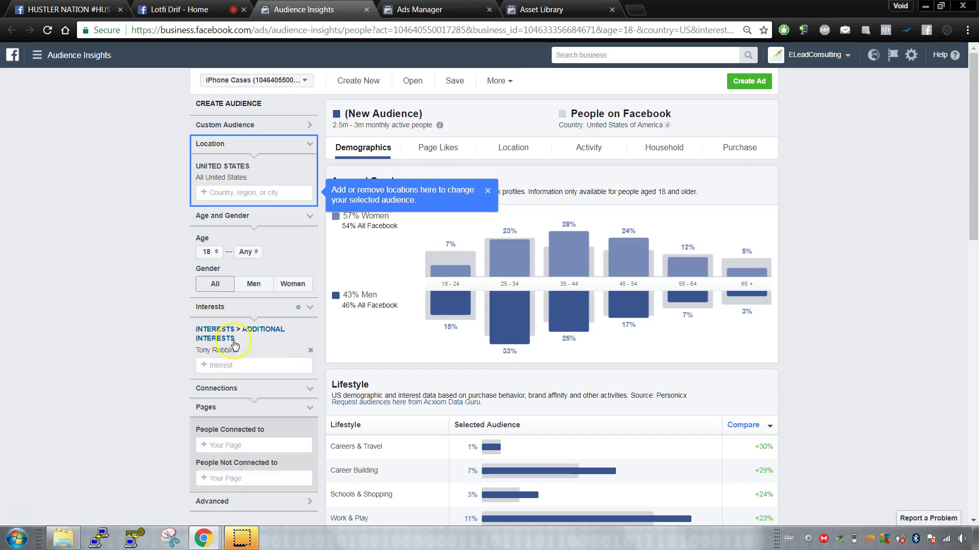
Show the audience's Page Likes data and dismiss the hint about adding or removing locations.
scroll(183, 328, "down", 1)
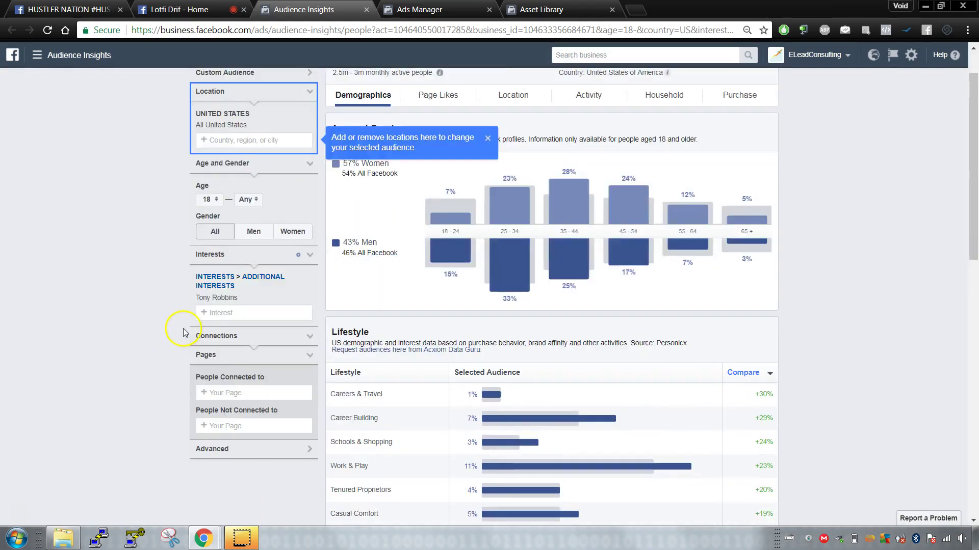
scroll(406, 157, "up", 1)
left_click(444, 148)
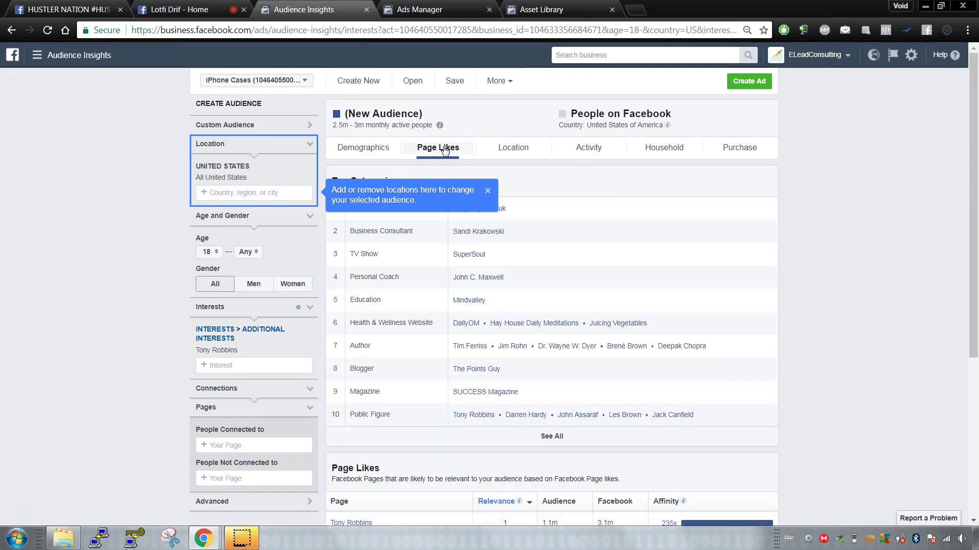
left_click(488, 192)
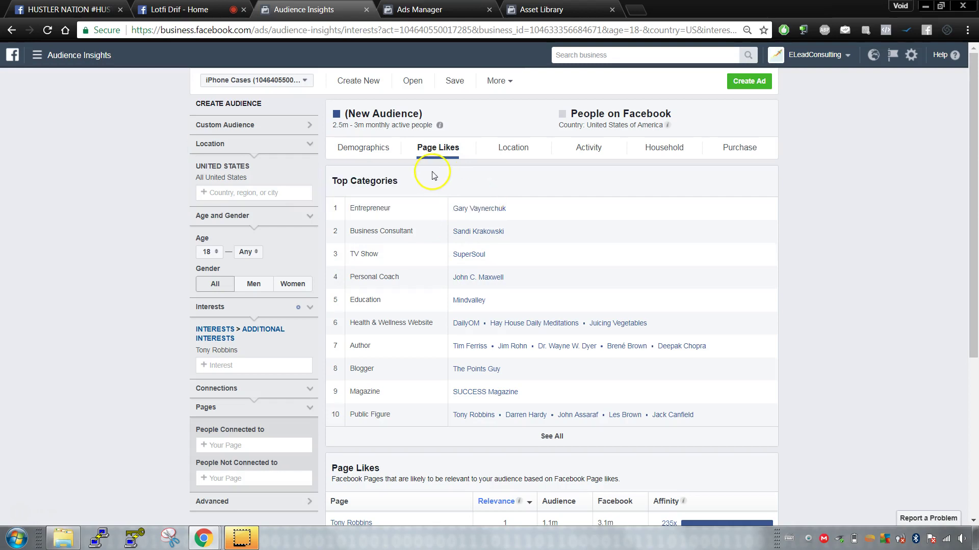
Review the Top Categories and Page Likes for the Tony Robbins audience, and check the live broadcast for new comments.
left_click_drag(341, 180, 405, 196)
scroll(407, 182, "down", 1)
scroll(407, 182, "down", 5)
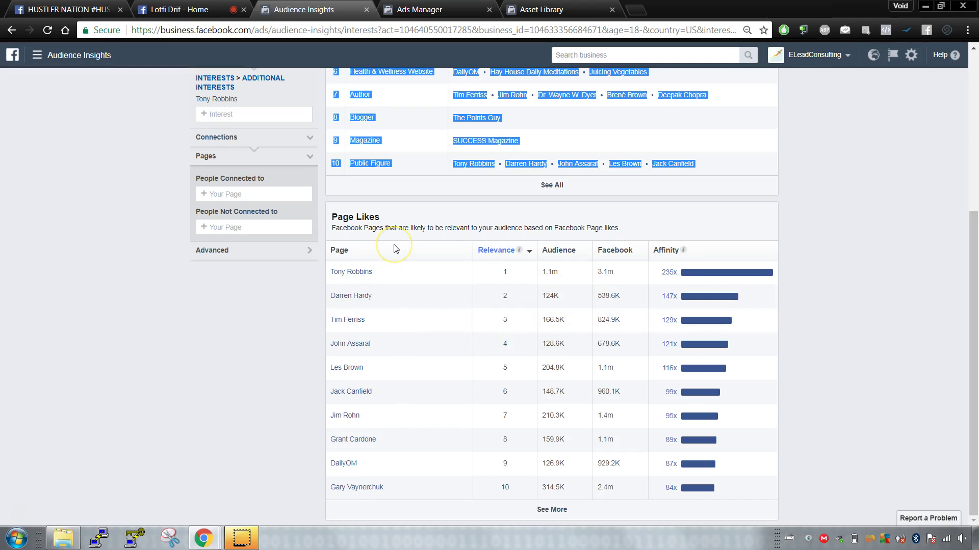
scroll(395, 248, "up", 5)
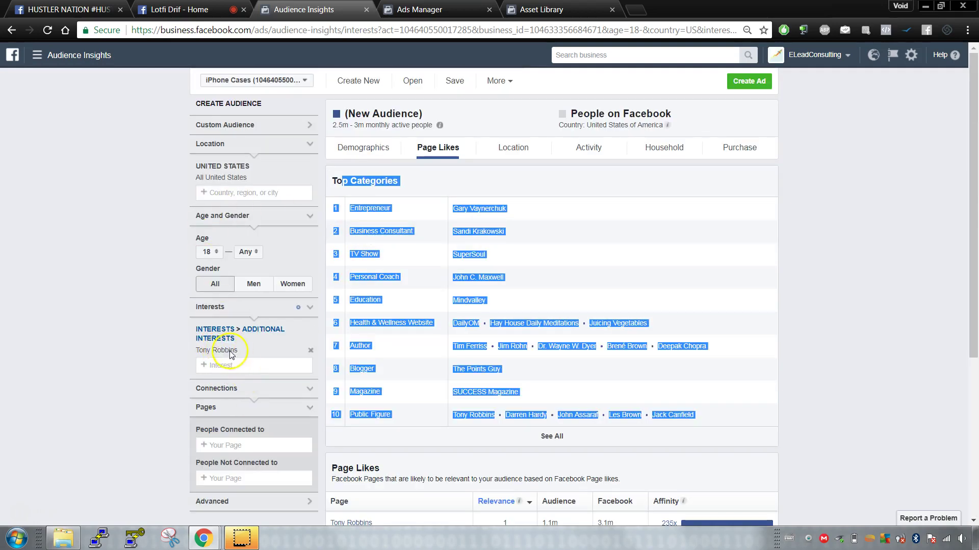
left_click(224, 9)
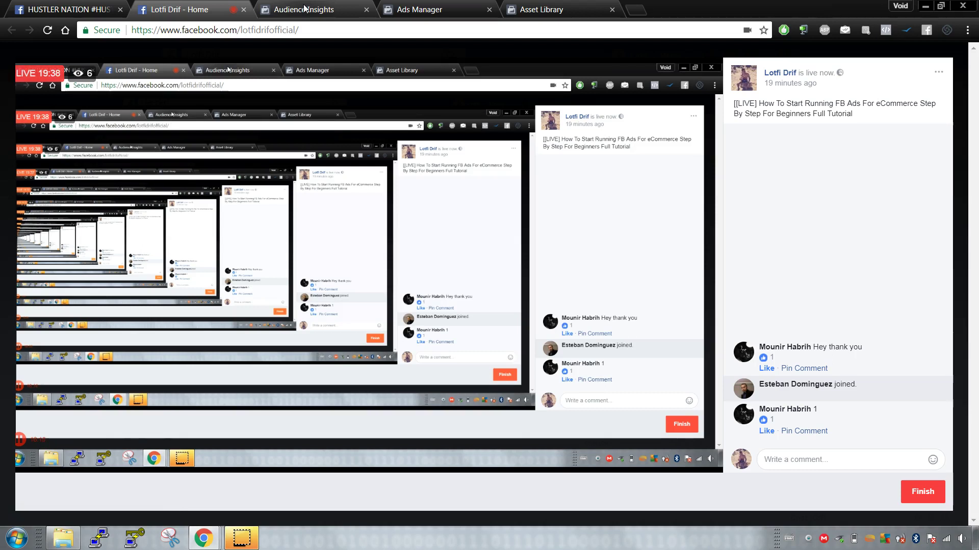
left_click(305, 8)
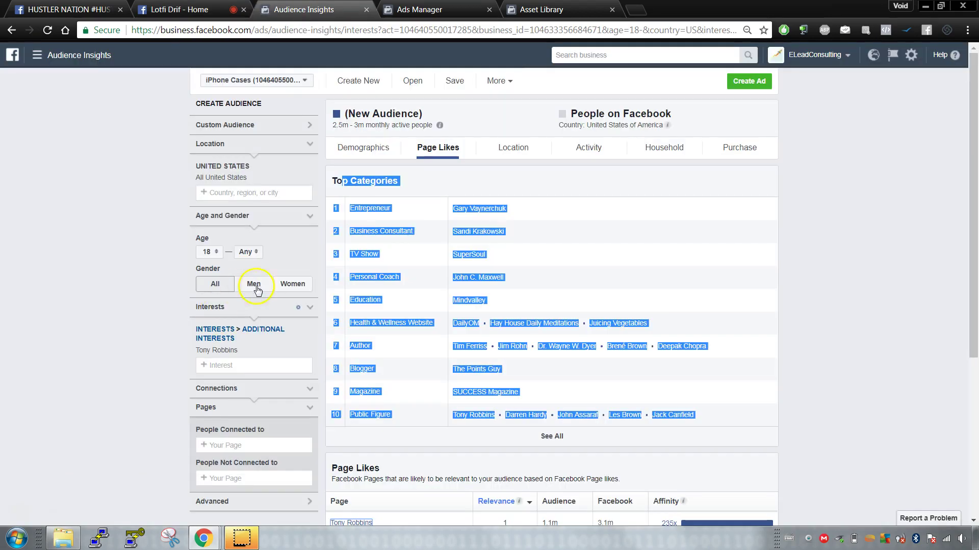
Replace the Tony Robbins interest with Ferrari.
scroll(304, 332, "down", 1)
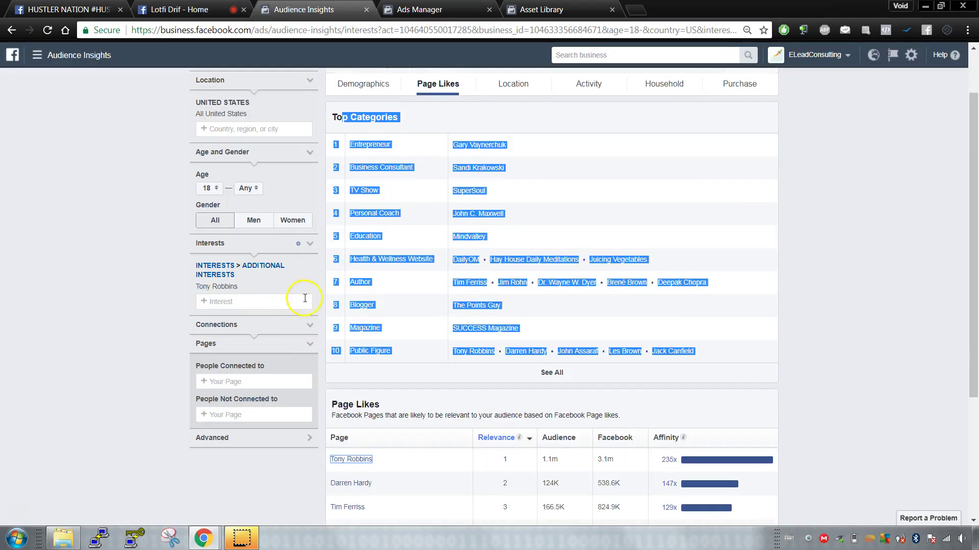
left_click(309, 288)
left_click(287, 270)
type("terrar")
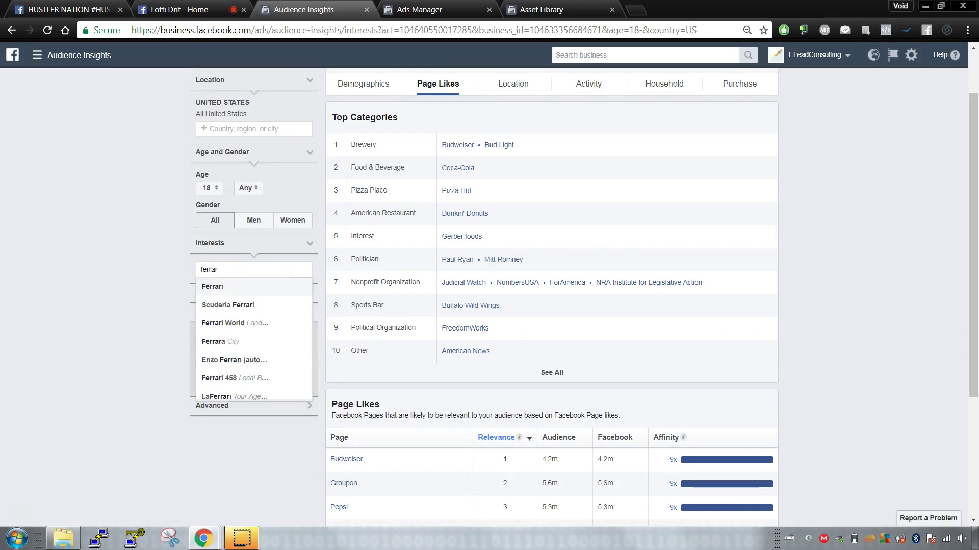
left_click(275, 289)
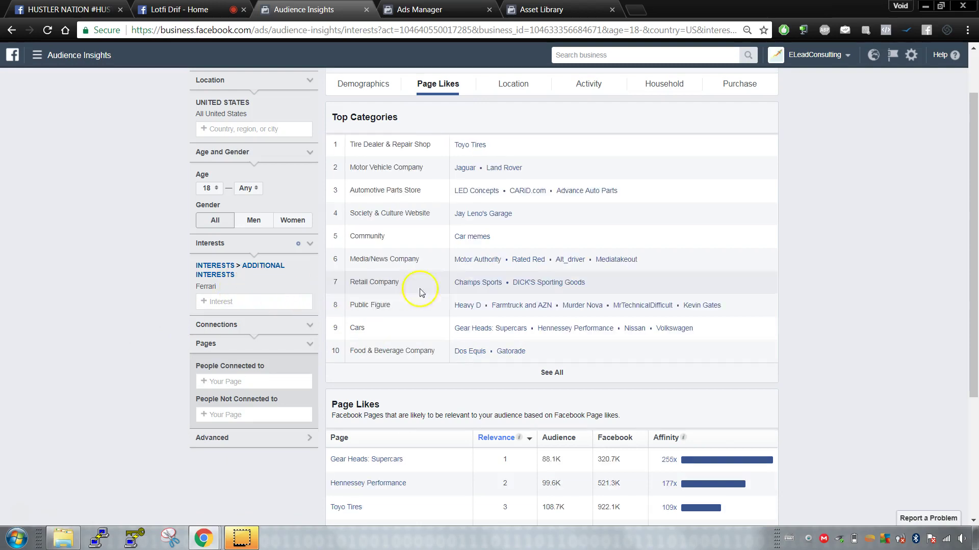
Review the Top Categories and related pages for the Ferrari audience.
scroll(403, 198, "up", 1)
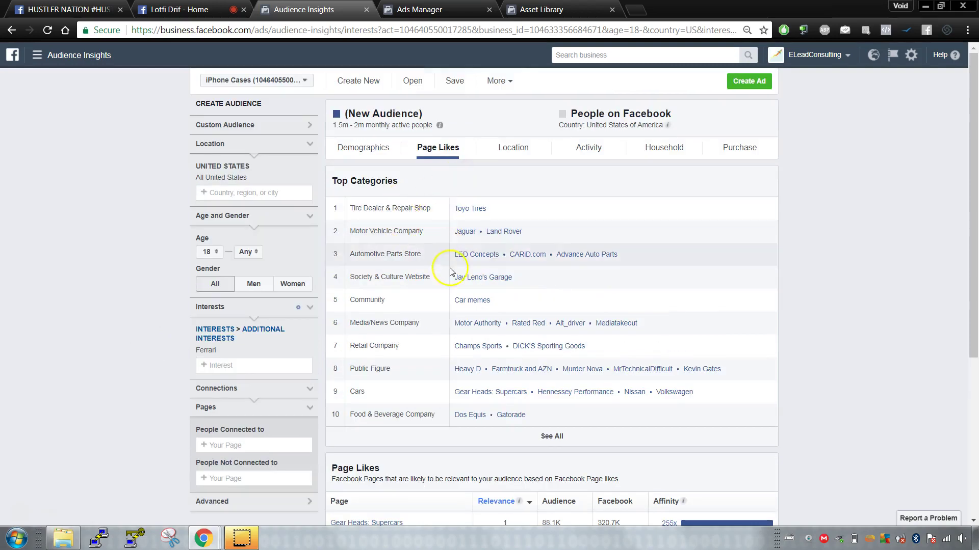
scroll(449, 275, "down", 5)
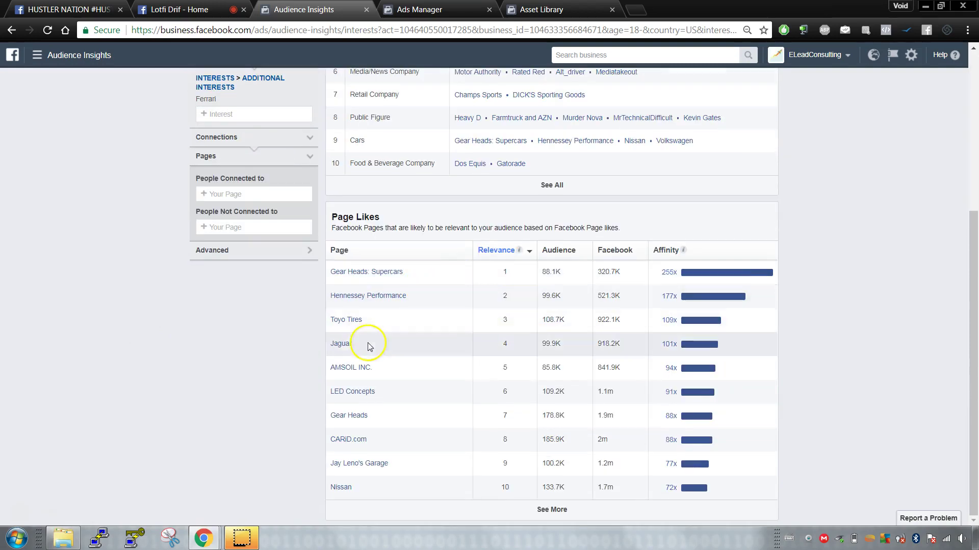
scroll(365, 343, "up", 5)
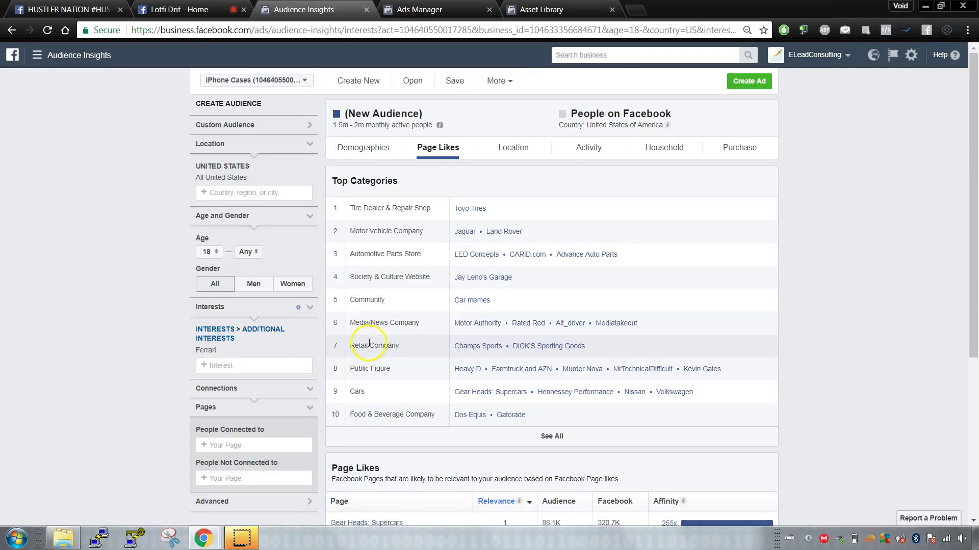
Like the newest viewer comment on the live broadcast and return to Audience Insights.
left_click(200, 23)
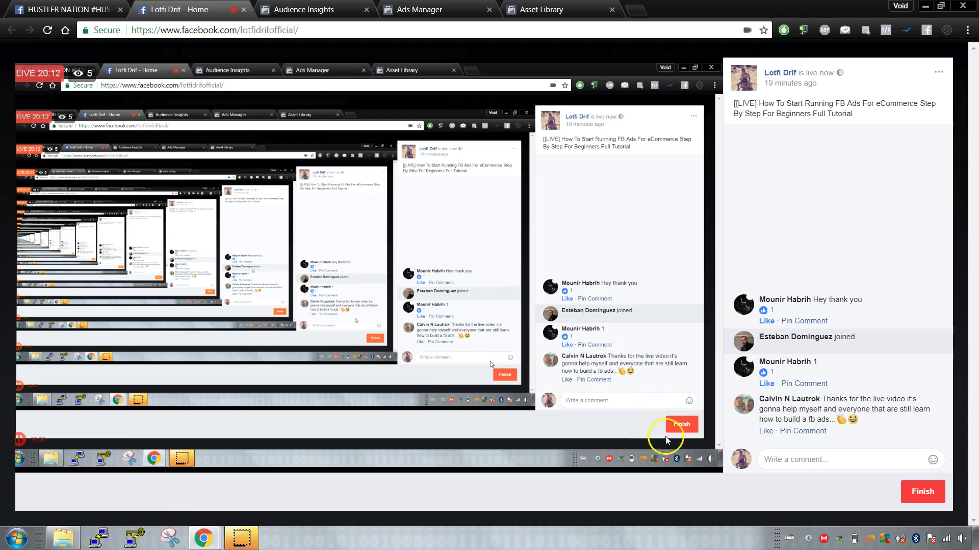
left_click(766, 431)
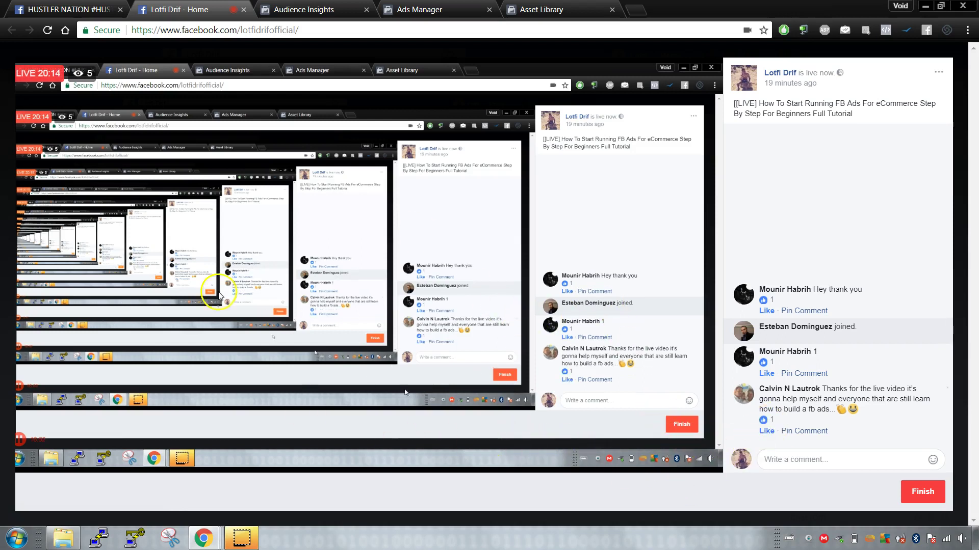
left_click(304, 9)
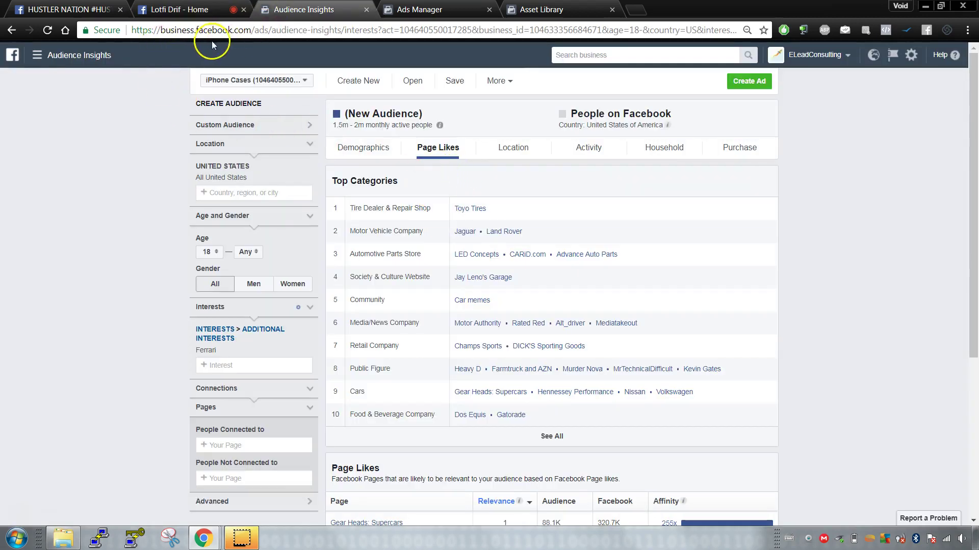
left_click(168, 9)
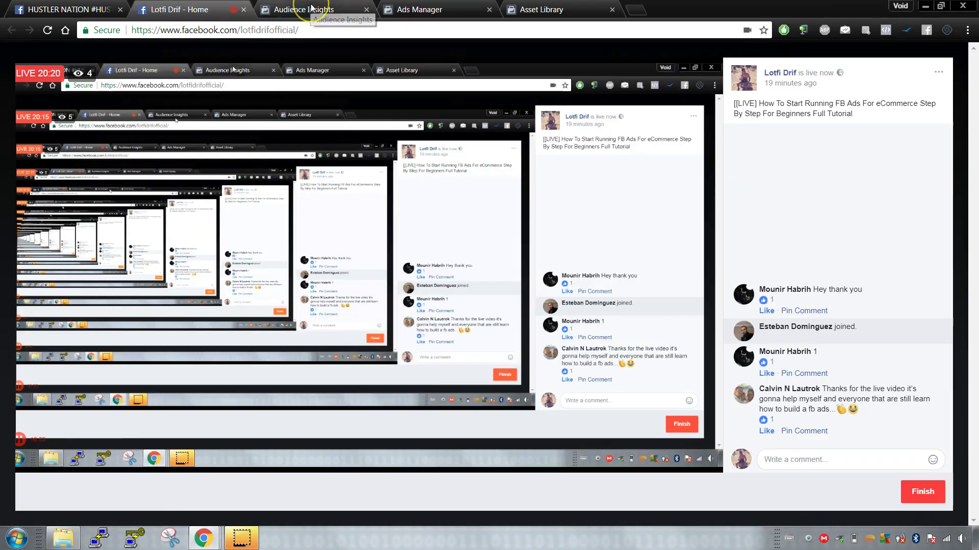
left_click(312, 8)
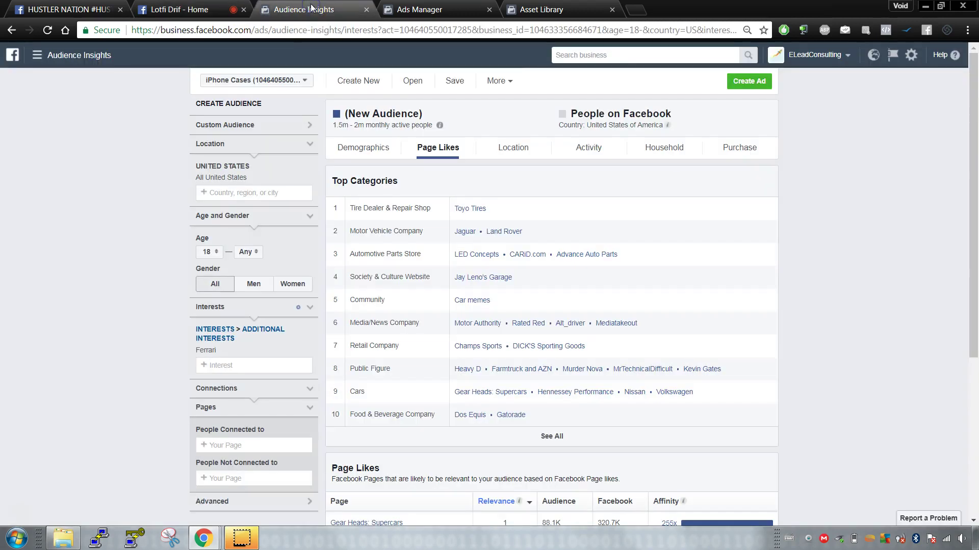
Examine the Ferrari audience's Page Likes table, including the Relevance column and the explanation of Affinity.
scroll(163, 226, "down", 4)
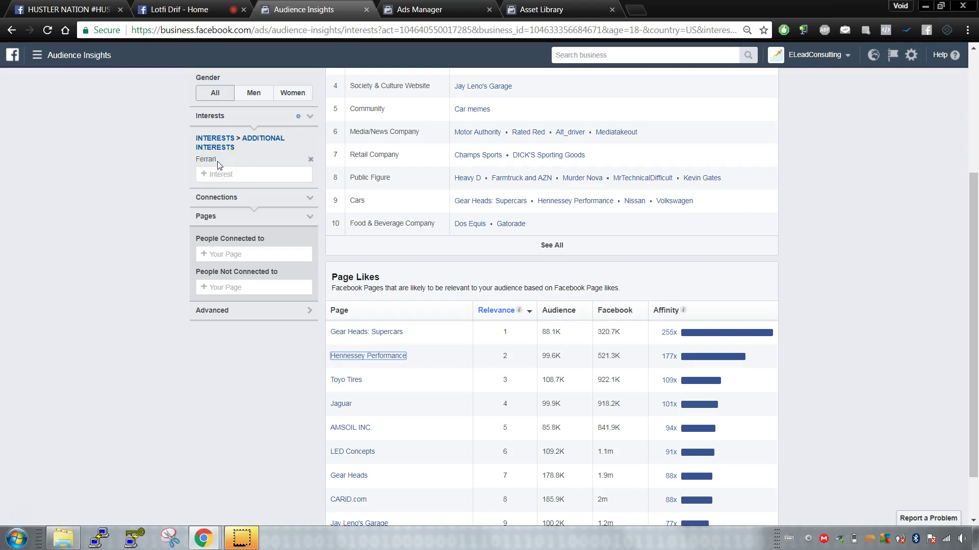
scroll(220, 165, "up", 4)
scroll(458, 160, "down", 5)
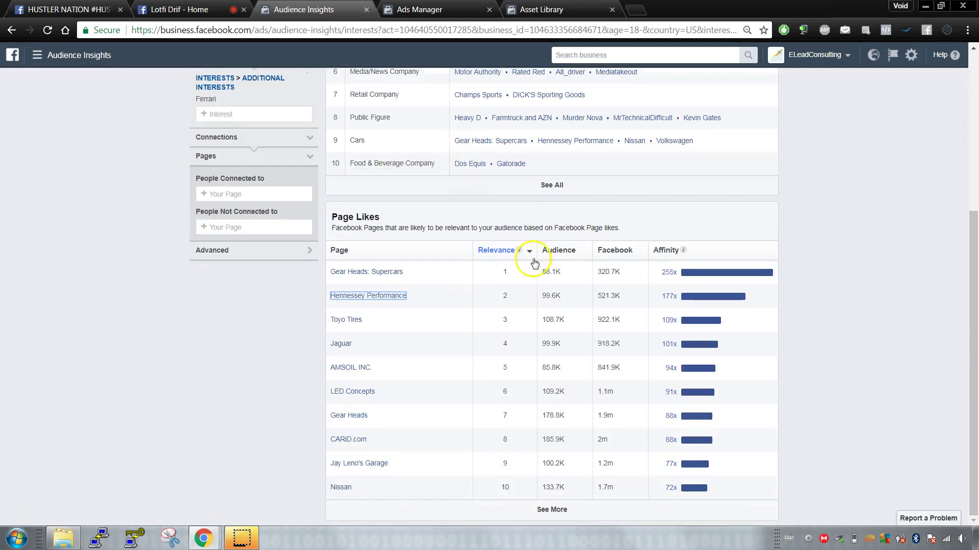
mouse_move(683, 251)
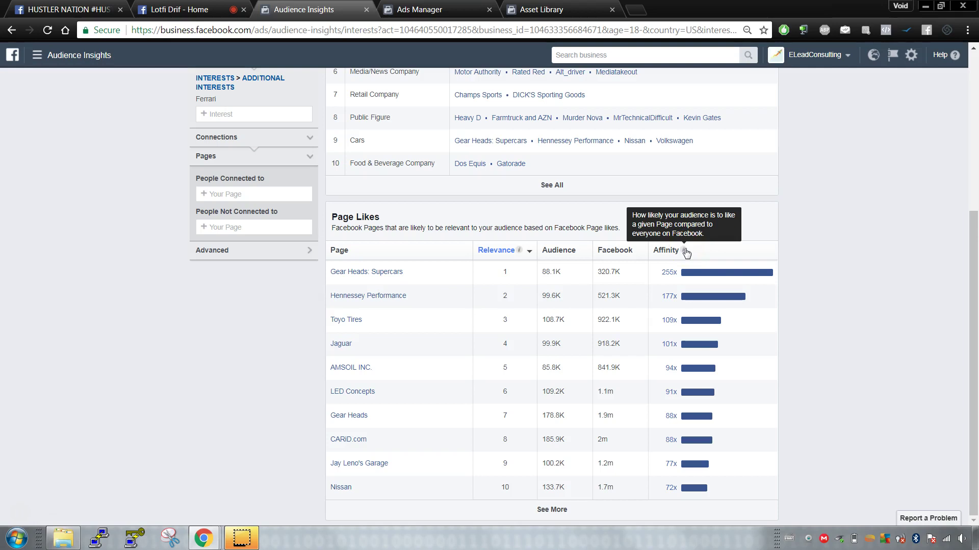
scroll(247, 158, "up", 3)
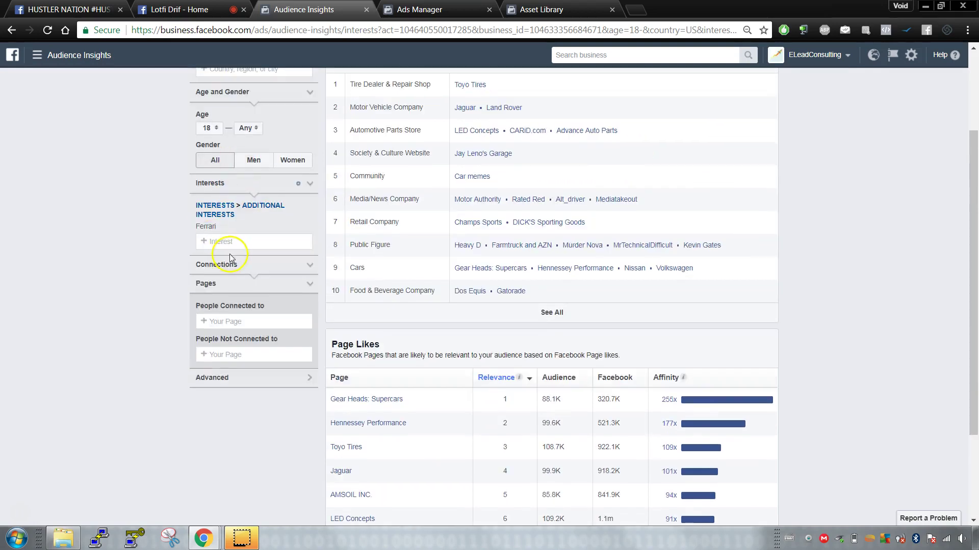
scroll(406, 281, "down", 3)
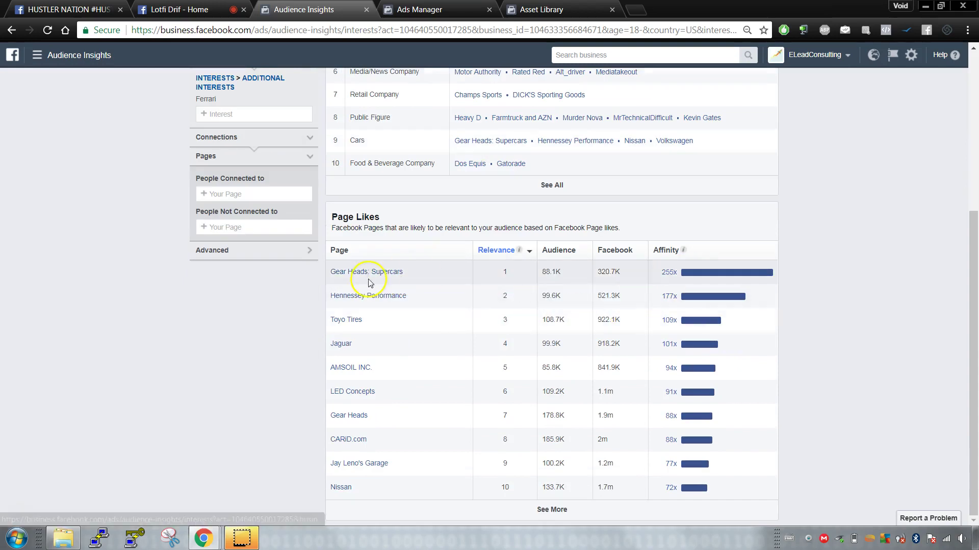
Go through the related pages listed for Ferrari, from Gear Heads: Supercars down to Nissan.
mouse_move(353, 276)
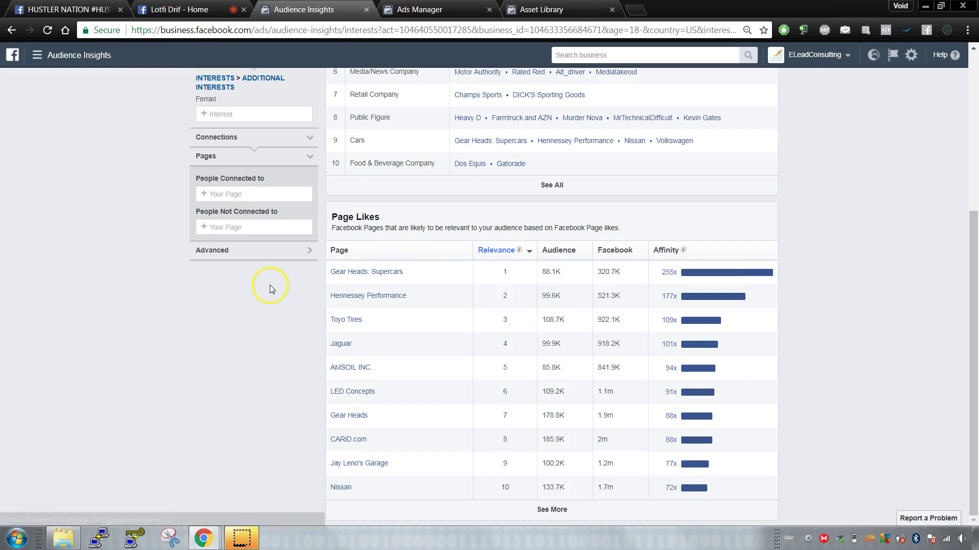
mouse_move(364, 296)
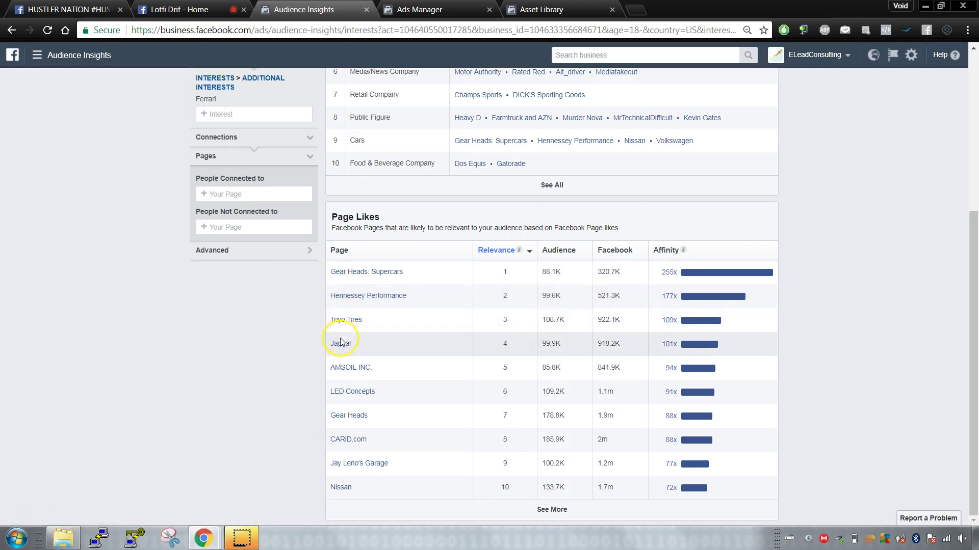
left_click_drag(246, 273, 380, 463)
left_click(284, 376)
mouse_move(360, 394)
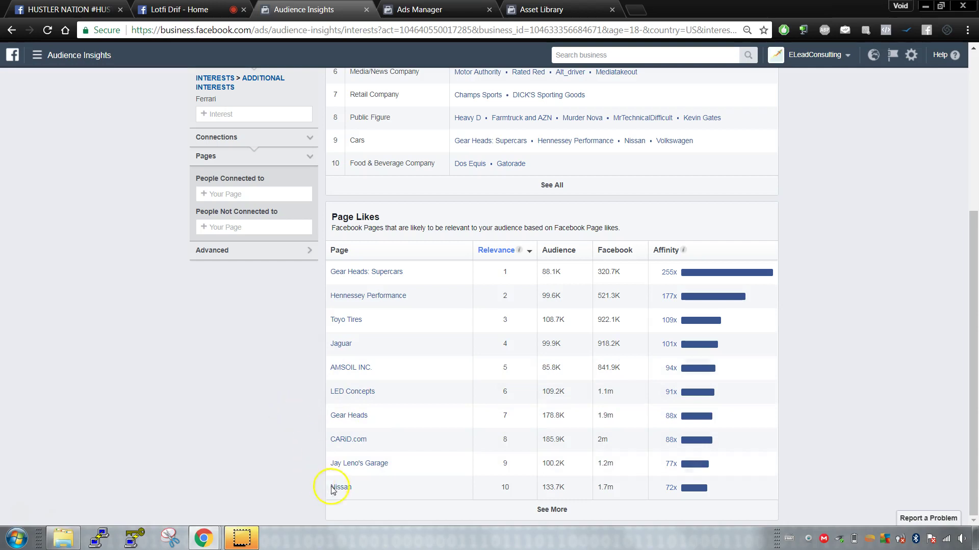
key("ctrl+a")
left_click(263, 293)
Highlight all ten Top Categories rows of the Ferrari audience, from Tire Dealer & Repair Shop to Food & Beverage Company.
scroll(295, 239, "up", 3)
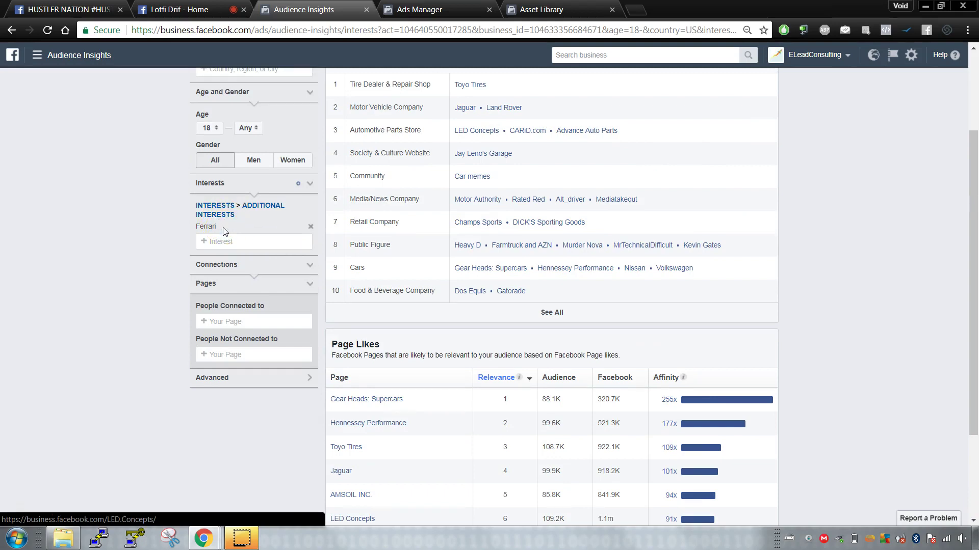
scroll(224, 228, "up", 3)
left_click_drag(417, 186, 539, 416)
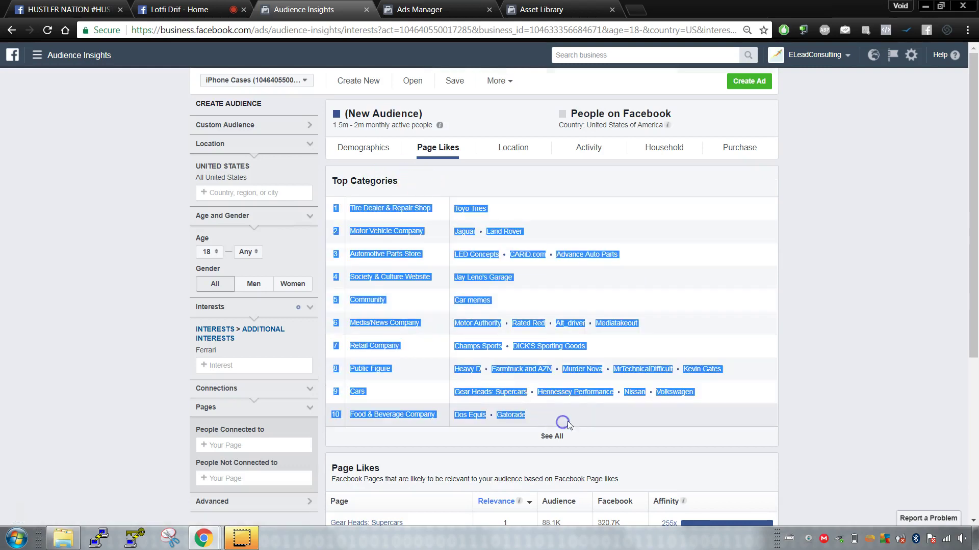
Expand the Ferrari audience's Top Categories to the full list and go through it down to the Page Likes table.
left_click(798, 279)
scroll(504, 305, "down", 3)
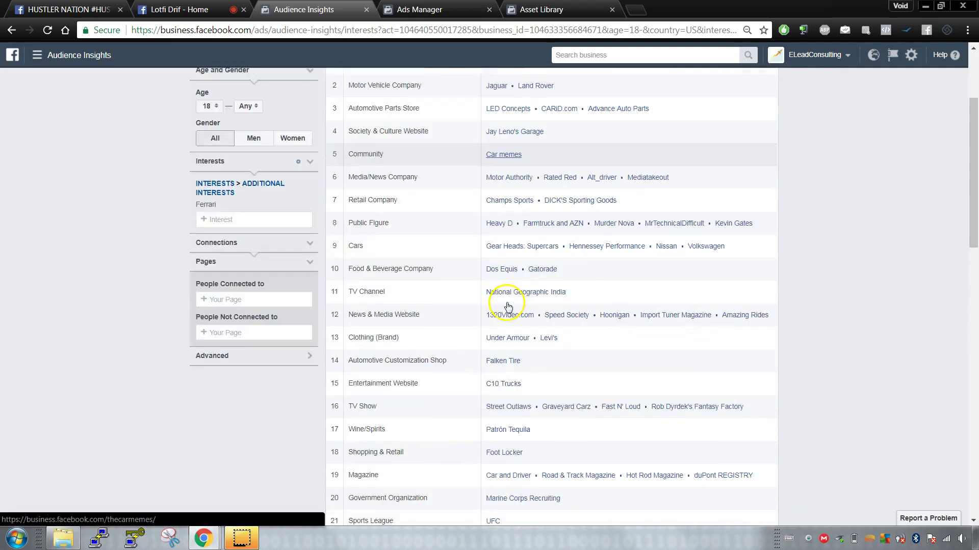
scroll(508, 307, "down", 12)
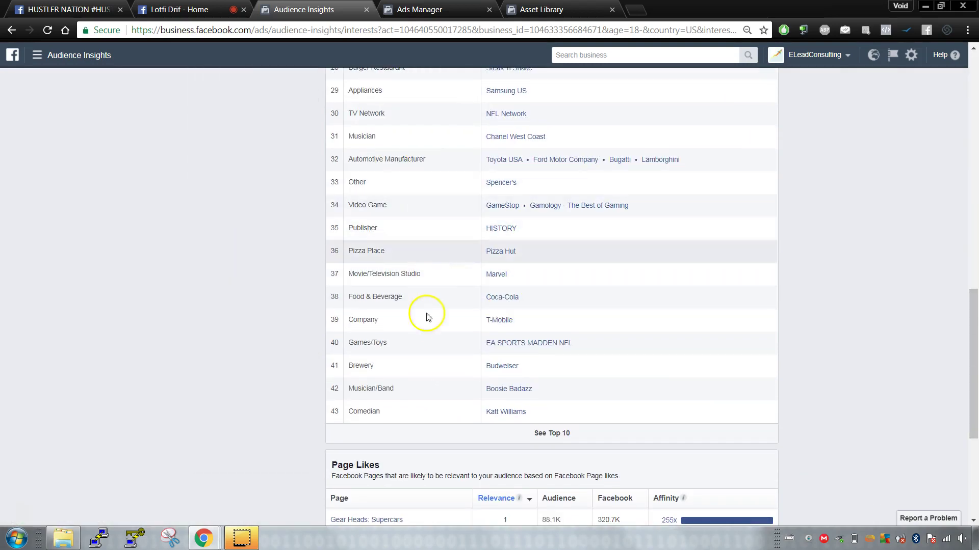
scroll(427, 317, "down", 5)
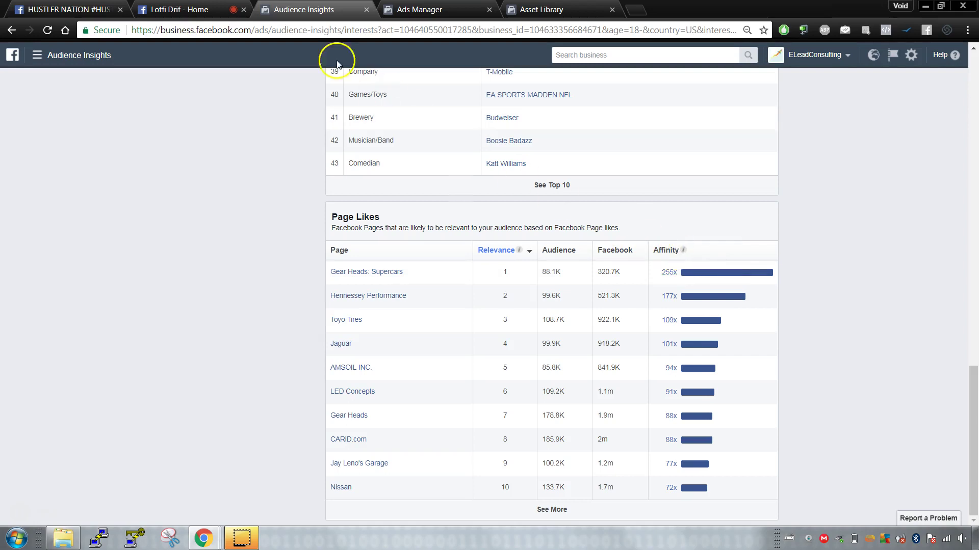
Check the comments on the live broadcast and return to the Ferrari audience's Page Likes table.
left_click(179, 9)
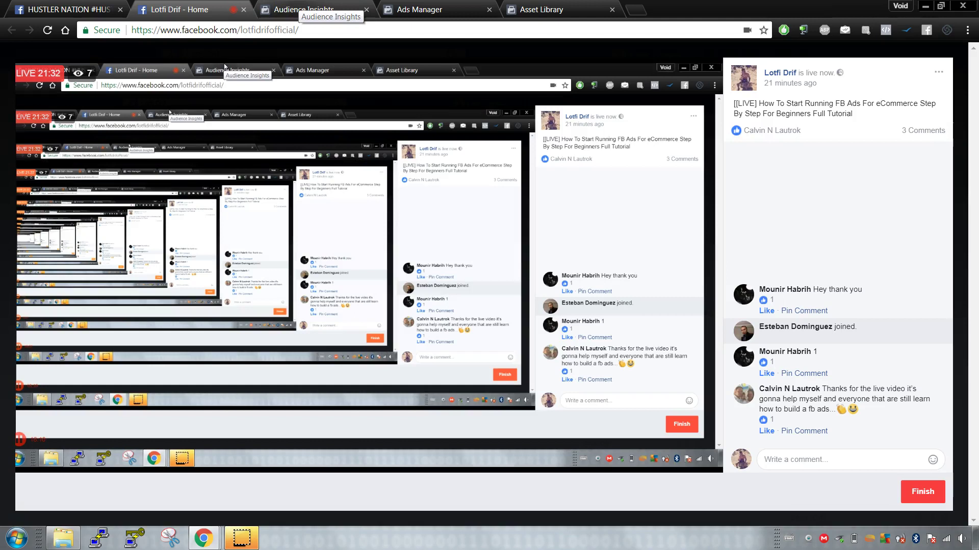
left_click(304, 10)
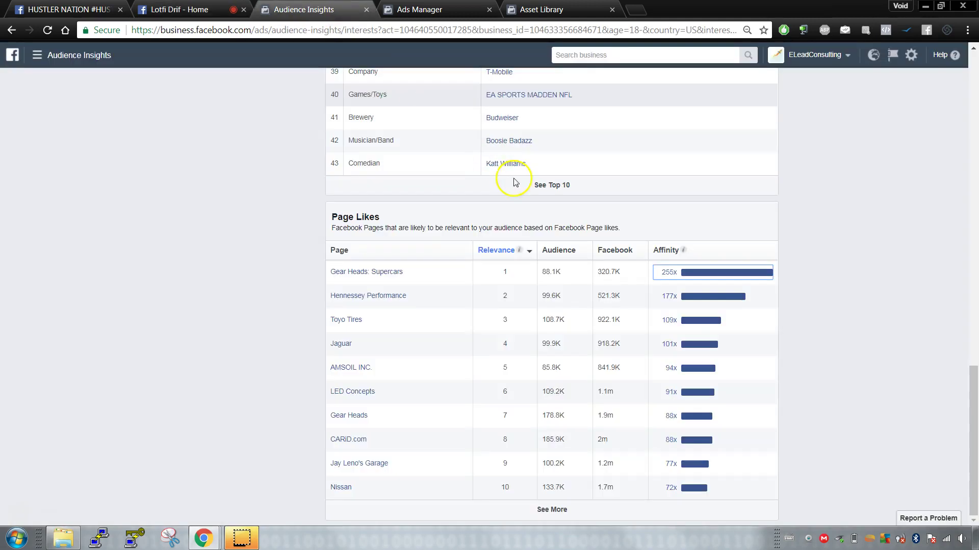
mouse_move(677, 276)
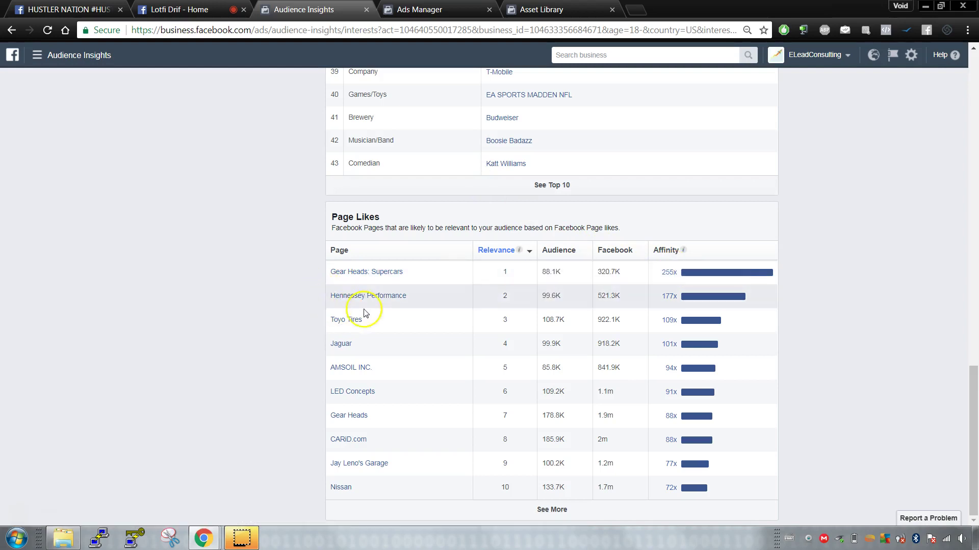
mouse_move(340, 327)
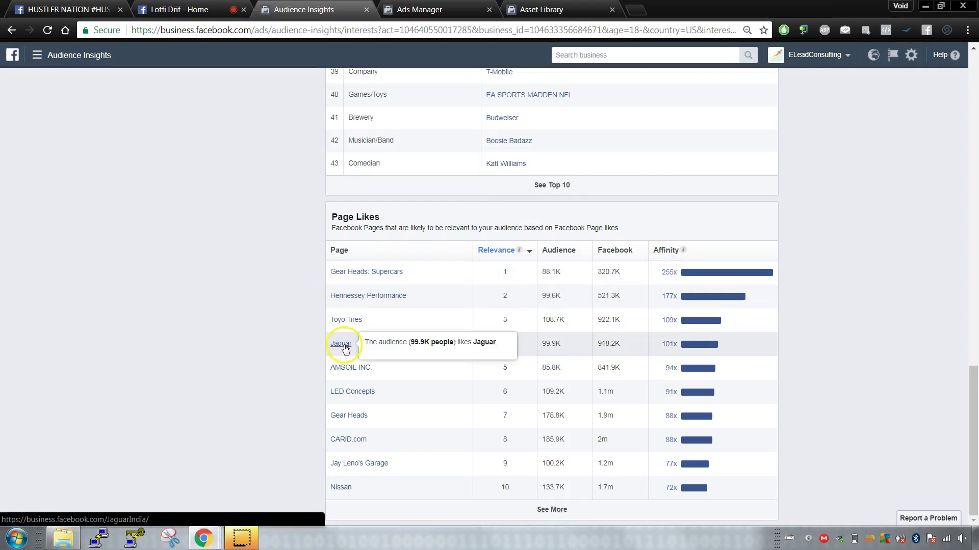
Add Jaguar as a second interest alongside Ferrari in the audience's additional interests.
scroll(299, 314, "up", 17)
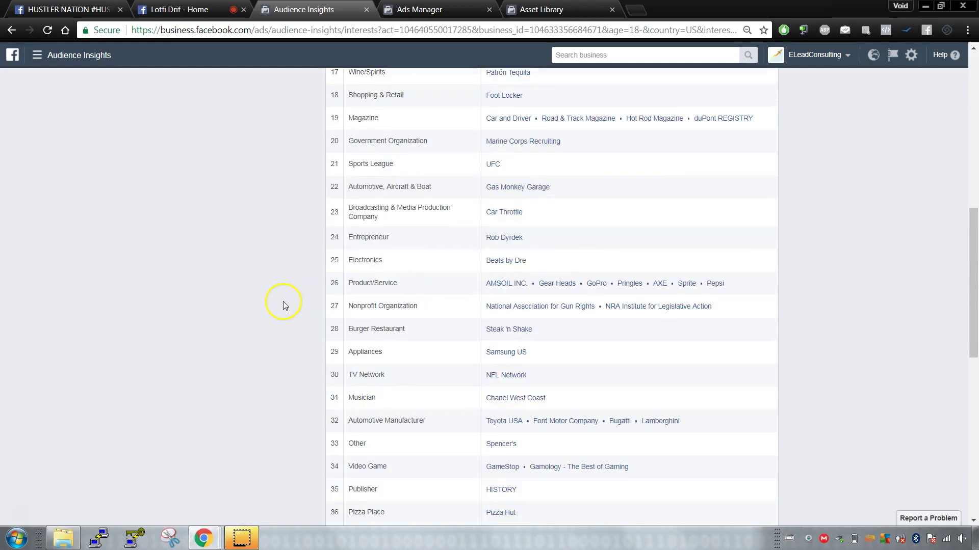
left_click(244, 250)
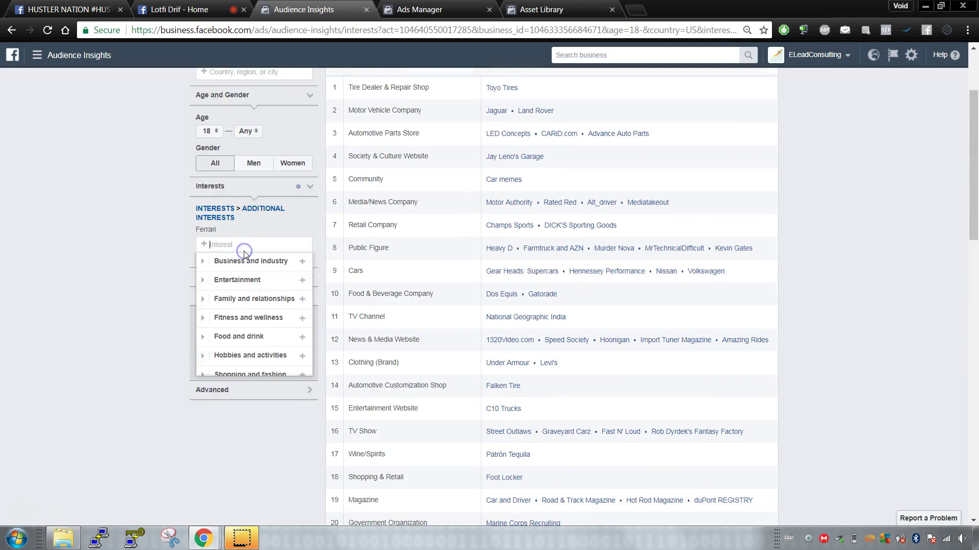
type("jaguar")
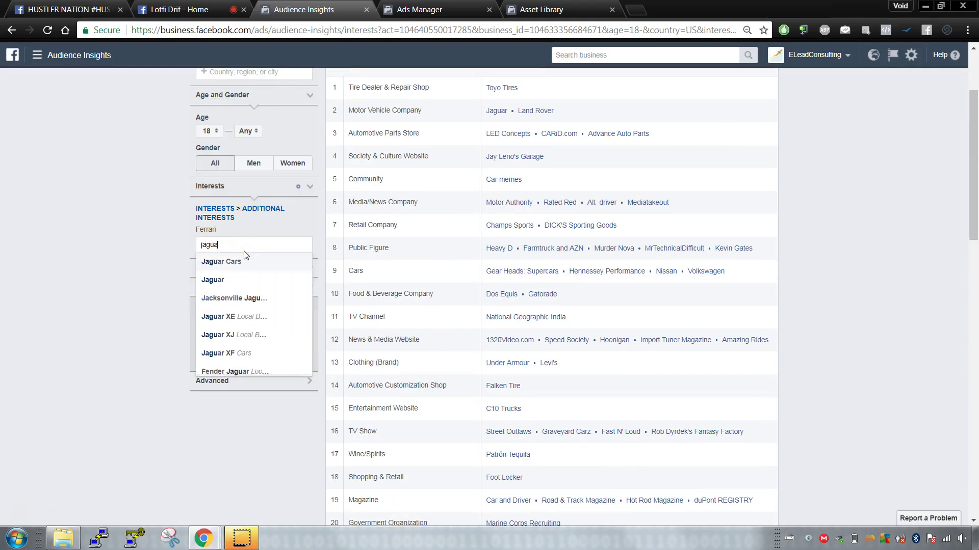
left_click(236, 280)
left_click(176, 265)
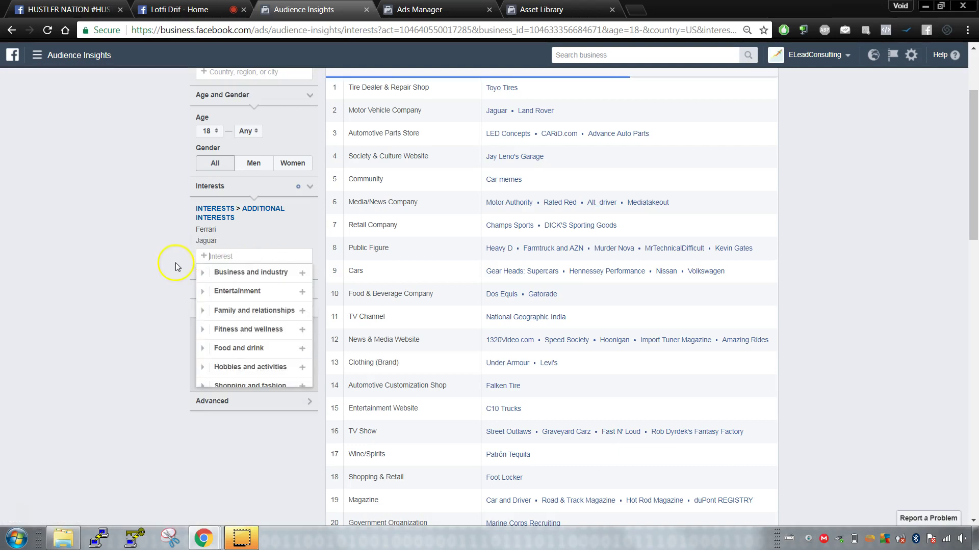
Review the combined audience's Top Categories, open the Entrepreneur category's Rob Dyrdek page in a new tab, and return to Audience Insights.
scroll(156, 274, "up", 3)
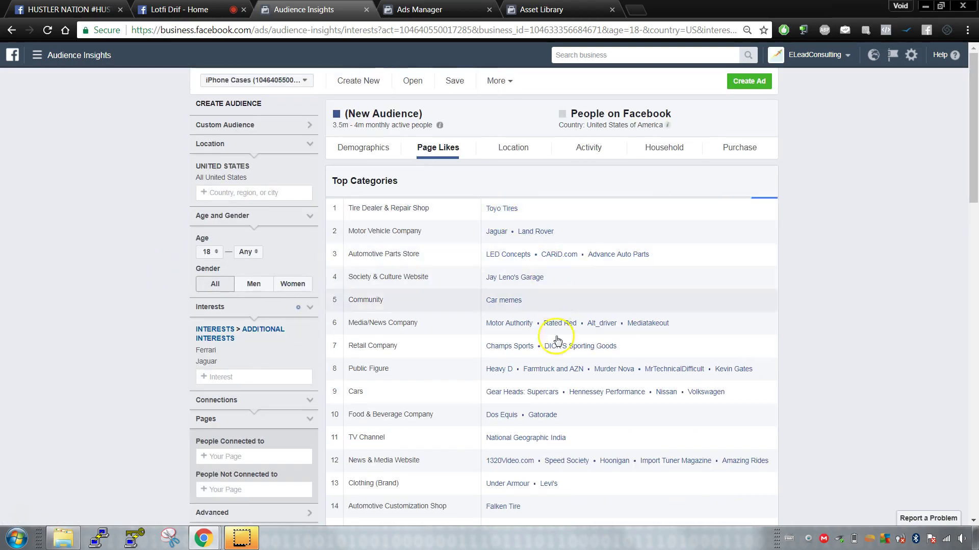
scroll(555, 351, "down", 5)
scroll(557, 351, "down", 1)
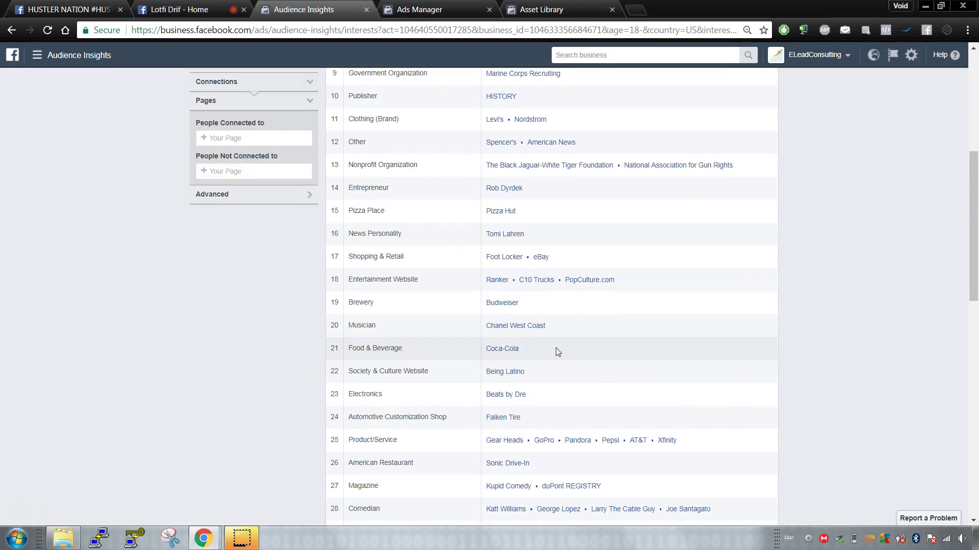
scroll(557, 352, "up", 3)
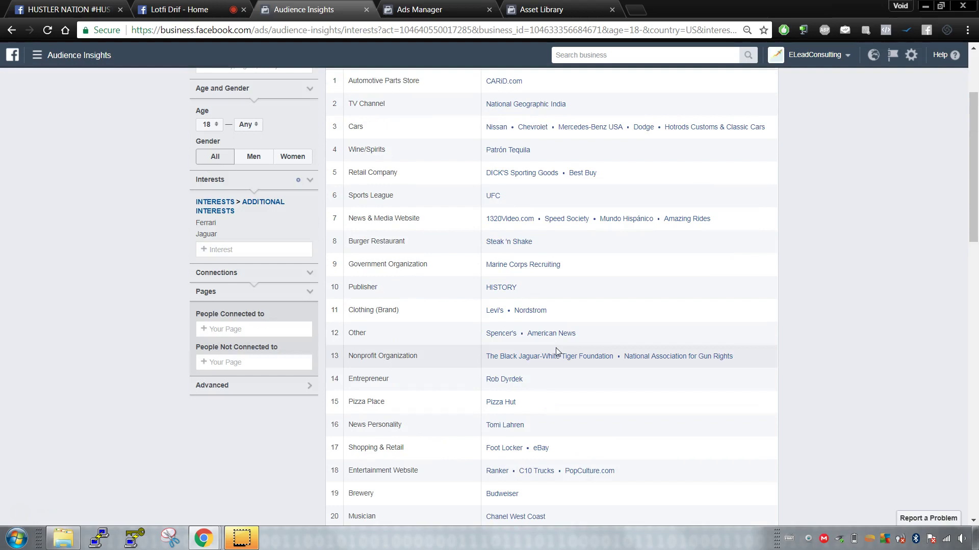
left_click(502, 383)
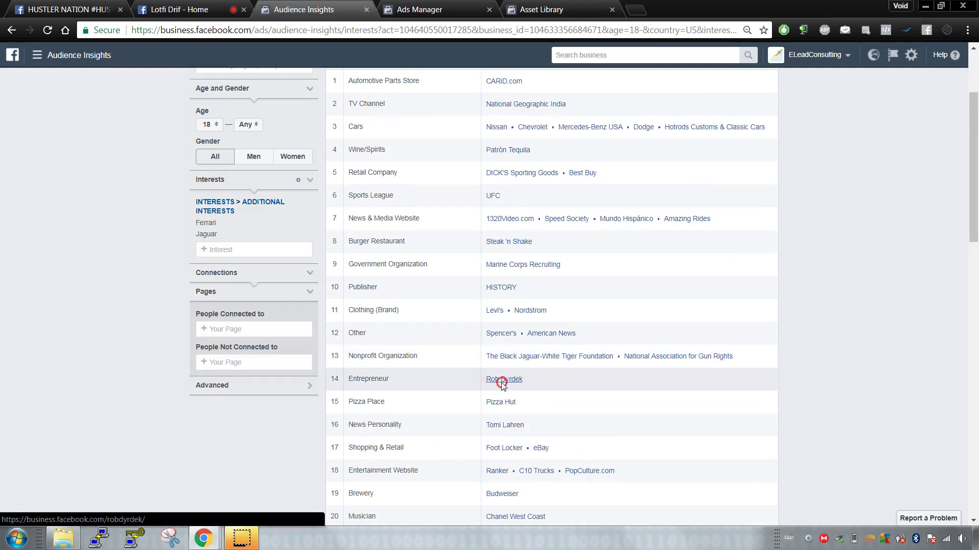
right_click(502, 383)
left_click(515, 392)
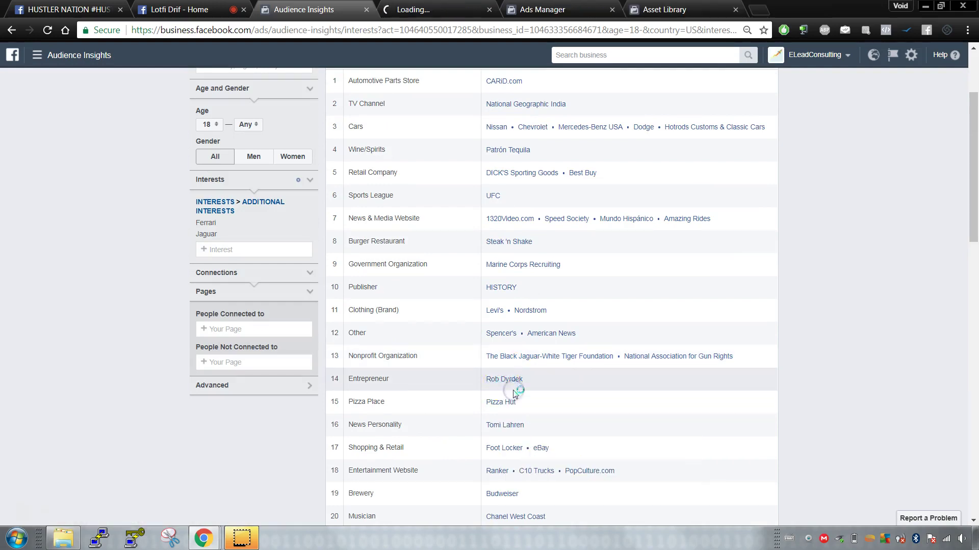
left_click(415, 10)
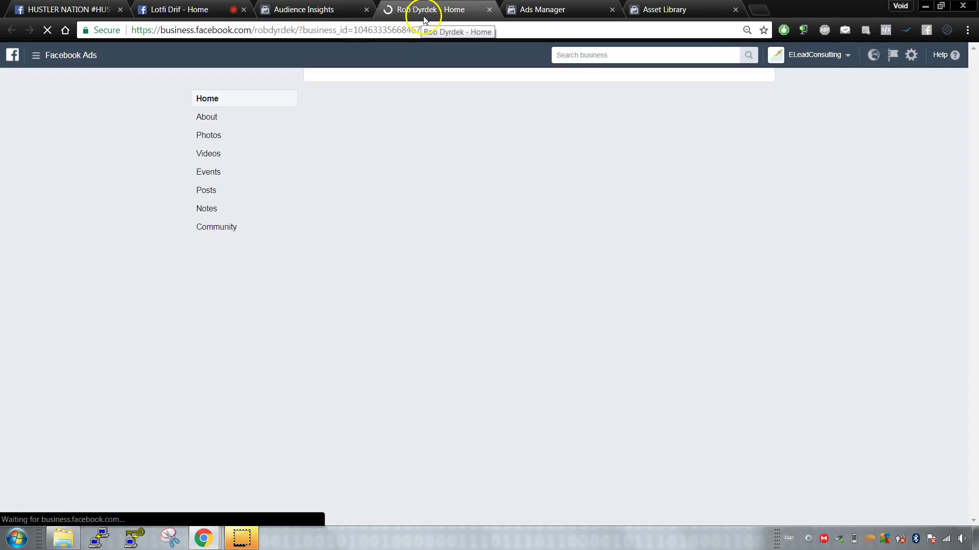
left_click(314, 10)
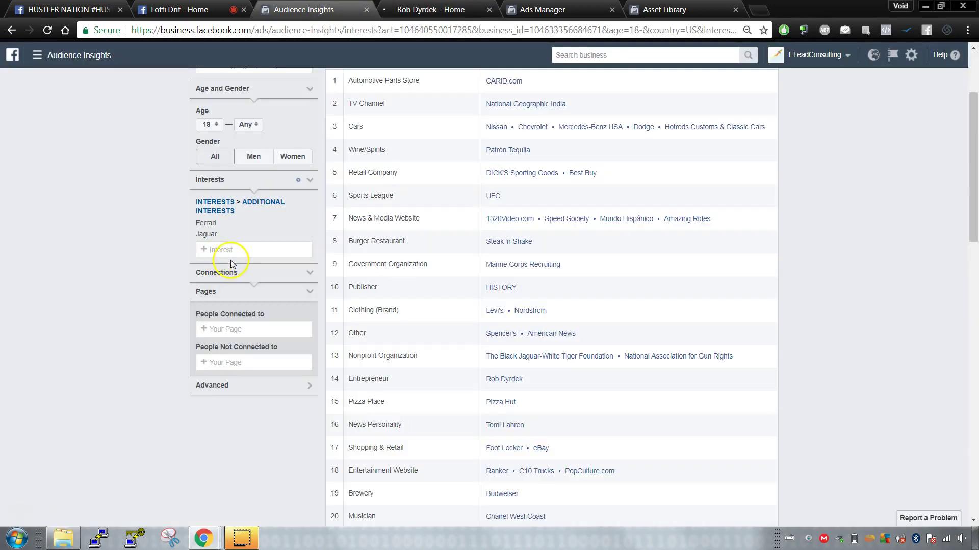
scroll(256, 271, "up", 3)
scroll(253, 275, "down", 1)
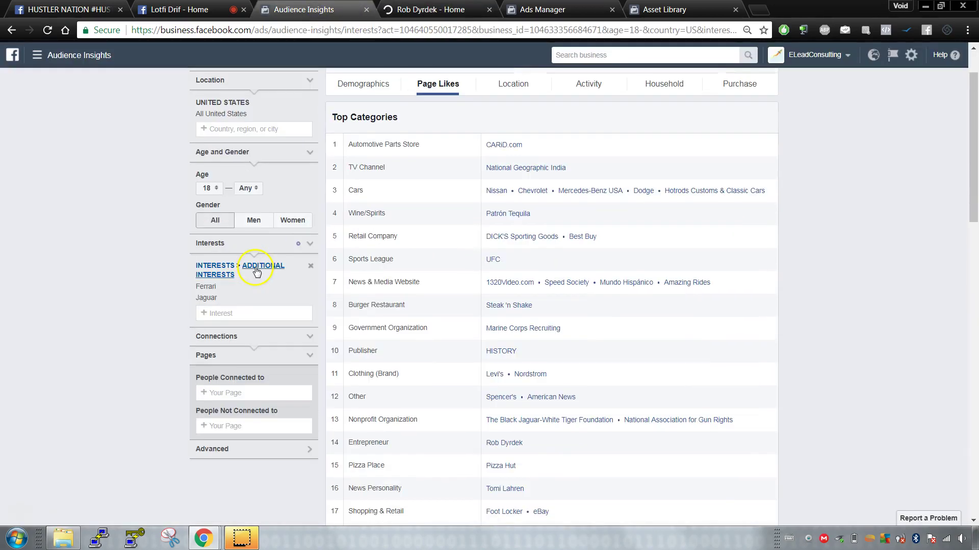
scroll(254, 282, "up", 1)
scroll(255, 283, "down", 2)
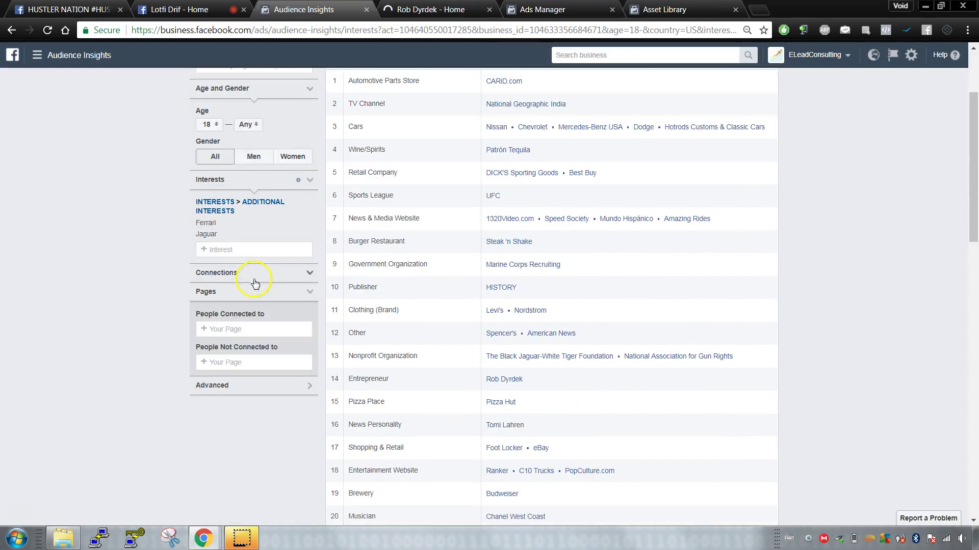
left_click(256, 251)
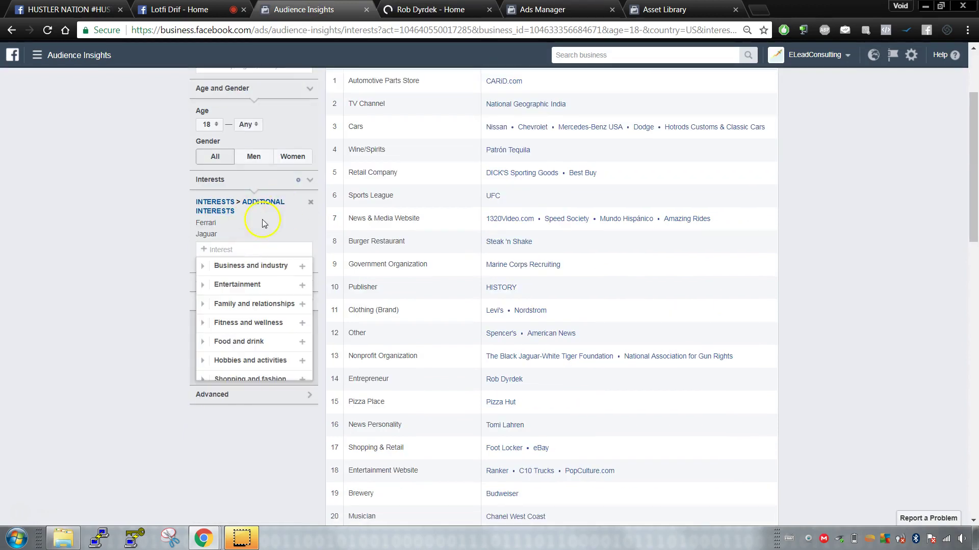
left_click(160, 228)
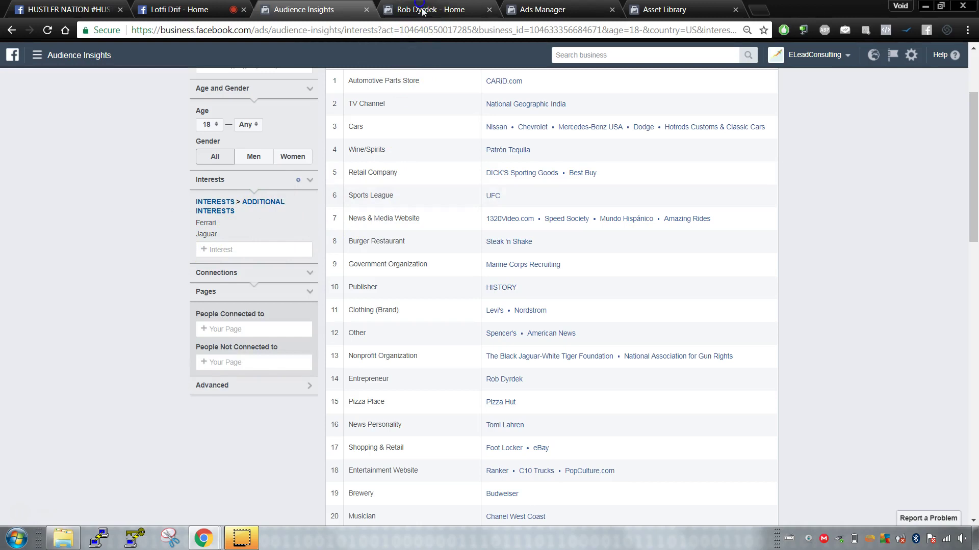
Examine the Rob Dyrdek Facebook page and browse its community information, photos and videos.
left_click(422, 10)
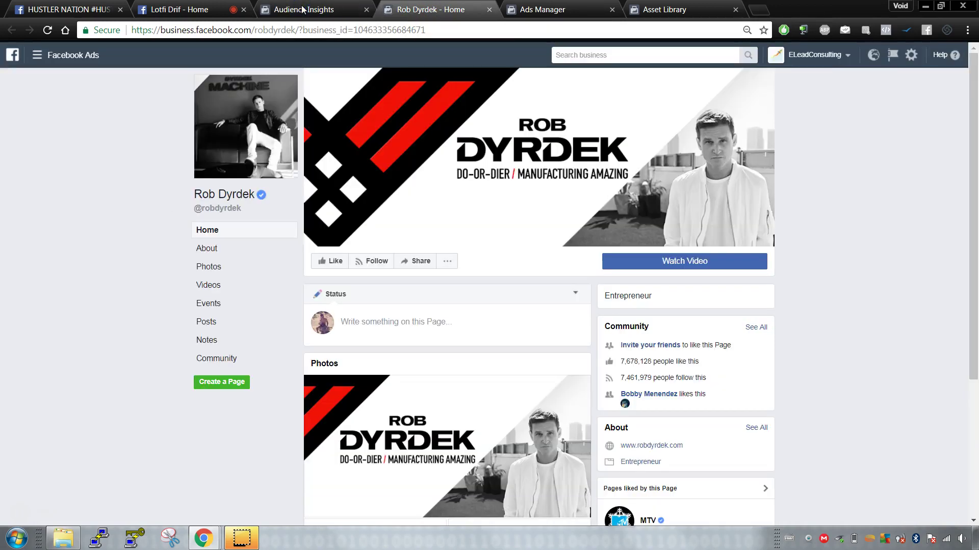
left_click(303, 9)
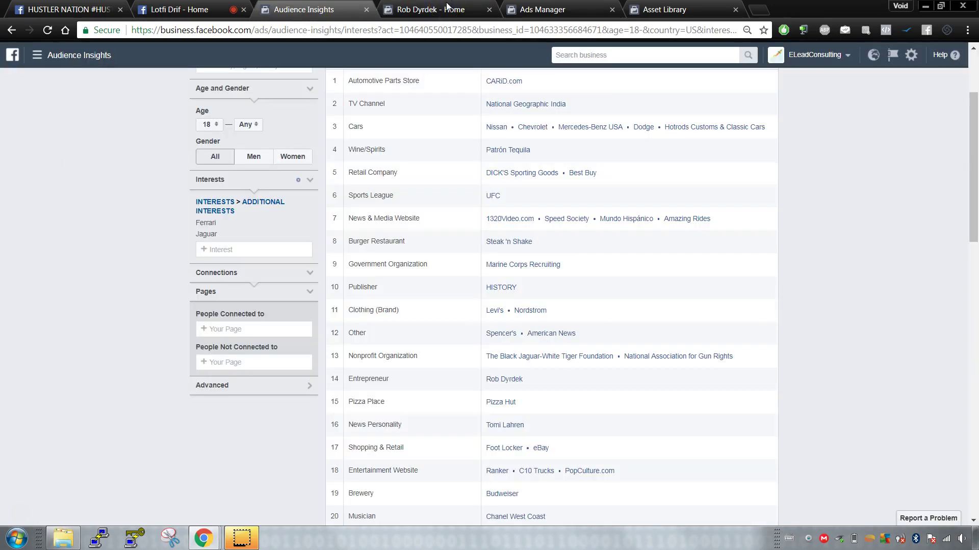
left_click(446, 6)
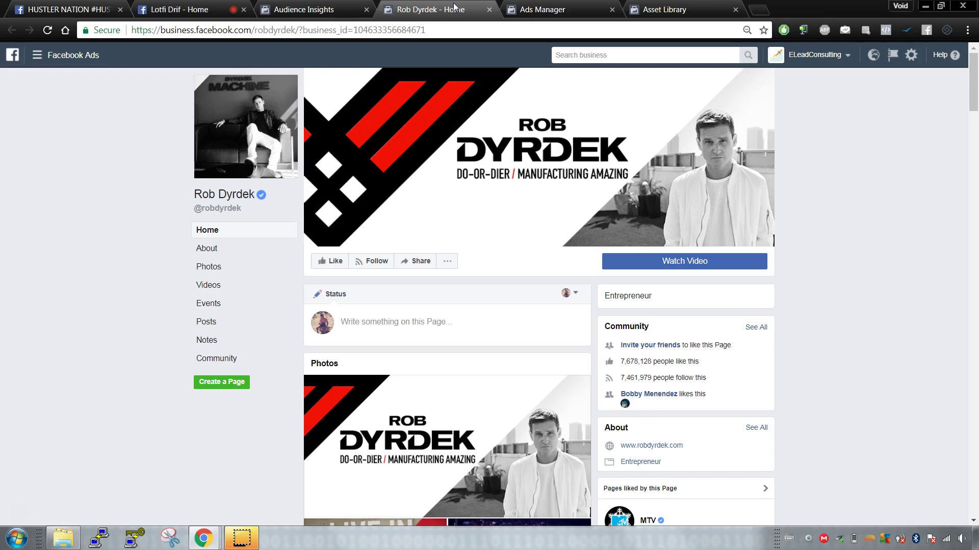
scroll(429, 199, "down", 1)
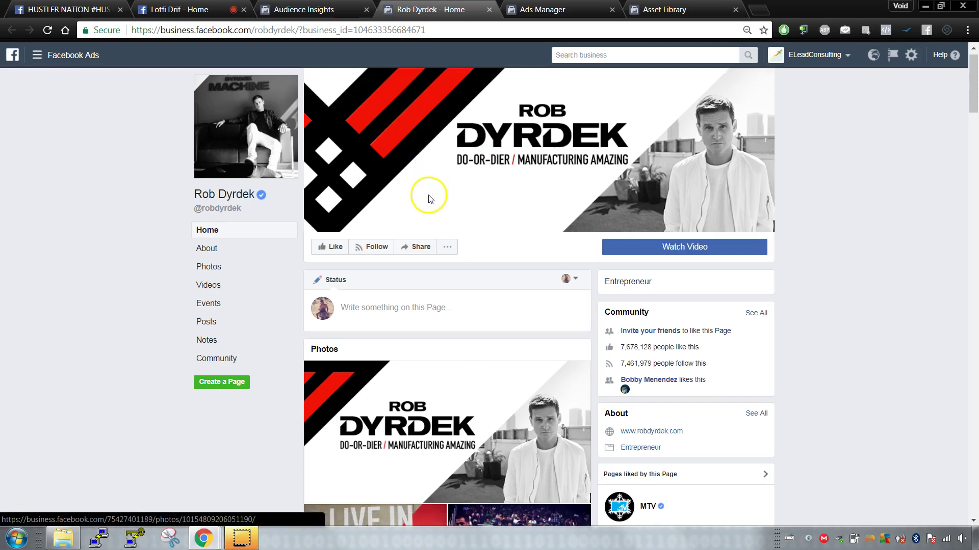
scroll(429, 199, "down", 5)
scroll(459, 214, "down", 1)
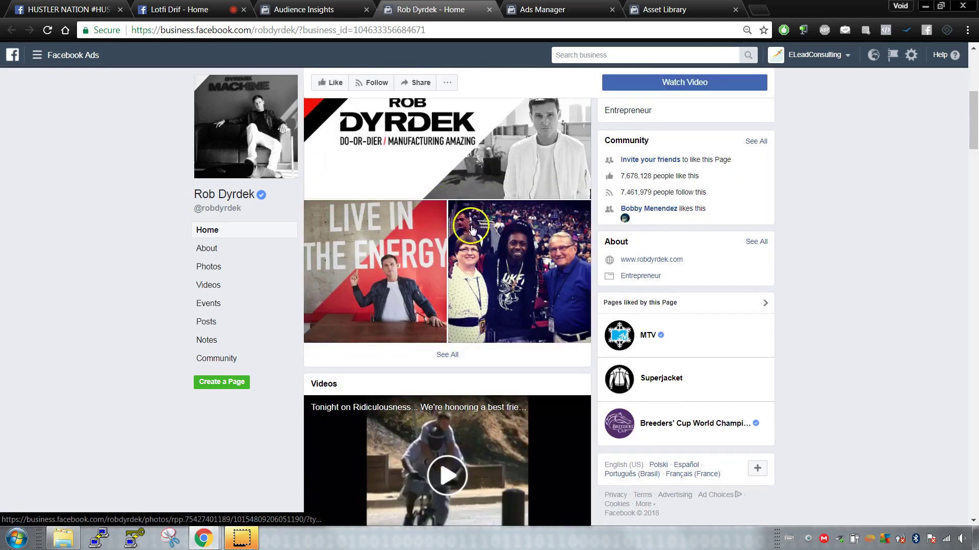
Close the Rob Dyrdek page and return to the page likes list in Audience Insights.
left_click(310, 12)
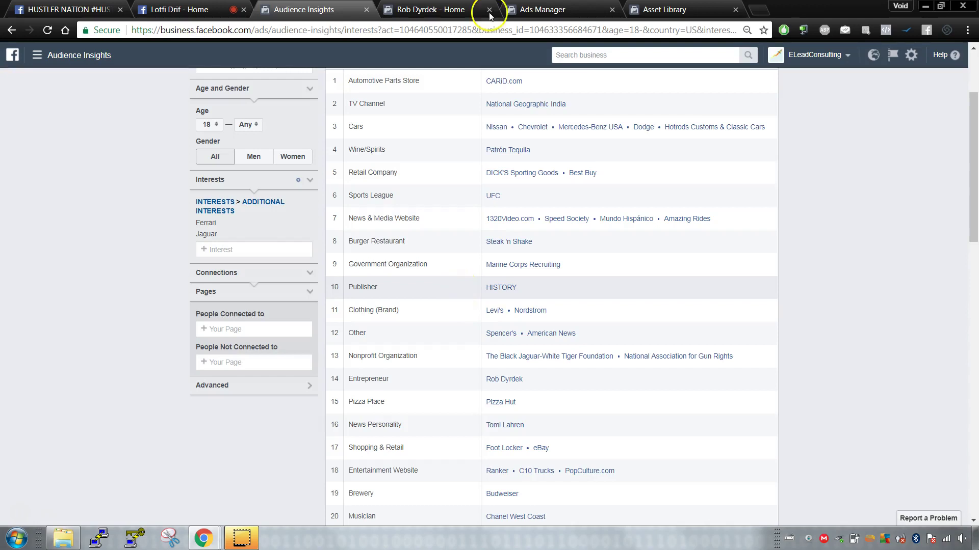
left_click(470, 219)
left_click(423, 276)
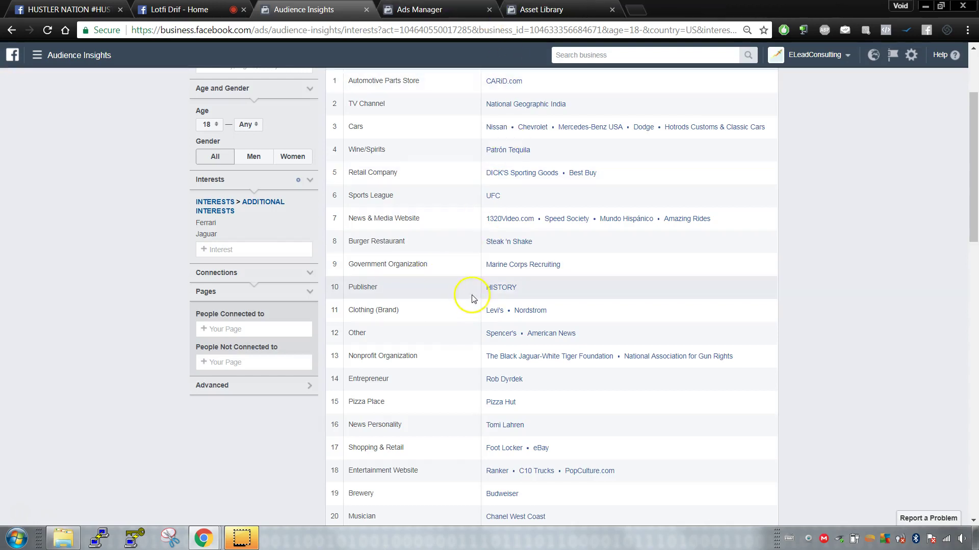
scroll(479, 296, "up", 3)
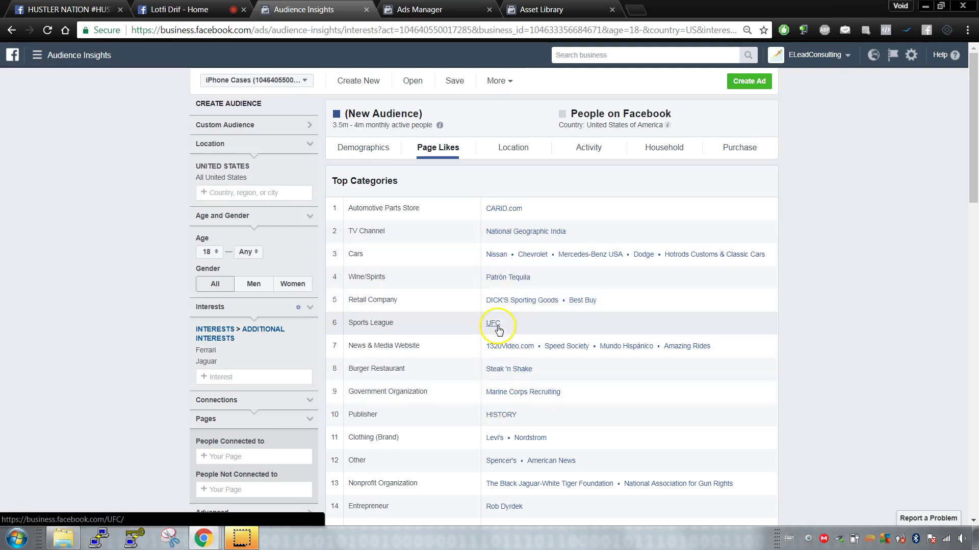
Check the live broadcast page's comments and return to Audience Insights.
left_click(453, 15)
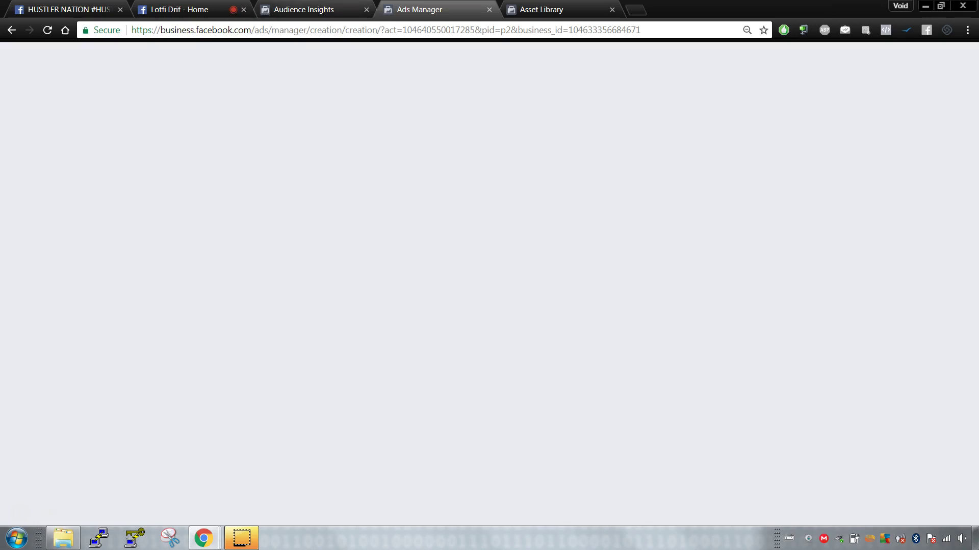
left_click(219, 11)
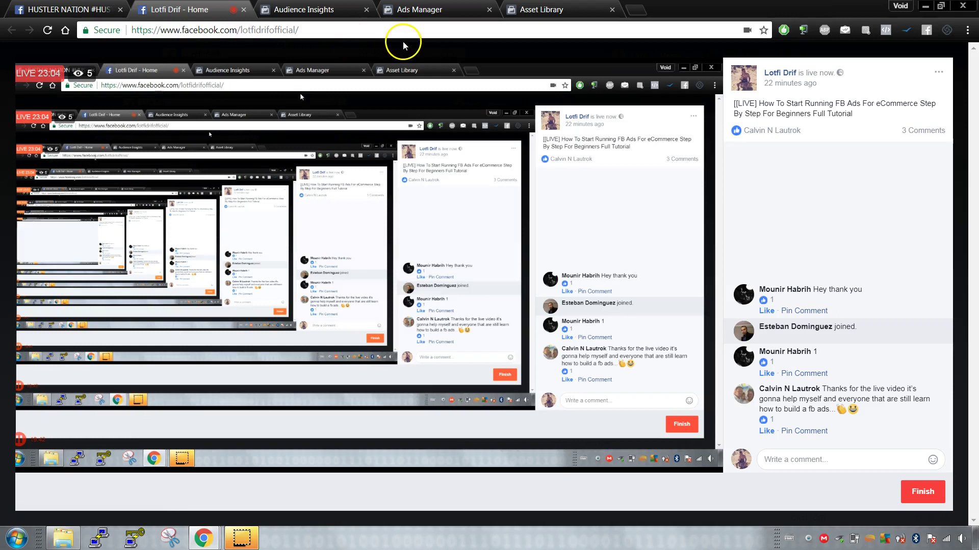
left_click(415, 9)
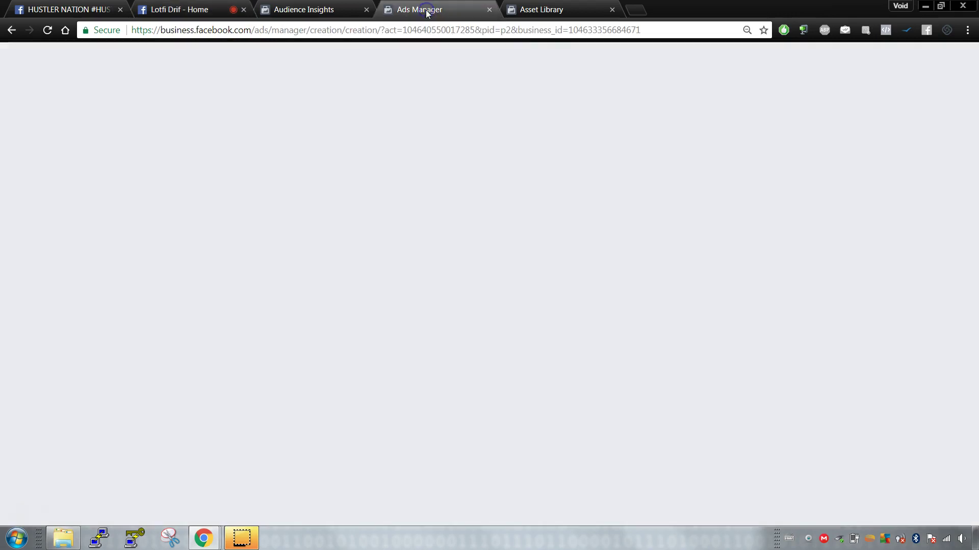
left_click(312, 9)
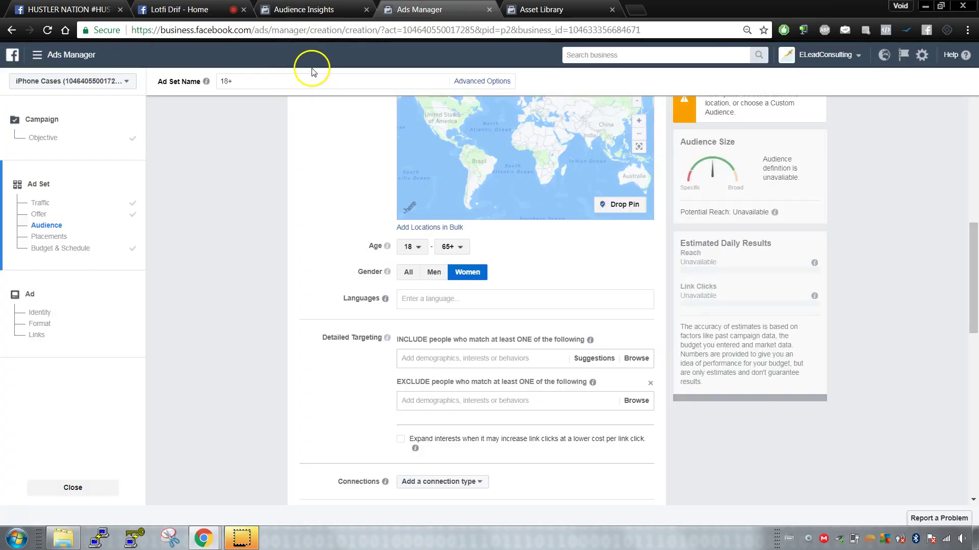
Expand the advanced audience filters in Audience Insights and examine the available targeting options.
scroll(219, 256, "down", 3)
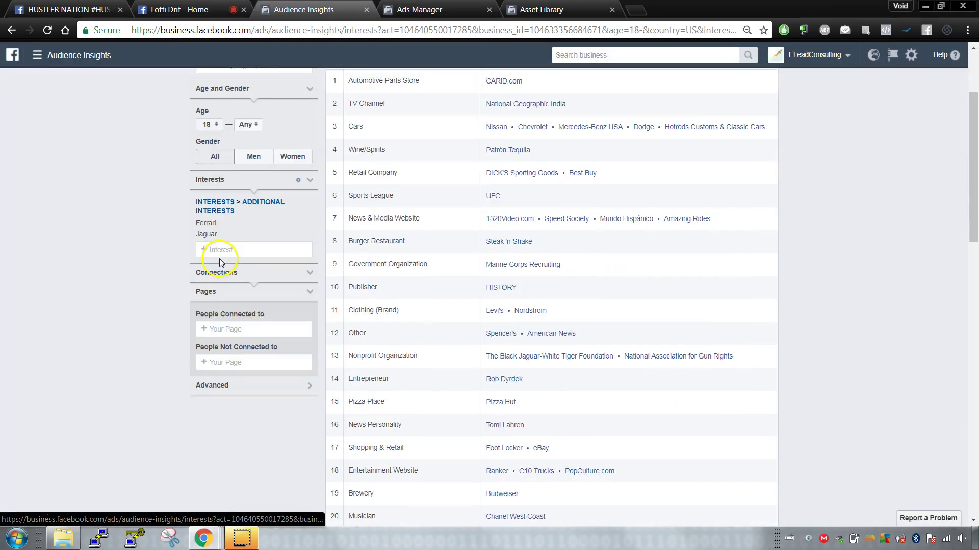
left_click(232, 276)
left_click(240, 275)
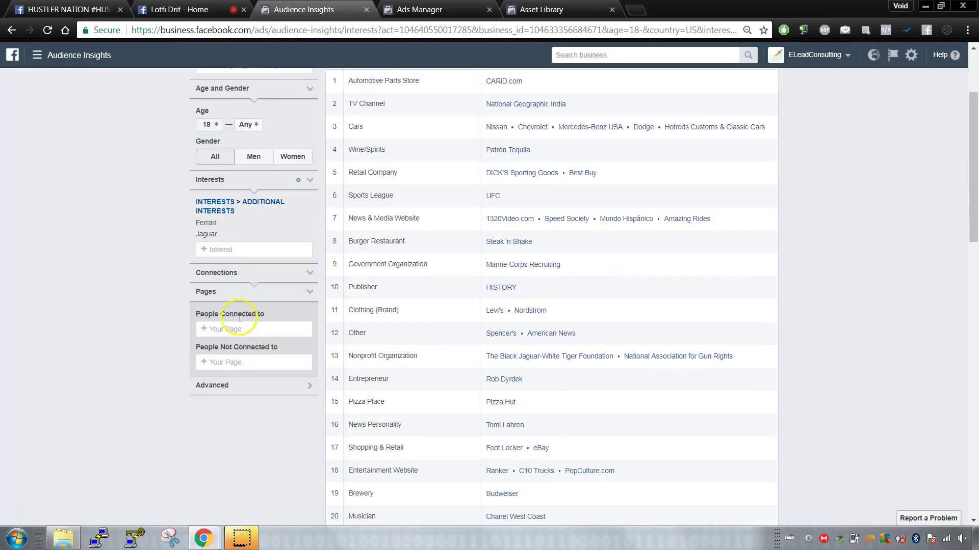
left_click(238, 385)
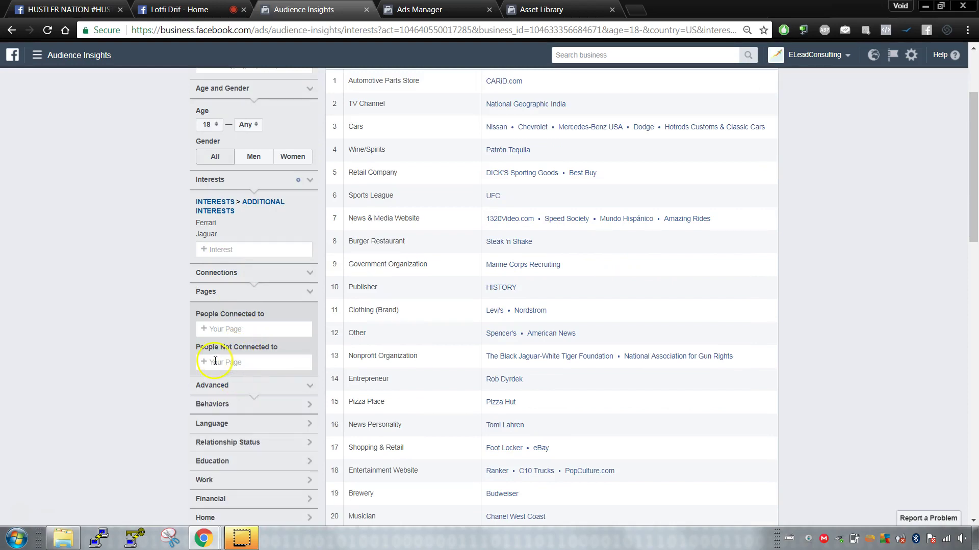
scroll(223, 326, "down", 4)
scroll(224, 265, "up", 4)
left_click(233, 250)
scroll(157, 271, "up", 3)
left_click(161, 274)
scroll(160, 277, "down", 1)
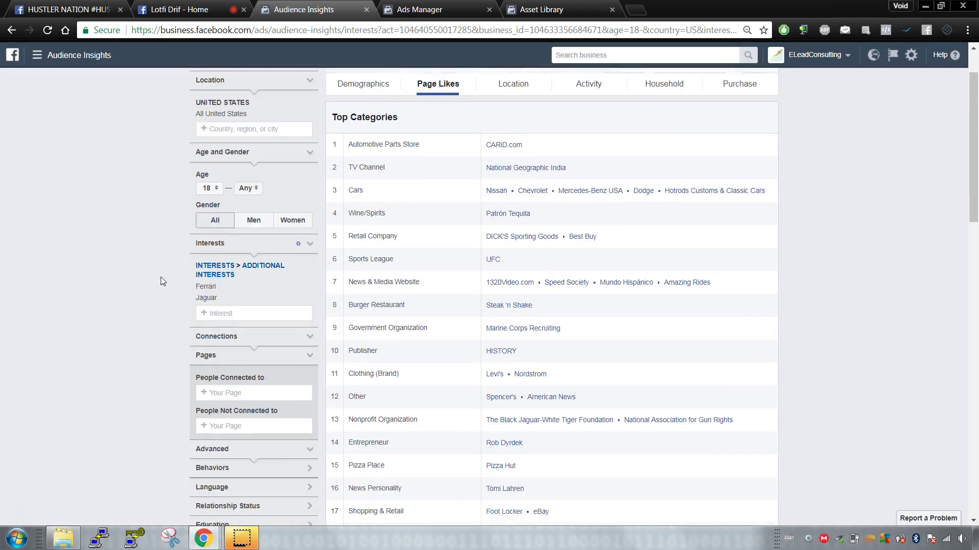
scroll(160, 277, "up", 2)
Place the Ads Manager tab before Audience Insights and include the Ferrari interest in the ad set's detailed targeting.
left_click(415, 11)
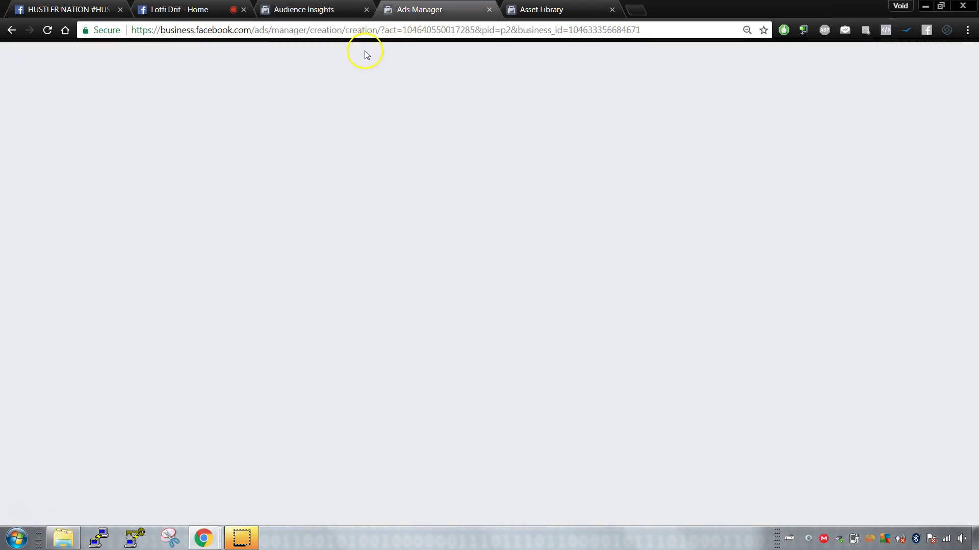
left_click_drag(428, 11, 306, 10)
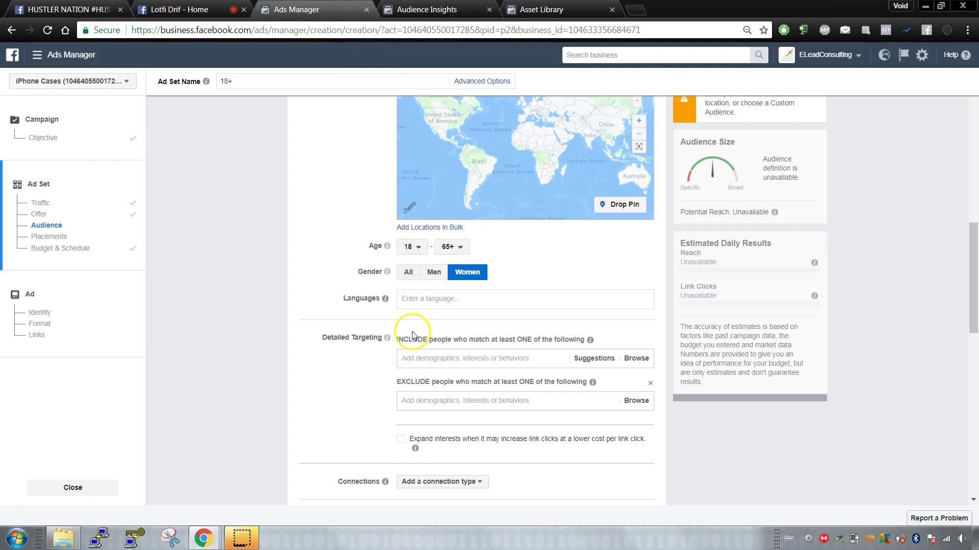
scroll(524, 345, "down", 3)
left_click(516, 233)
type("ferrari")
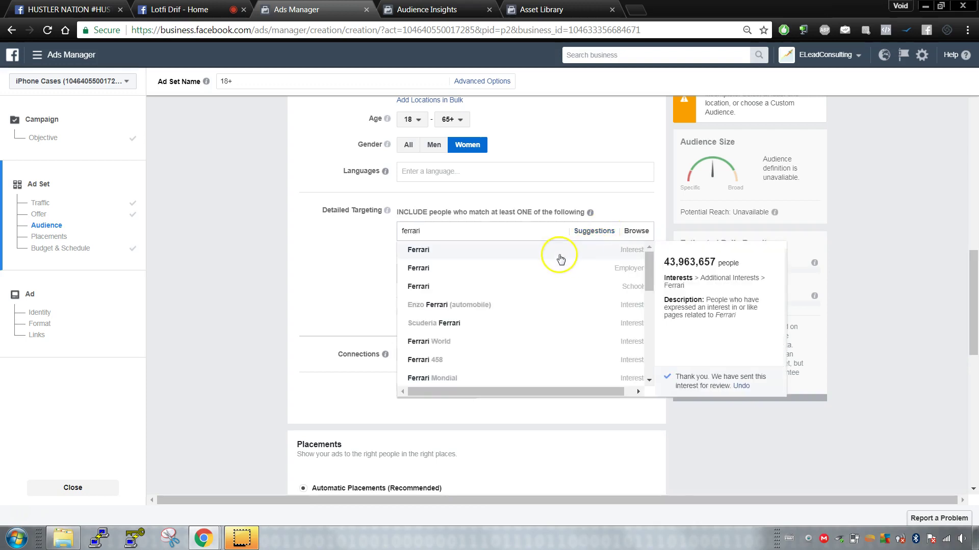
left_click(557, 254)
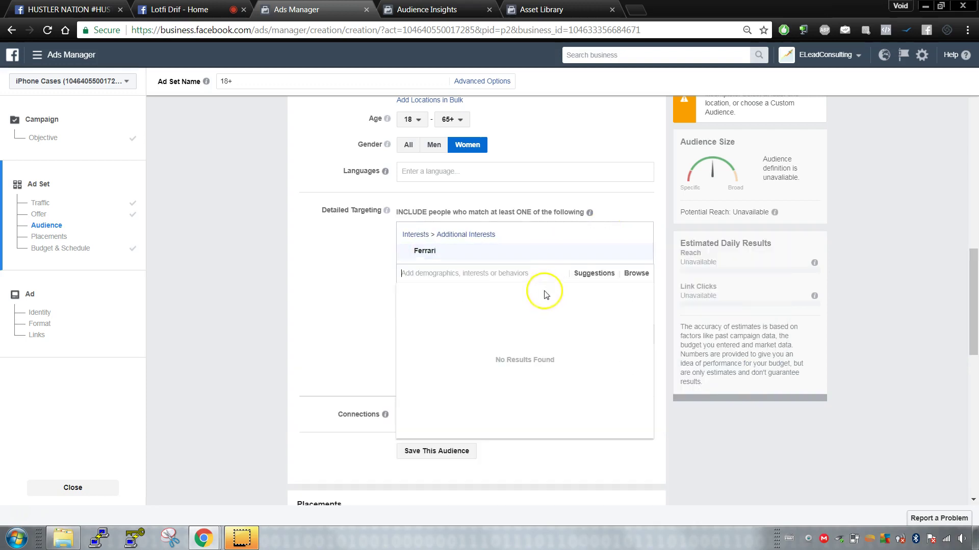
left_click(349, 295)
Narrow the detailed targeting so that people must also match the Rob Dyrdek interest from the Audience Insights list.
left_click(428, 294)
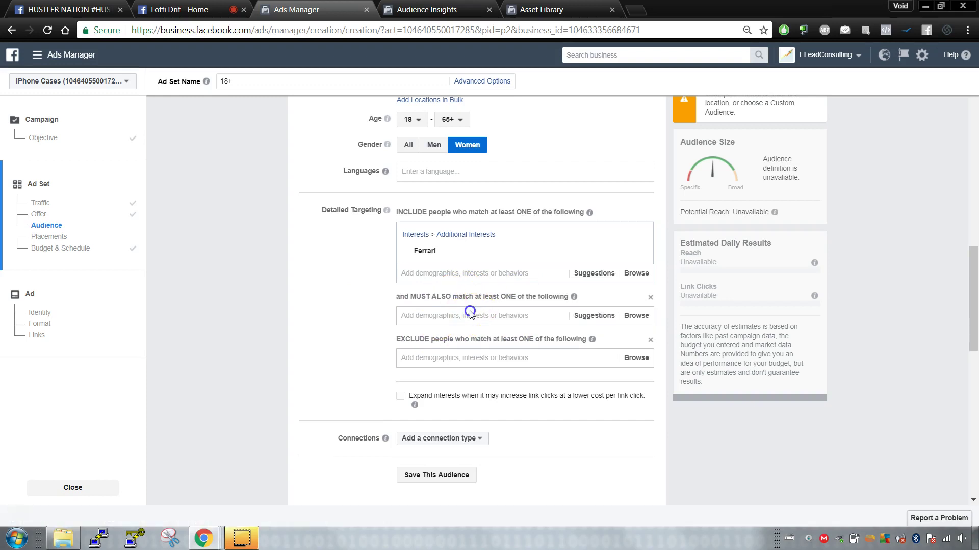
left_click(469, 314)
left_click(431, 9)
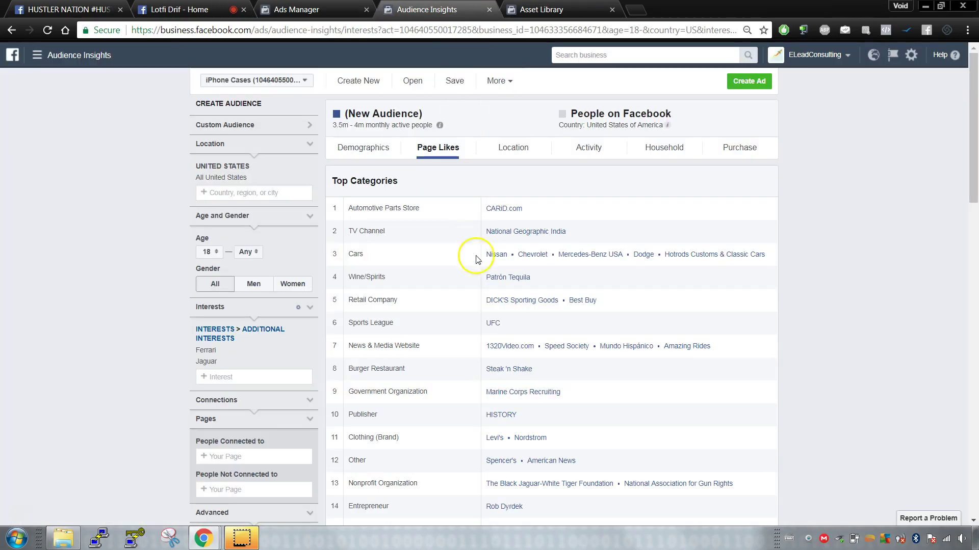
scroll(529, 375, "down", 2)
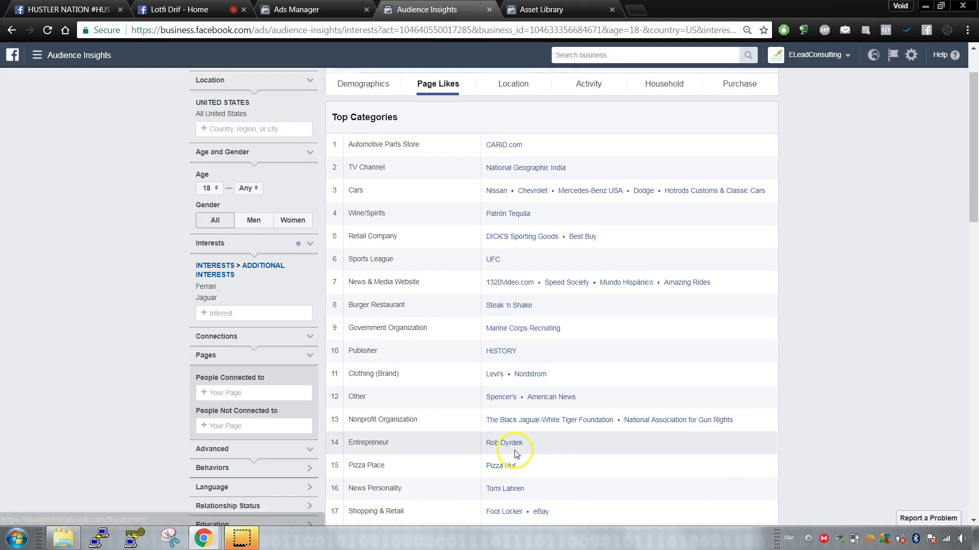
left_click(336, 11)
left_click(512, 311)
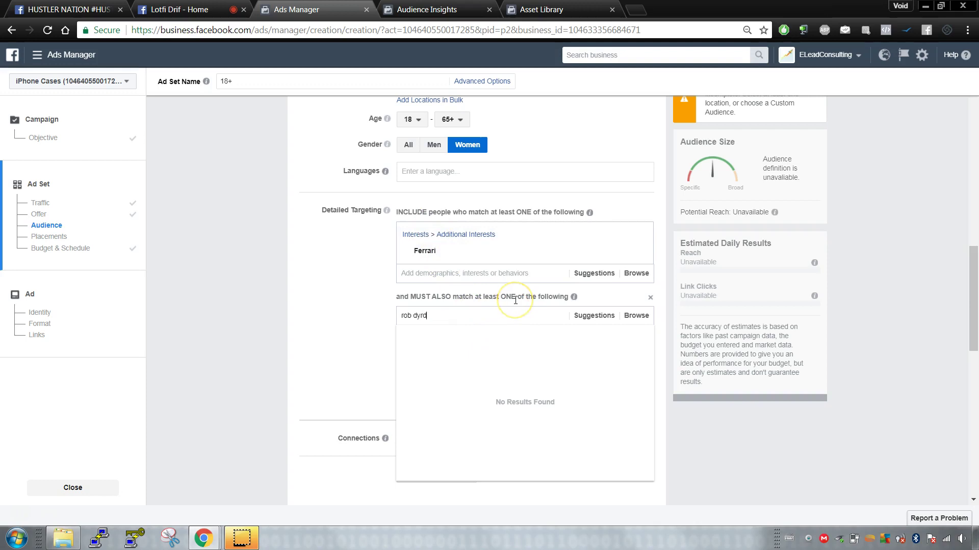
left_click(488, 335)
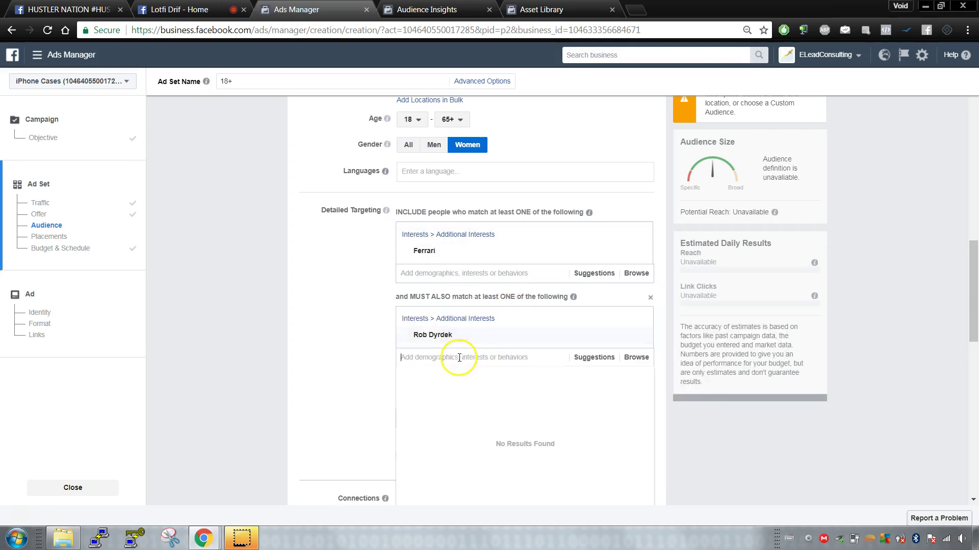
left_click(363, 295)
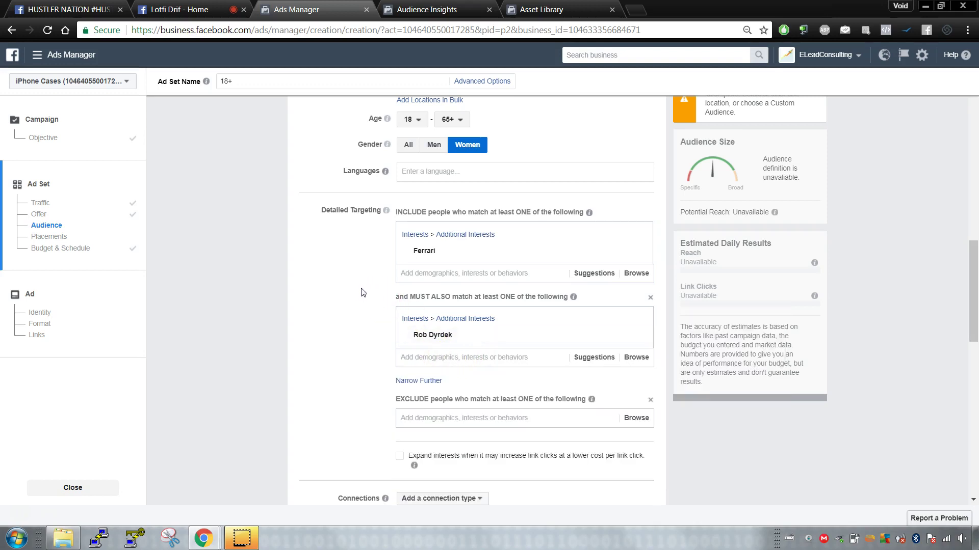
Set the ad set audience's gender to All.
scroll(382, 288, "up", 4)
left_click(404, 338)
scroll(342, 341, "down", 5)
left_click(440, 194)
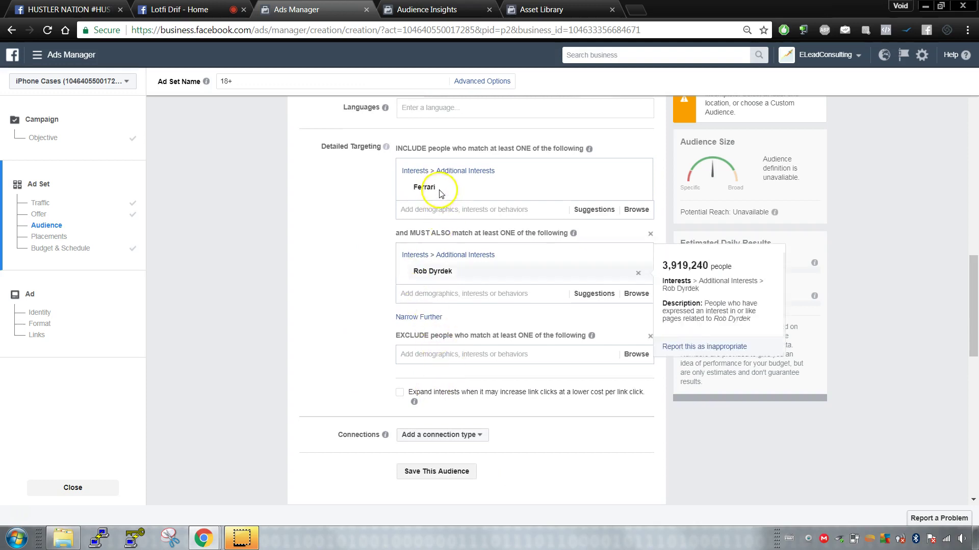
left_click(306, 278)
Add the country United States as an included location for the ad set's audience.
scroll(306, 277, "up", 6)
left_click(393, 351)
scroll(391, 351, "up", 4)
scroll(357, 362, "down", 2)
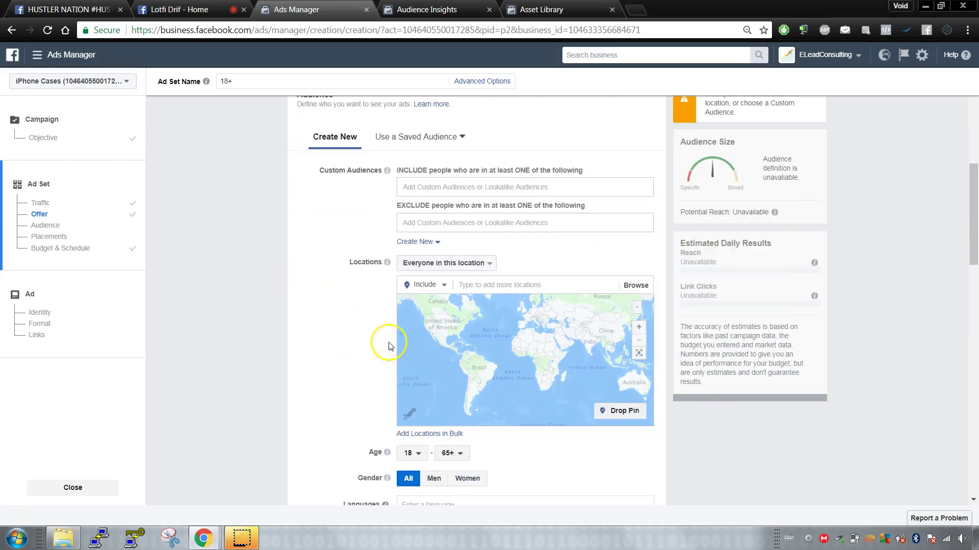
scroll(390, 345, "down", 1)
left_click(517, 264)
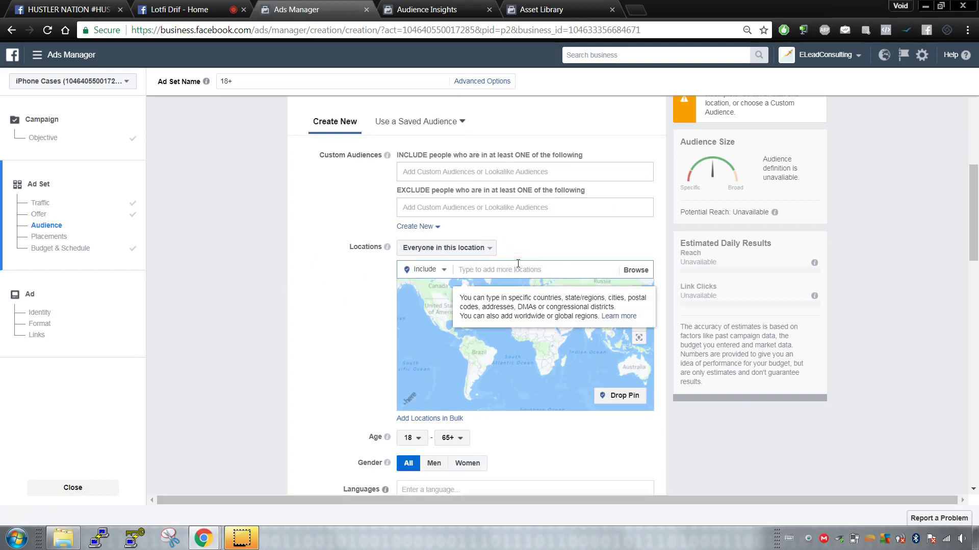
type("ur")
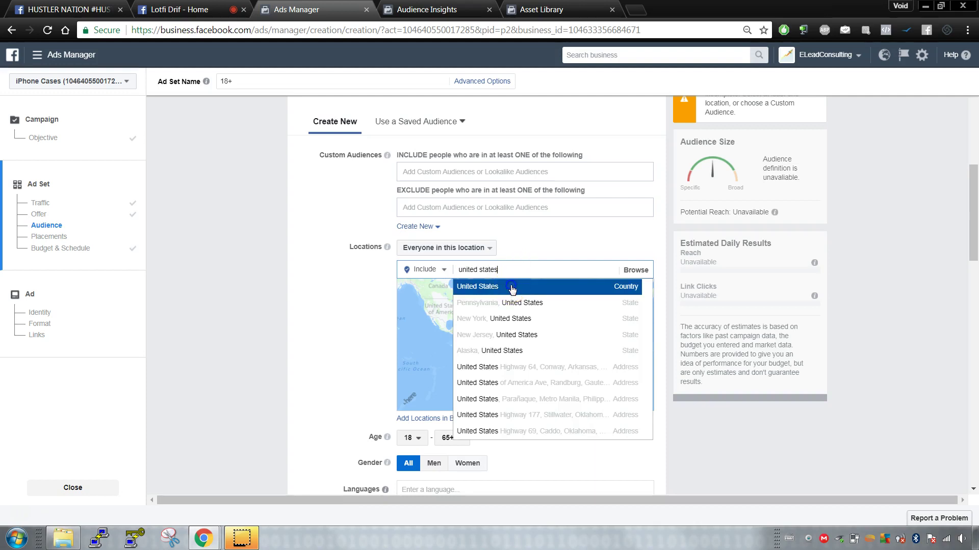
key("Return")
scroll(437, 468, "down", 3)
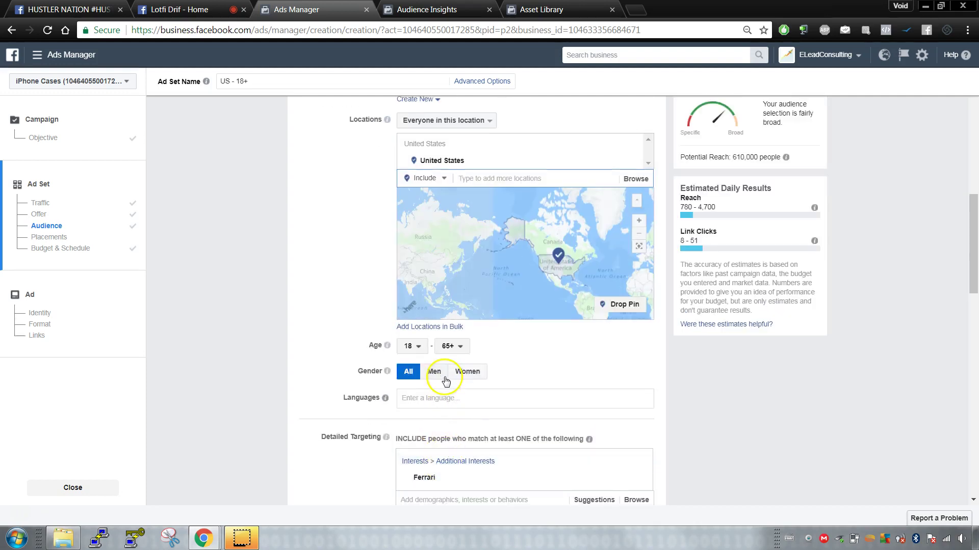
Set the ad set audience's gender to Men and check the maximum age choices without changing them.
left_click(443, 376)
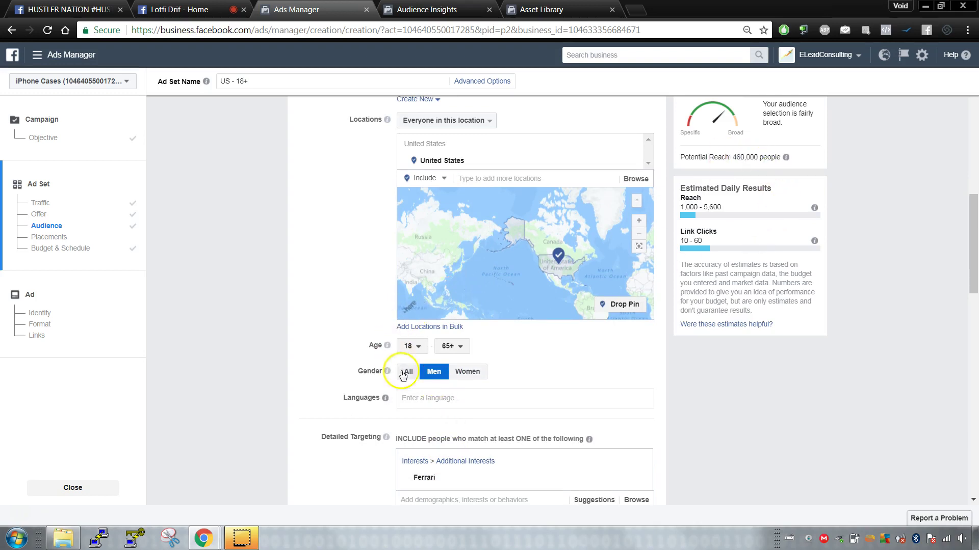
left_click(448, 346)
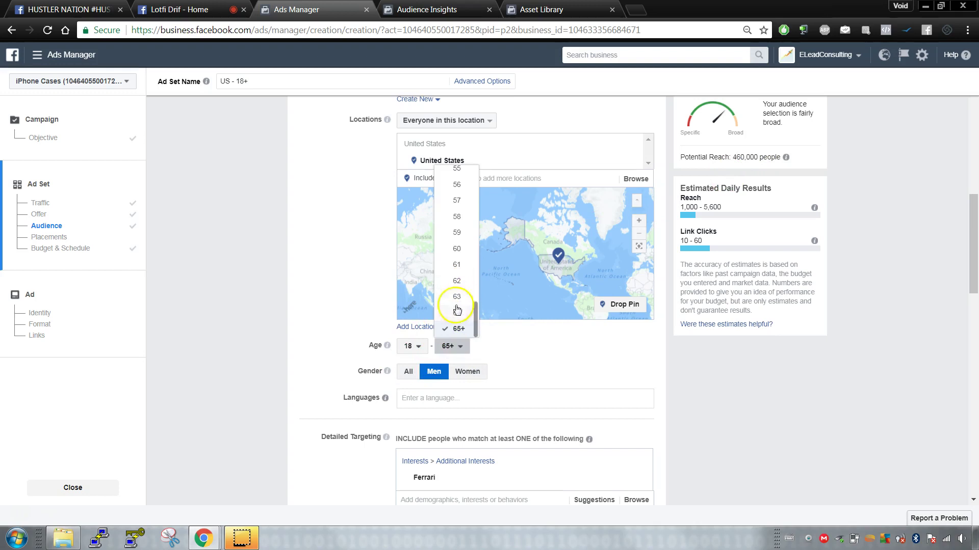
left_click(344, 310)
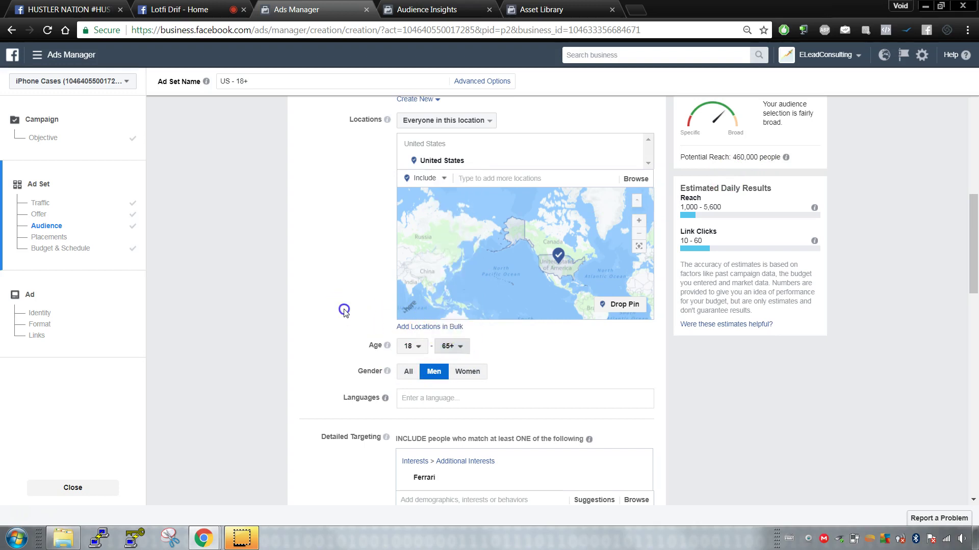
Check the live video page for comments, and review the ad set's custom audience and detailed targeting settings in Ads Manager.
left_click(171, 10)
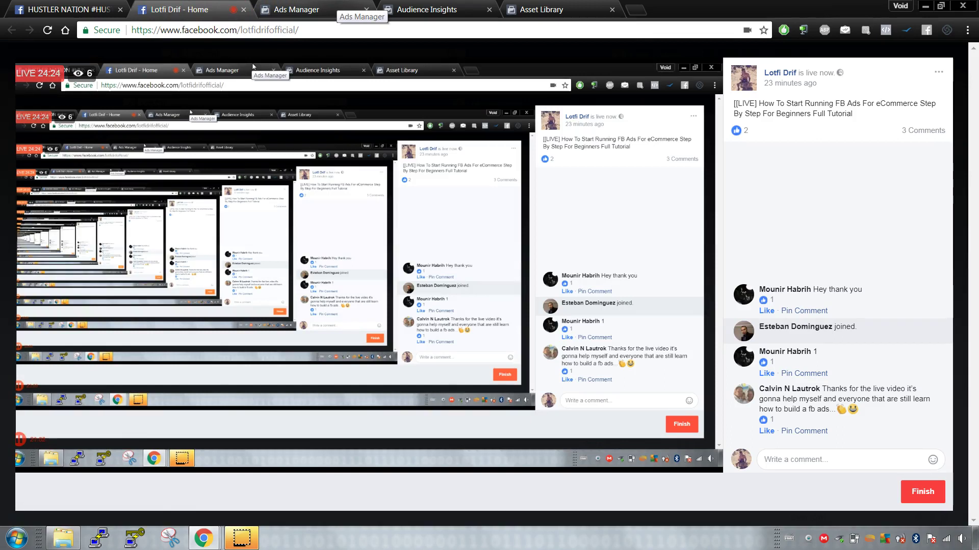
left_click(338, 7)
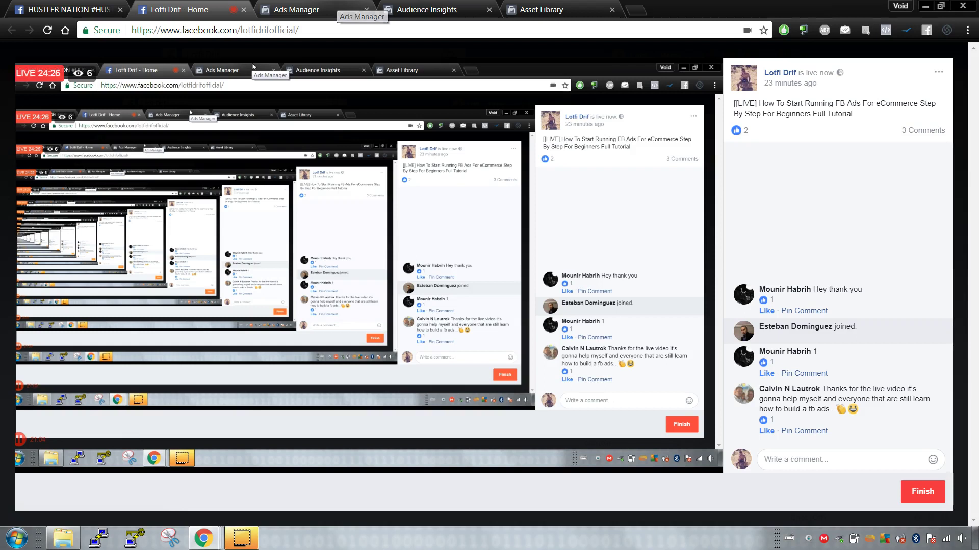
scroll(281, 208, "up", 3)
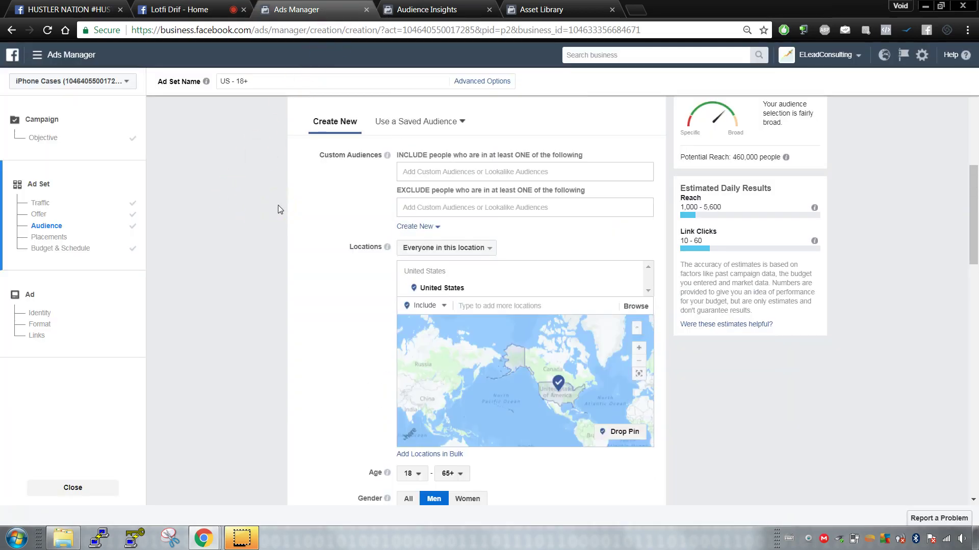
triple_click(427, 190)
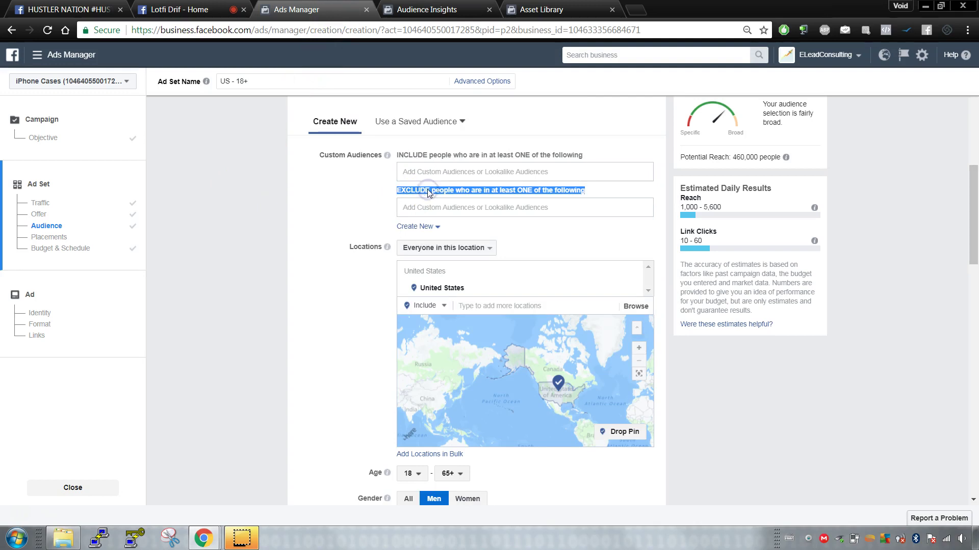
left_click(427, 190)
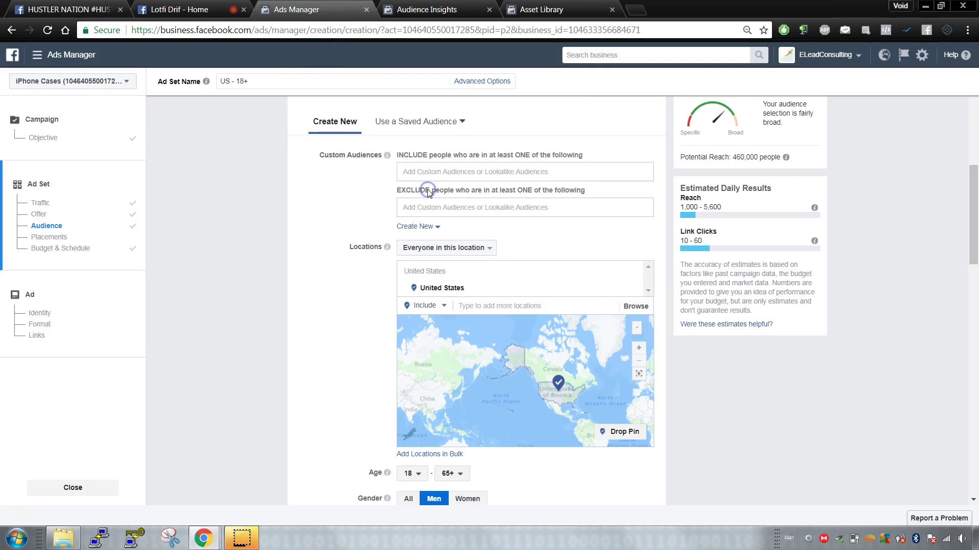
left_click(359, 206)
left_click(183, 10)
left_click(318, 9)
scroll(279, 222, "down", 5)
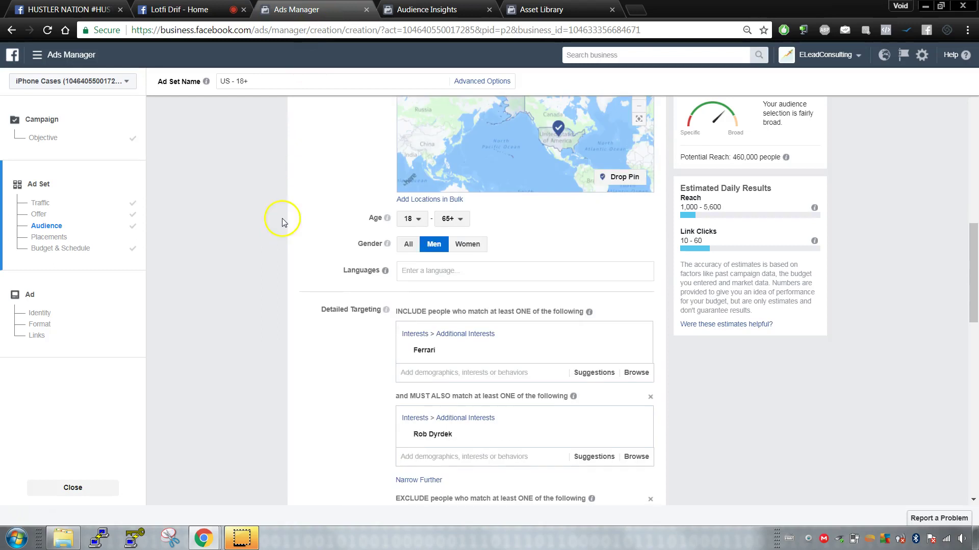
scroll(279, 222, "down", 4)
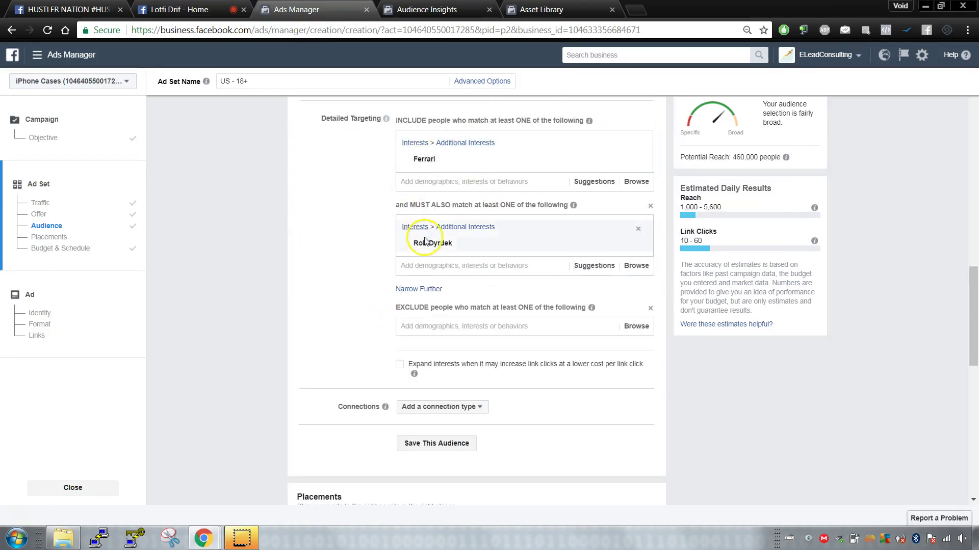
Switch to Audience Insights and remove the Jaguar interest from the audience, keeping Ferrari.
left_click(408, 10)
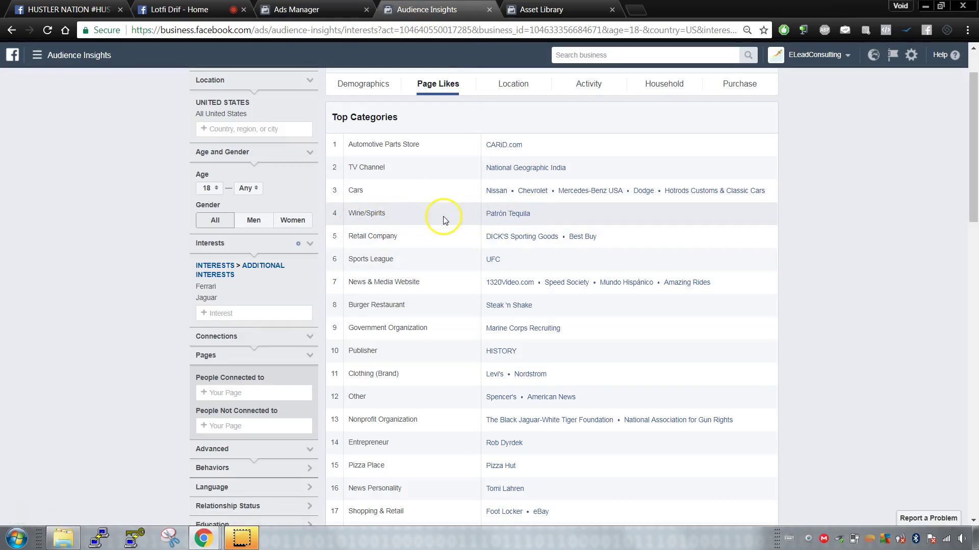
scroll(415, 257, "down", 1)
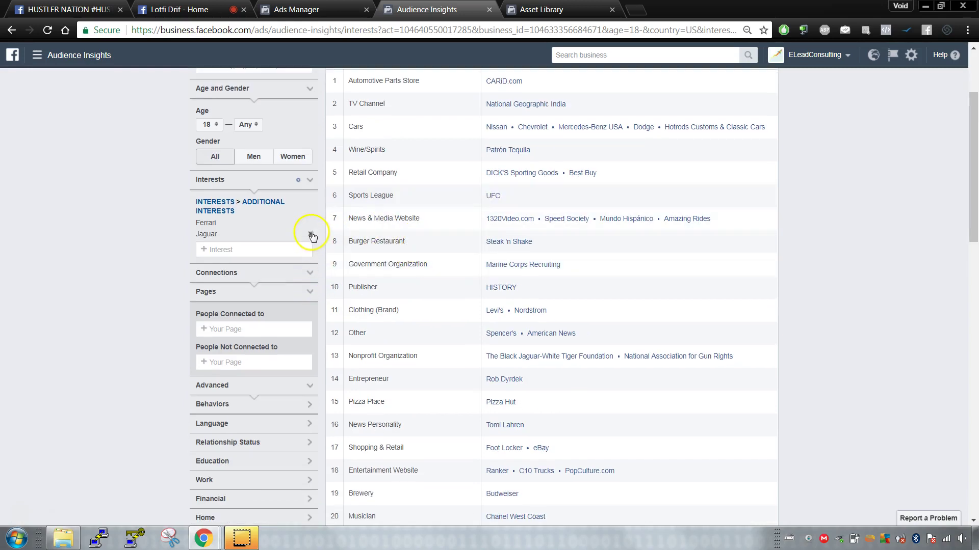
left_click(311, 238)
Examine the top categories and page likes of the Ferrari audience for related interests.
scroll(400, 289, "up", 2)
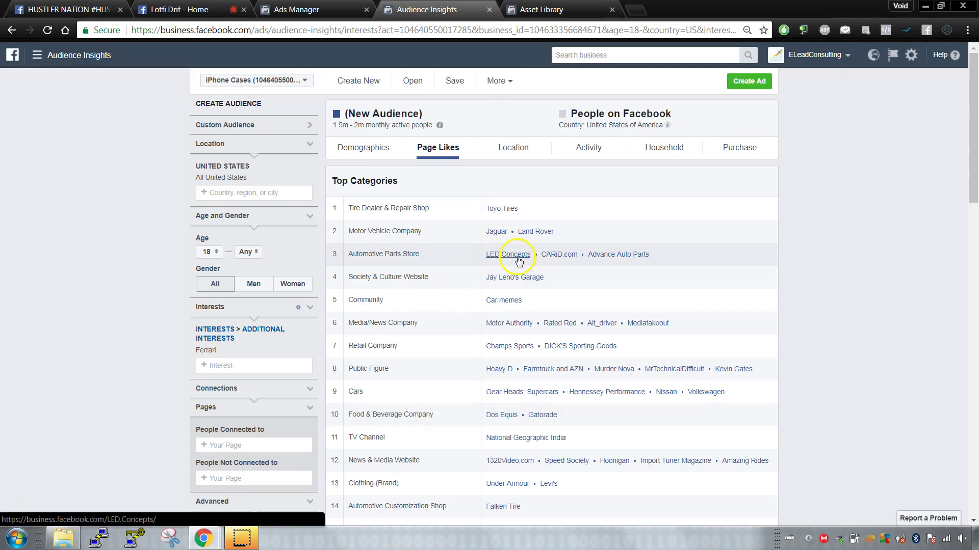
scroll(454, 286, "down", 1)
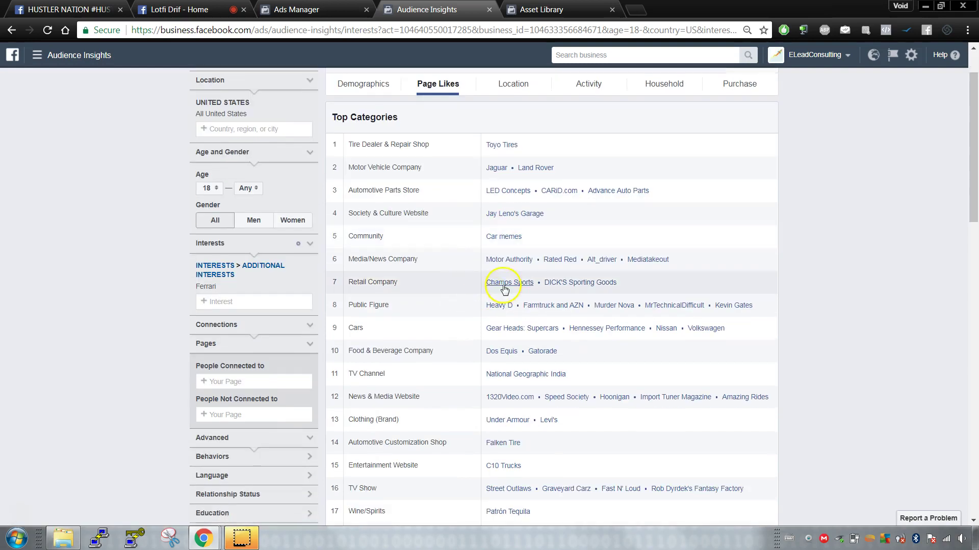
scroll(498, 278, "down", 2)
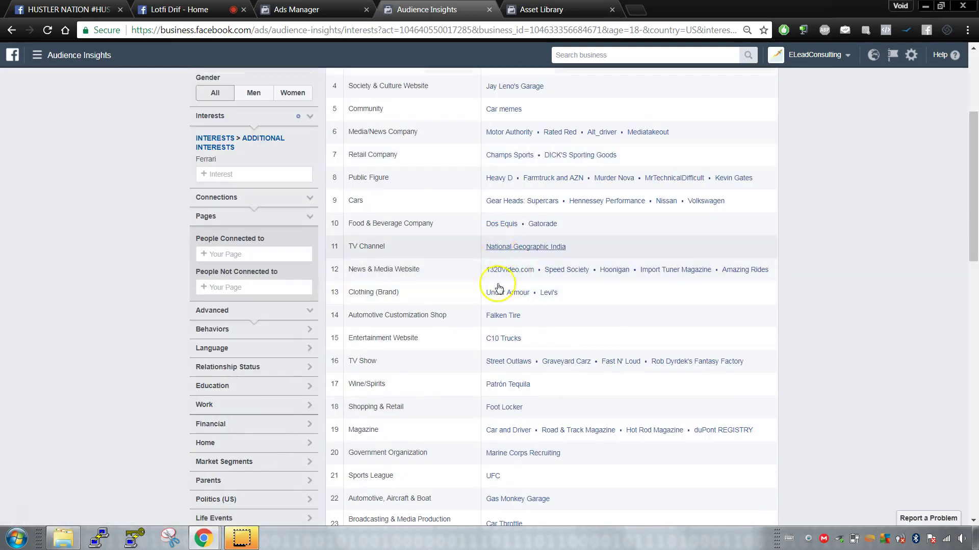
scroll(494, 258, "down", 13)
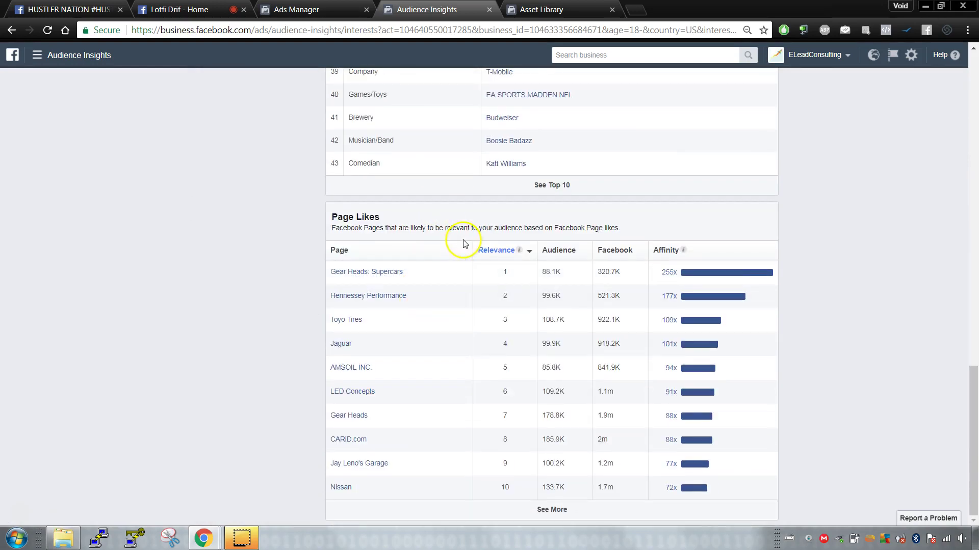
left_click(316, 10)
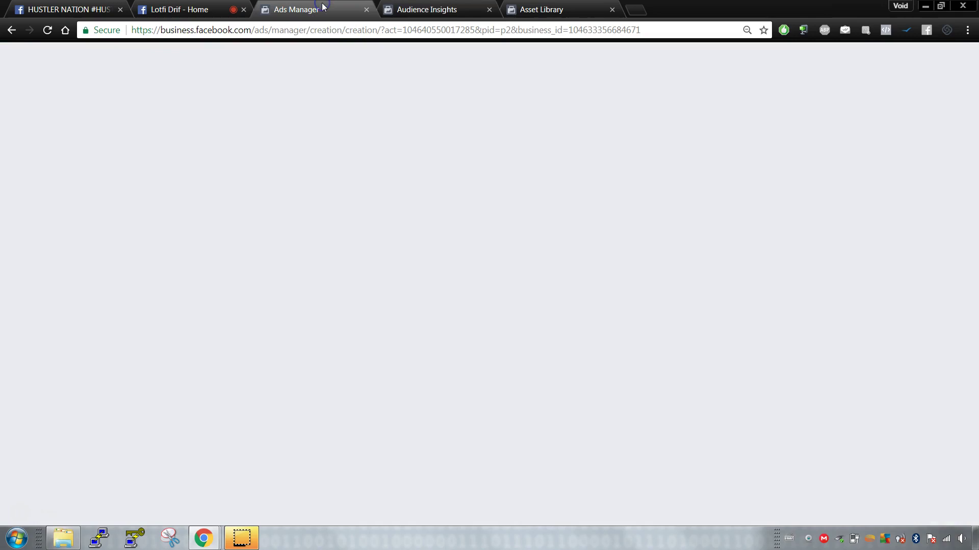
left_click(426, 10)
scroll(361, 163, "up", 12)
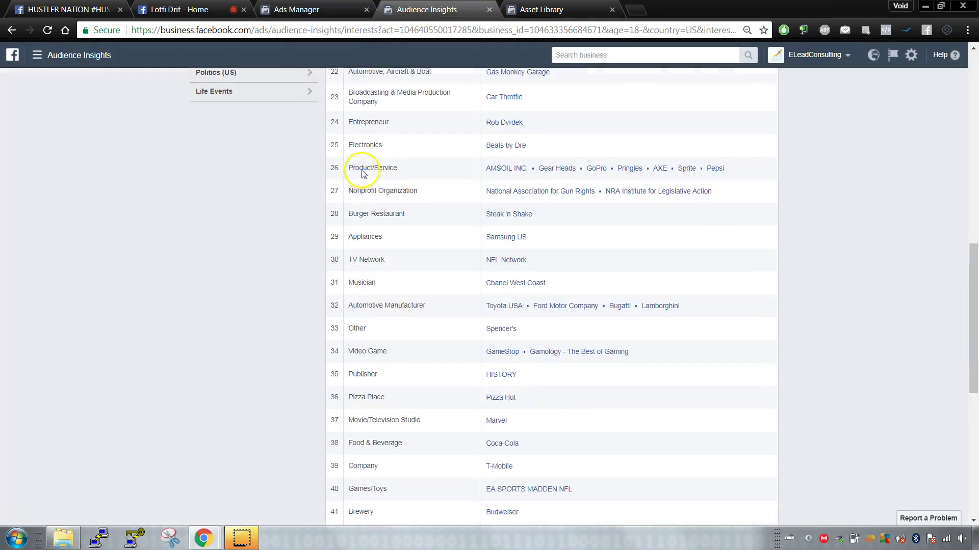
scroll(246, 236, "up", 6)
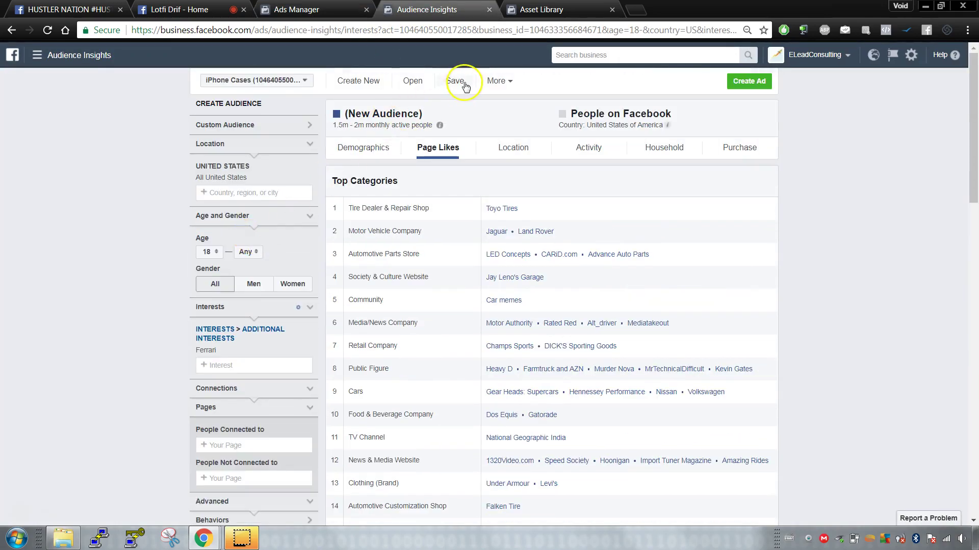
Close Audience Insights without saving the audience and return to the ad set in Ads Manager.
left_click(455, 82)
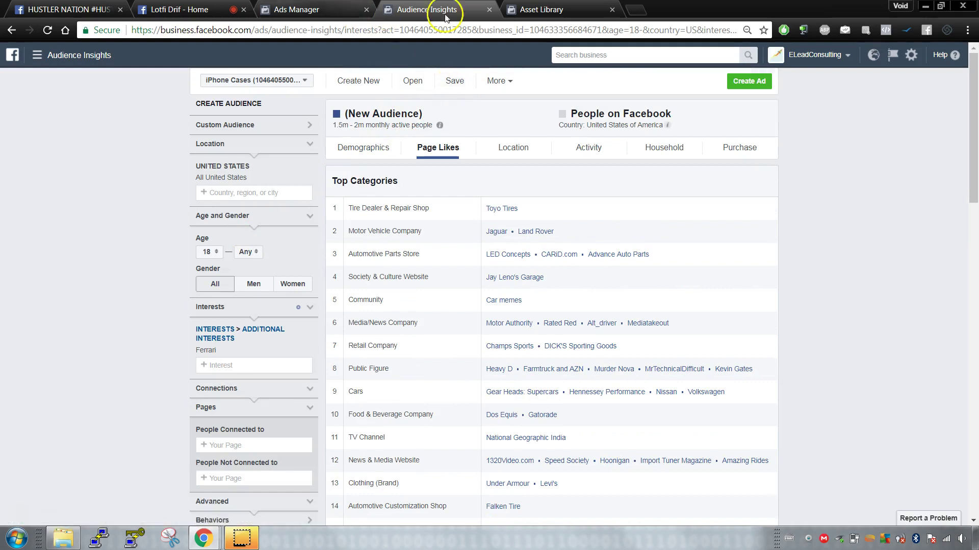
left_click(306, 9)
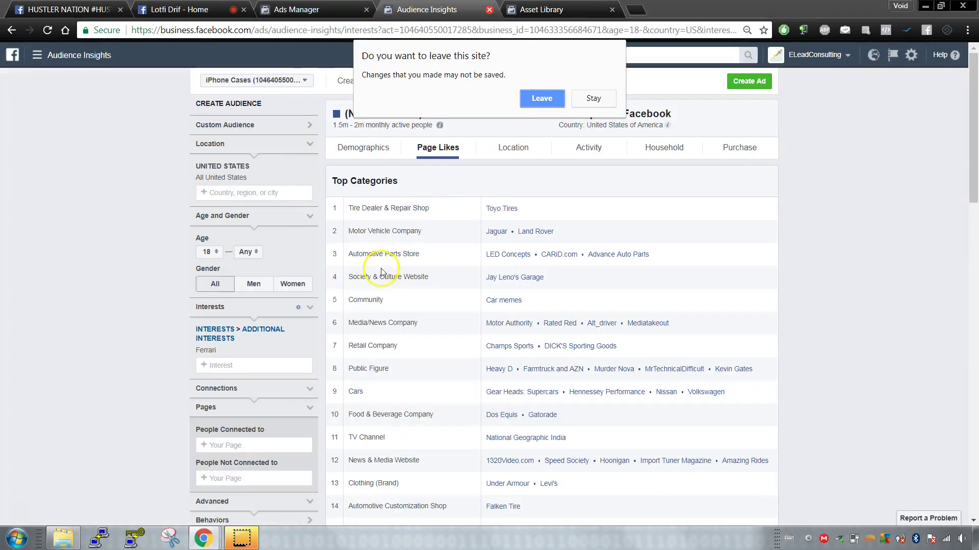
left_click(532, 99)
left_click(489, 9)
left_click(298, 10)
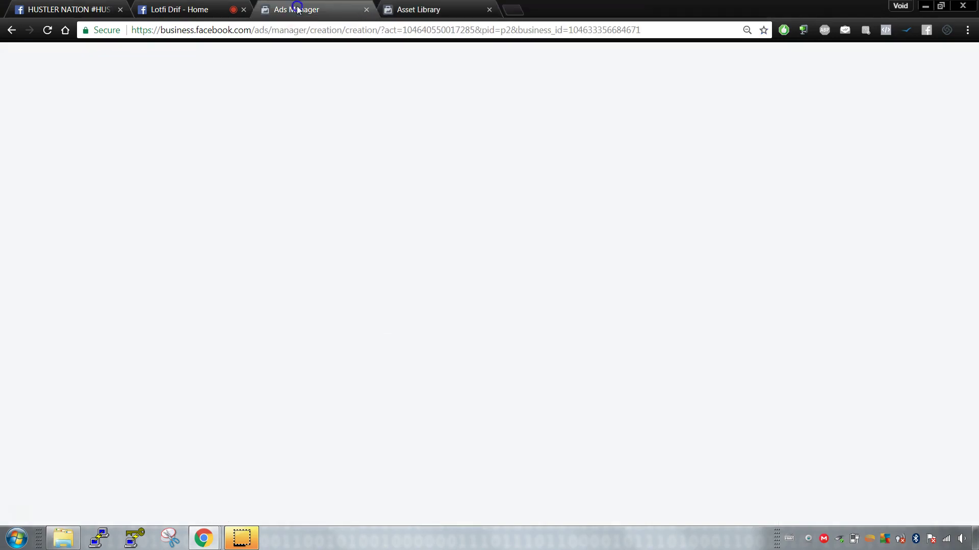
scroll(297, 262, "down", 4)
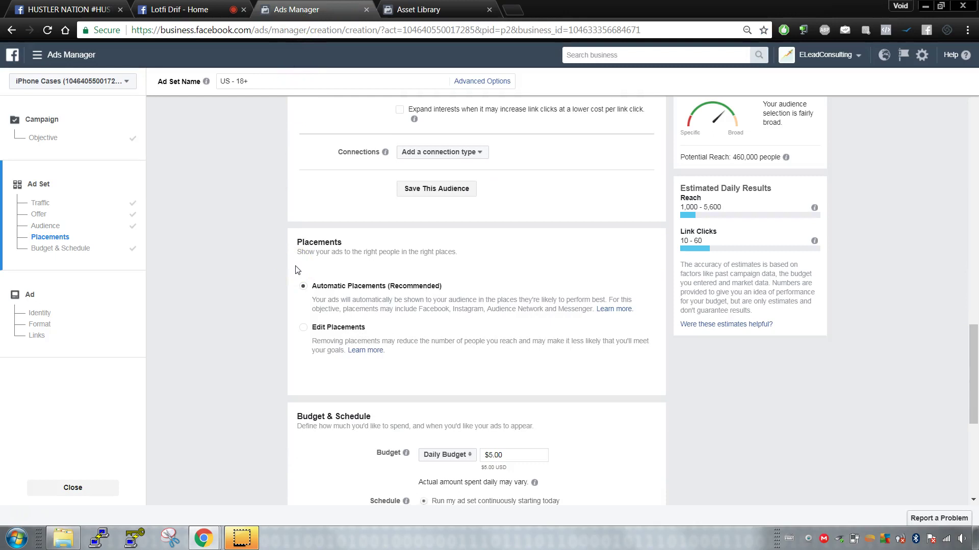
scroll(297, 271, "up", 4)
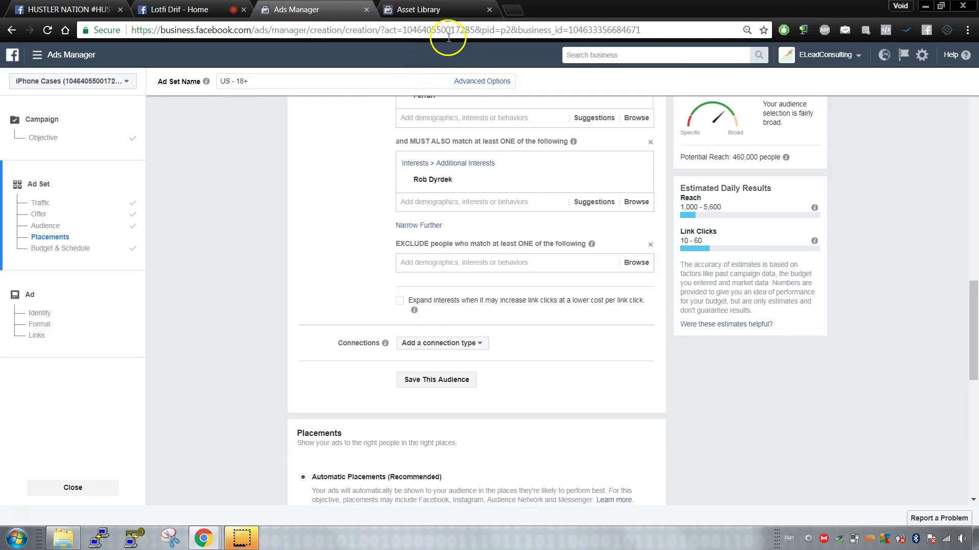
Load the Canva website in the tab that holds the Asset Library.
left_click(407, 16)
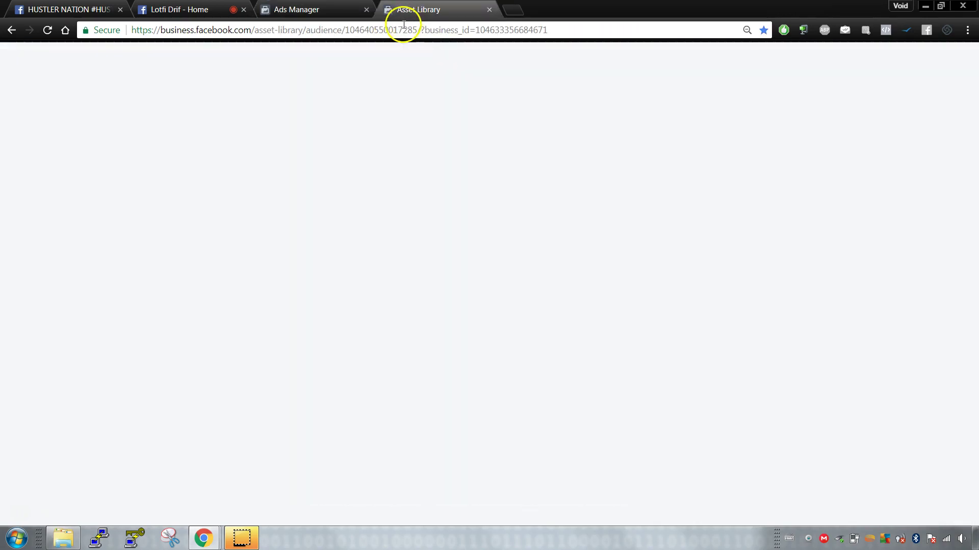
left_click(436, 27)
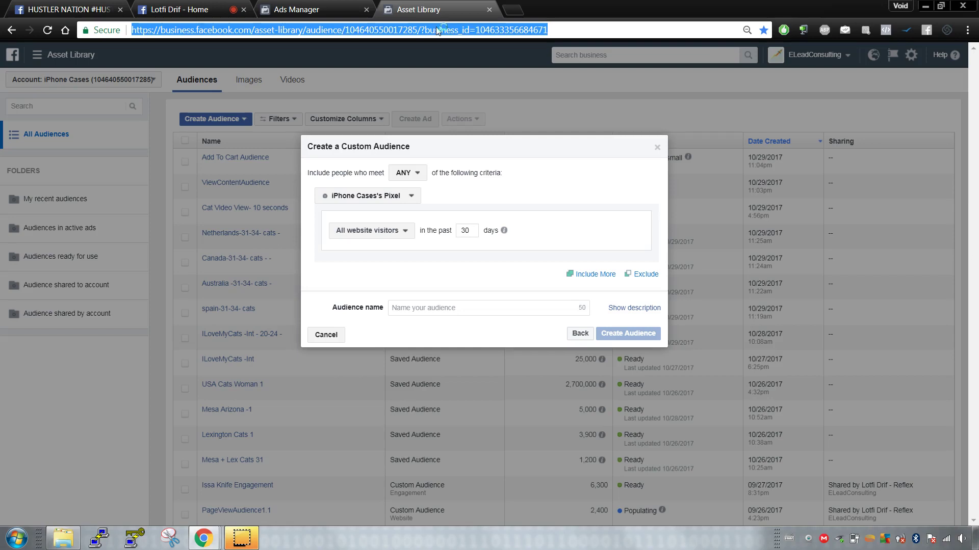
type("canva")
key("Return")
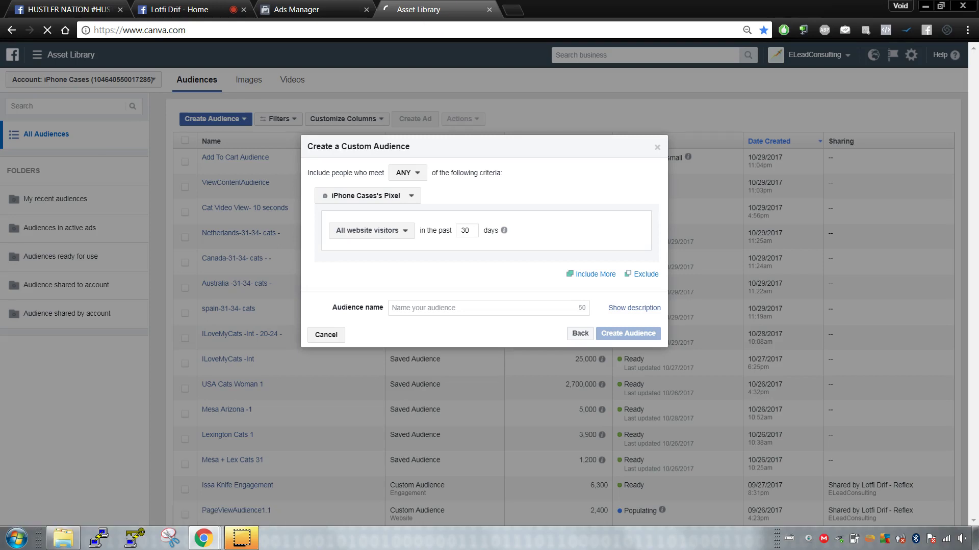
Switch back to Ads Manager and look through the connection types available for the ad set's audience.
key("ctrl+shift+Tab")
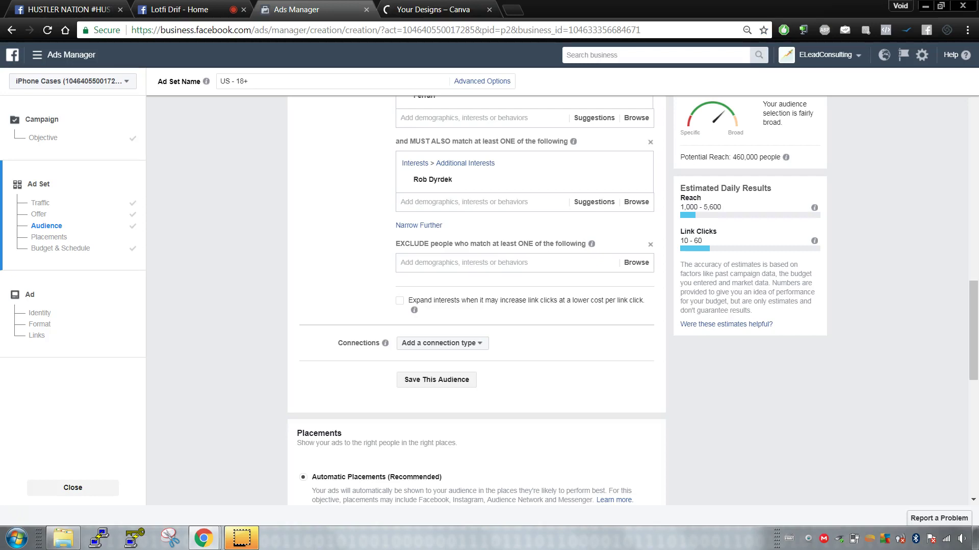
left_click(443, 343)
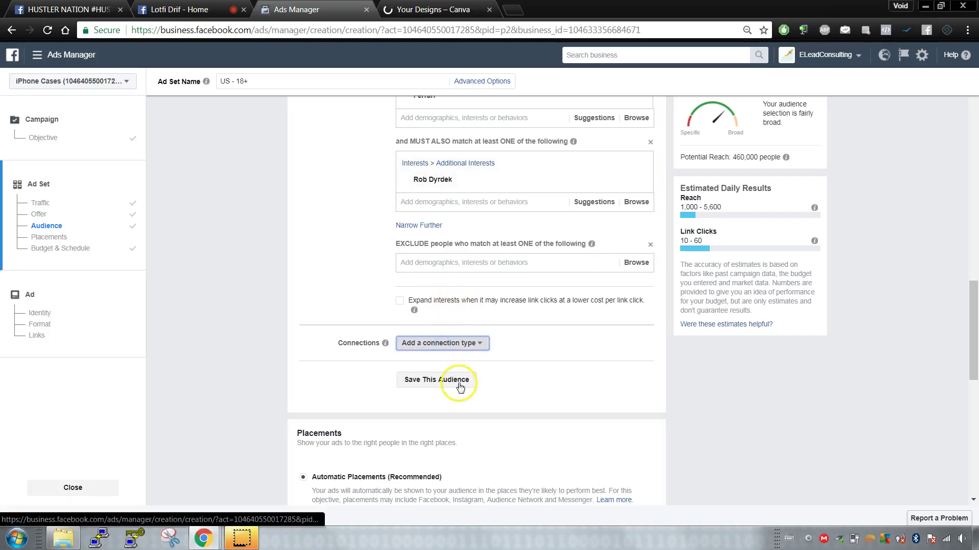
left_click(422, 349)
mouse_move(449, 279)
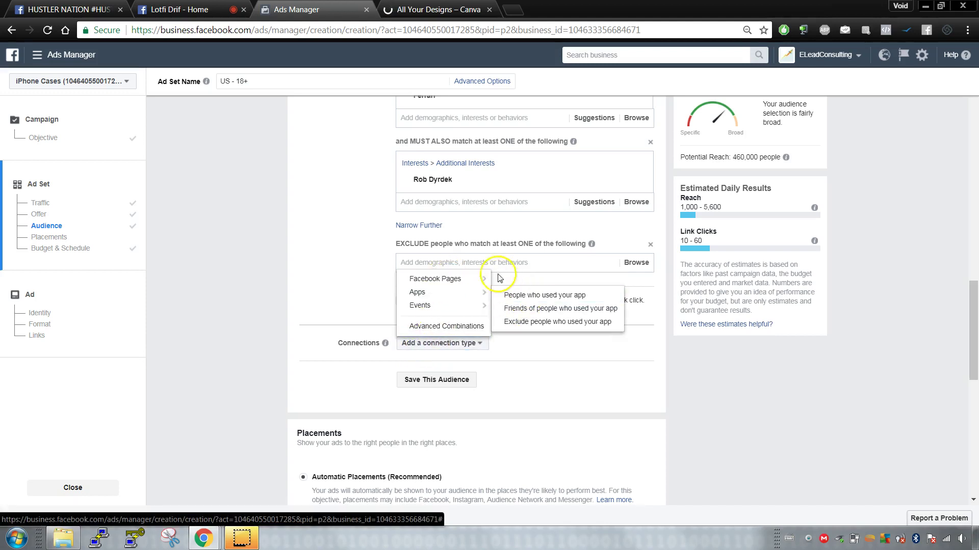
left_click(336, 291)
Look through the minimum and maximum age options of the ad set's audience, leaving the age range as it is.
scroll(337, 298, "down", 1)
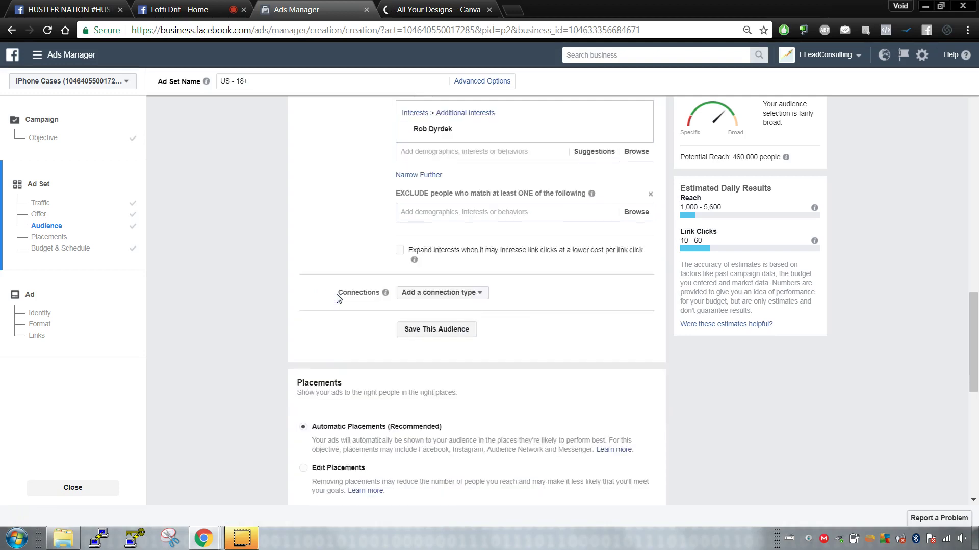
scroll(337, 298, "down", 5)
scroll(337, 298, "up", 6)
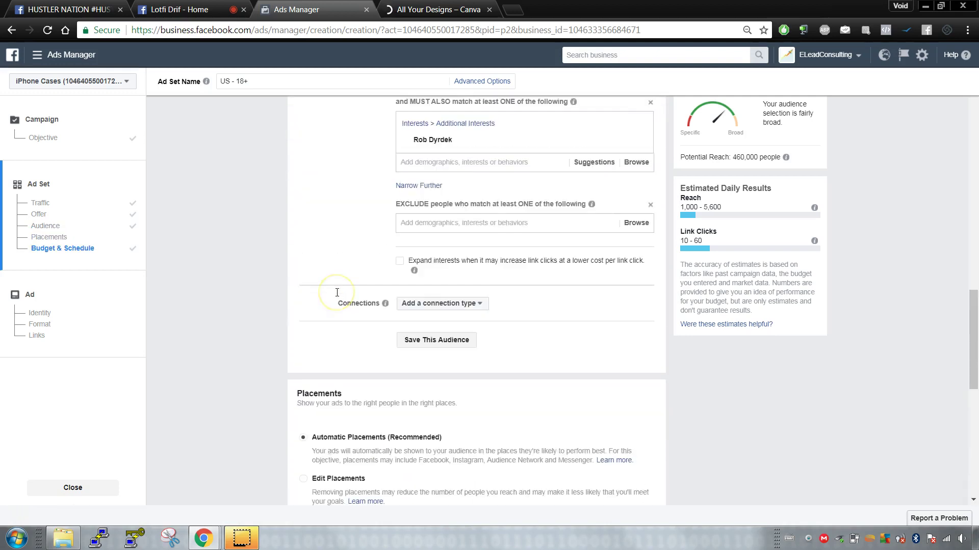
scroll(337, 293, "up", 8)
left_click(414, 354)
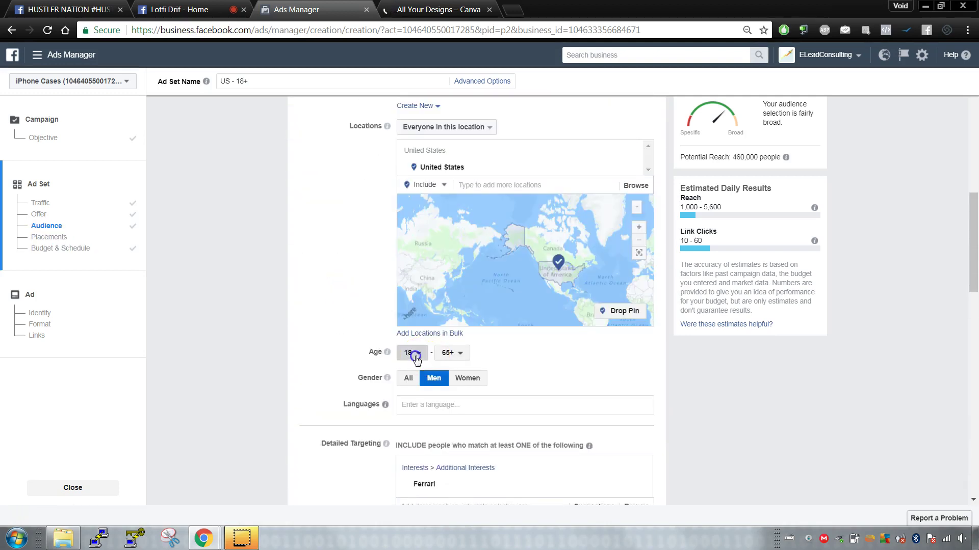
left_click(453, 353)
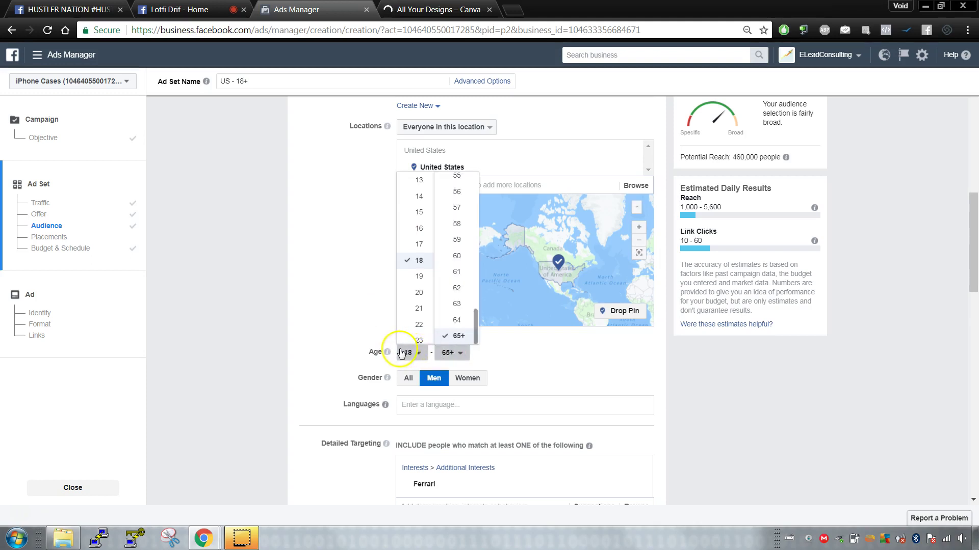
left_click(489, 358)
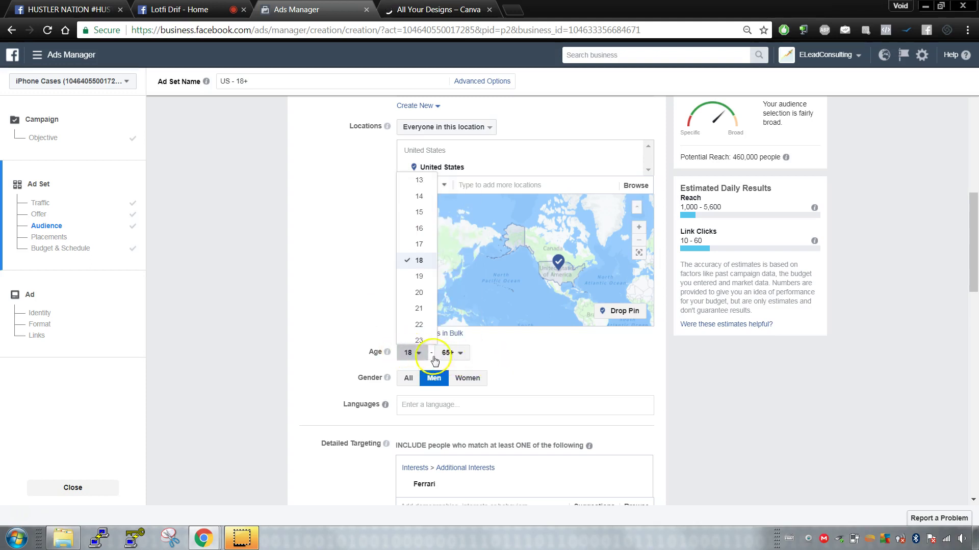
left_click(448, 353)
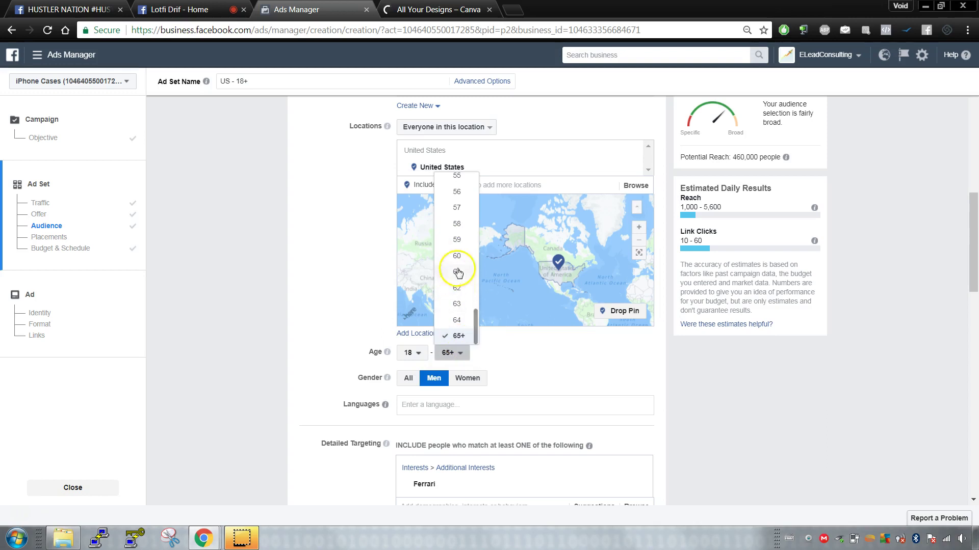
left_click(518, 343)
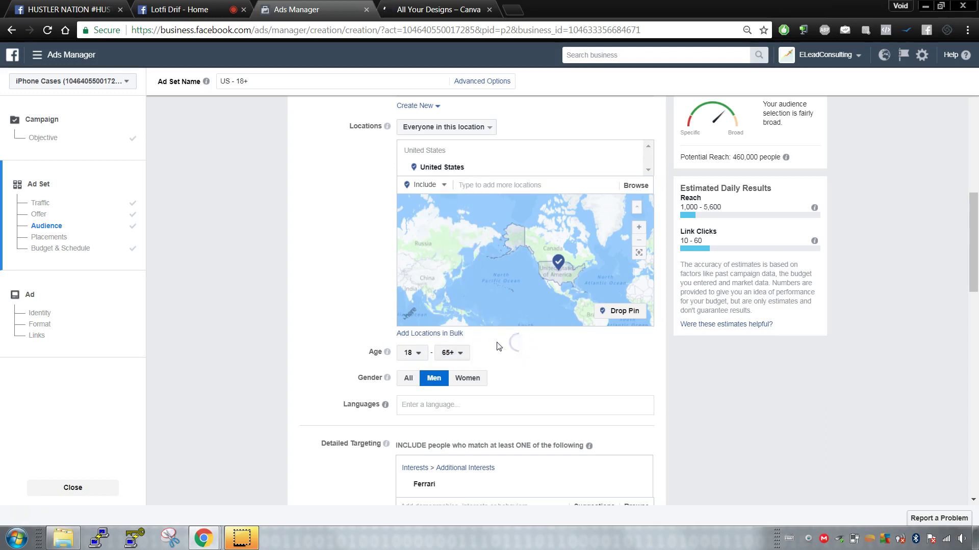
Check the live video page, return to Ads Manager and review the ad set's targeting, placements and budget sections.
left_click(187, 11)
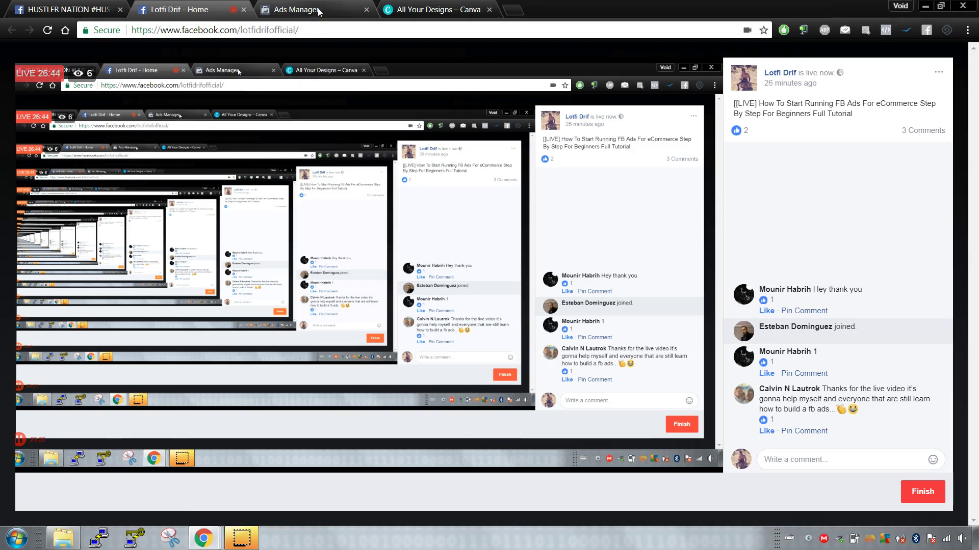
left_click(318, 11)
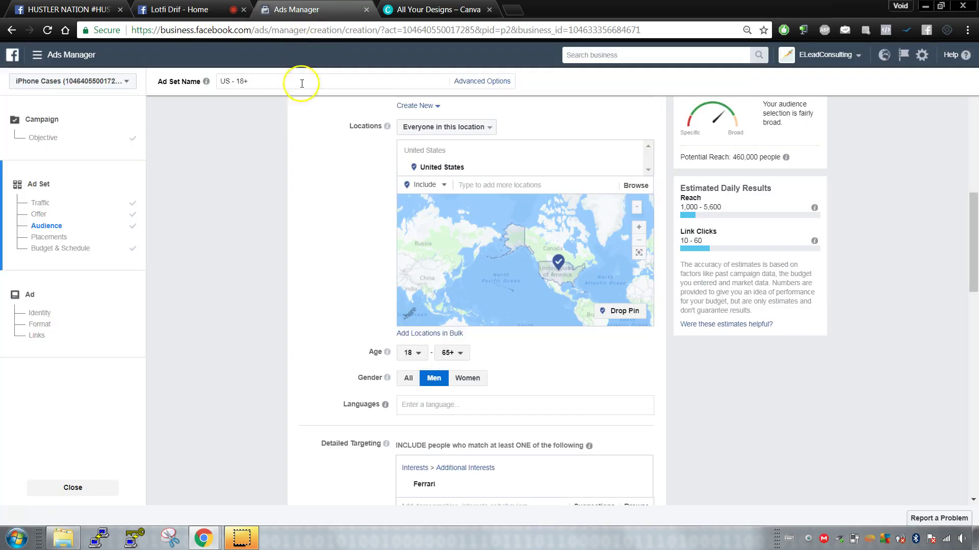
scroll(299, 229, "down", 5)
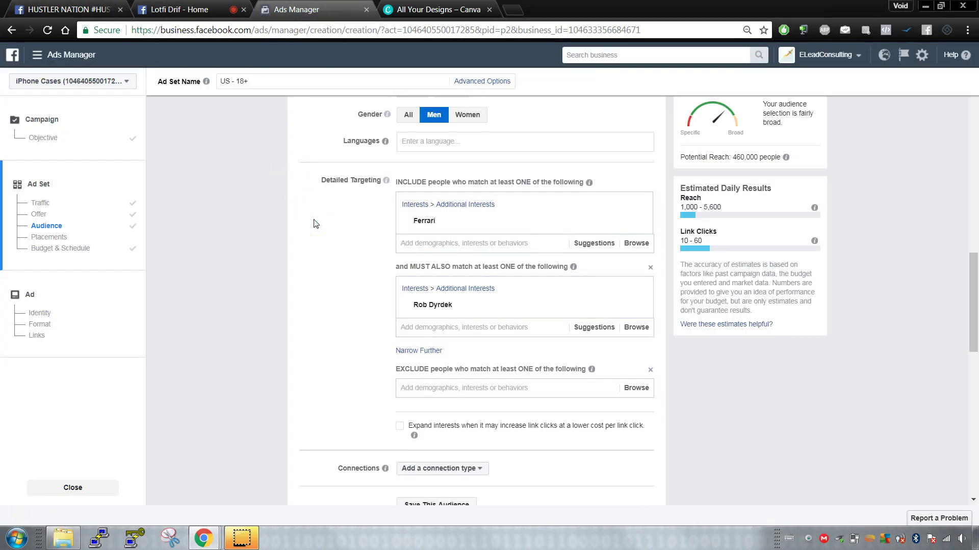
scroll(315, 224, "down", 2)
scroll(316, 224, "down", 1)
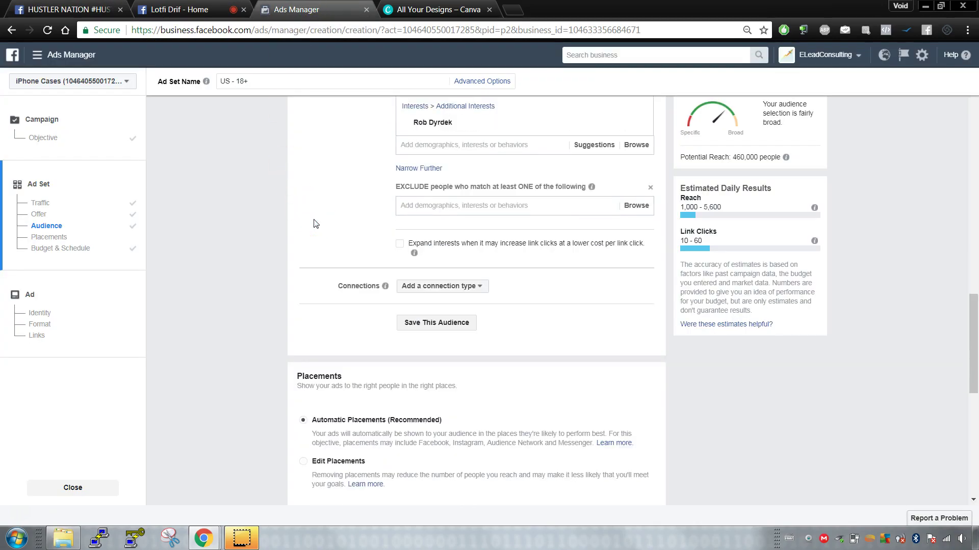
scroll(316, 225, "down", 4)
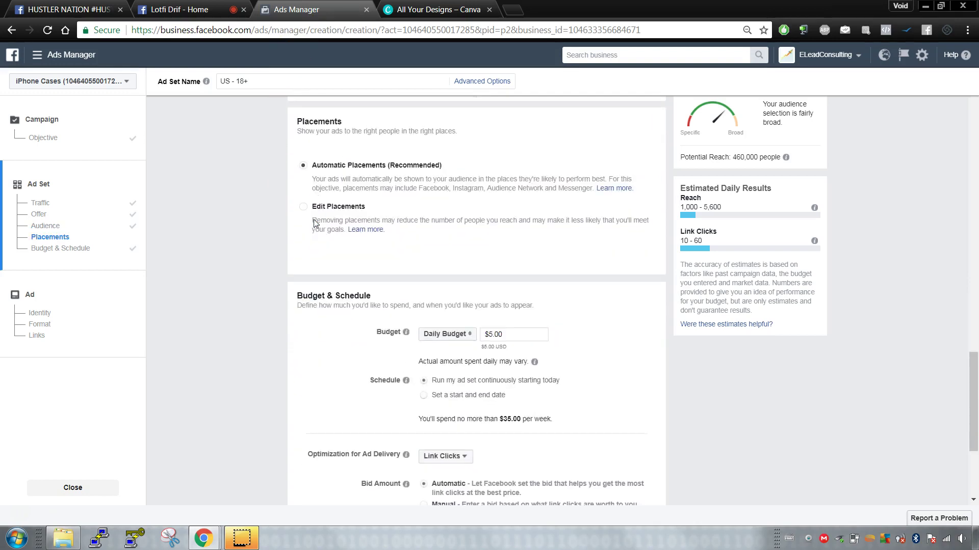
scroll(316, 224, "down", 2)
scroll(316, 225, "up", 2)
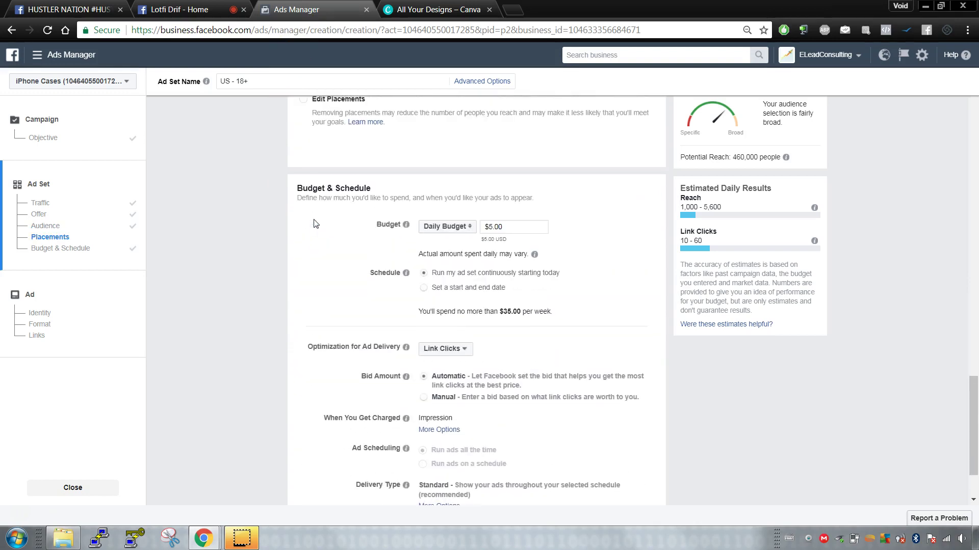
Examine the device and platform options under Edit Placements and return the ad set to Automatic Placements.
left_click(314, 207)
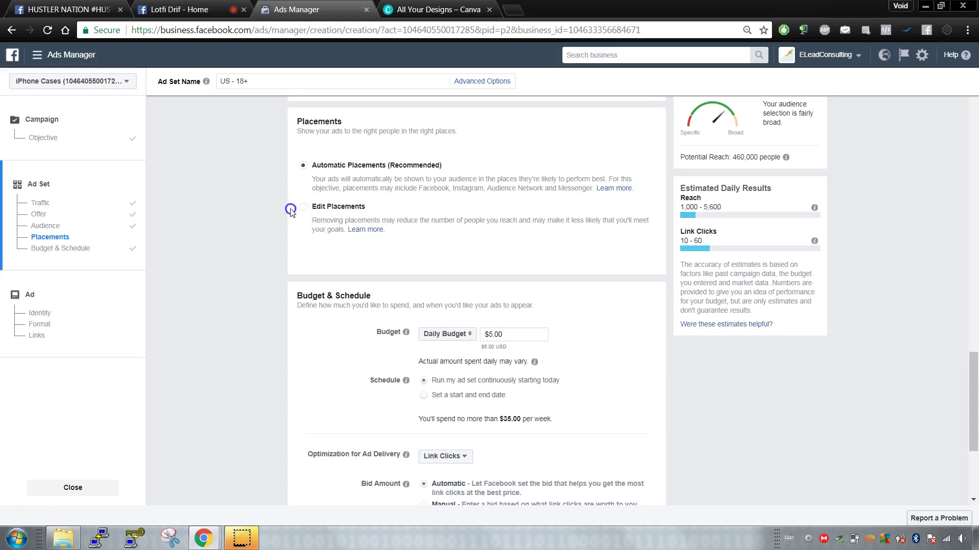
left_click(312, 209)
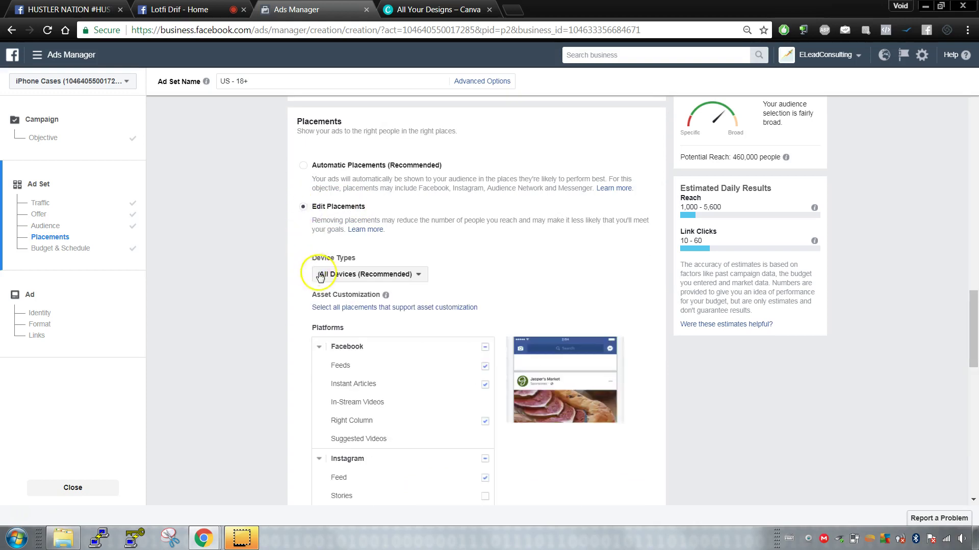
scroll(317, 275, "down", 2)
scroll(310, 290, "down", 4)
scroll(312, 280, "up", 5)
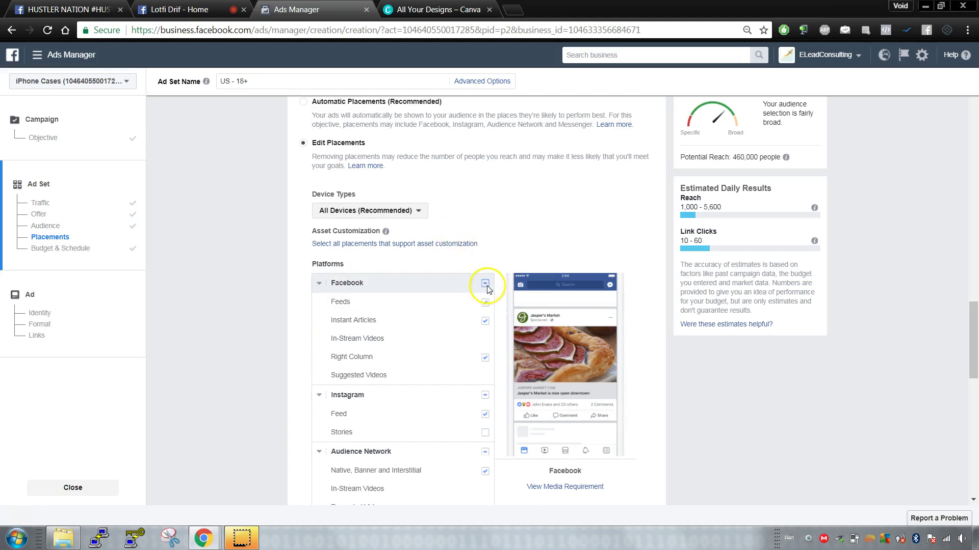
scroll(431, 367, "down", 5)
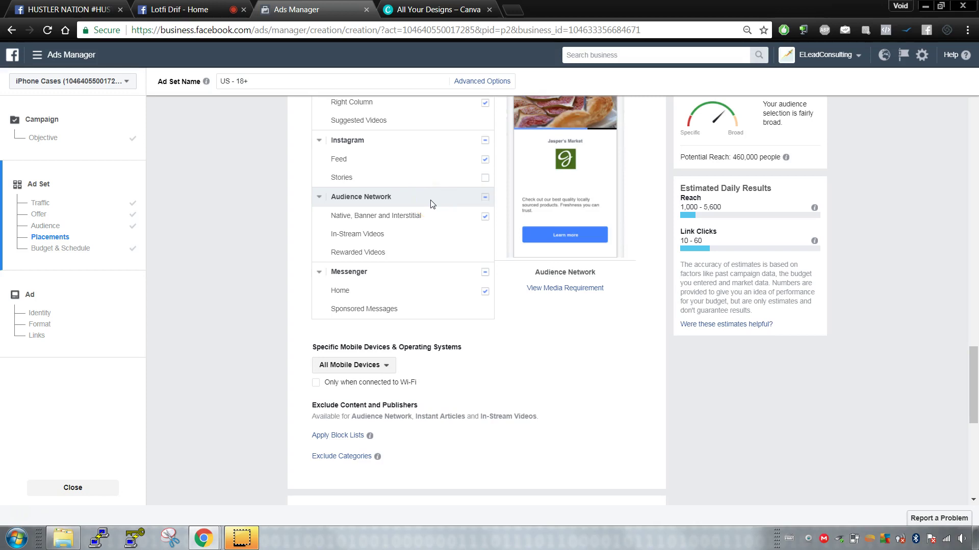
scroll(286, 285, "up", 6)
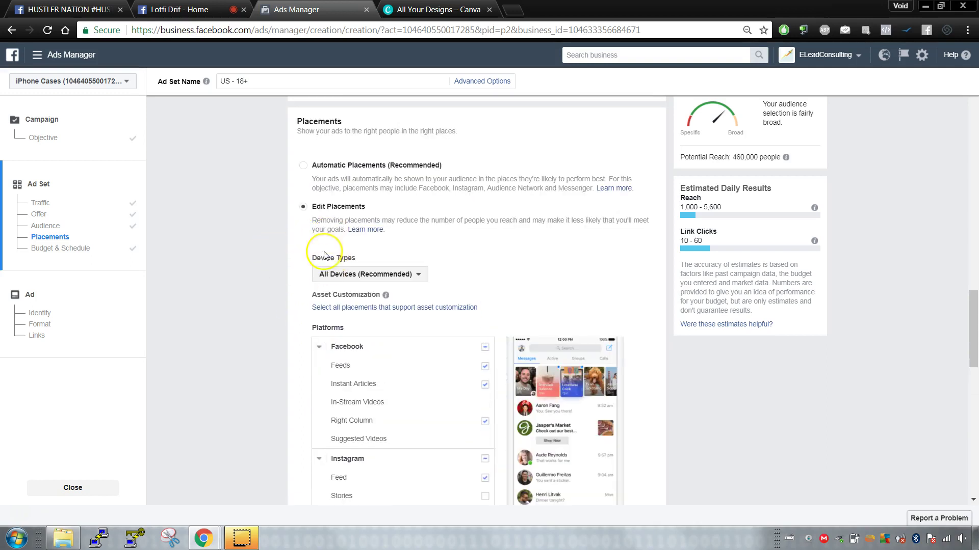
left_click(307, 165)
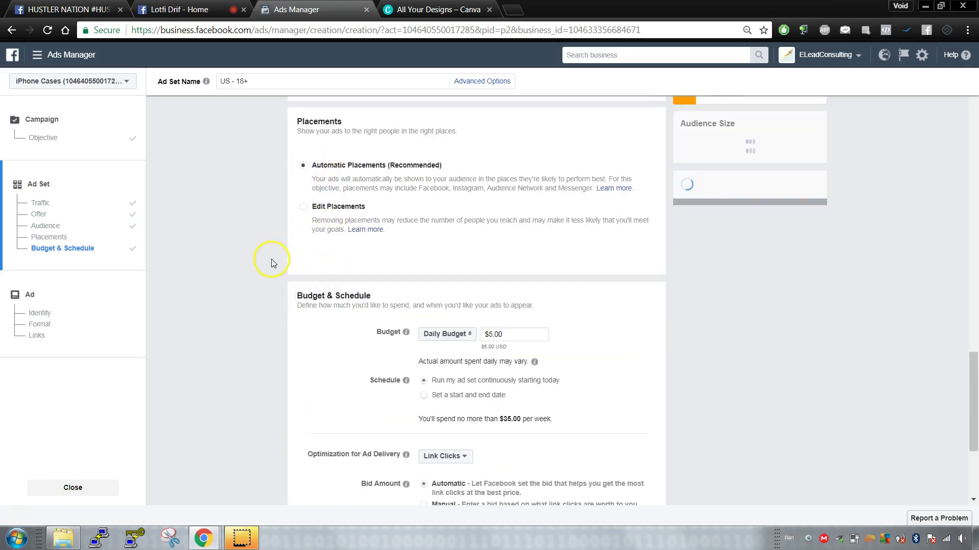
Check the live video page, return to Ads Manager and review the ad set's Budget & Schedule settings.
left_click(155, 7)
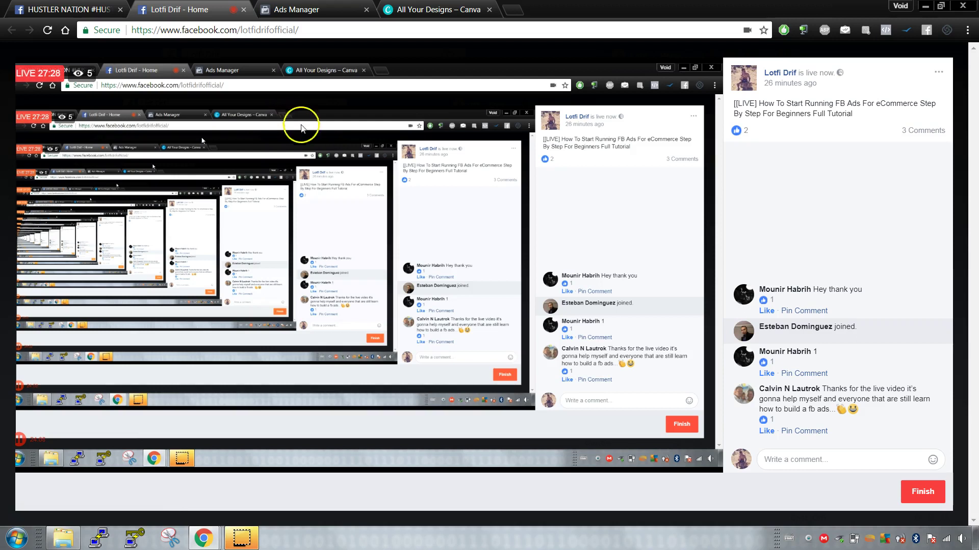
left_click(325, 13)
scroll(272, 298, "down", 3)
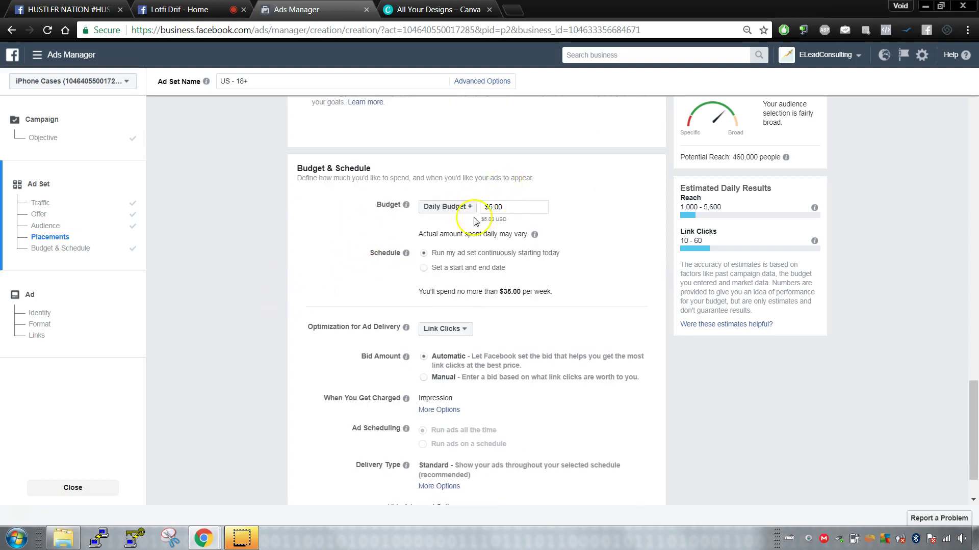
scroll(428, 234, "down", 2)
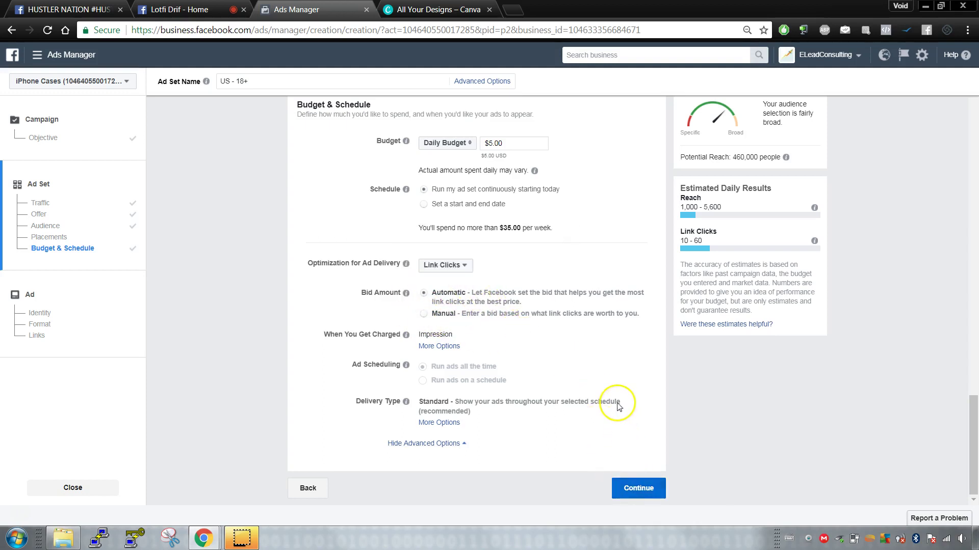
scroll(590, 393, "up", 3)
Switch to Canva, browse the saved designs and view the options for the black Black Box Formula design.
left_click(423, 9)
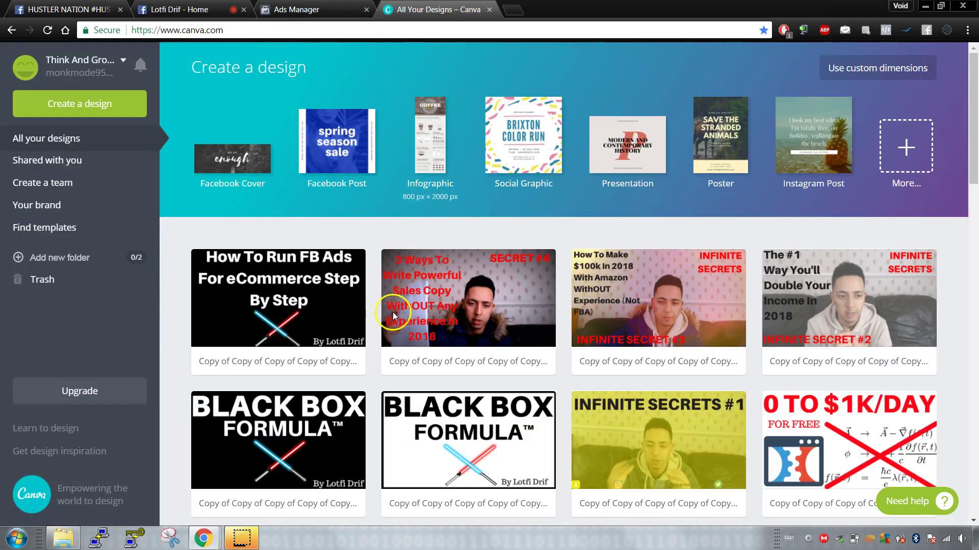
scroll(483, 254, "down", 4)
scroll(510, 247, "up", 2)
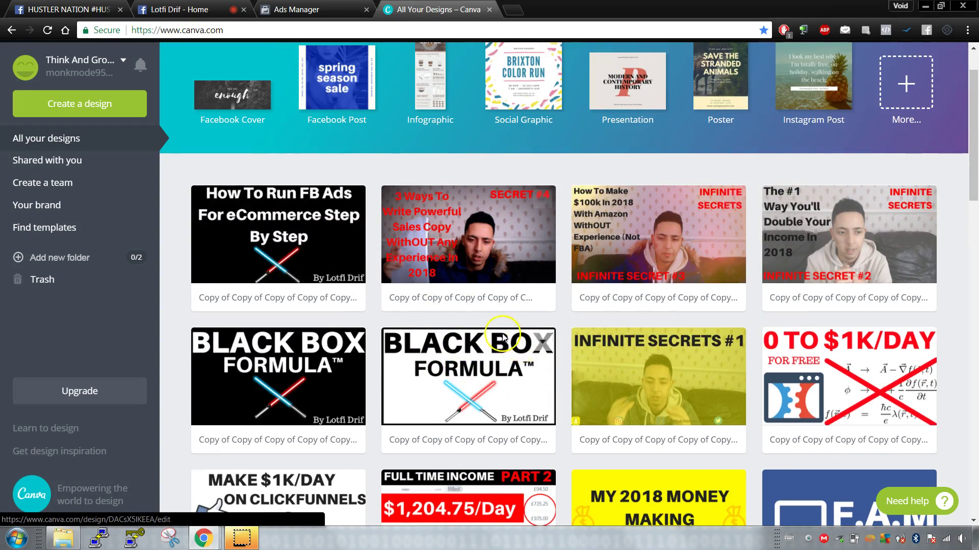
scroll(436, 330, "down", 3)
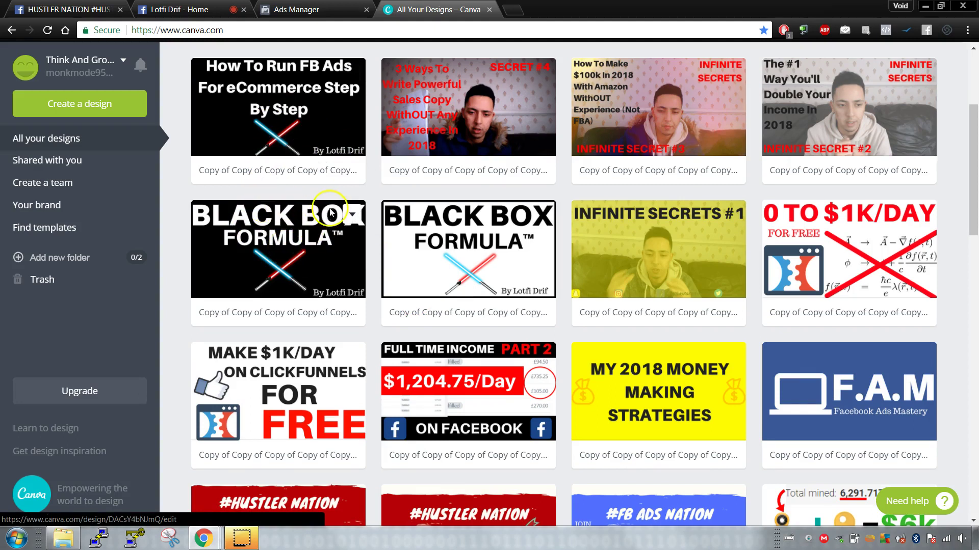
left_click(350, 215)
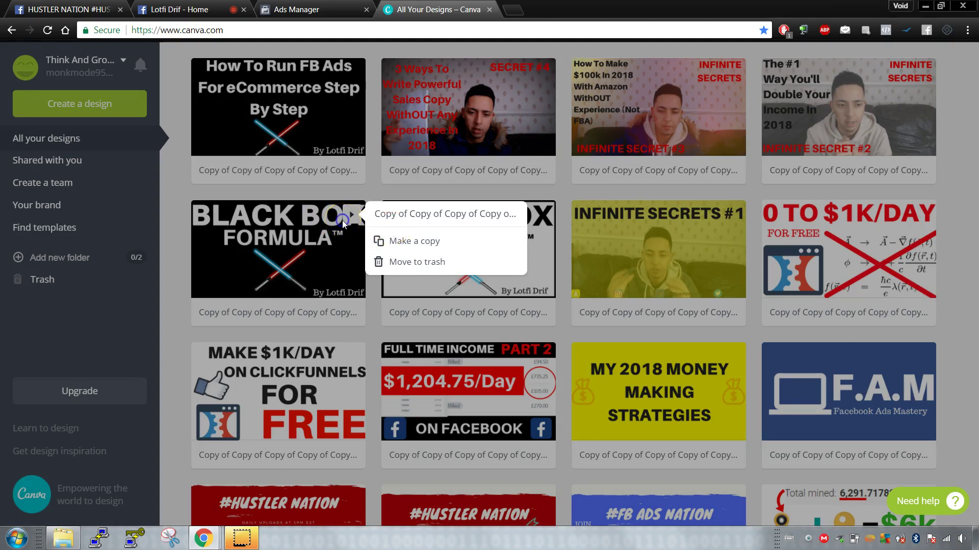
left_click(342, 221)
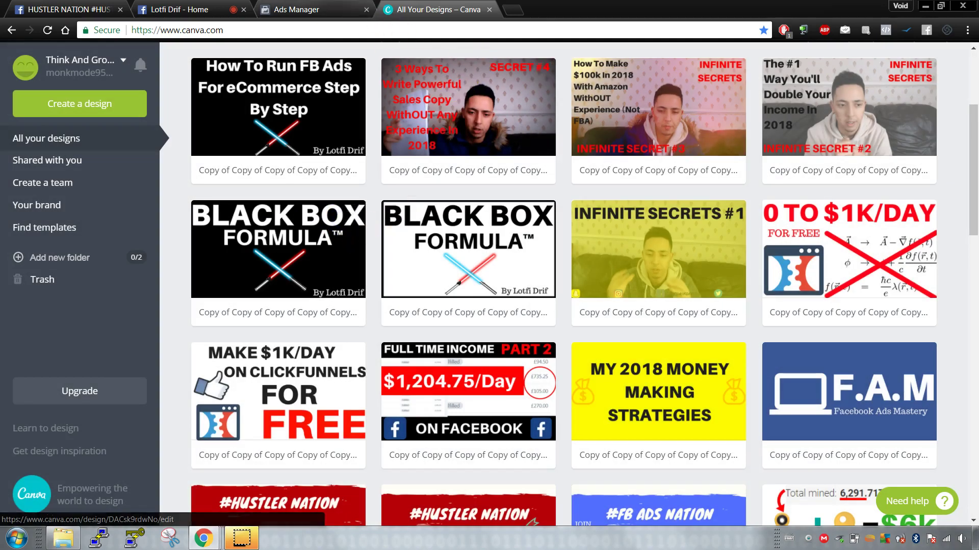
Reorder the browser tabs so the live video page sits between Ads Manager and Canva, and return to Canva.
left_click(296, 9)
left_click(179, 9)
left_click_drag(179, 9, 365, 15)
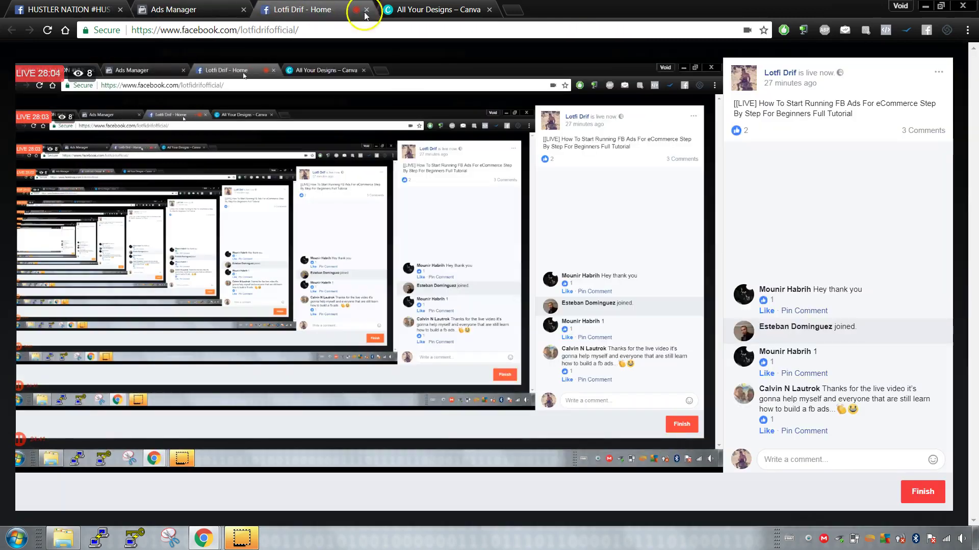
left_click(432, 9)
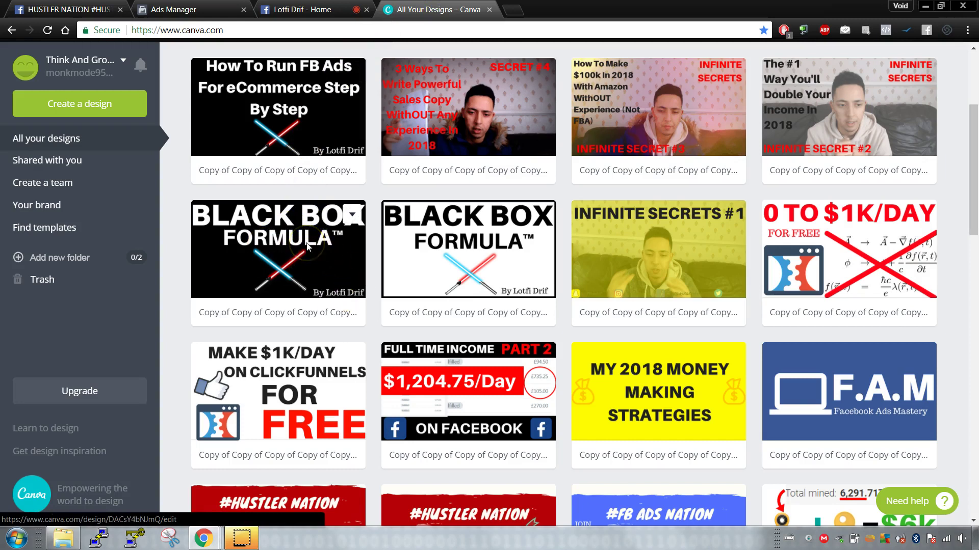
Look through the older thumbnails and banners among the saved Canva designs and return to the design formats.
scroll(311, 239, "down", 1)
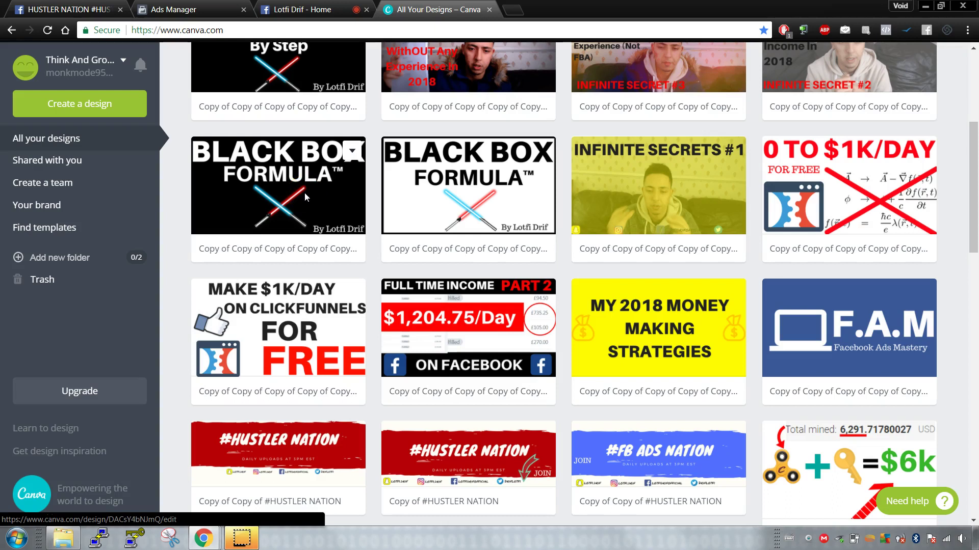
scroll(281, 223, "down", 2)
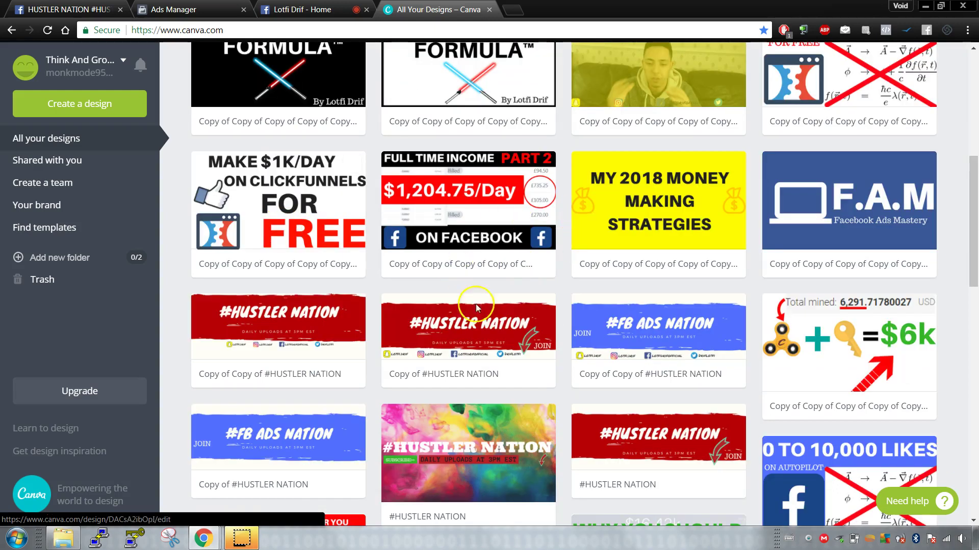
scroll(484, 301, "up", 3)
scroll(493, 294, "down", 4)
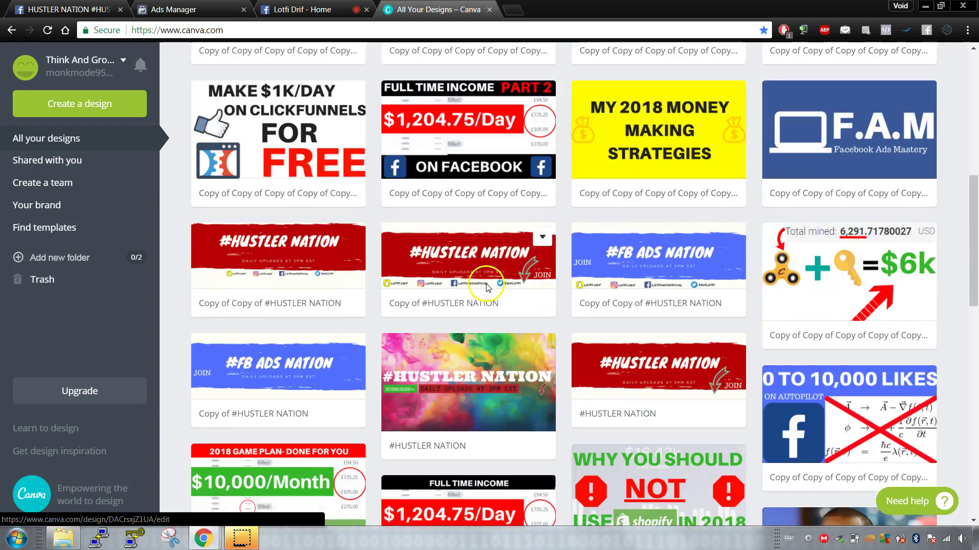
scroll(514, 280, "down", 2)
scroll(520, 299, "down", 5)
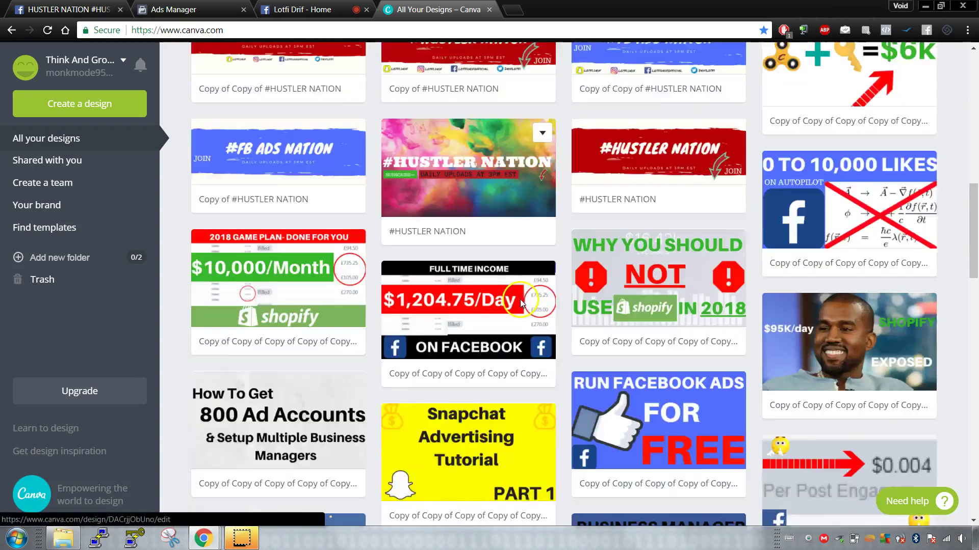
scroll(518, 296, "up", 14)
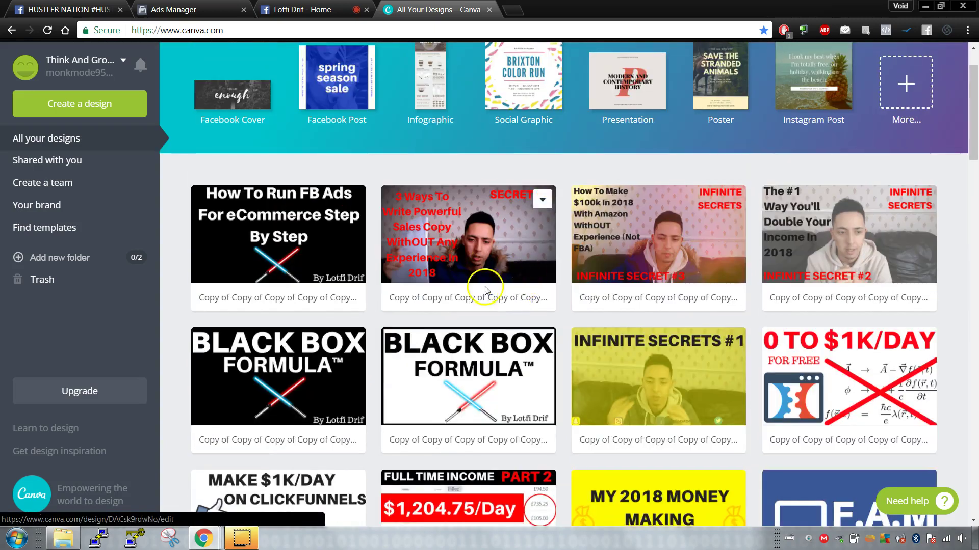
scroll(514, 274, "up", 1)
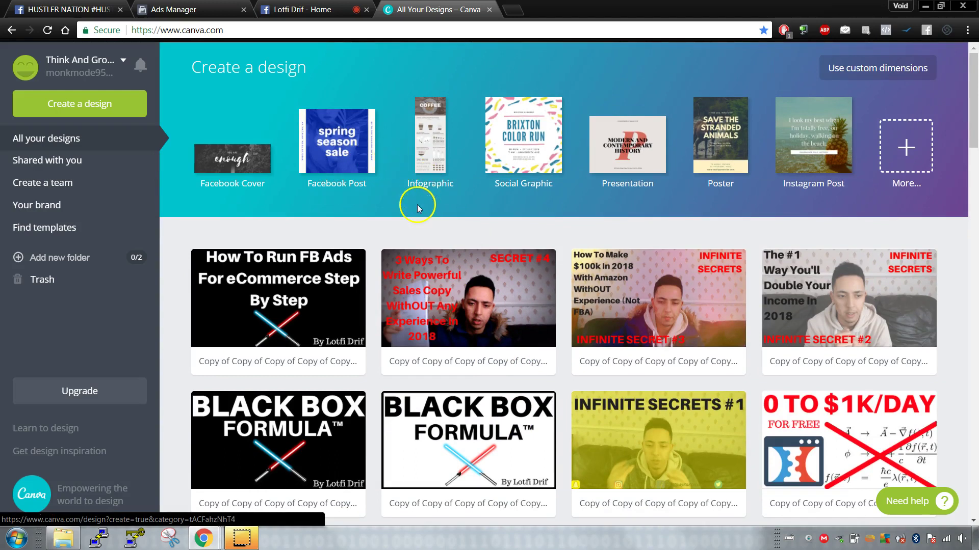
Look through Canva's full list of design formats, including social media posts and documents, and close Canva.
left_click(913, 158)
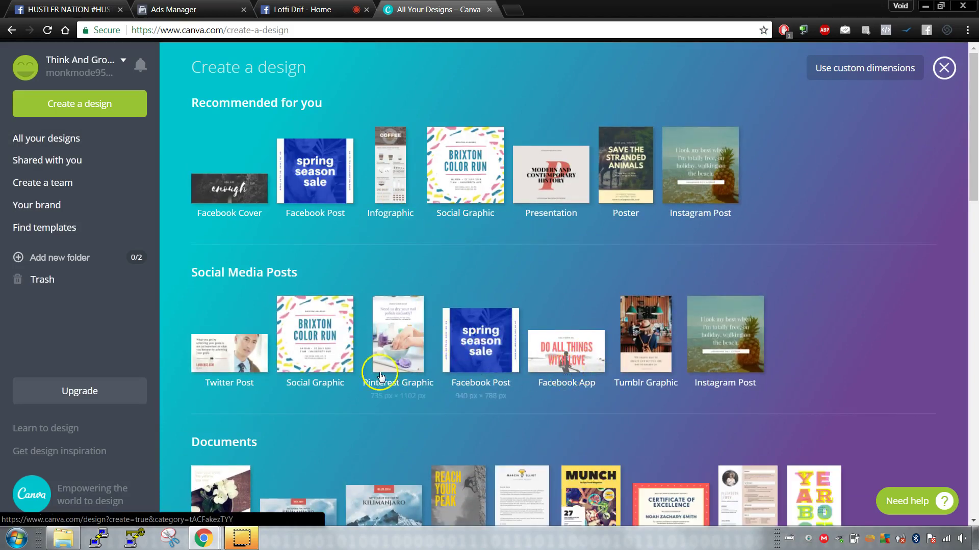
left_click(294, 203)
scroll(294, 202, "down", 3)
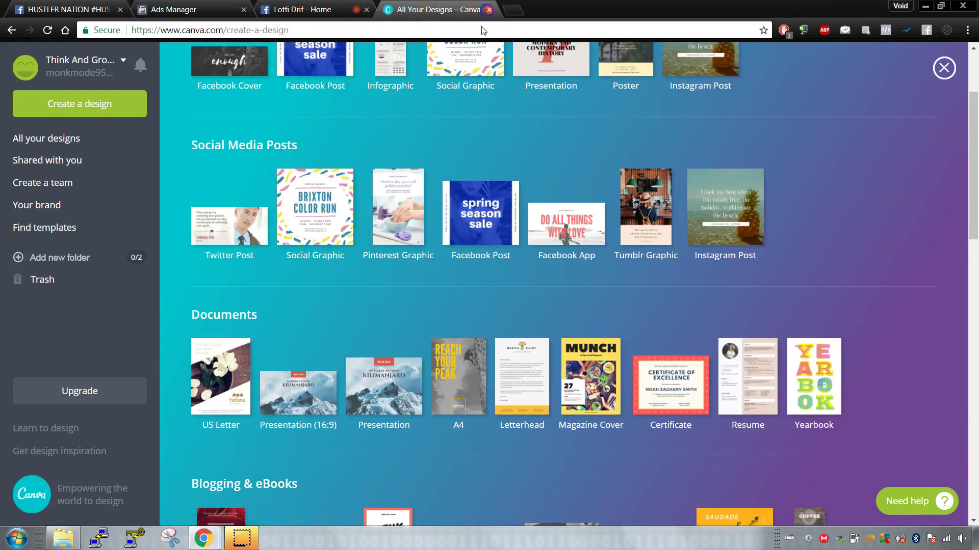
left_click(489, 9)
left_click(207, 151)
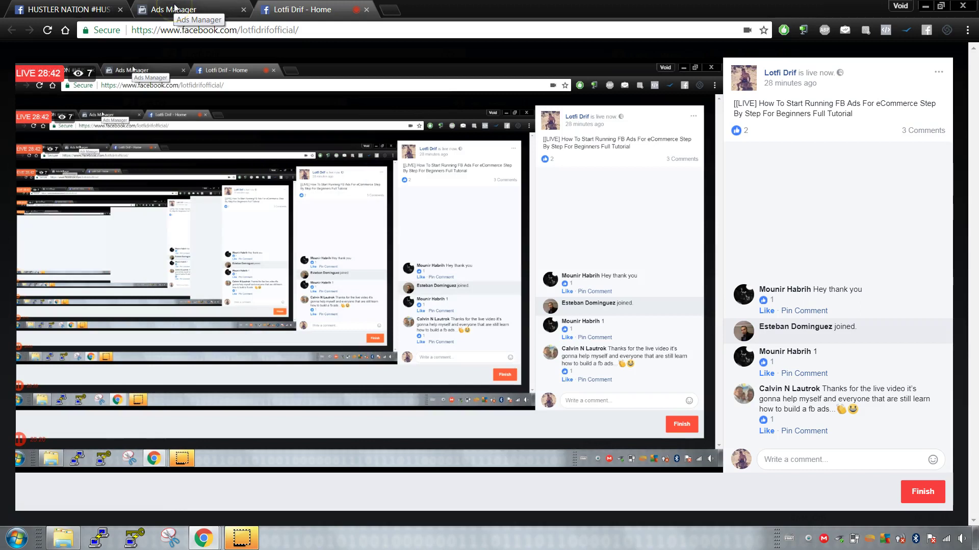
Place the Ads Manager tab after the live video page and continue from the ad set to the ad setup.
left_click(175, 9)
left_click_drag(175, 9, 273, 10)
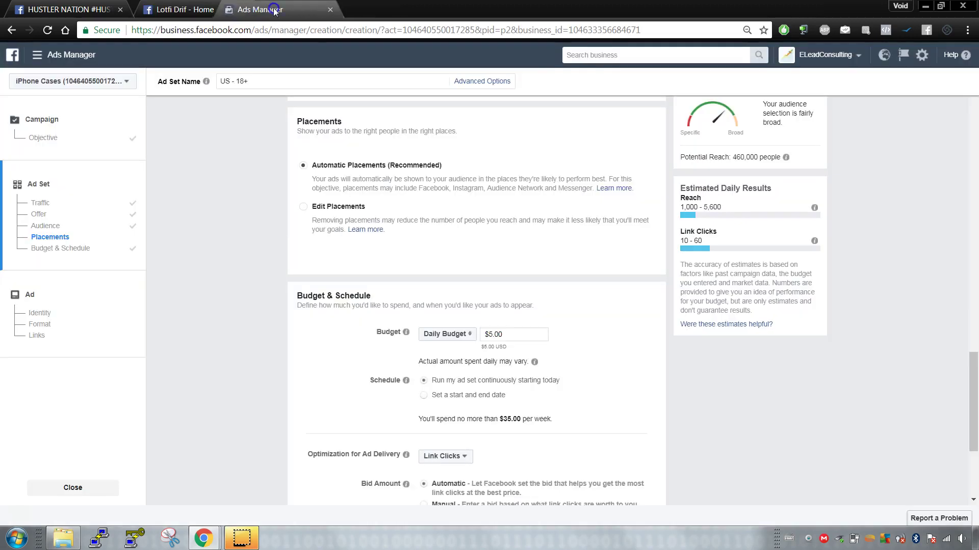
scroll(317, 260, "down", 4)
left_click(620, 480)
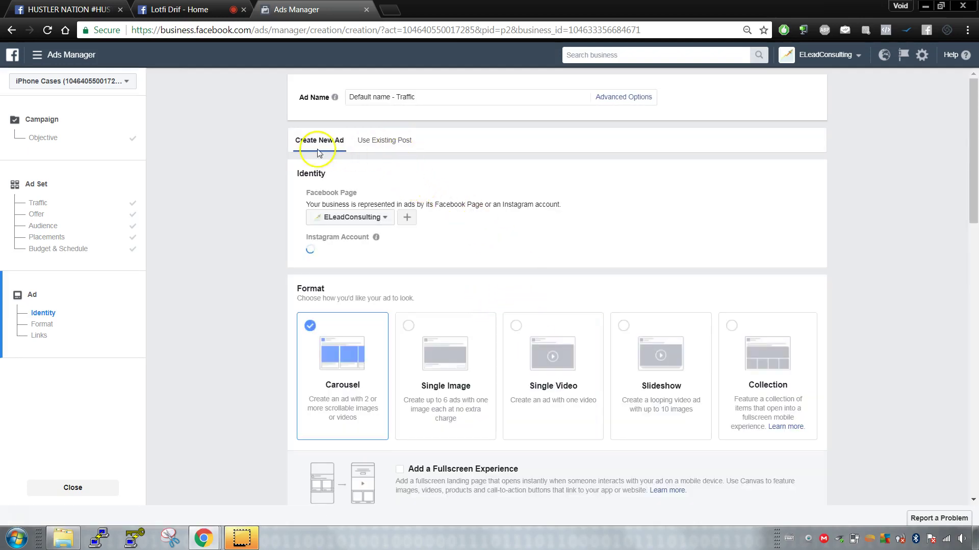
Review the new ad's identity, format and link settings and expand the advanced options.
scroll(548, 341, "down", 2)
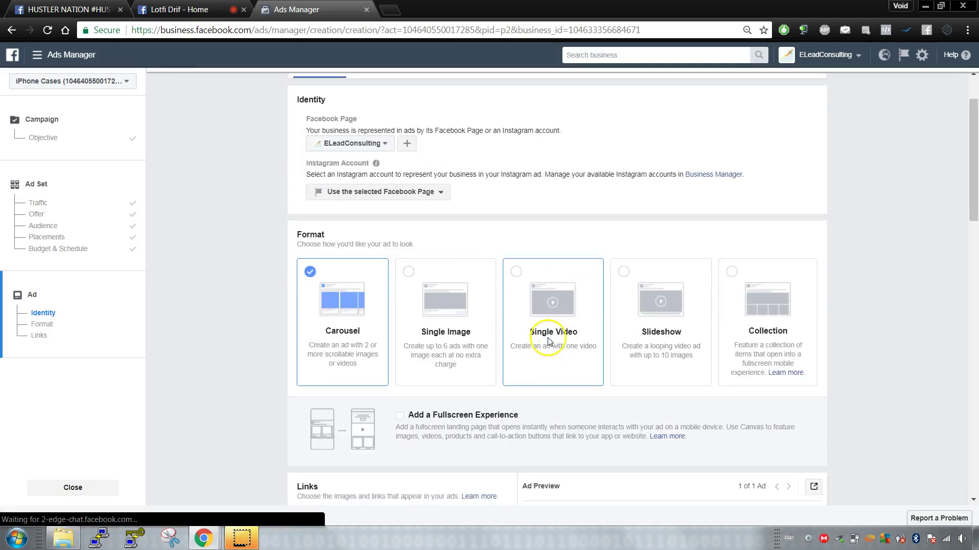
scroll(548, 340, "down", 4)
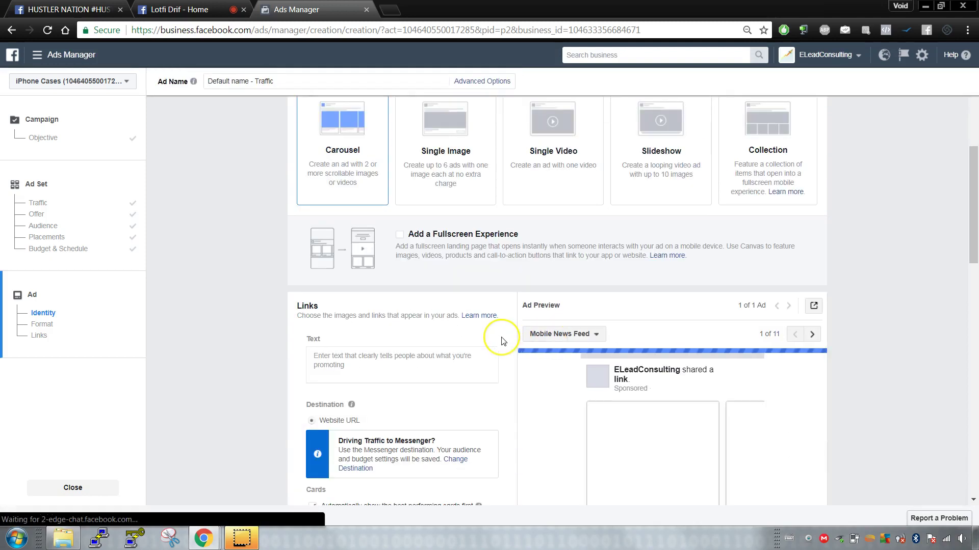
scroll(502, 341, "down", 4)
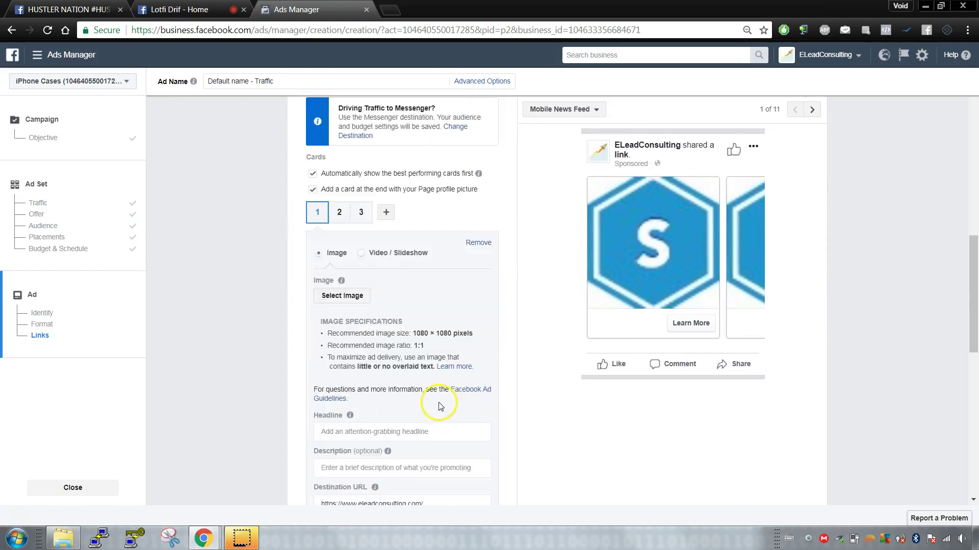
scroll(437, 405, "down", 5)
scroll(355, 420, "down", 3)
left_click(351, 344)
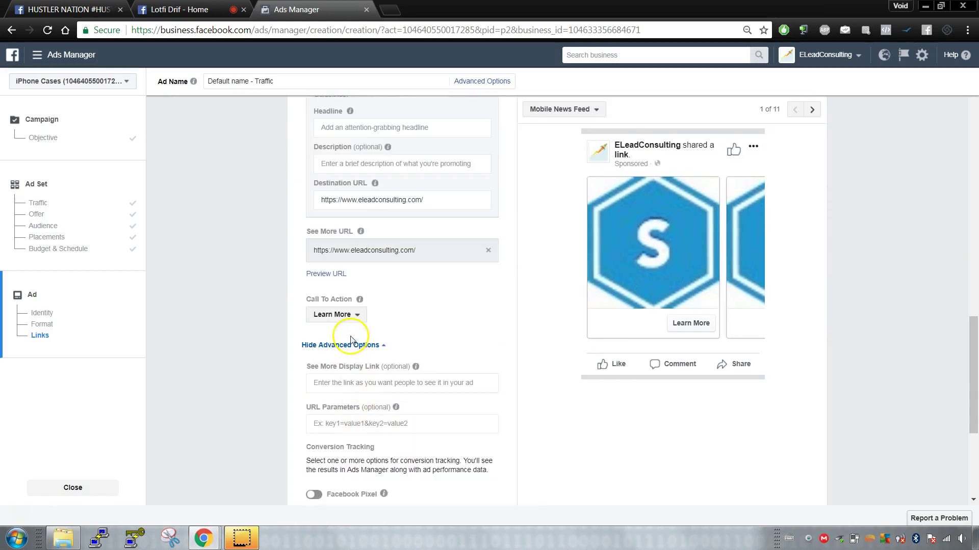
Set the carousel ad's call to action to Shop Now.
left_click(357, 315)
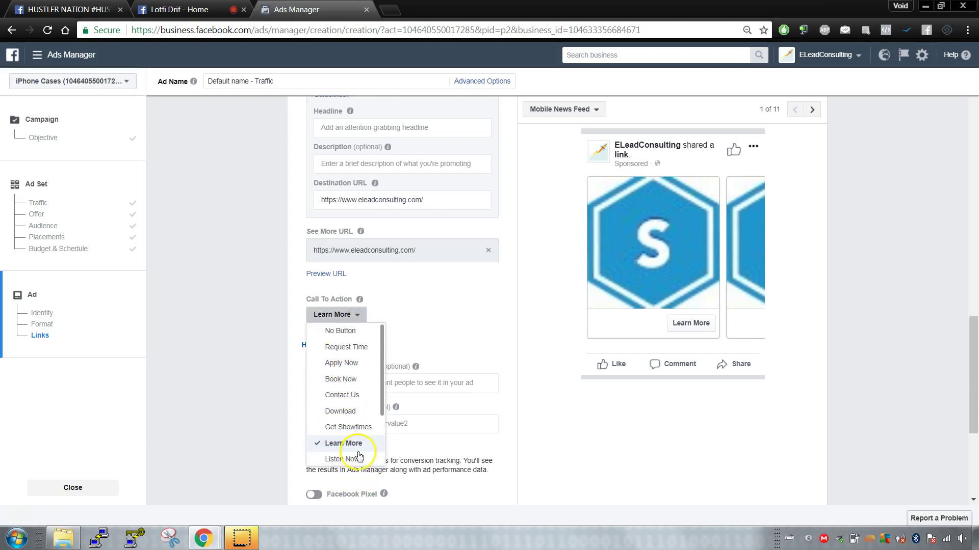
scroll(358, 455, "down", 2)
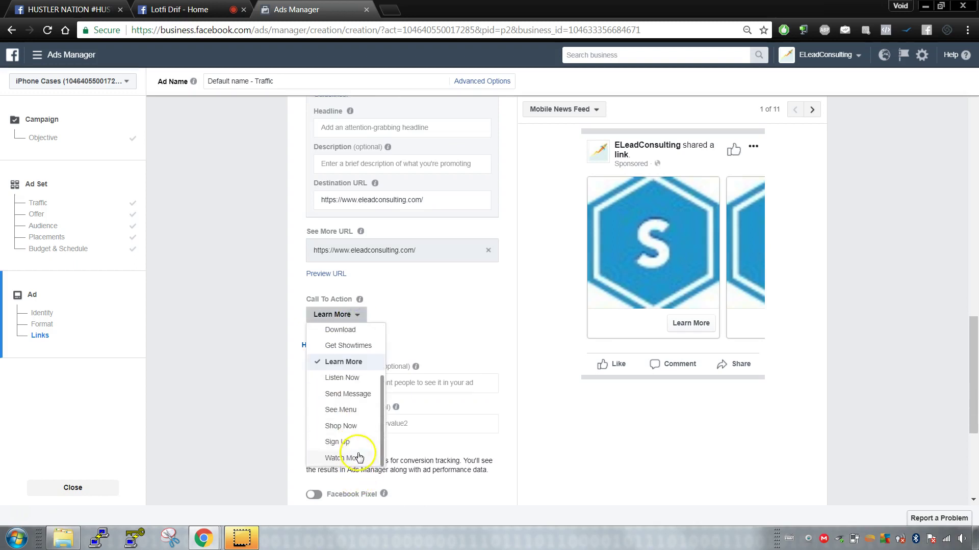
left_click(354, 427)
left_click(333, 316)
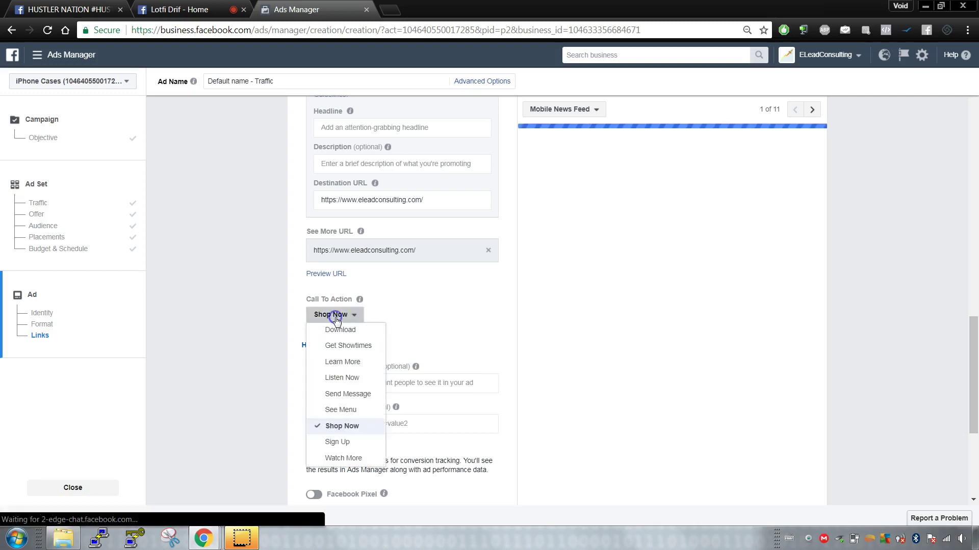
scroll(342, 367, "up", 4)
left_click(406, 315)
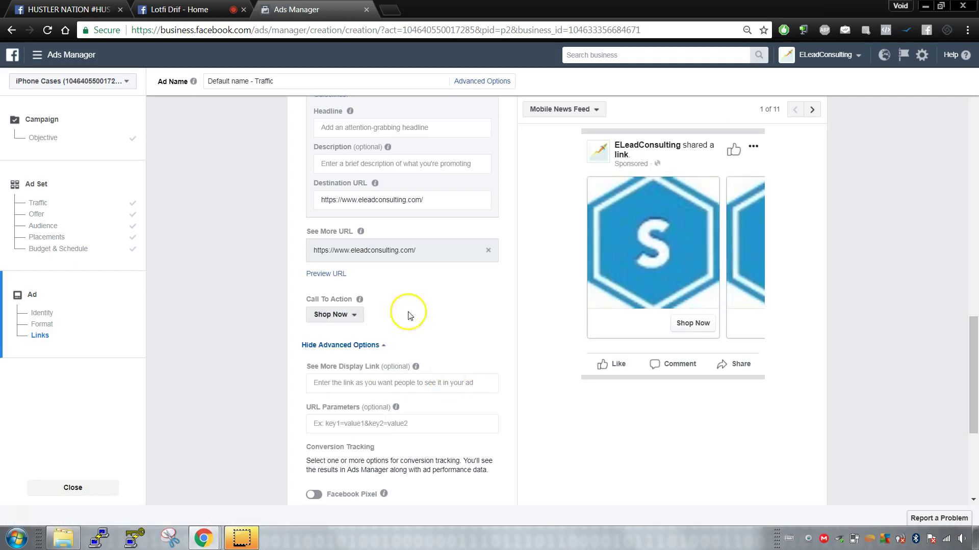
Check the live video page for comments and its web address, and return to the ad setup in Ads Manager.
key("ctrl+shift+Tab")
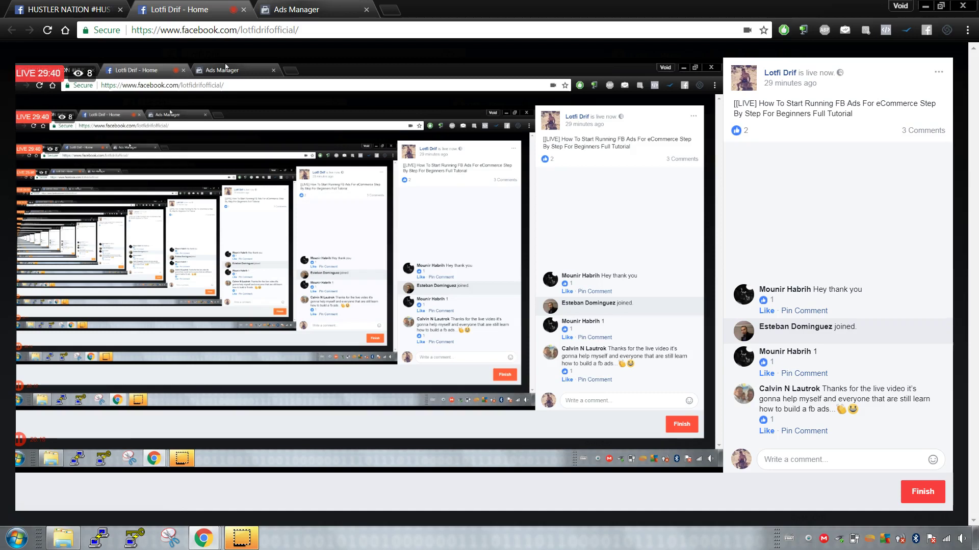
left_click(293, 10)
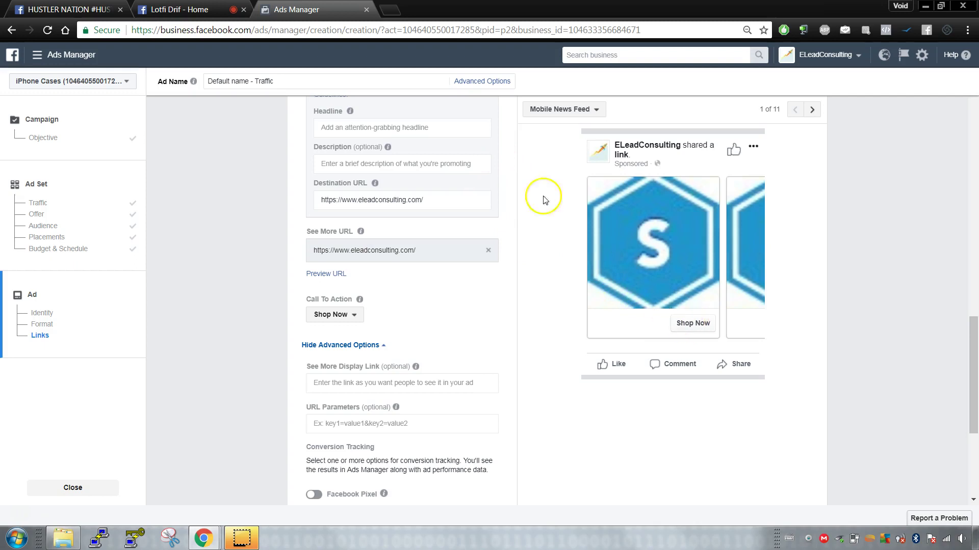
left_click(202, 7)
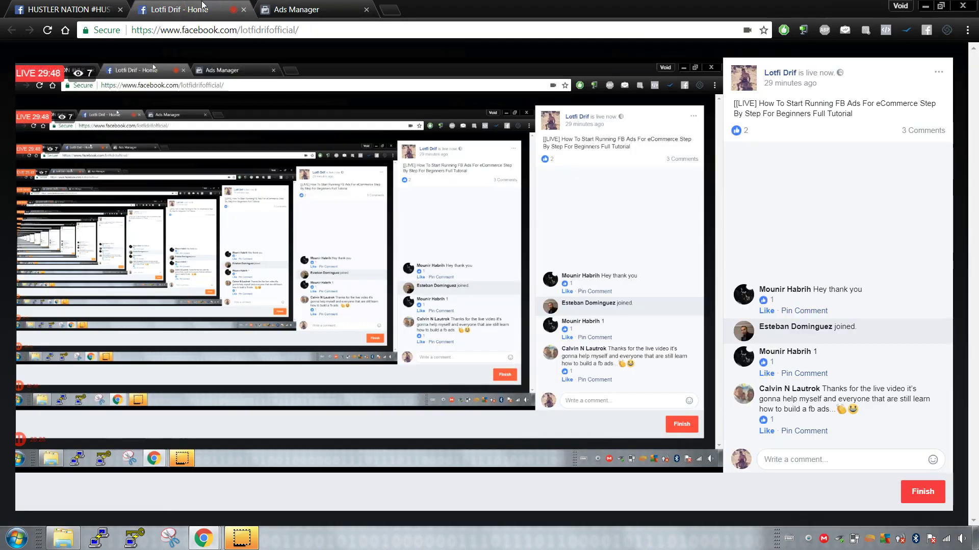
left_click(245, 30)
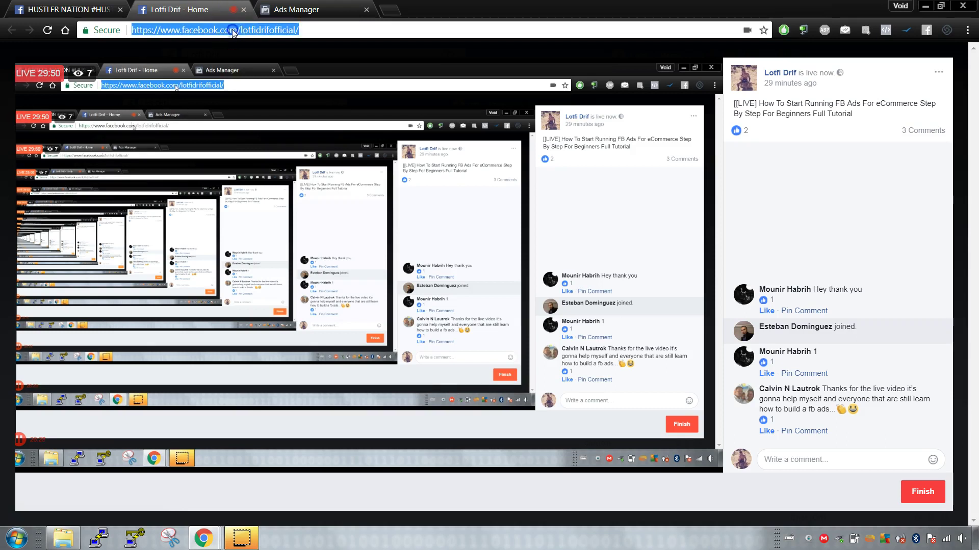
left_click(245, 30)
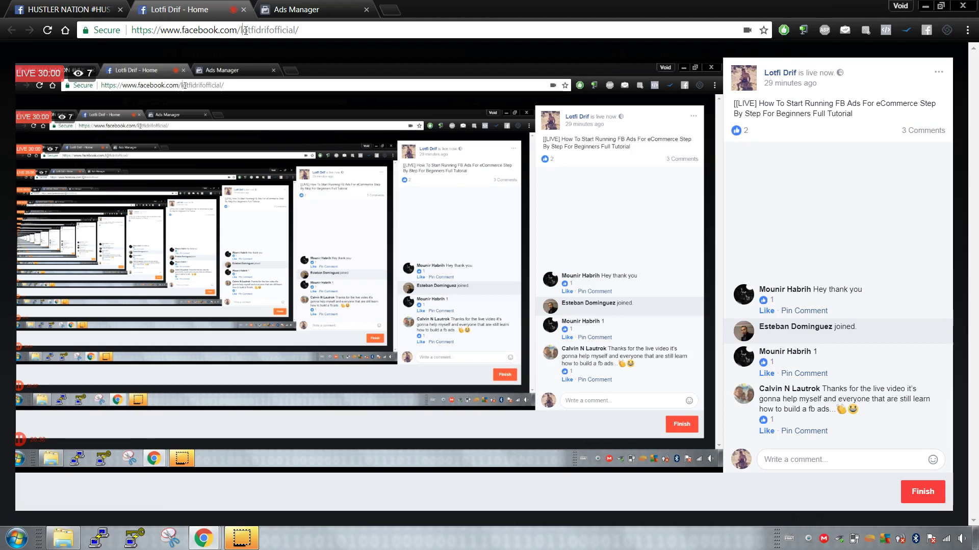
left_click(294, 9)
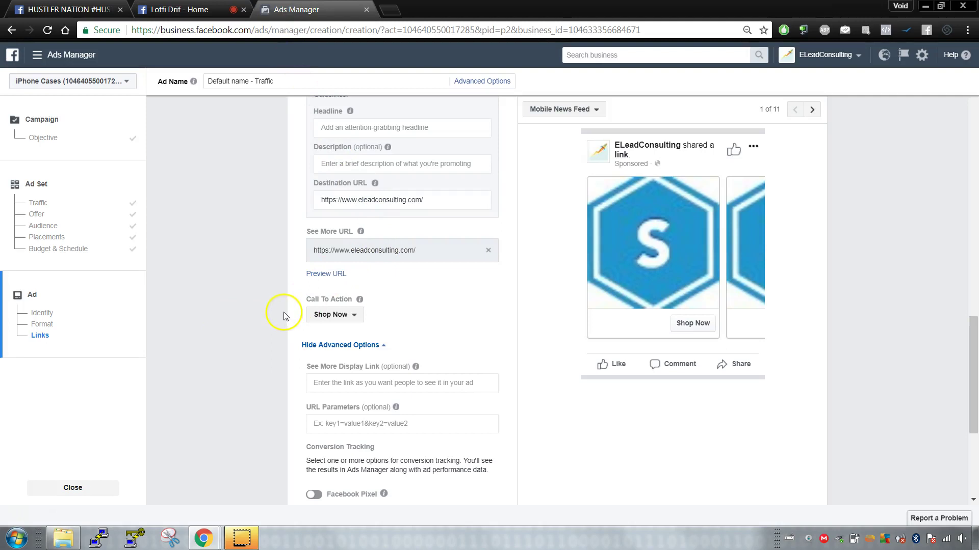
Change the ad format to Single Image and review its image upload options and recommended specs.
scroll(275, 273, "down", 4)
scroll(275, 272, "up", 15)
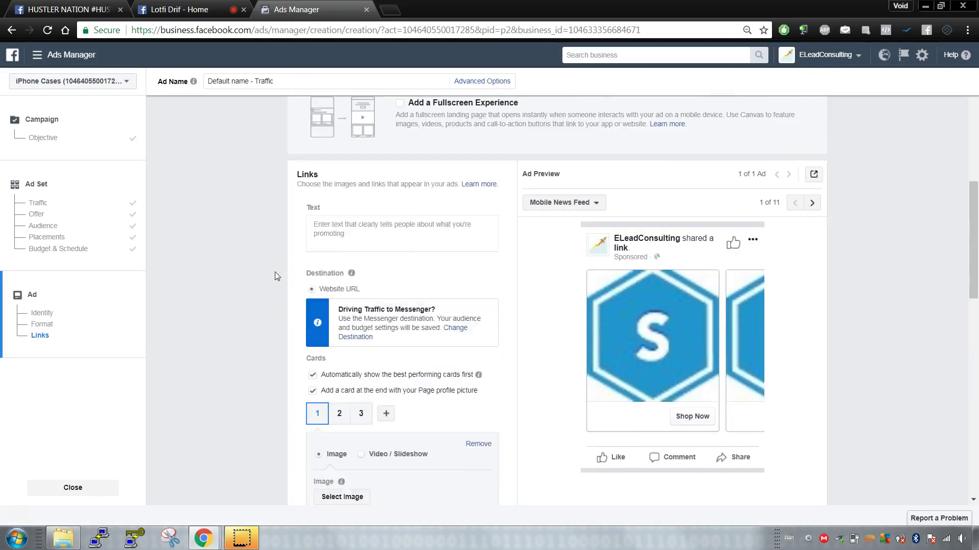
scroll(275, 276, "up", 2)
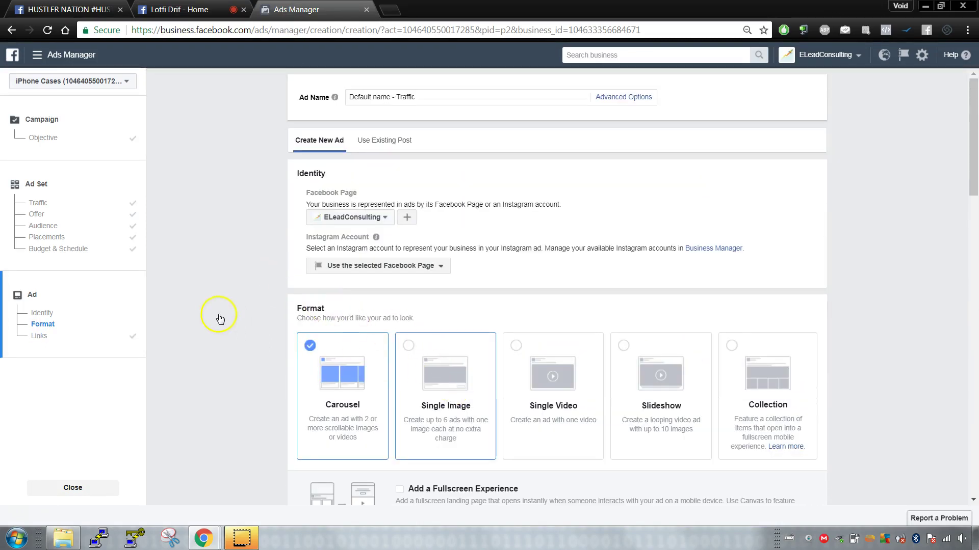
scroll(246, 308, "down", 10)
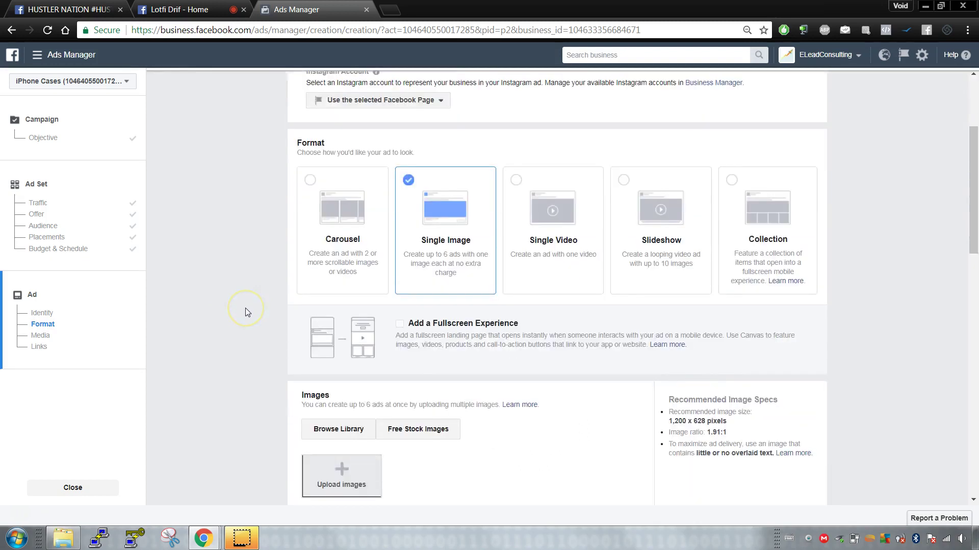
scroll(246, 316, "up", 12)
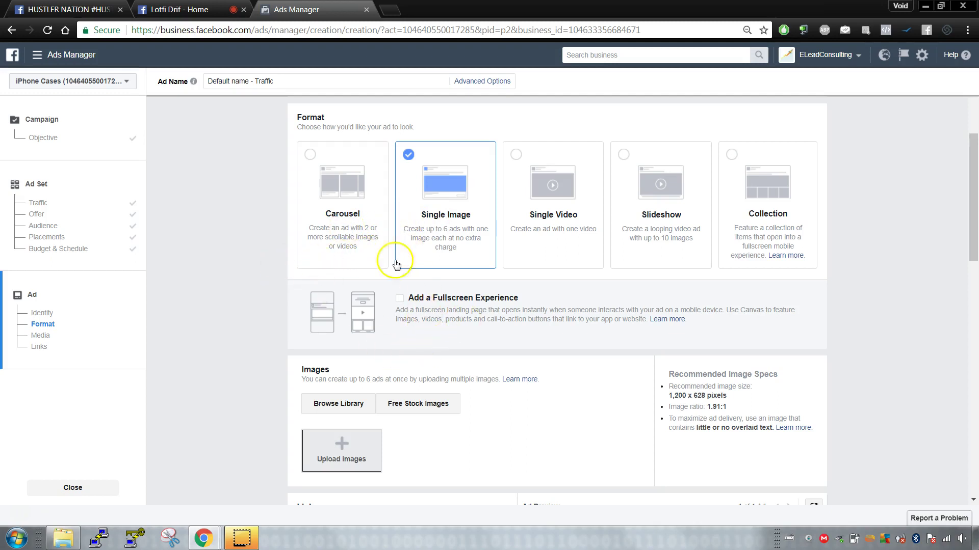
Check the live video page twice for new comments and return to the ad format options.
left_click(189, 10)
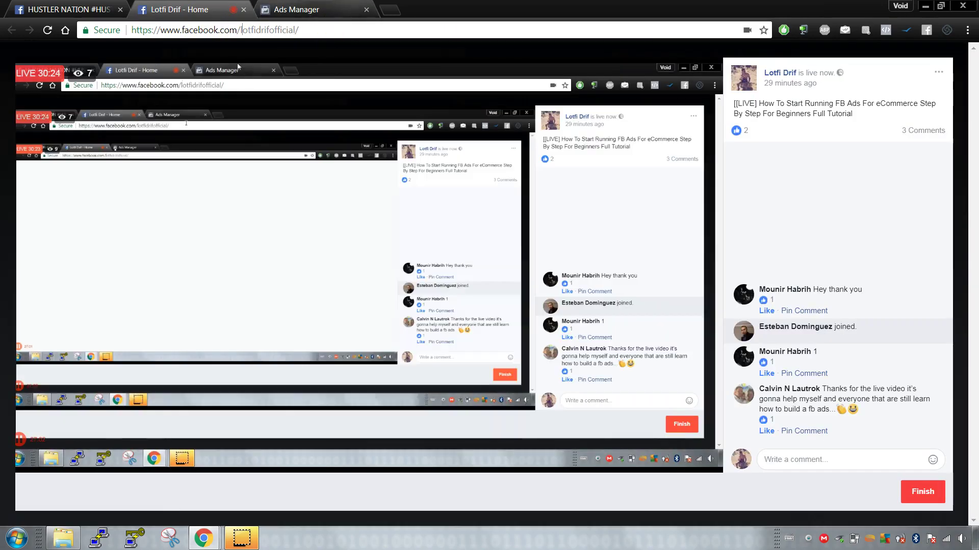
left_click(317, 6)
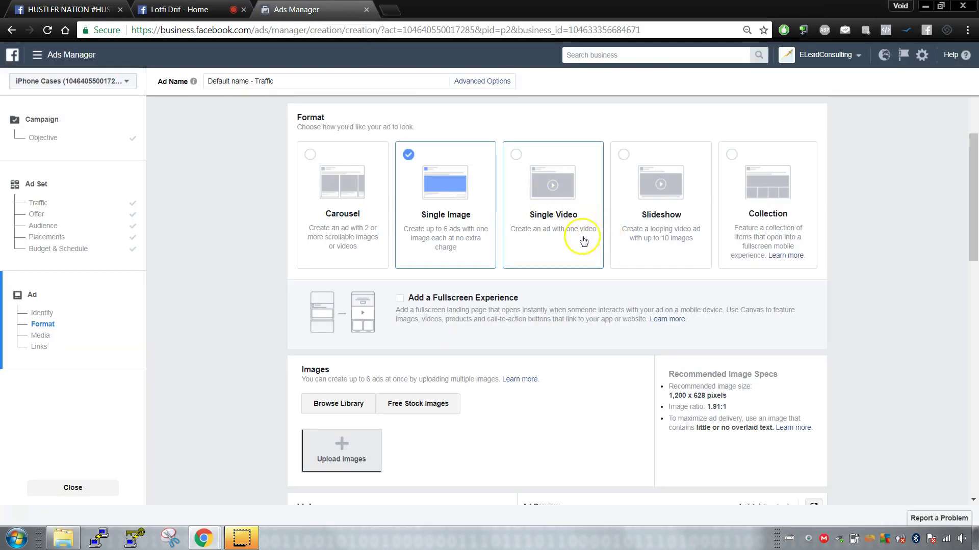
left_click(180, 10)
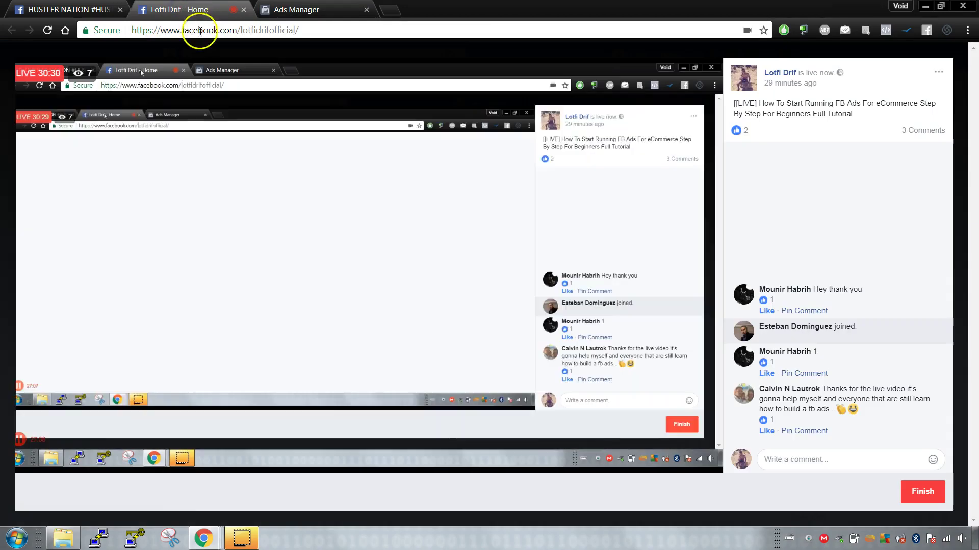
left_click(295, 10)
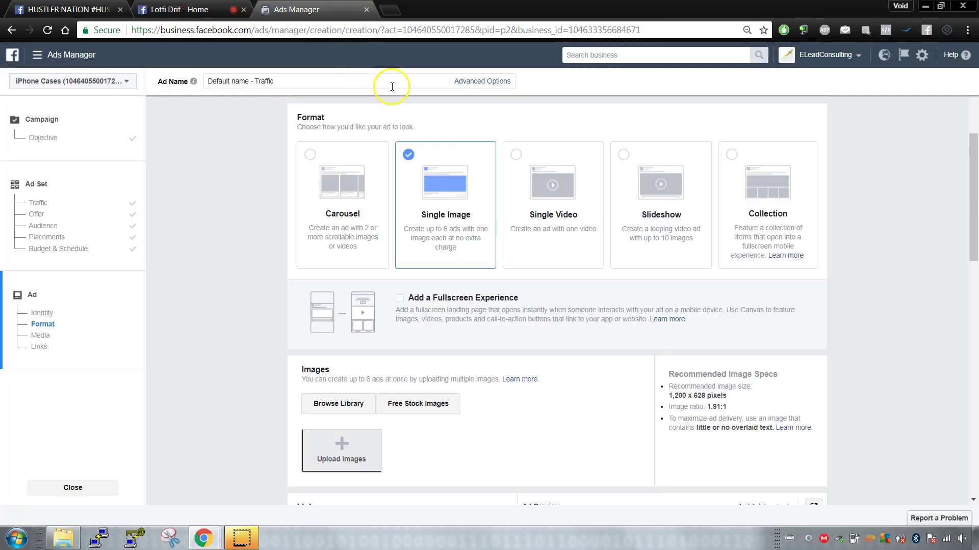
Change the ad format to Slideshow, view the slideshow creator's settings and close it without creating a slideshow.
left_click(660, 188)
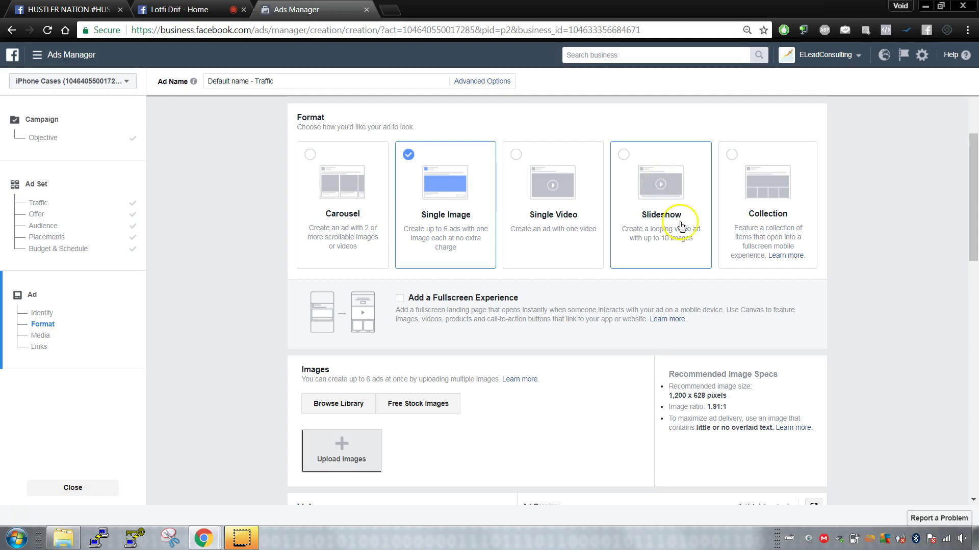
scroll(609, 245, "down", 5)
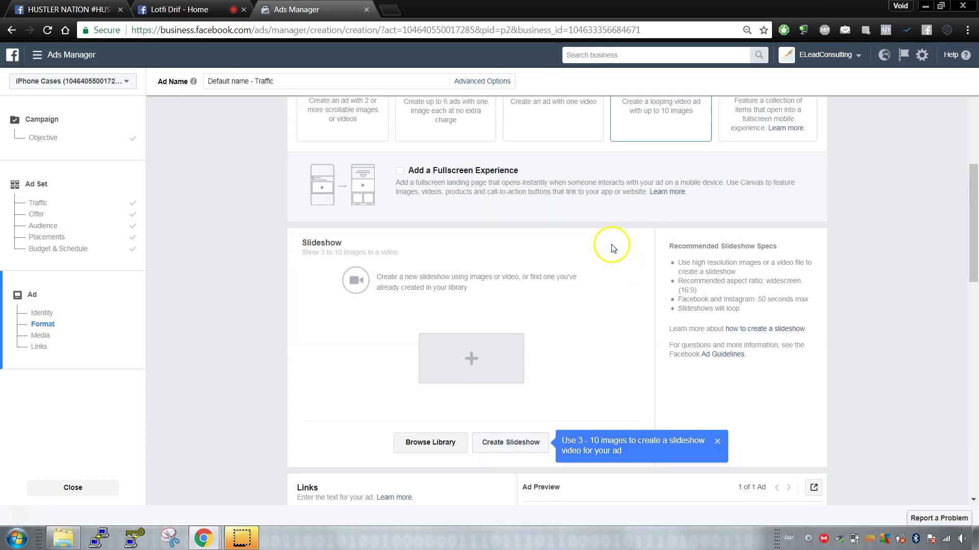
left_click(526, 317)
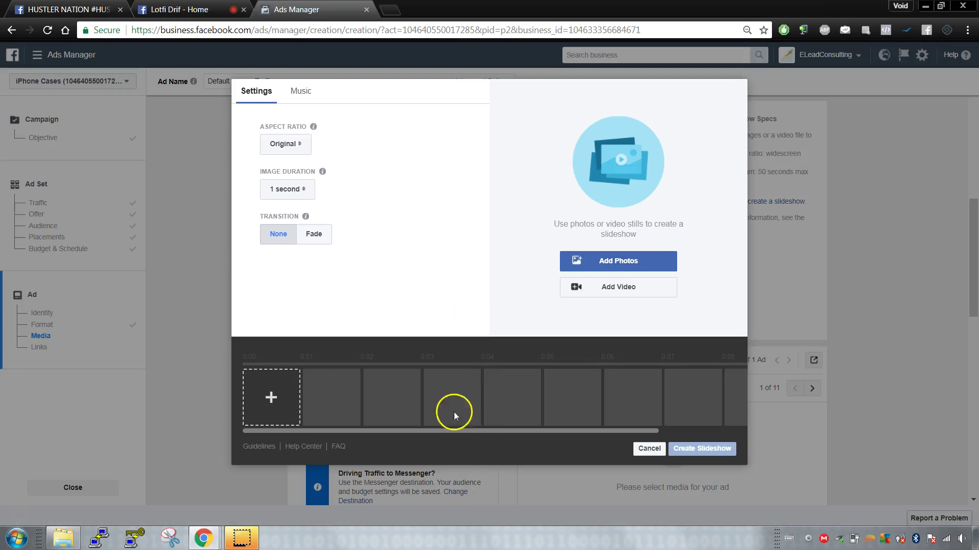
left_click(648, 450)
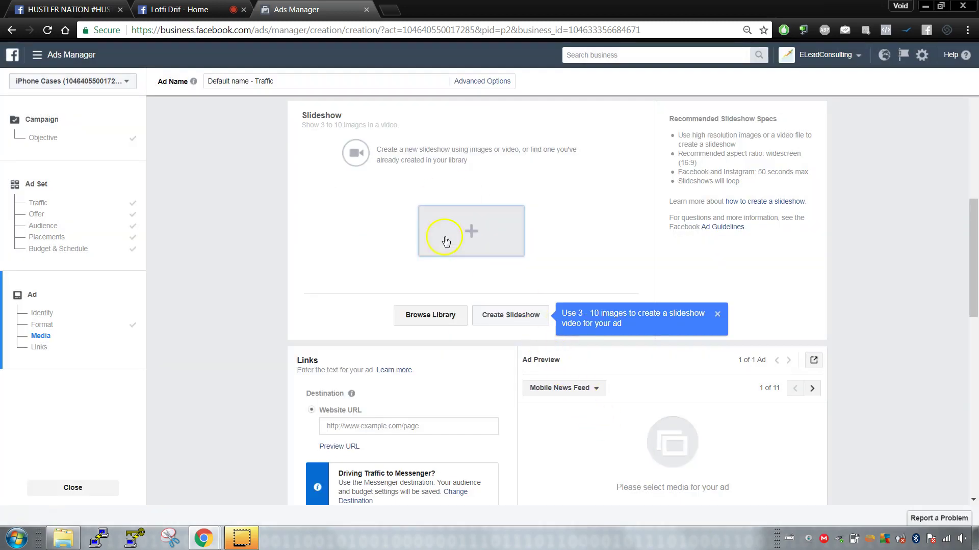
Check the live video page, return to Ads Manager and review the ad's format section.
left_click(230, 7)
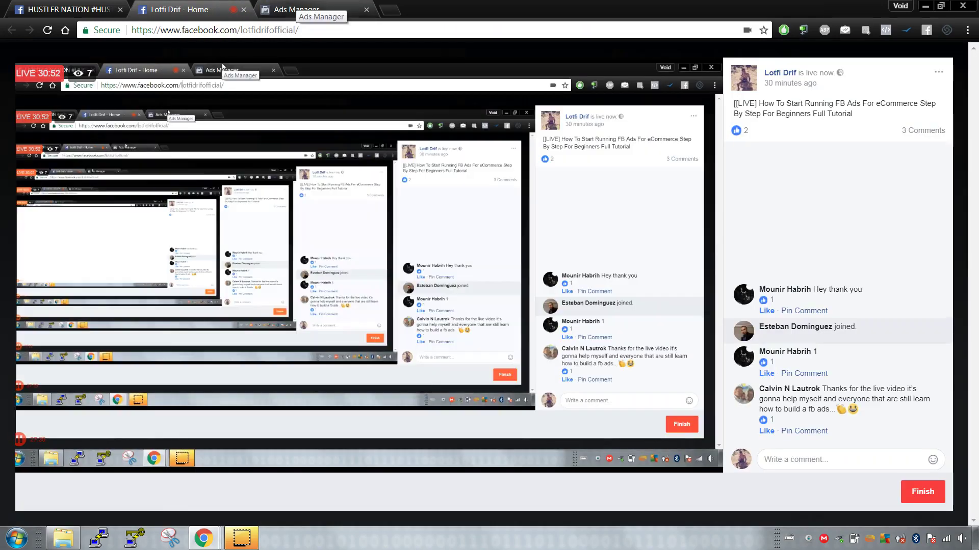
left_click(305, 9)
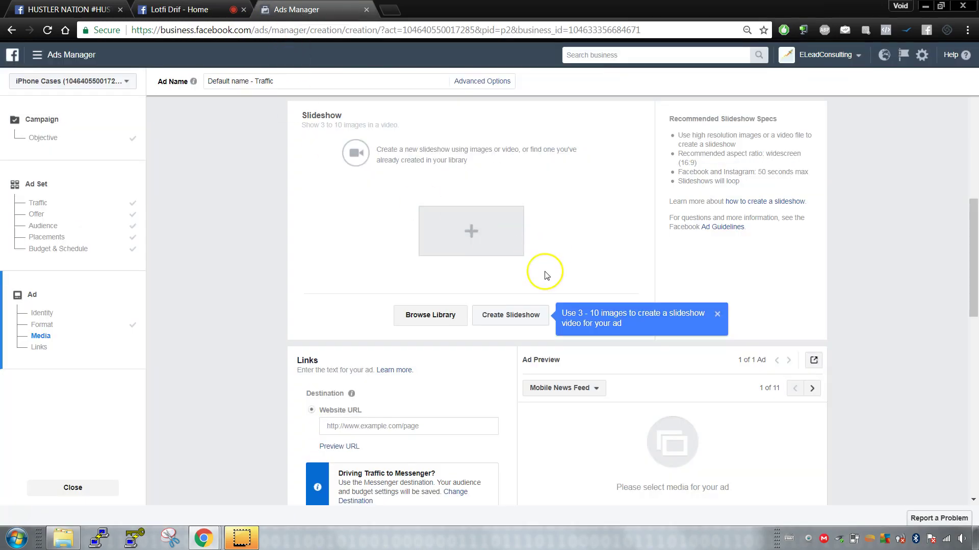
scroll(542, 271, "up", 5)
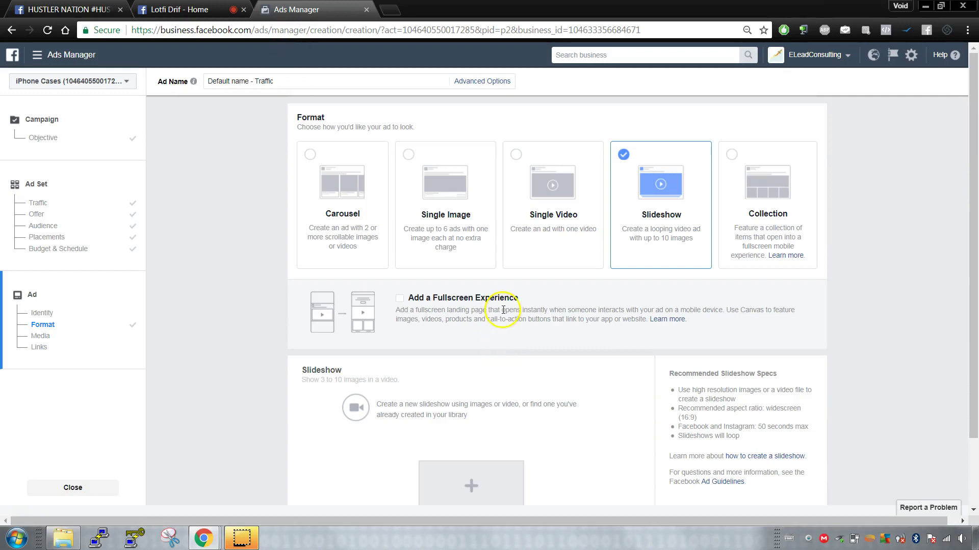
scroll(486, 303, "up", 3)
scroll(510, 303, "down", 4)
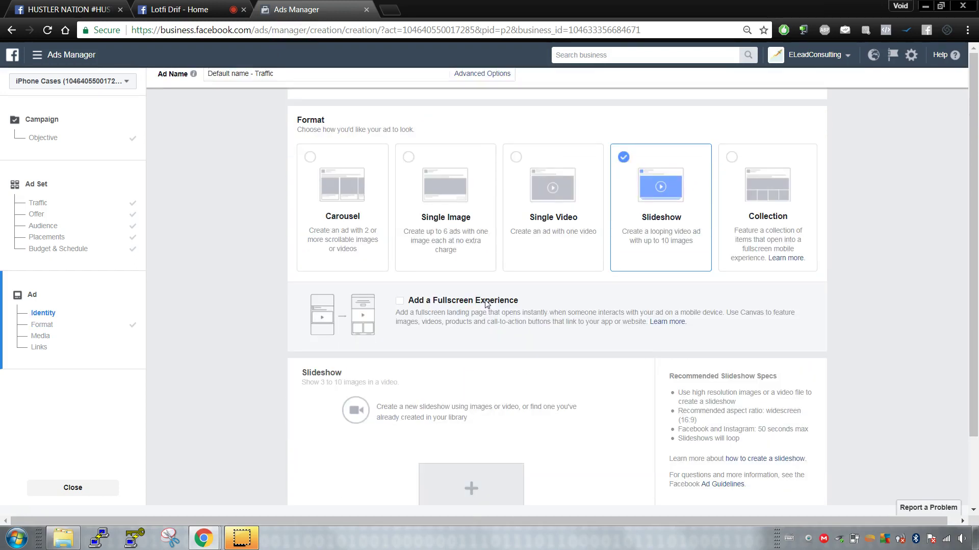
Examine the ad's identity and format sections, destination and text fields, advanced options and conversion tracking settings.
scroll(564, 297, "up", 3)
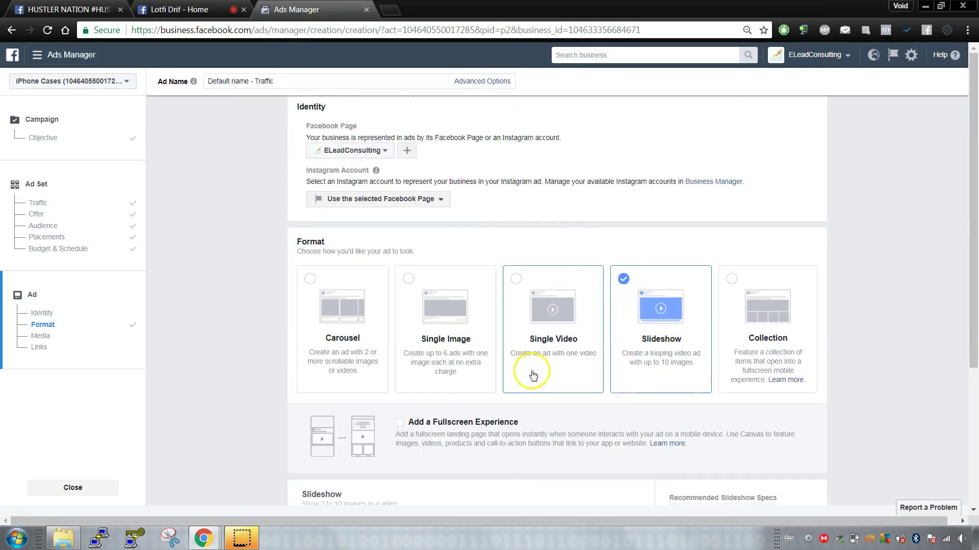
scroll(531, 374, "down", 13)
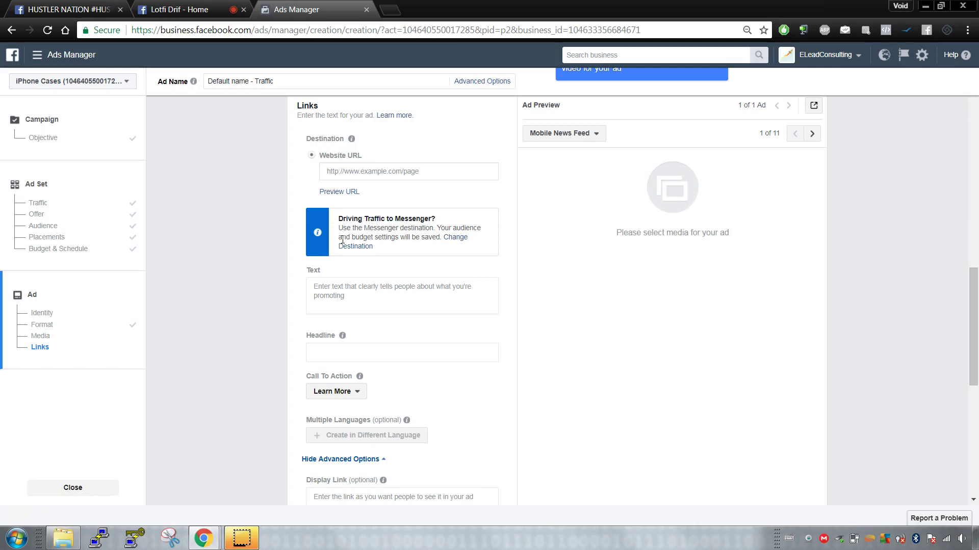
left_click(364, 233)
scroll(364, 238, "down", 3)
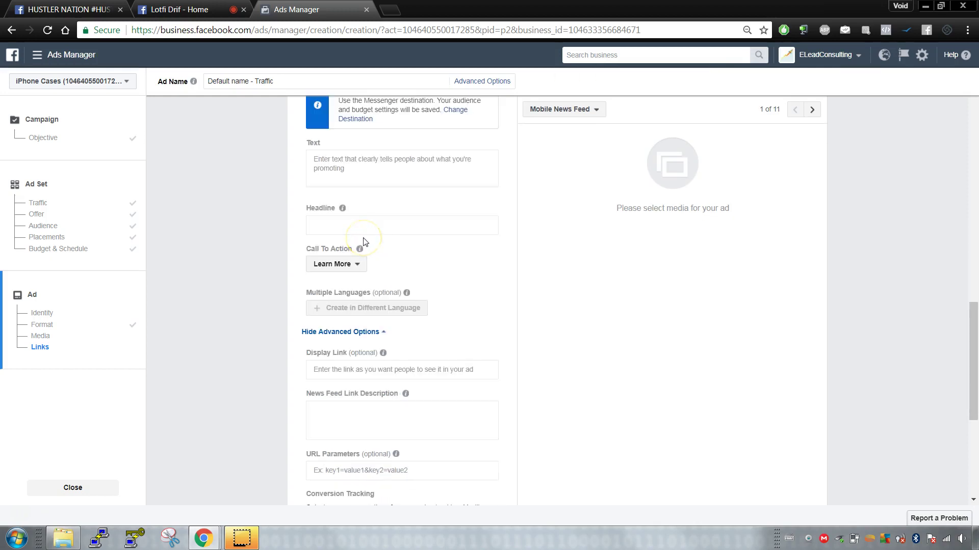
scroll(365, 242, "down", 5)
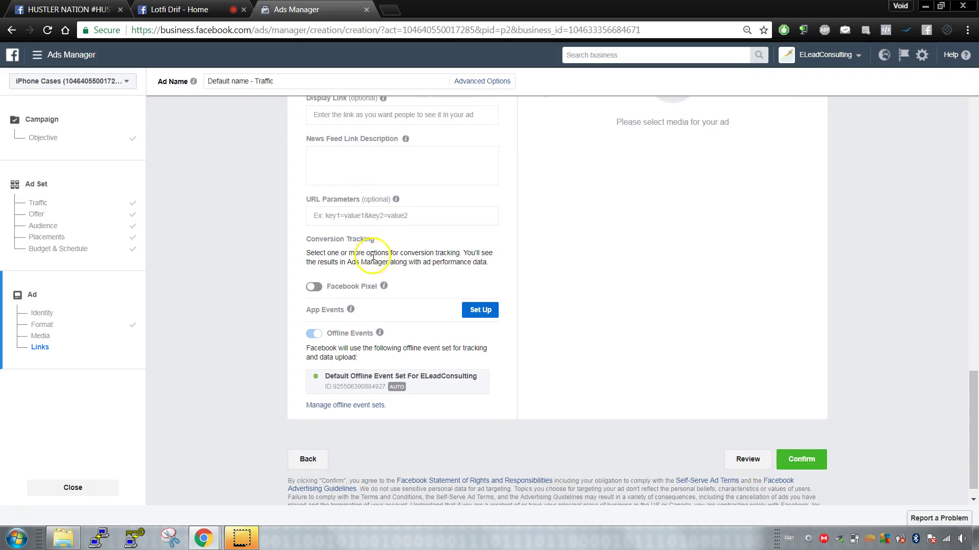
scroll(367, 286, "up", 4)
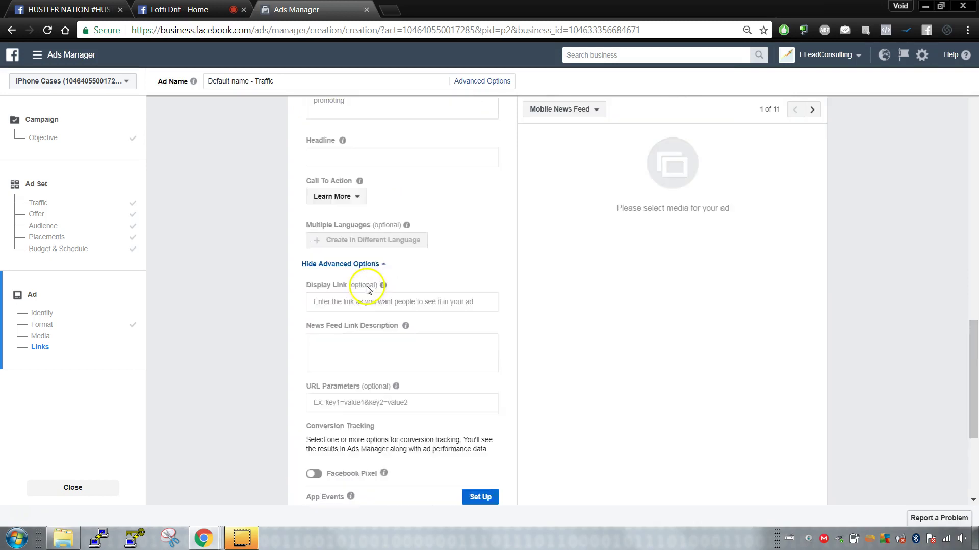
scroll(367, 289, "down", 4)
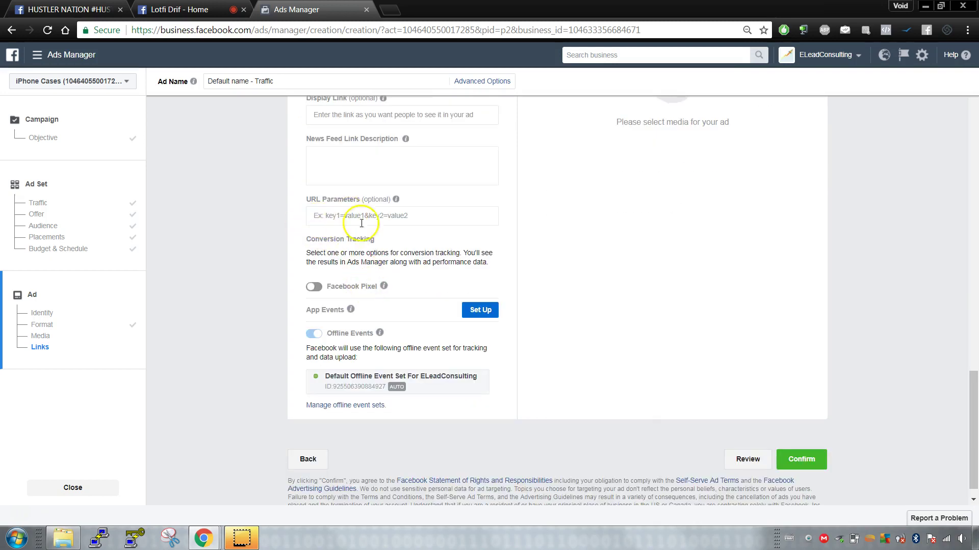
Change the ad format to Single Image, check the live video page and return to Ads Manager.
scroll(444, 286, "up", 15)
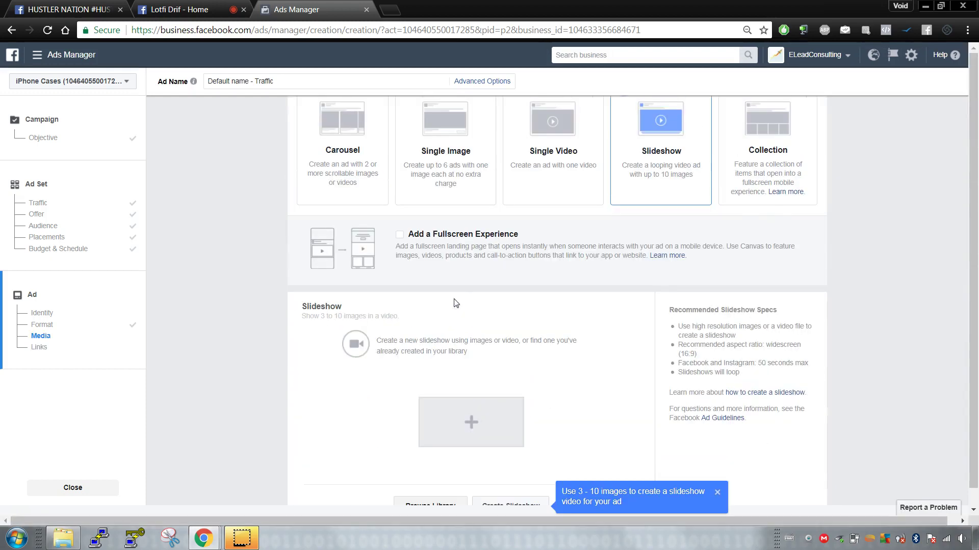
left_click(423, 185)
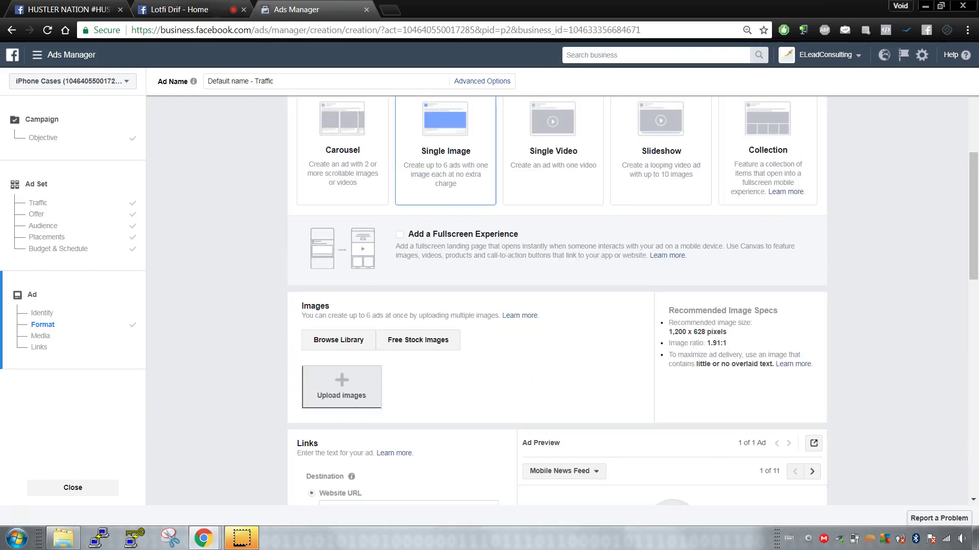
left_click(249, 9)
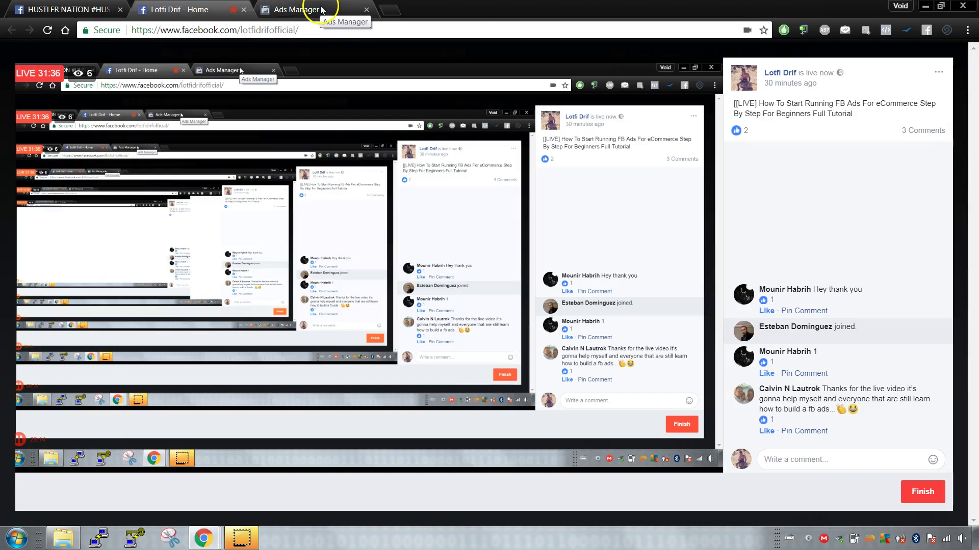
left_click(321, 9)
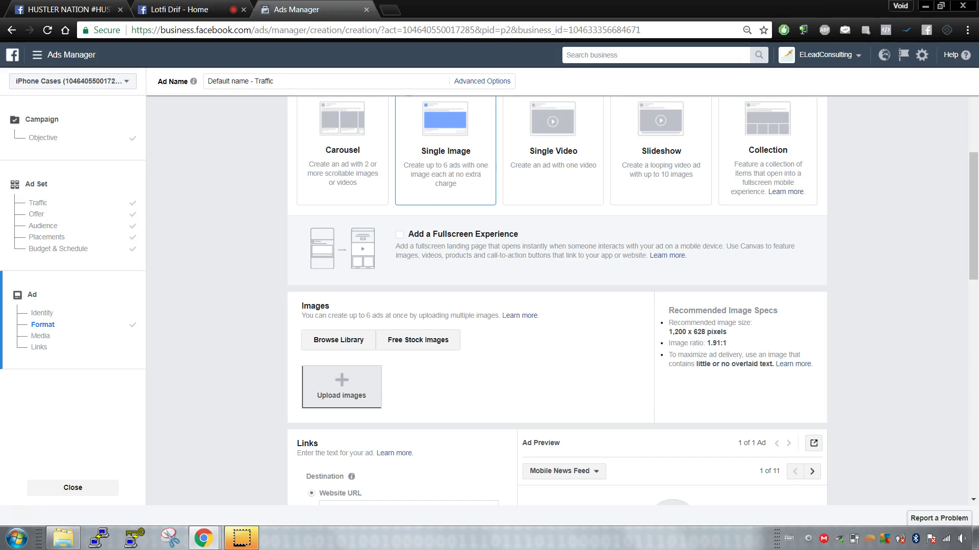
Pin the viewer's "Hey thank you" comment on the live video page and return to Ads Manager.
key("ctrl+shift+Tab")
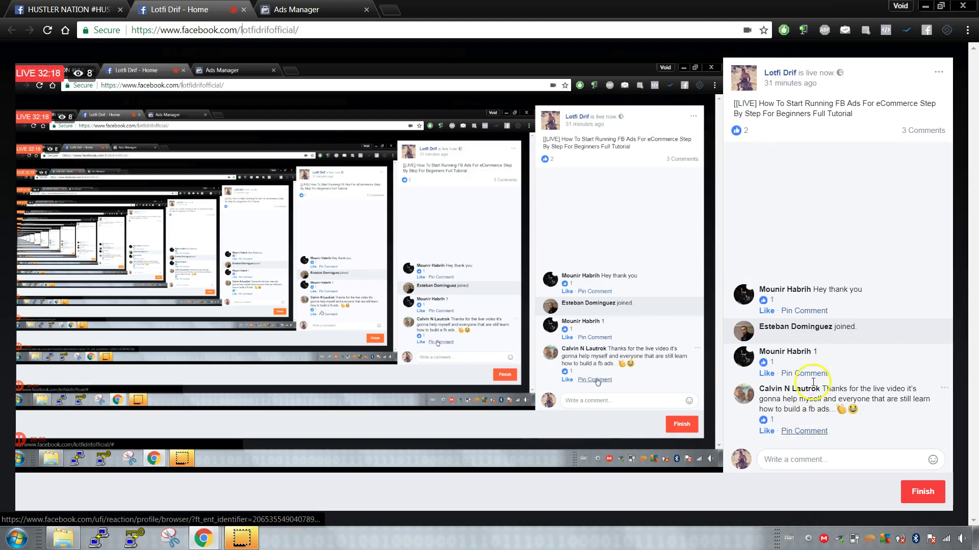
left_click(810, 311)
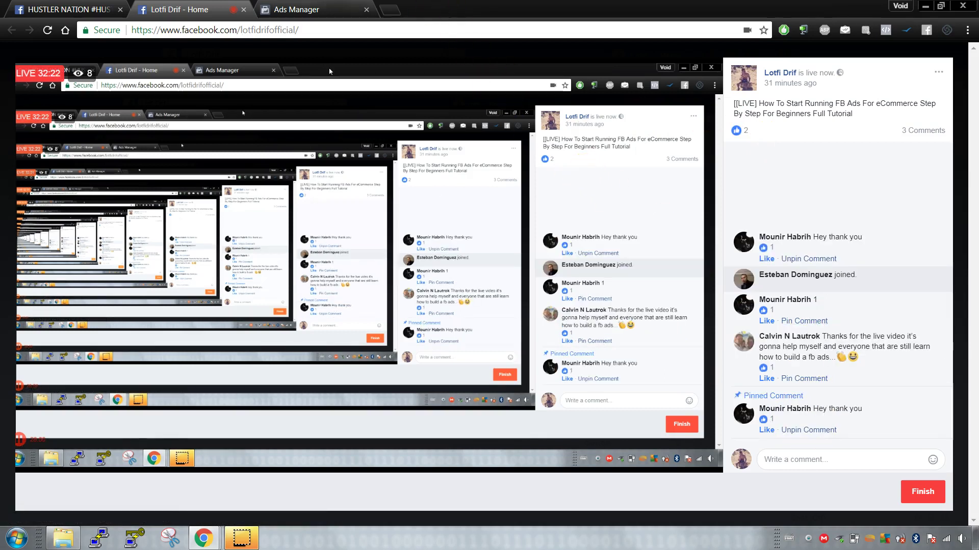
left_click(331, 9)
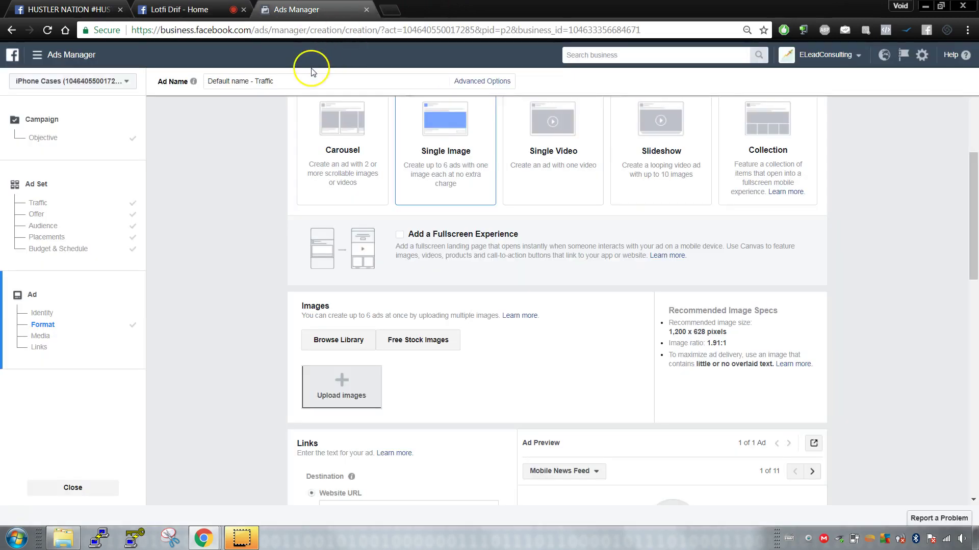
Add the first free stock image, showing two people sitting on stairs, as the ad's image.
scroll(293, 242, "down", 8)
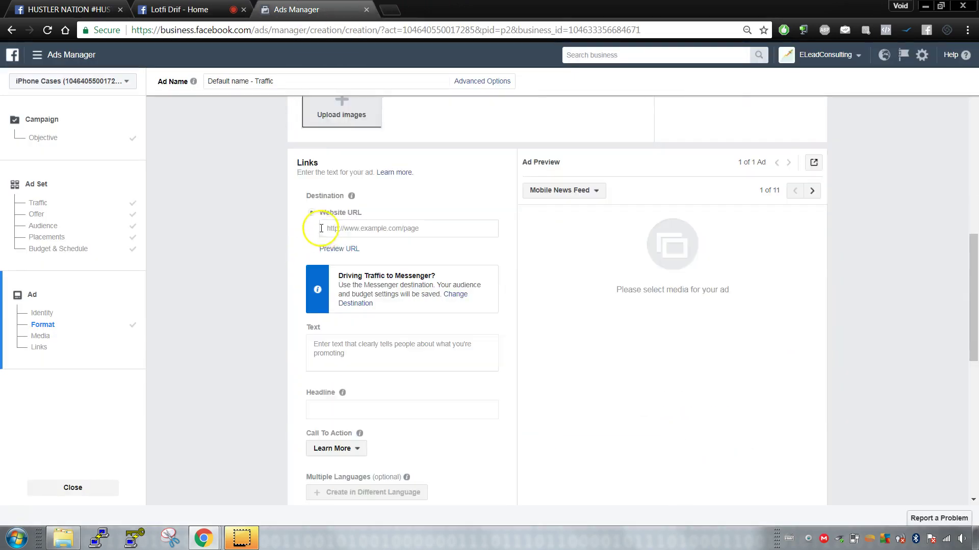
scroll(373, 239, "up", 7)
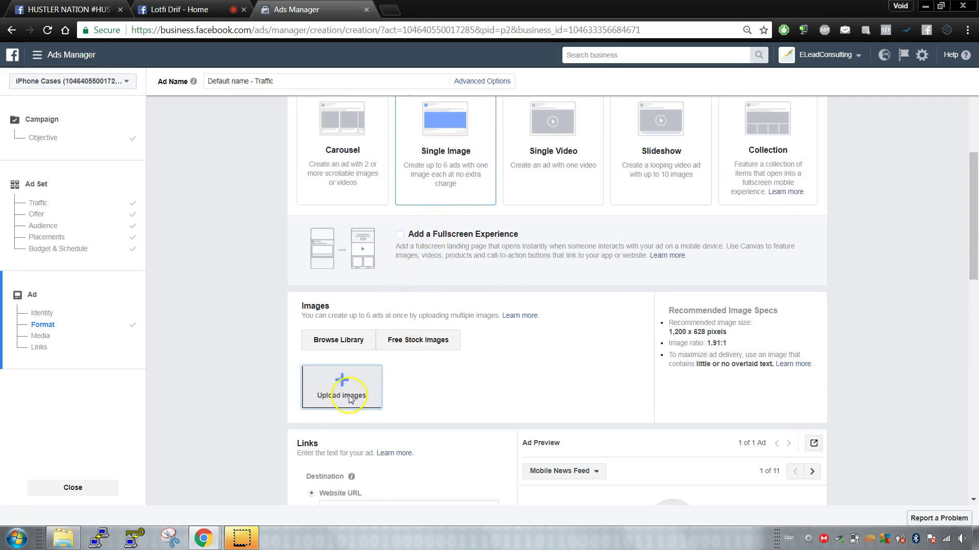
left_click(416, 341)
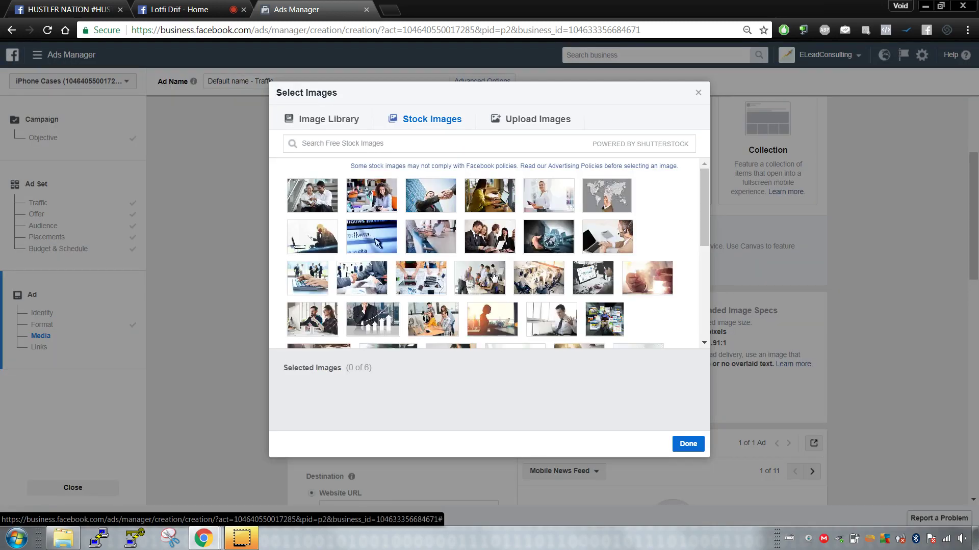
mouse_move(402, 185)
mouse_move(329, 197)
left_click(579, 321)
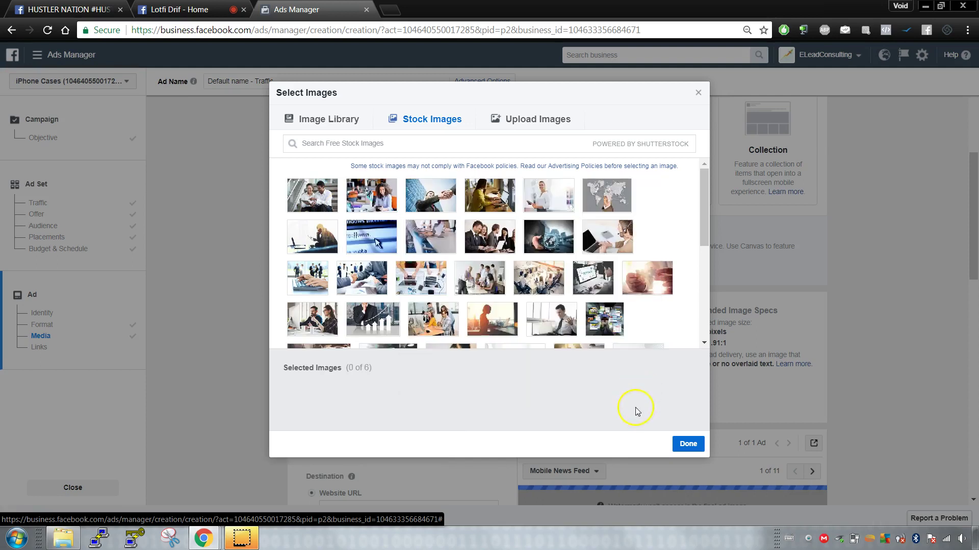
left_click(688, 444)
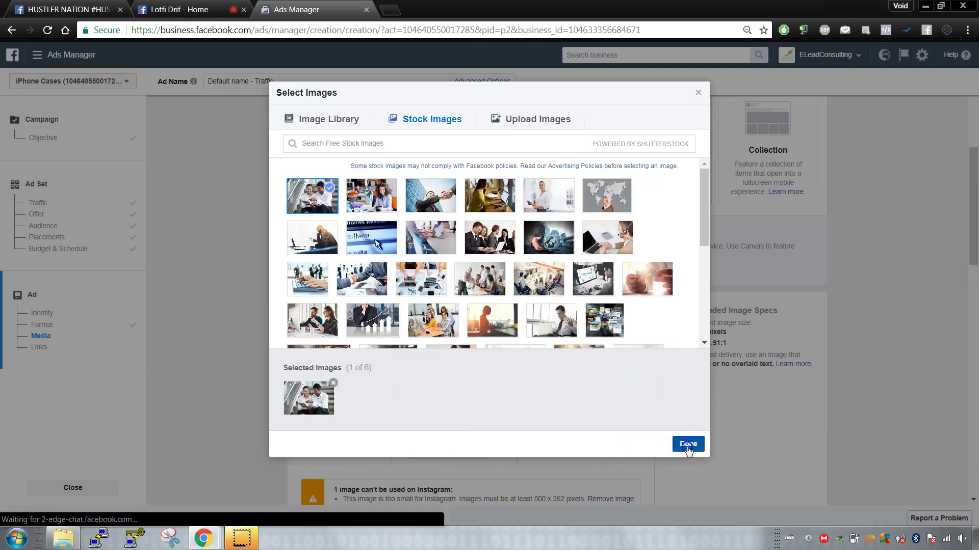
left_click(464, 386)
Examine the ad preview, its list of placements and the remaining link and tracking options.
scroll(472, 382, "down", 4)
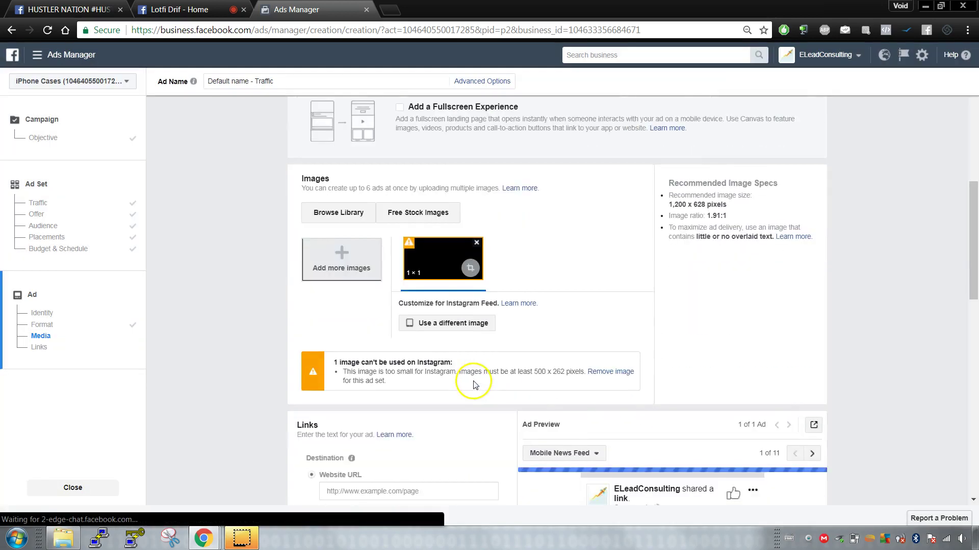
left_click(555, 390)
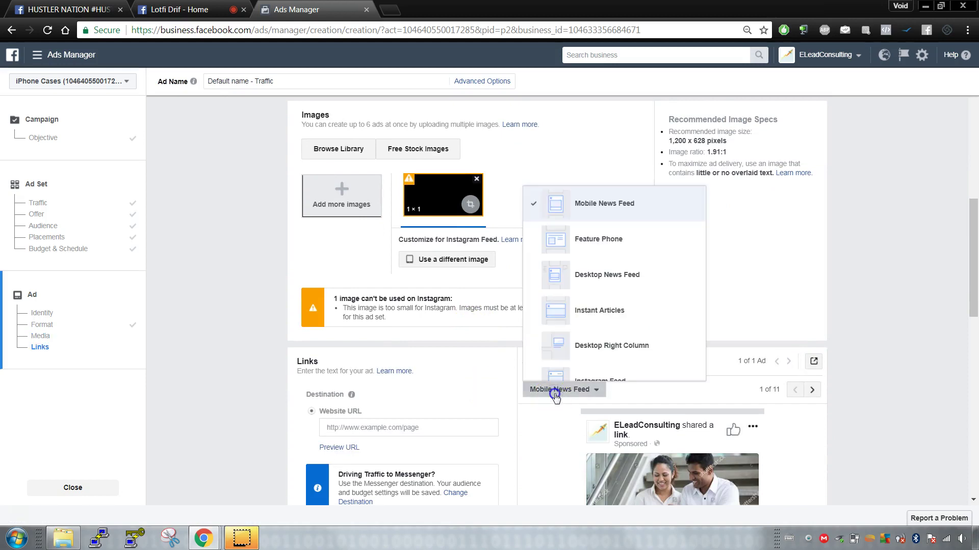
left_click(556, 395)
scroll(534, 344, "down", 4)
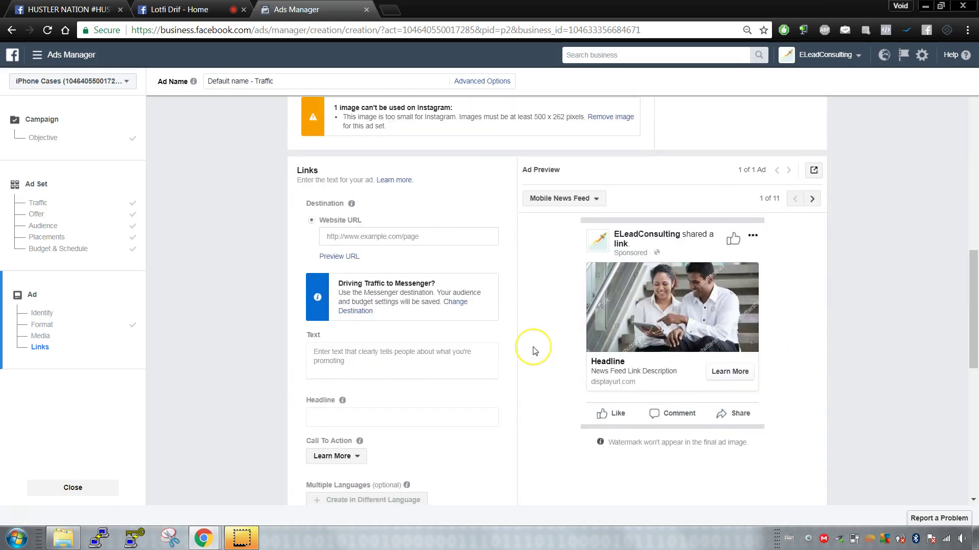
scroll(533, 352, "down", 8)
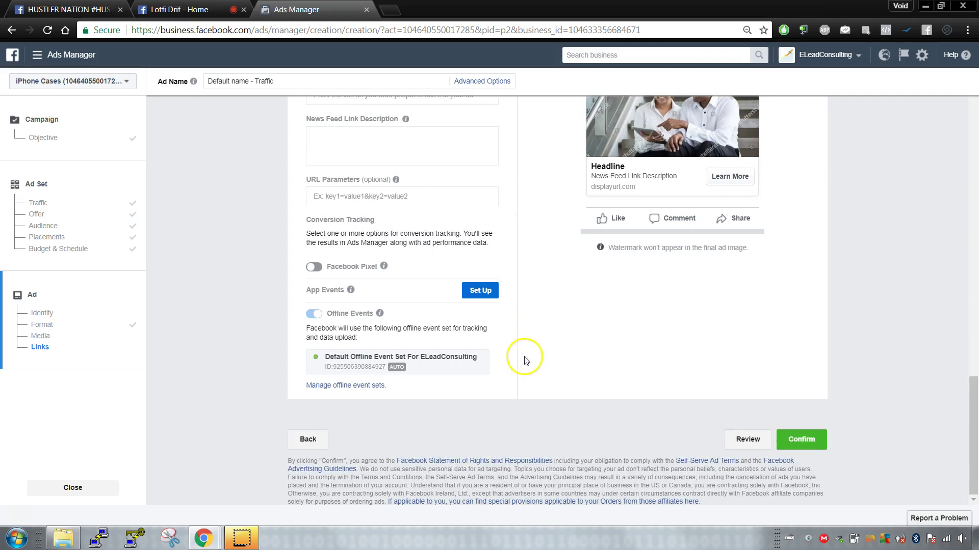
scroll(520, 363, "up", 12)
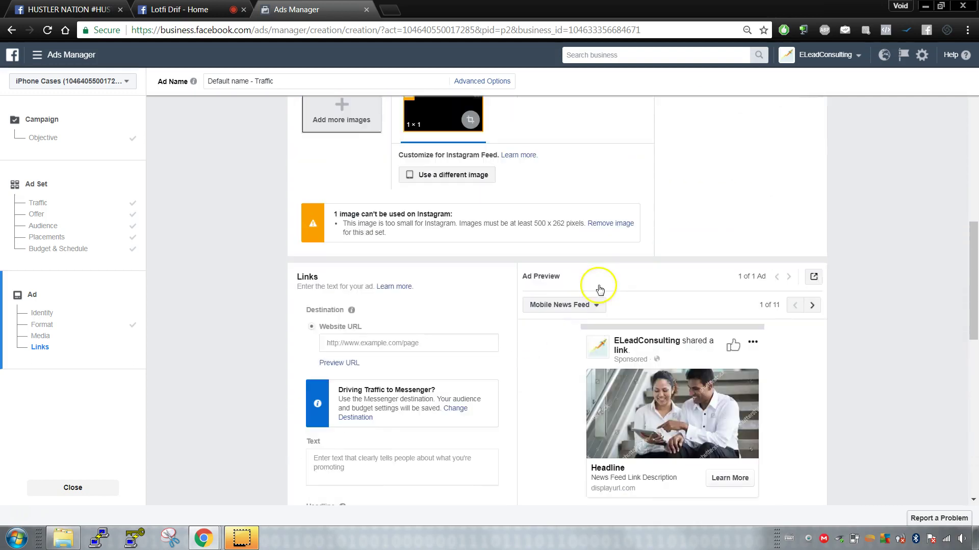
Activate the ad's empty Text field, check the live video page and return to Ads Manager.
scroll(498, 389, "down", 4)
left_click(367, 282)
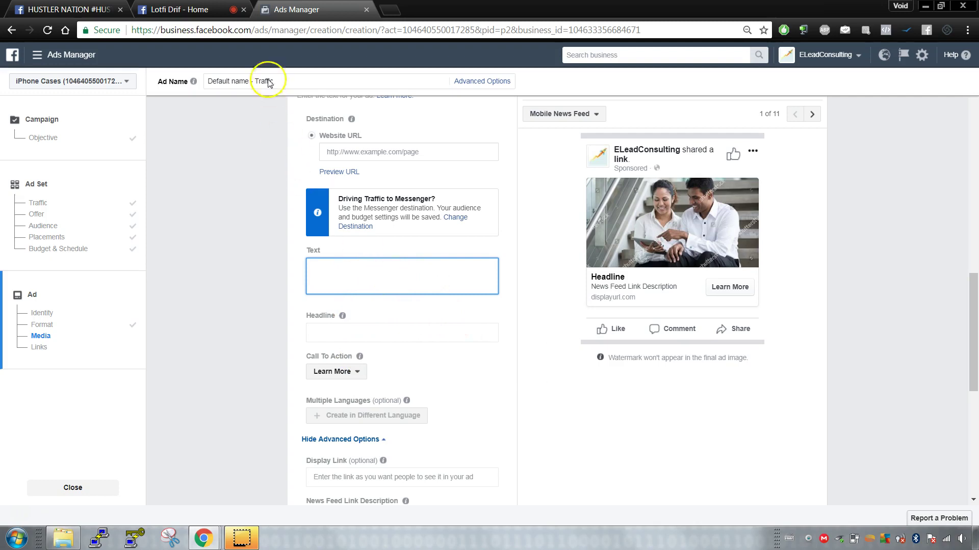
left_click(174, 9)
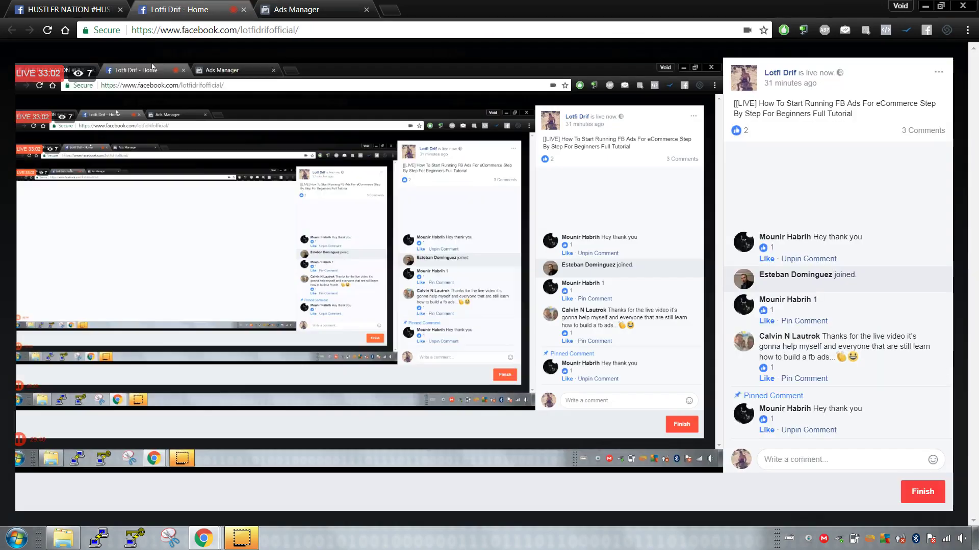
left_click(287, 9)
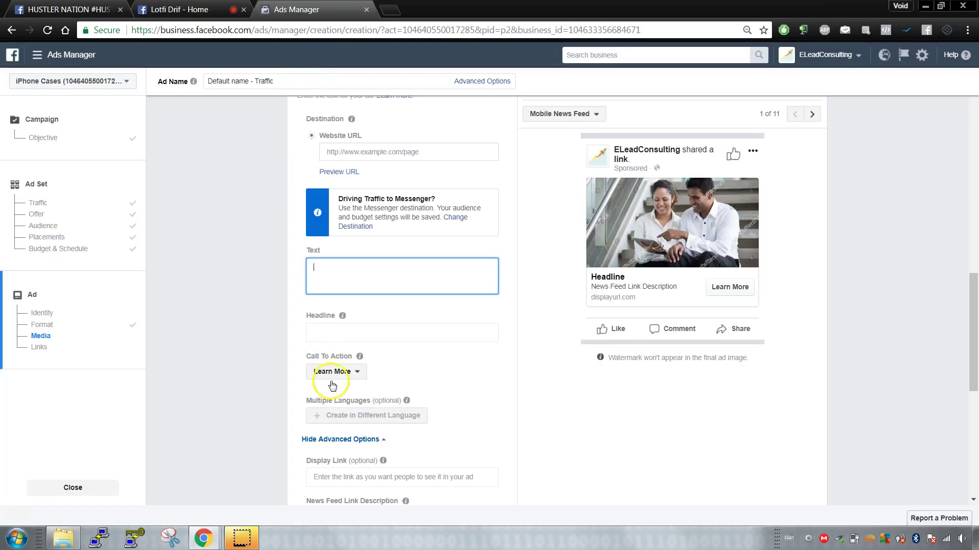
Enter the ad's headline "10050% off today only, get free shipping right now!!!!!".
left_click(349, 333)
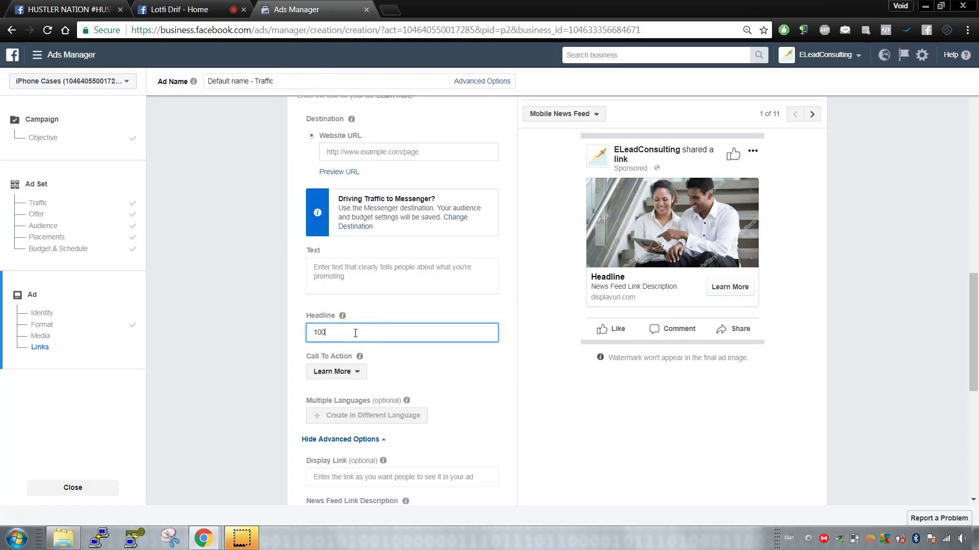
type("100")
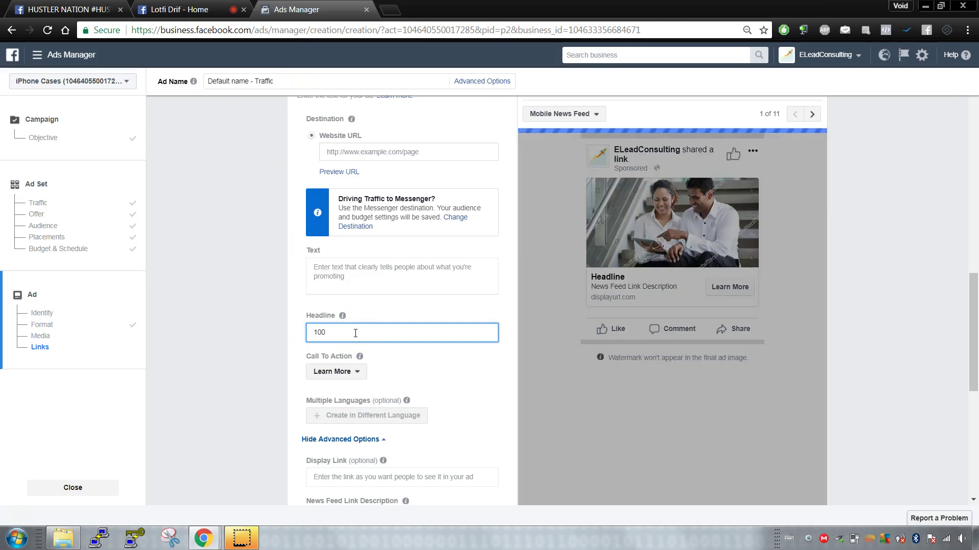
type("50%")
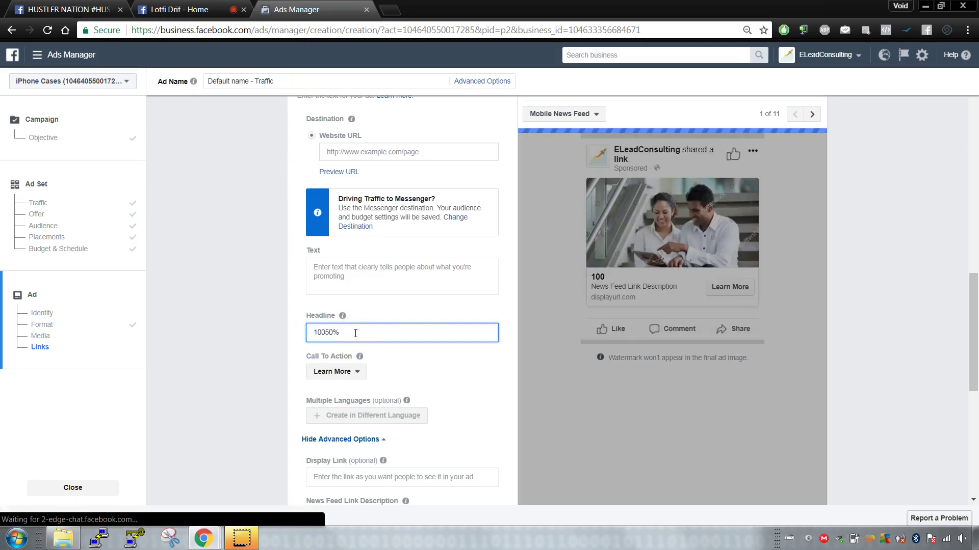
type(" off today onyl. get free shipping right now!!!!!")
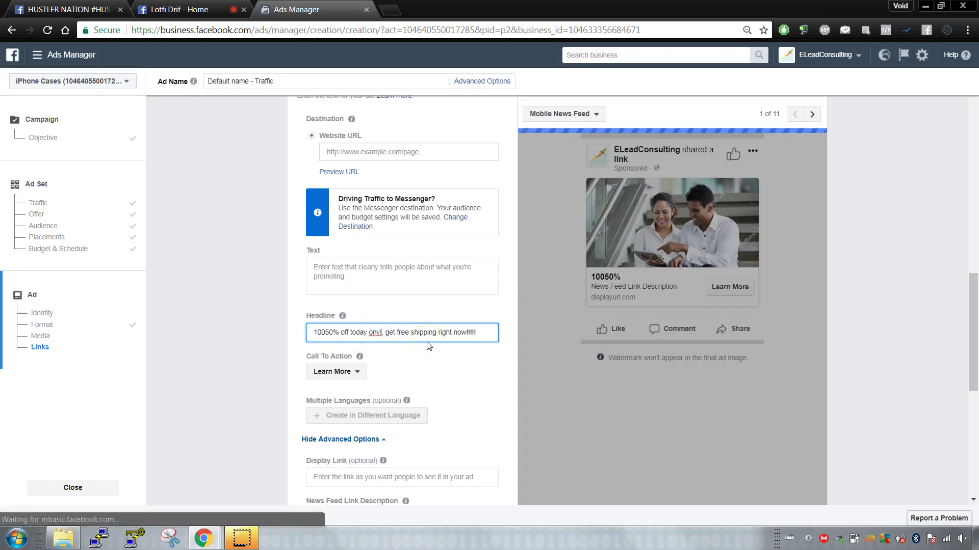
key("BackSpace")
key("BackSpace")
type("ly")
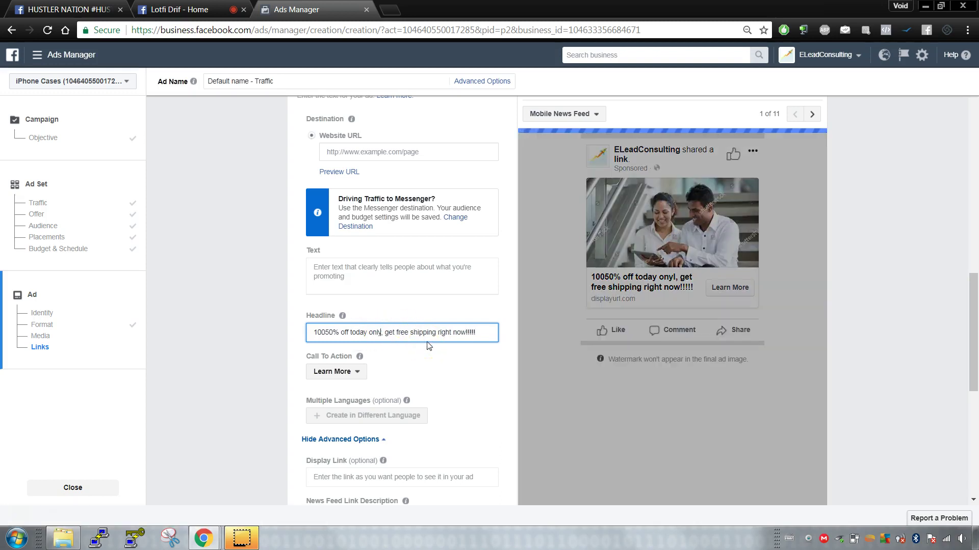
Highlight the headline text, check the live video page, then return to Ads Manager and deselect the headline.
left_click(398, 337)
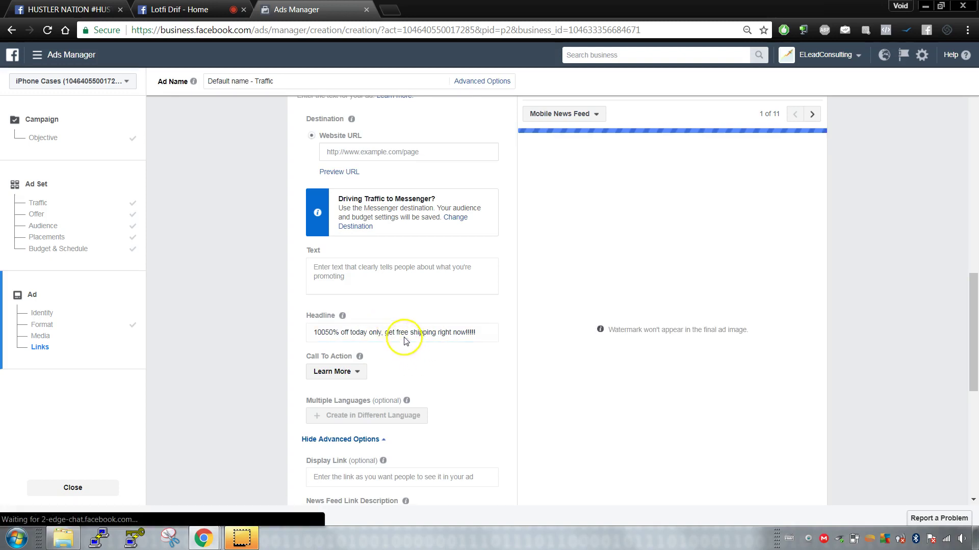
triple_click(404, 340)
left_click(179, 9)
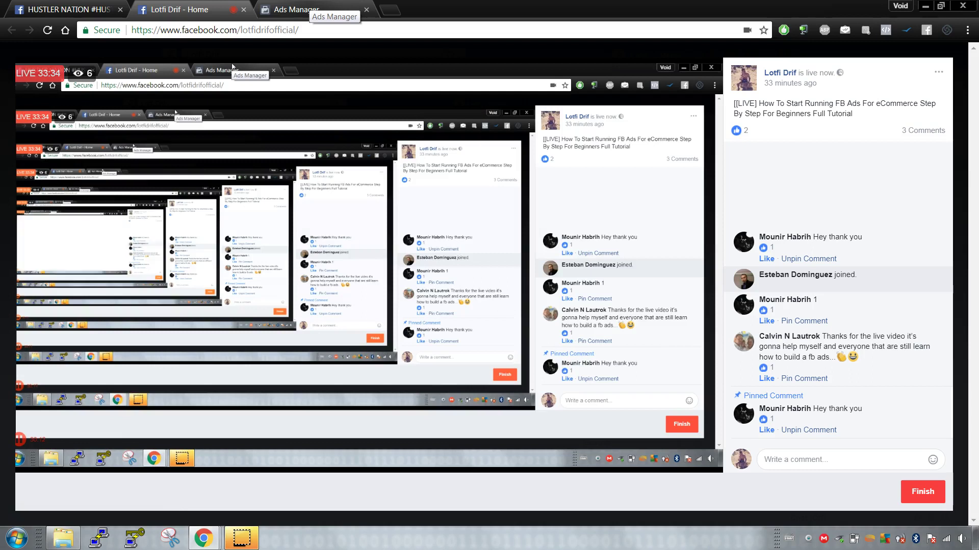
left_click(311, 10)
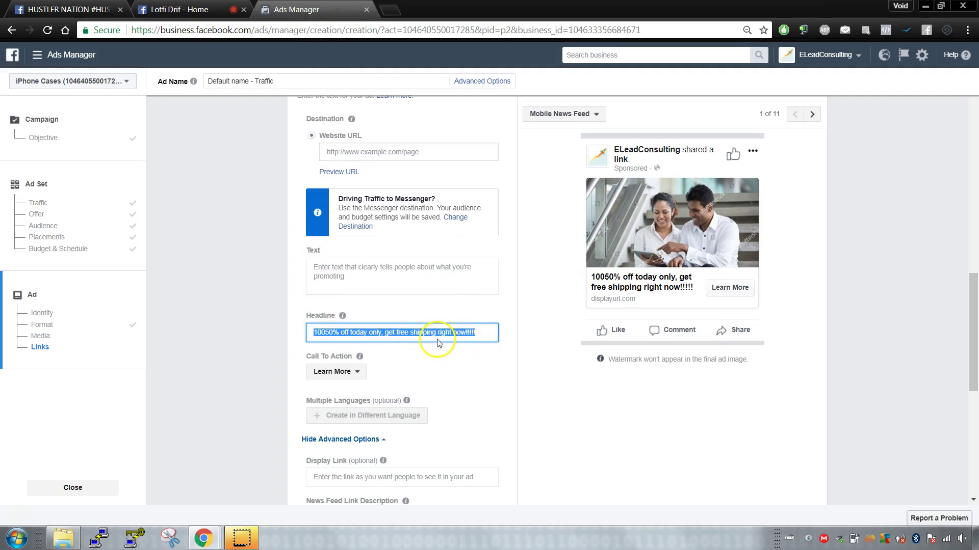
left_click(488, 336)
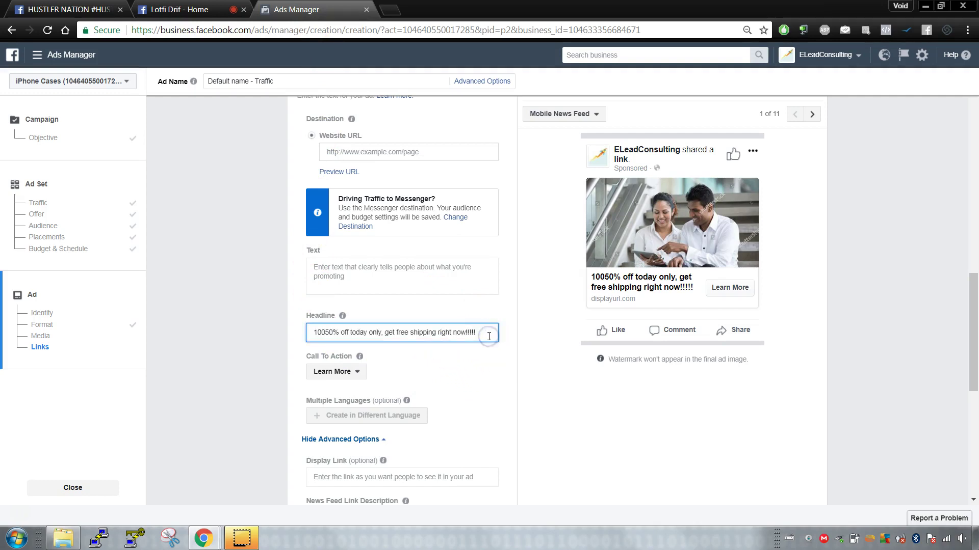
Append "Free product (just cover $3944 Shipping n Handling)" to the end of the ad's headline.
type("Free product (just cov")
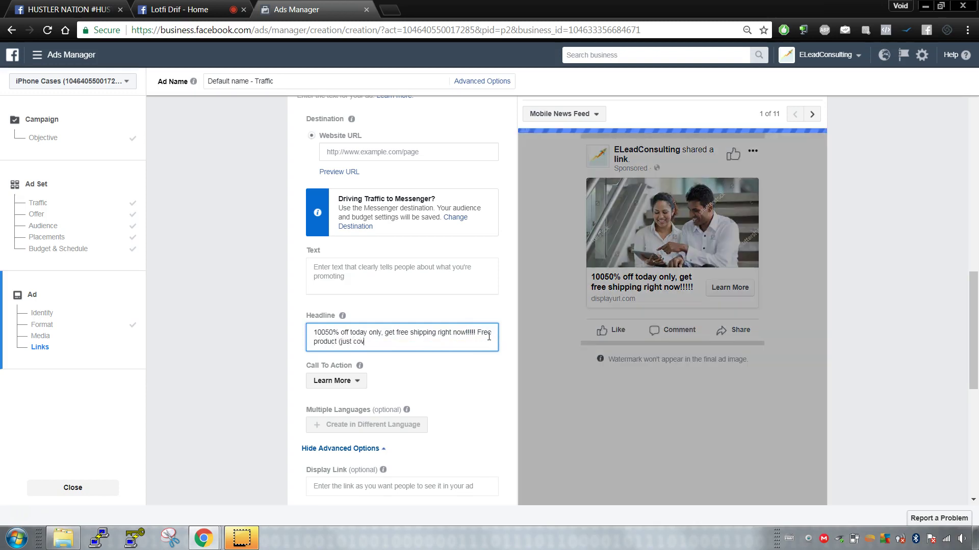
type("er $3")
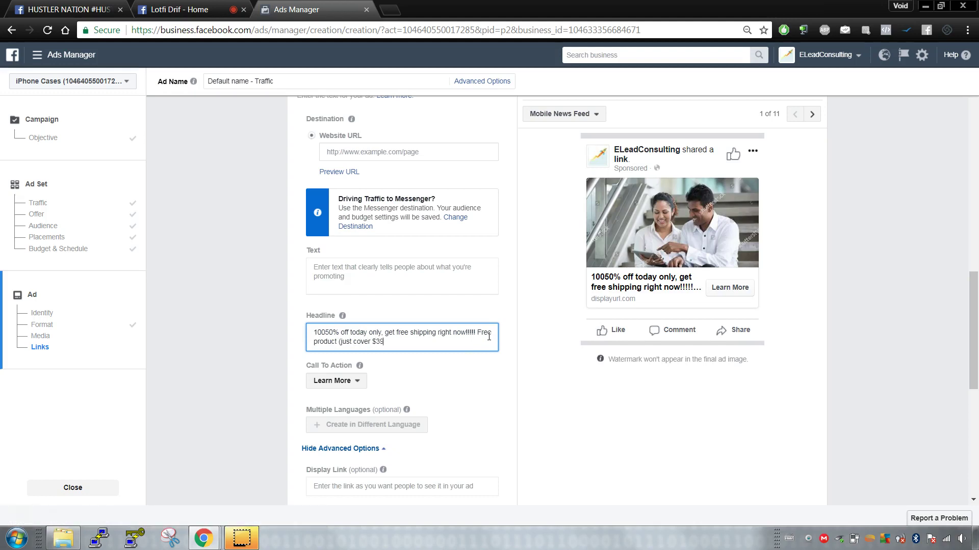
type("9")
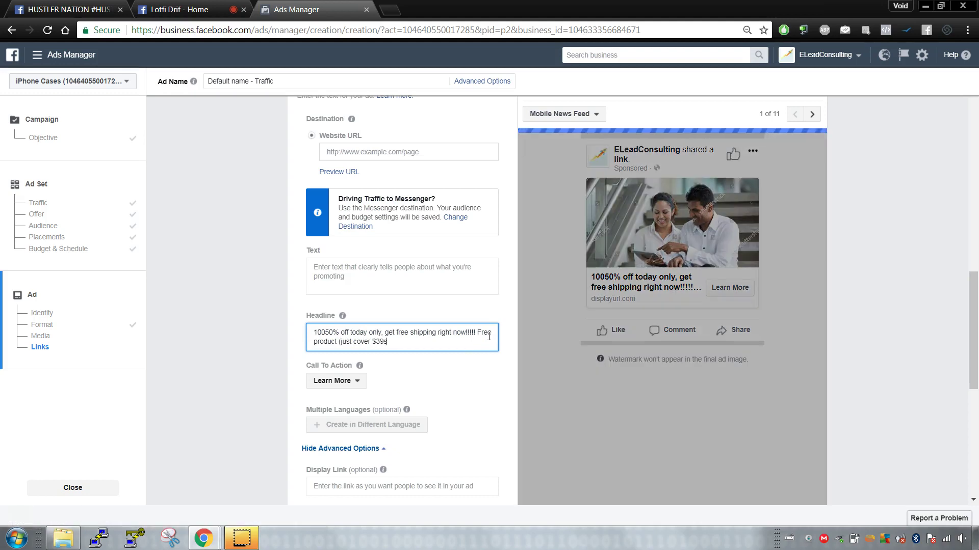
type("44")
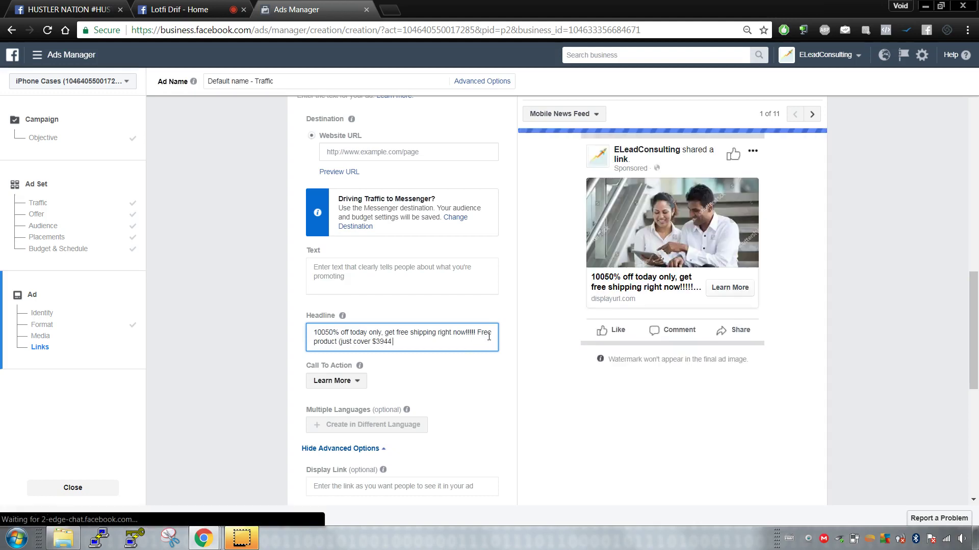
type(" S")
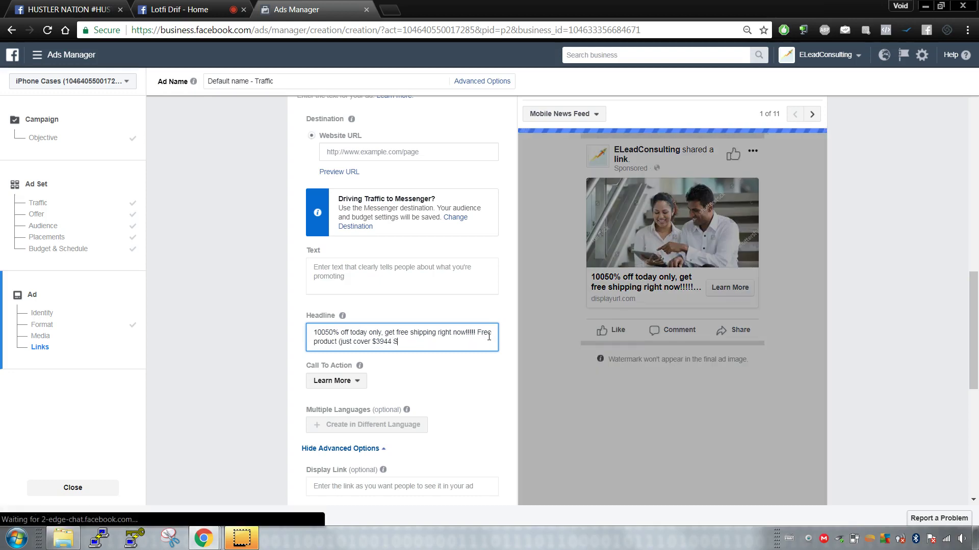
type("hipping n Handlding")
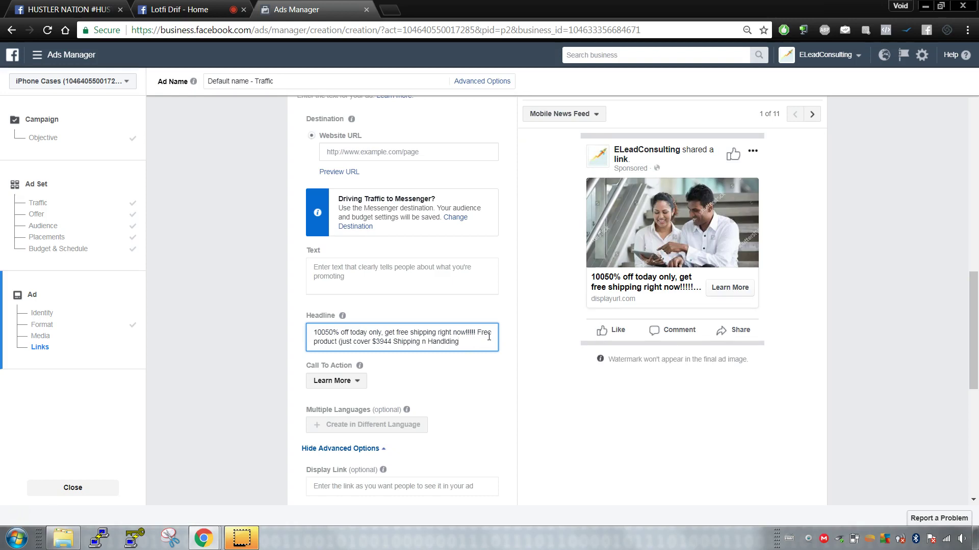
key("BackSpace")
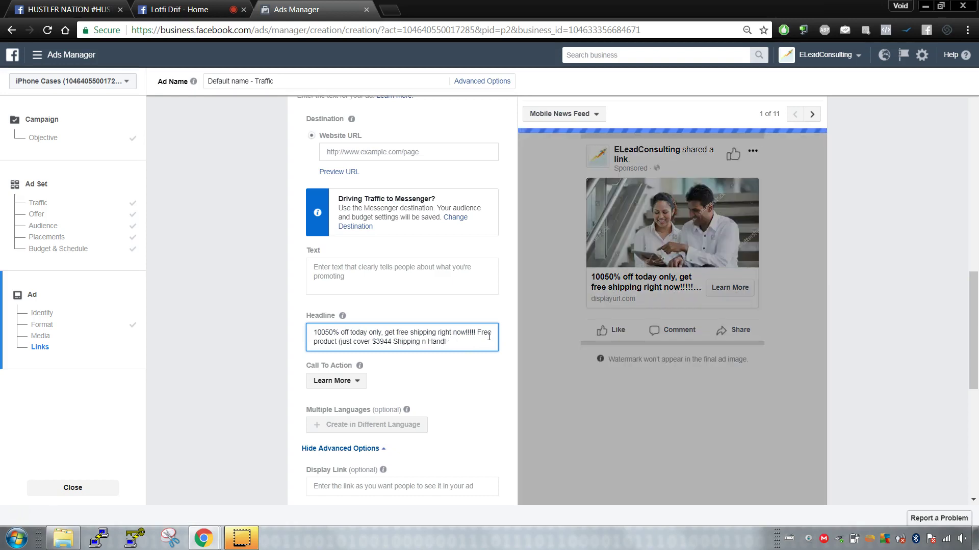
type("lin")
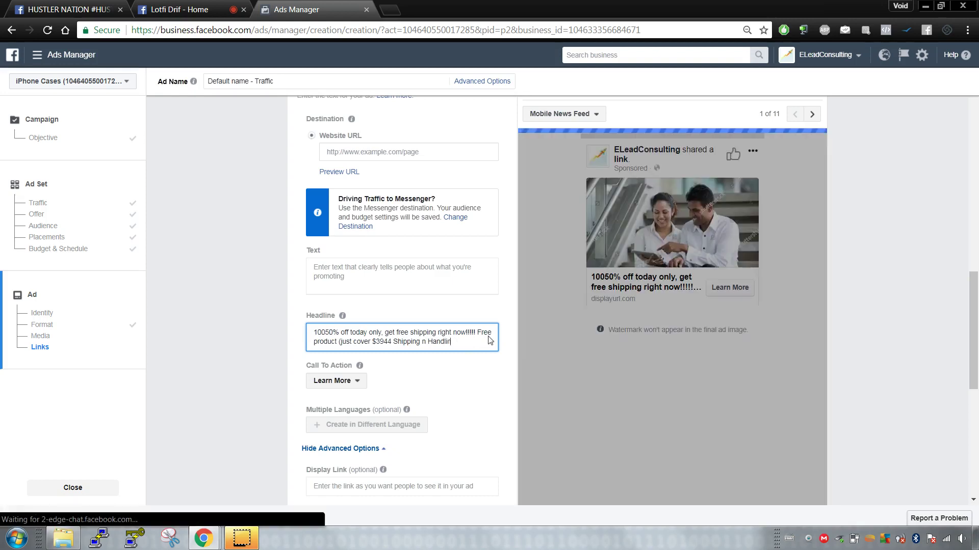
type("g)")
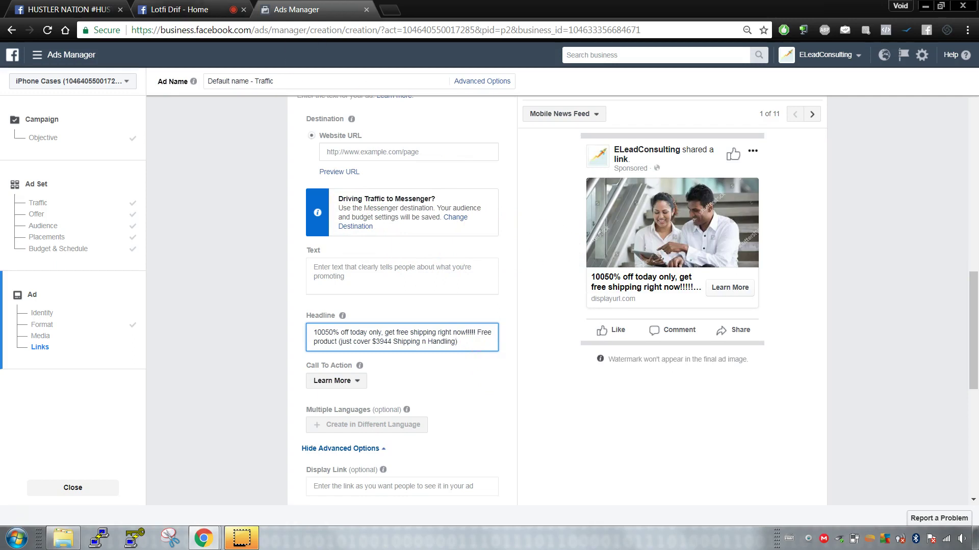
Check the live video page, highlight the headline's shipping and handling wording in Ads Manager, and recheck the live video for activity.
left_click(219, 9)
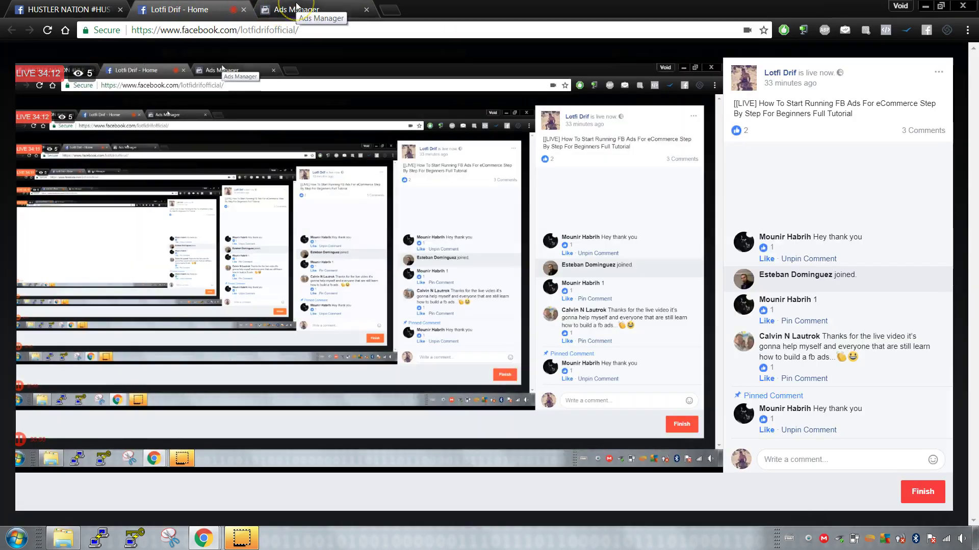
left_click(297, 8)
left_click(302, 341)
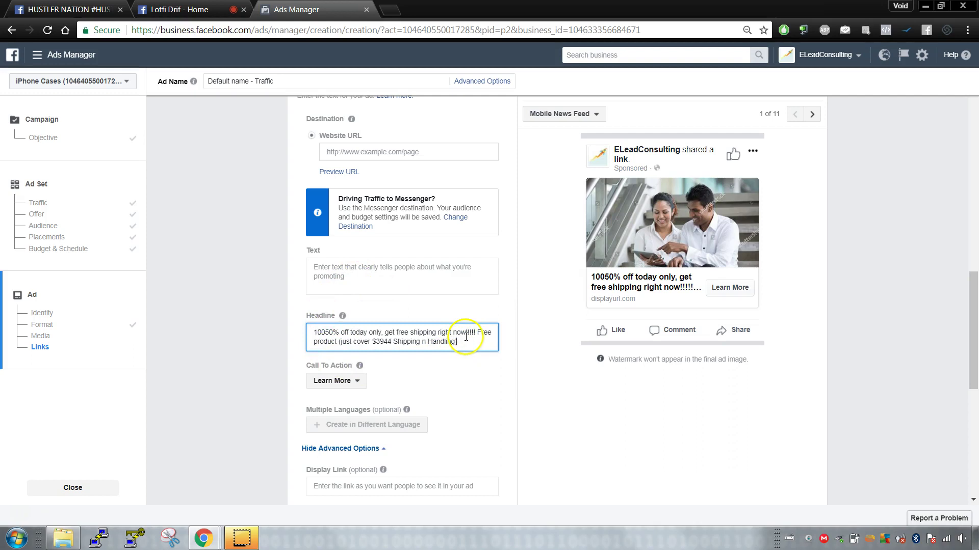
left_click_drag(475, 333, 381, 339)
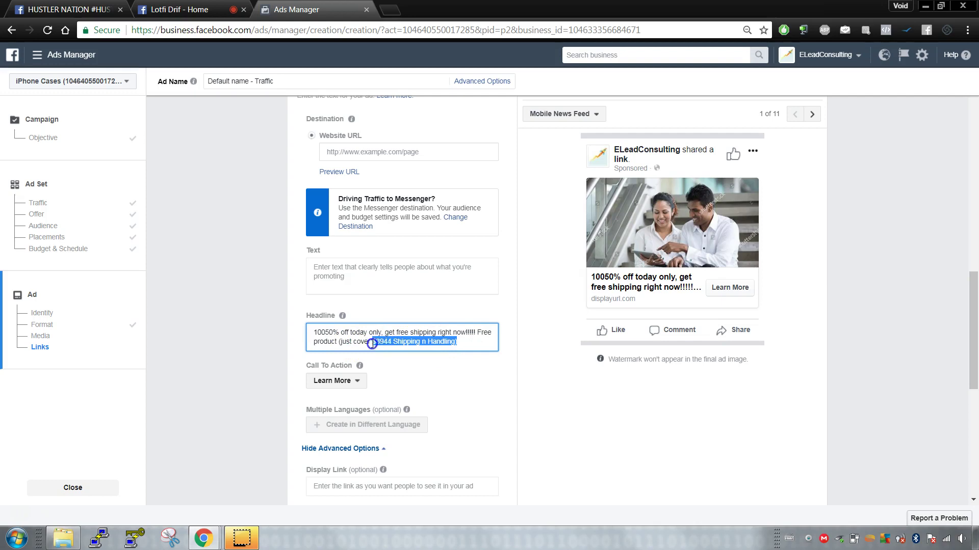
left_click_drag(376, 347, 380, 348)
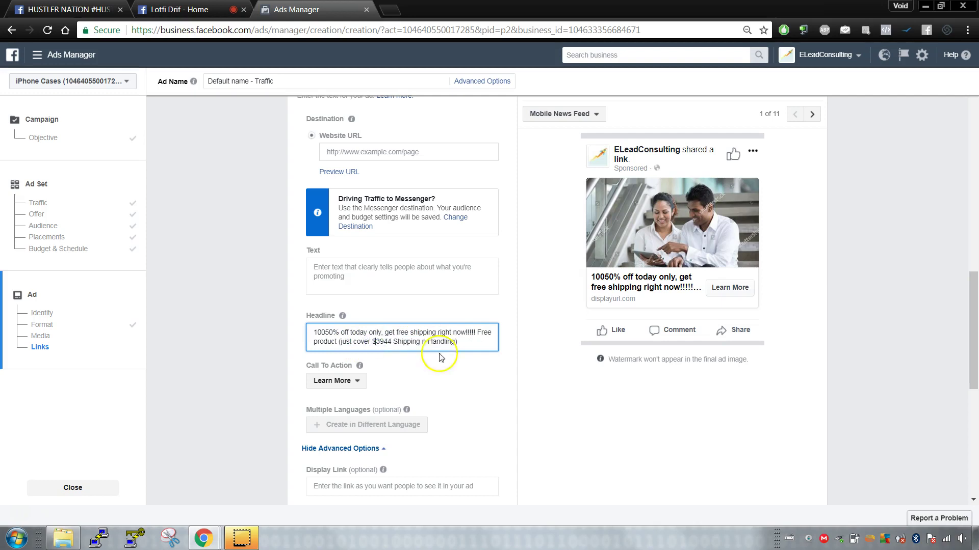
left_click(224, 9)
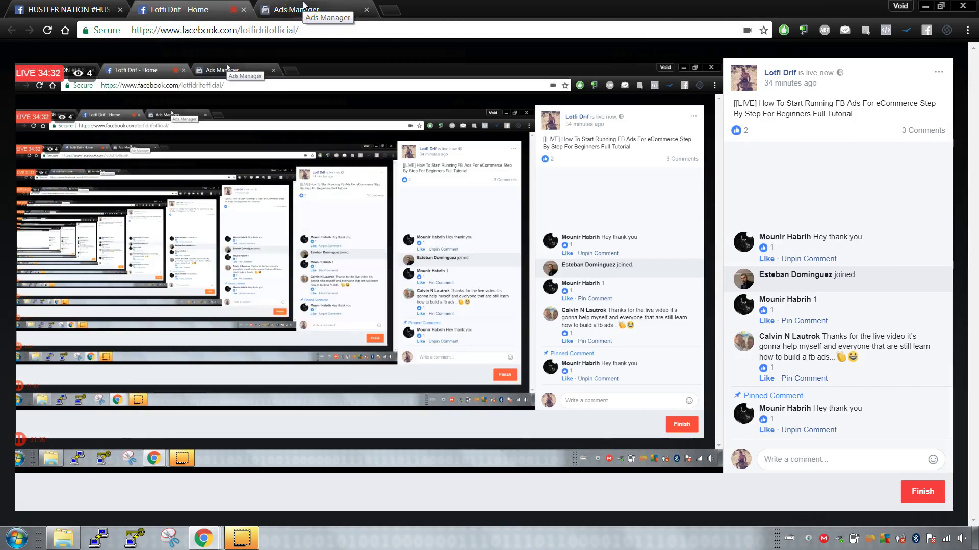
left_click(304, 6)
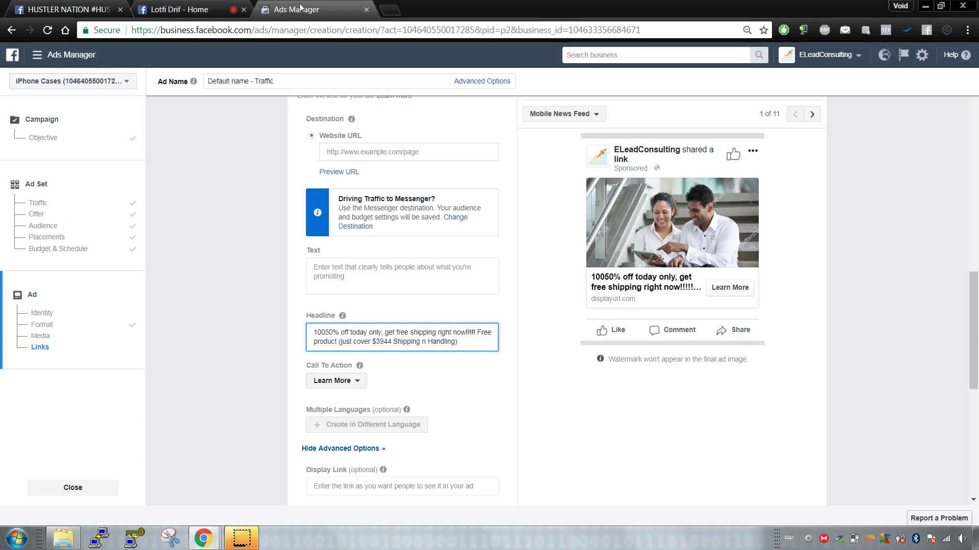
left_click(224, 10)
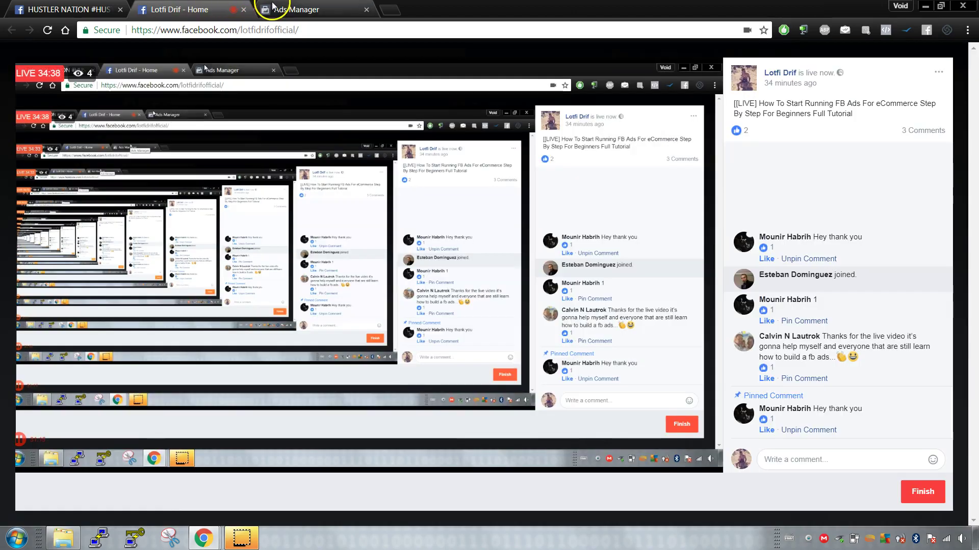
left_click(285, 13)
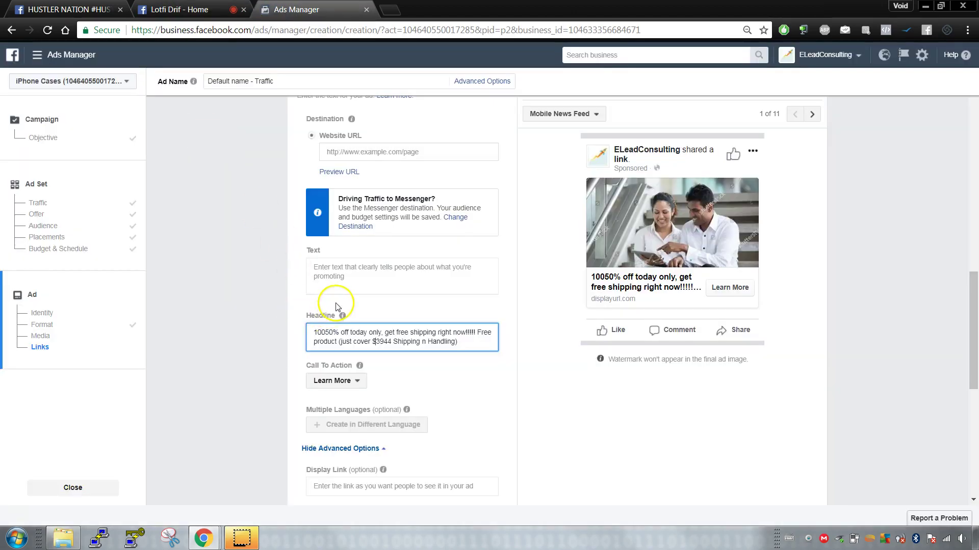
Clear the entire headline text of the ad.
triple_click(462, 341)
triple_click(463, 341)
left_click(476, 349)
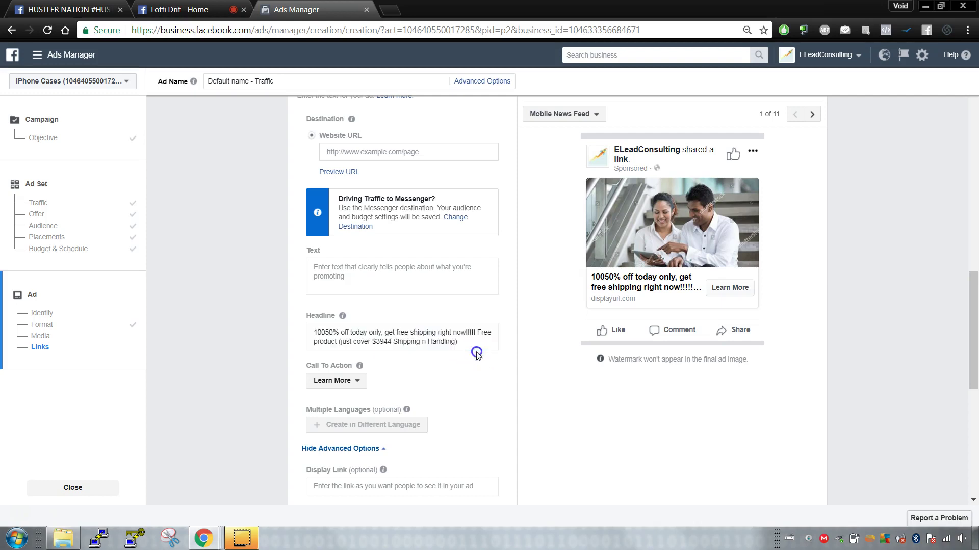
triple_click(474, 349)
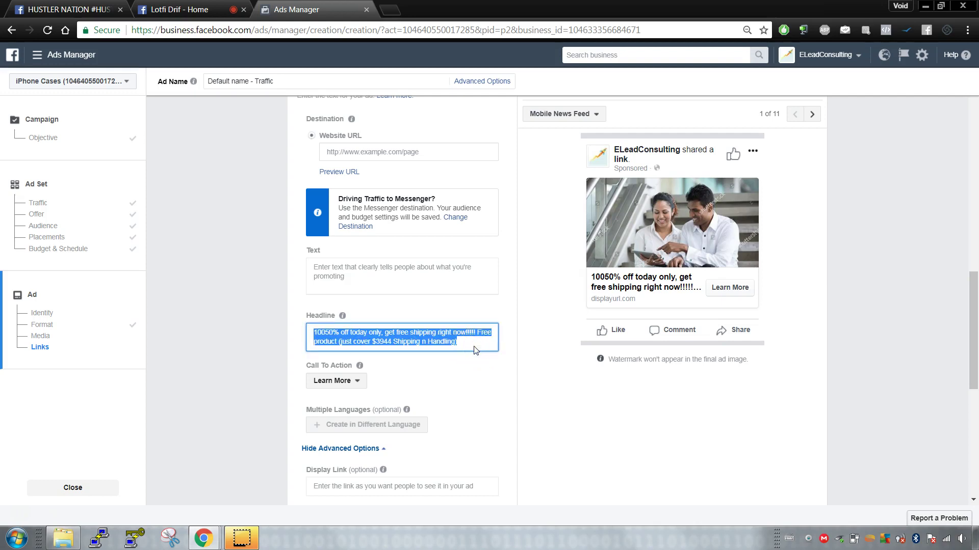
key("BackSpace")
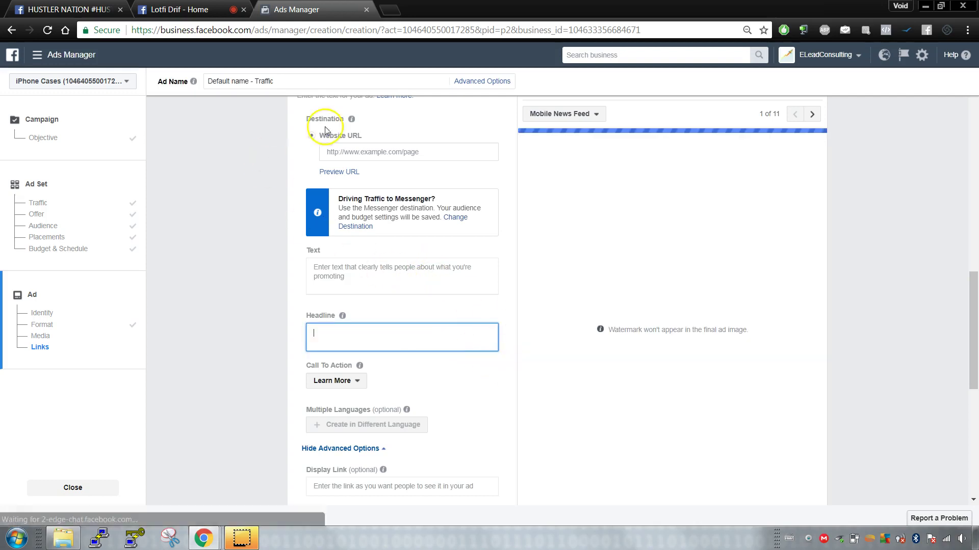
Monitor the live video page and its comments, returning to the ad's link settings in Ads Manager.
left_click(176, 10)
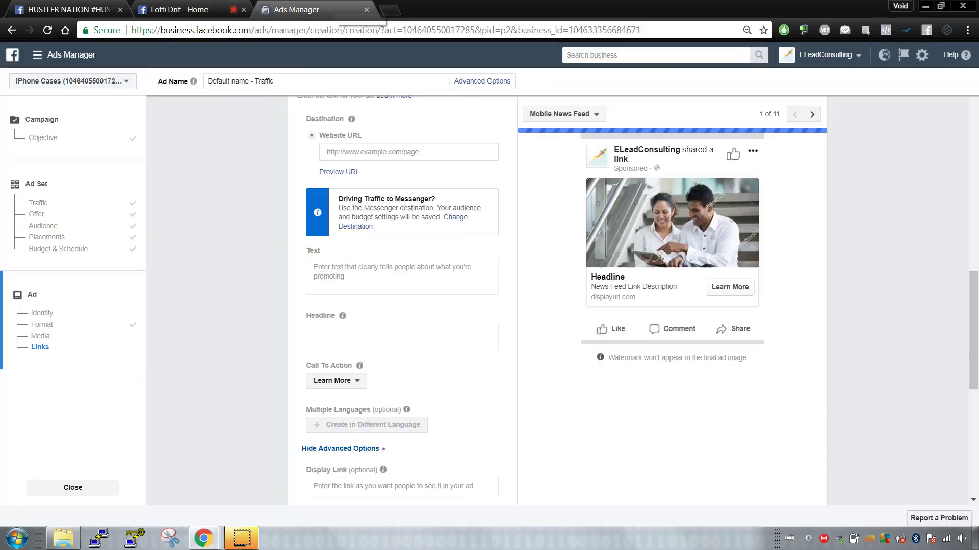
left_click(316, 9)
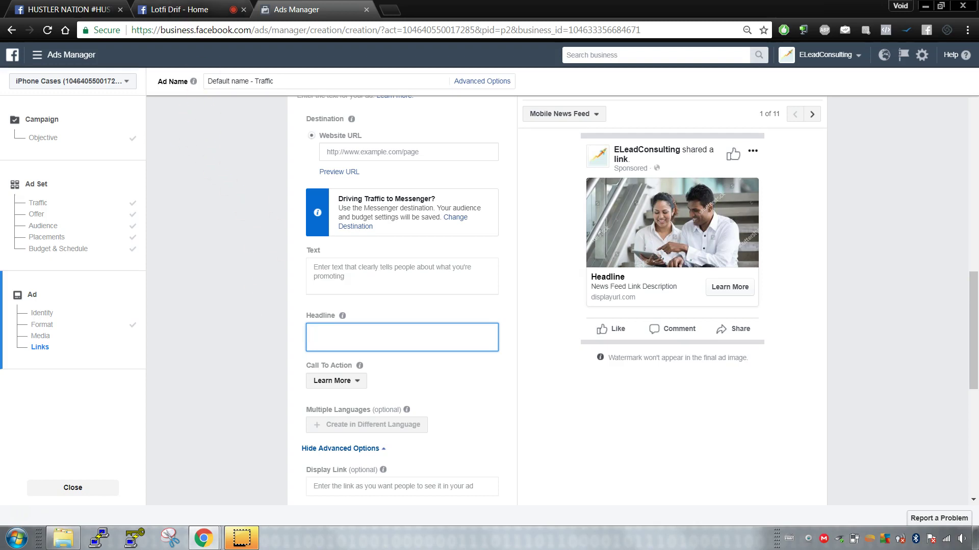
left_click(206, 8)
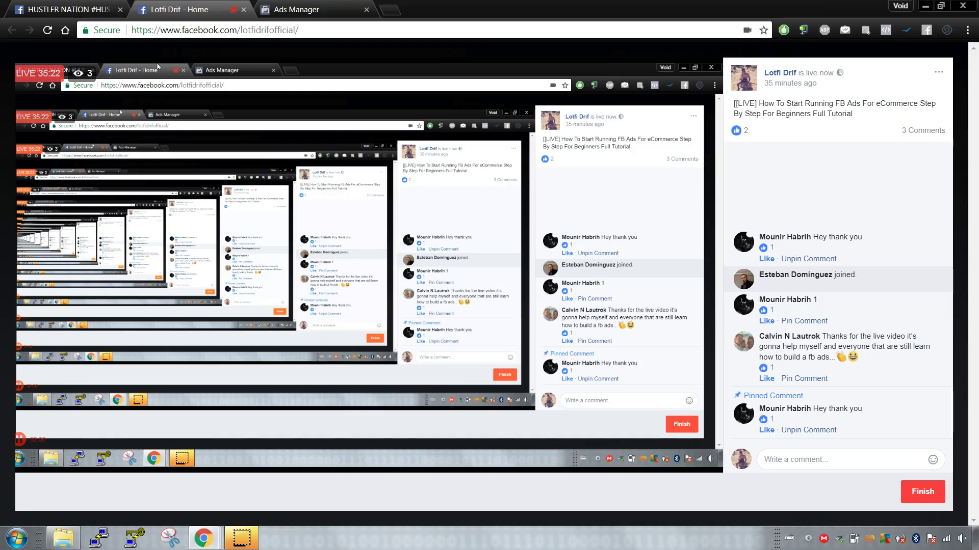
left_click(296, 9)
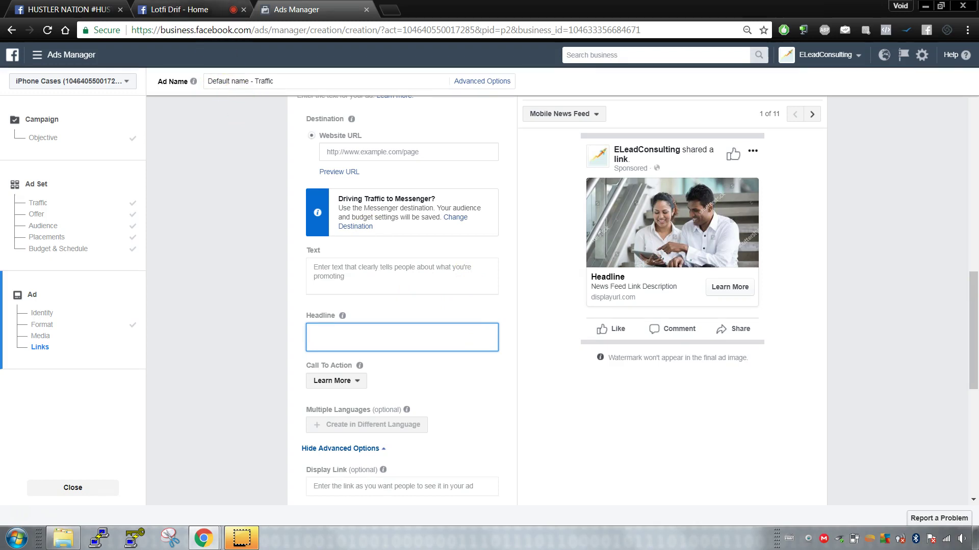
left_click(199, 9)
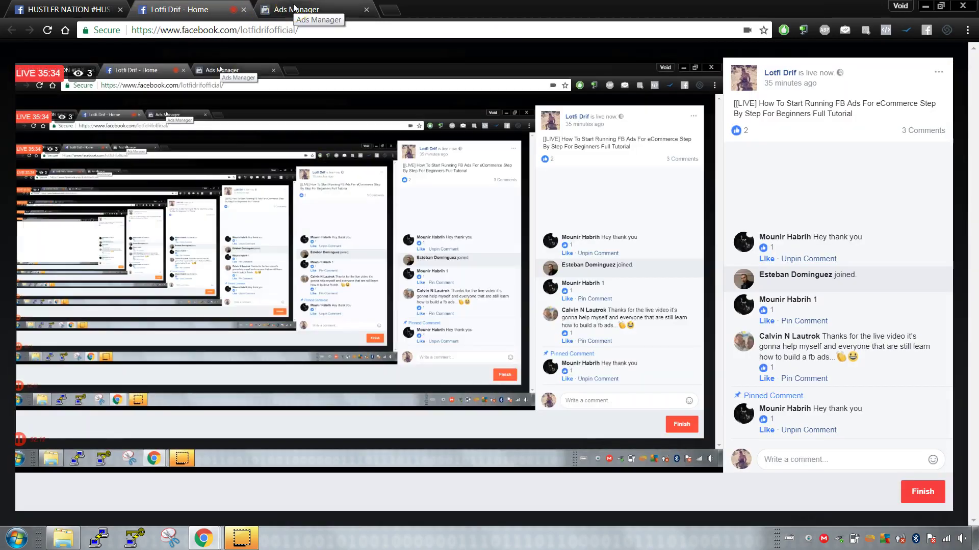
left_click(293, 9)
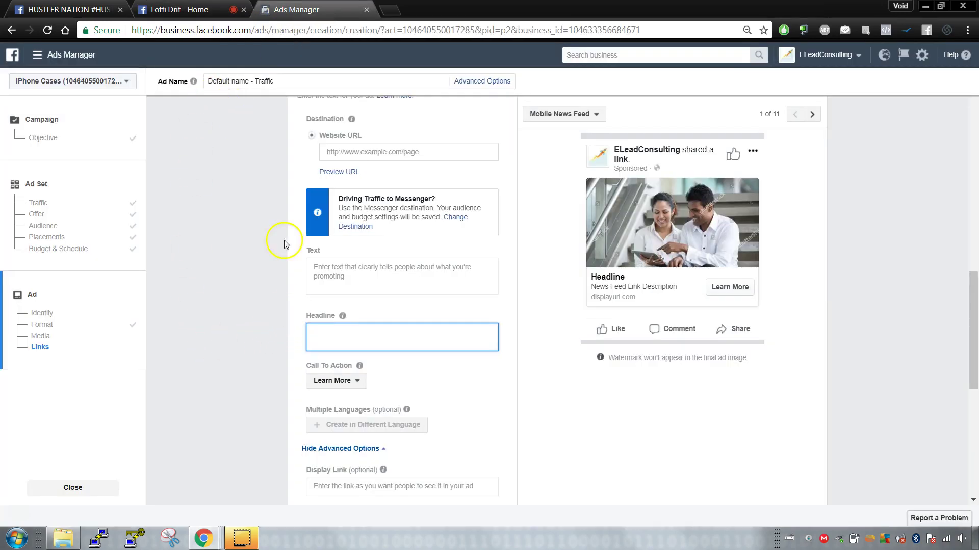
left_click(178, 10)
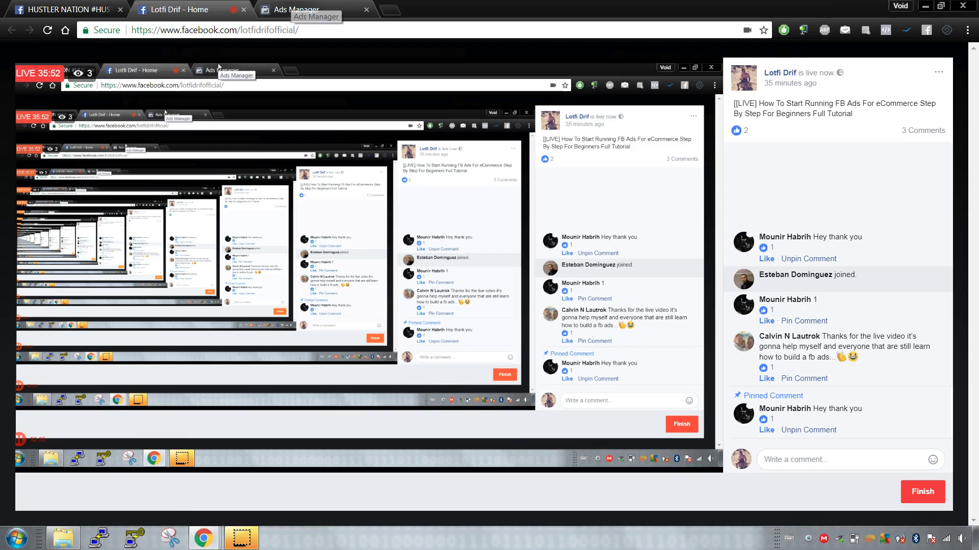
left_click(293, 10)
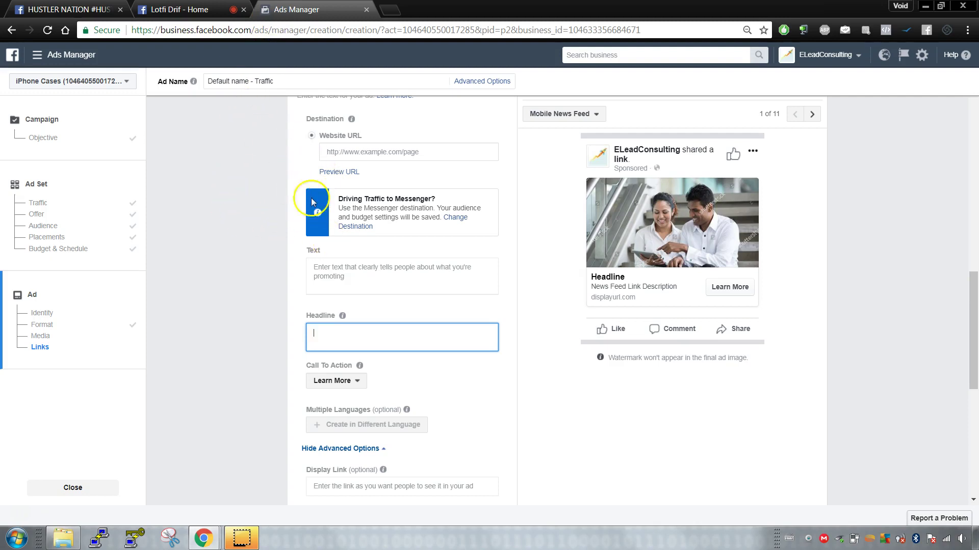
left_click(217, 9)
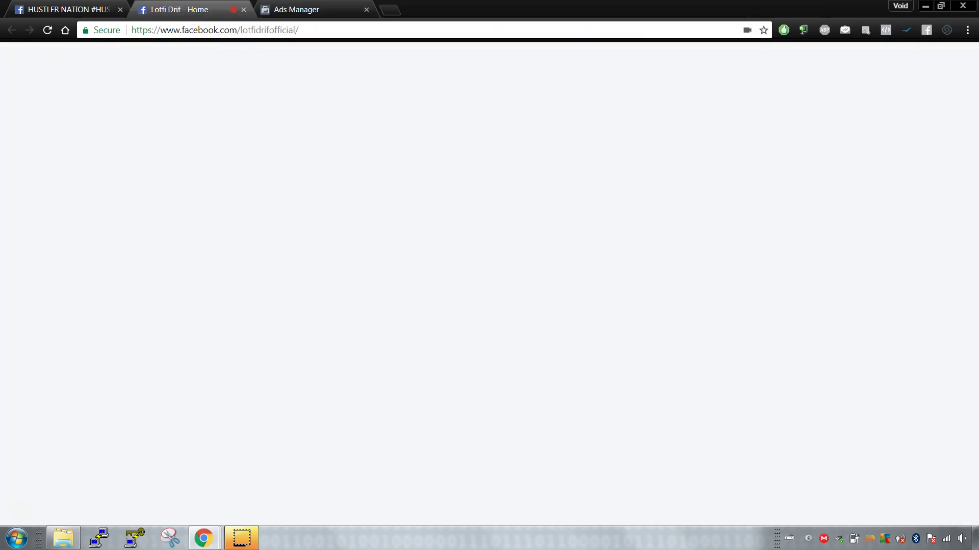
left_click(312, 6)
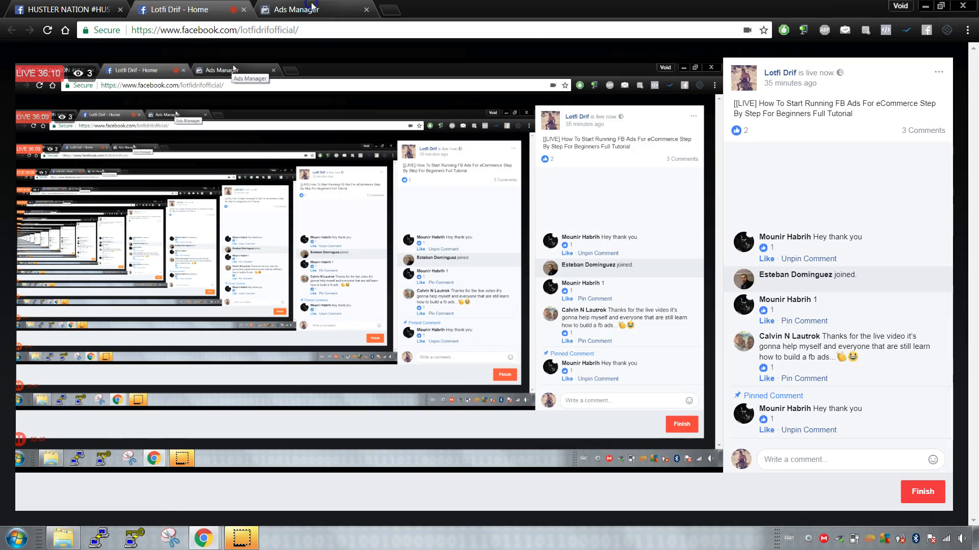
left_click(362, 343)
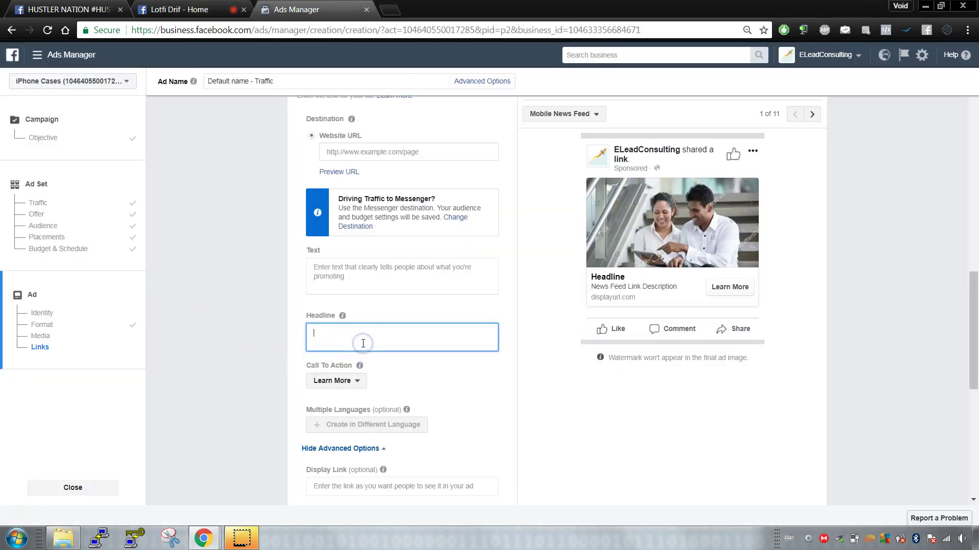
type("1 Weir")
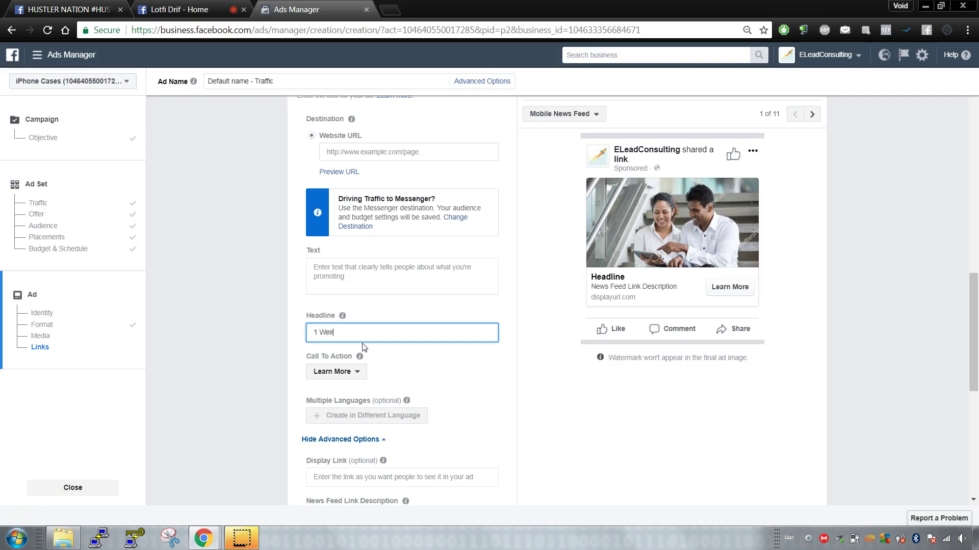
type("d")
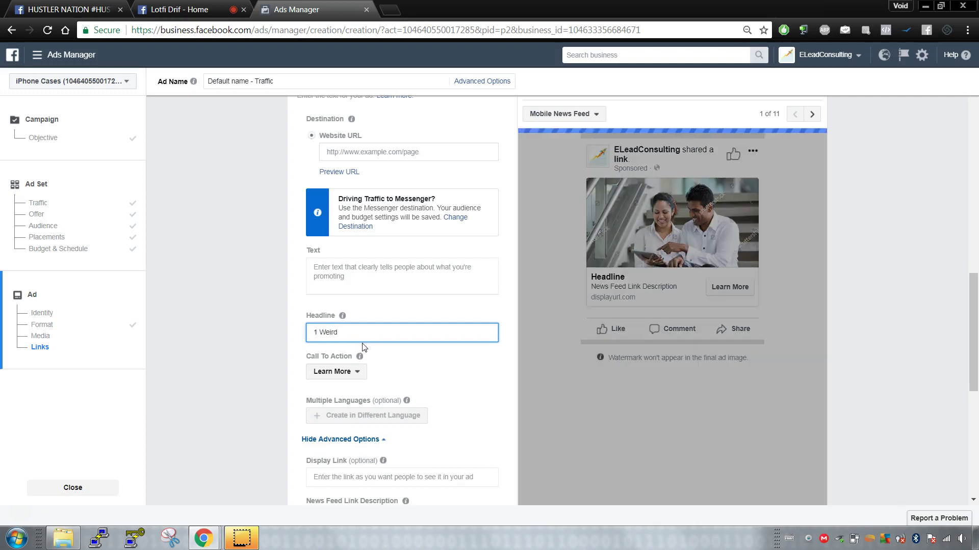
key("BackSpace")
key("BackSpace")
key("BackSpace")
key("BackSpace")
key("BackSpace")
key("BackSpace")
key("BackSpace")
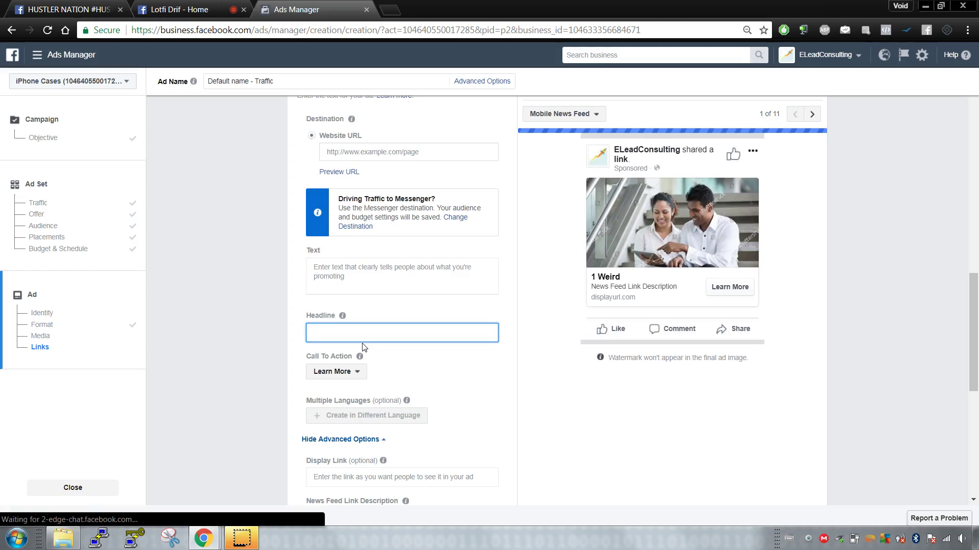
Enter "How This 1 Weird Technique" as the ad's headline and check the live video page before returning to Ads Manager.
type("How This 1 Weird Technique")
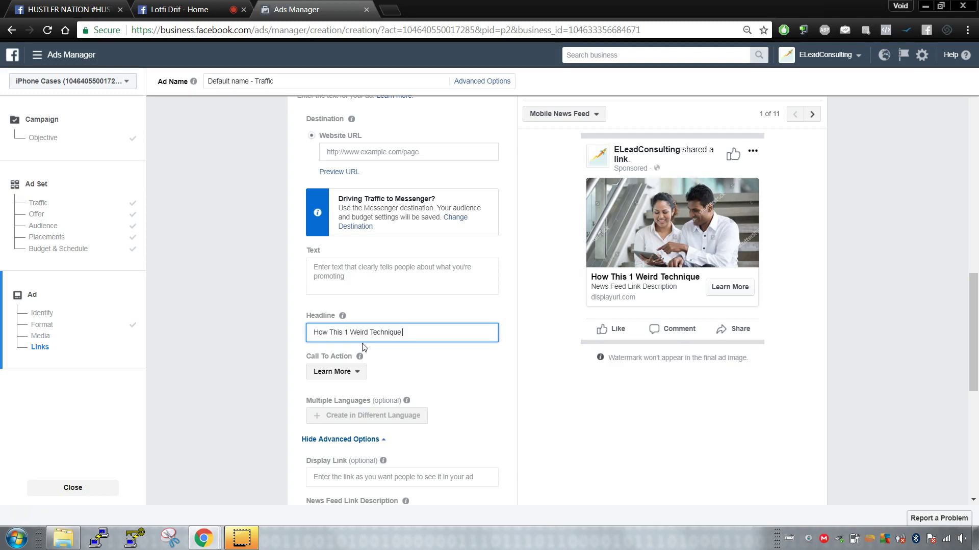
left_click(175, 9)
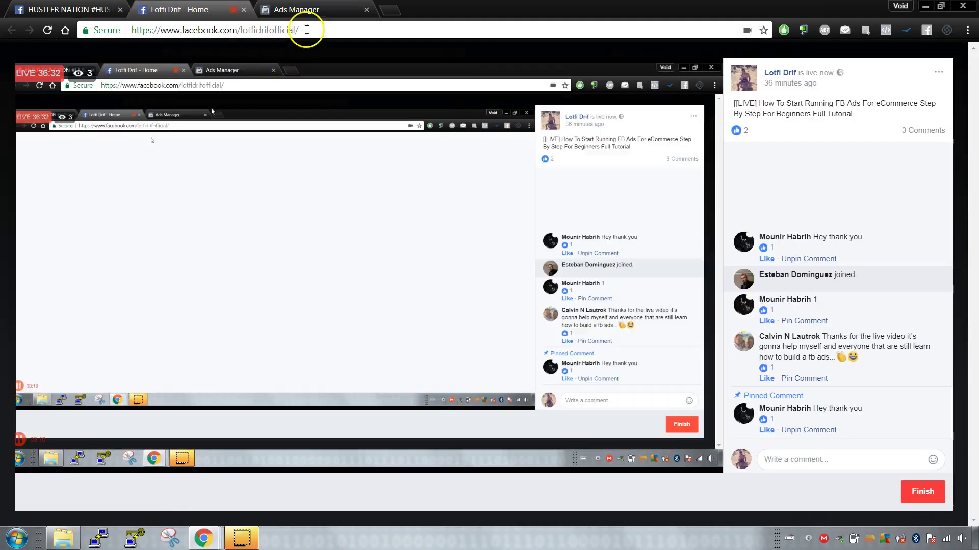
left_click(318, 10)
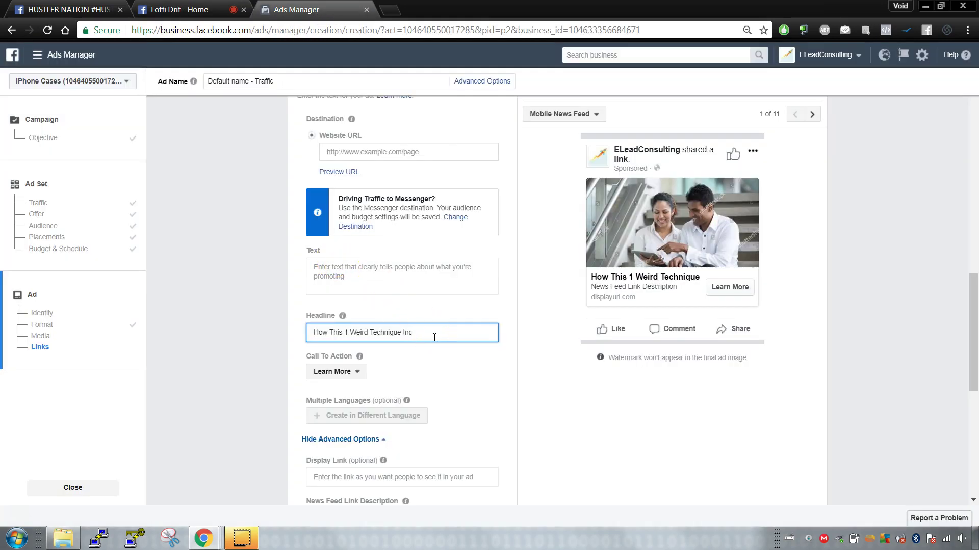
Insert "Swivel" before "Technique" and continue the headline with "Made Me Win 10 Games In A Row WithOUT Doing X or Y".
key("BackSpace")
key("BackSpace")
key("BackSpace")
key("BackSpace")
left_click(370, 335)
type("S")
left_click(436, 335)
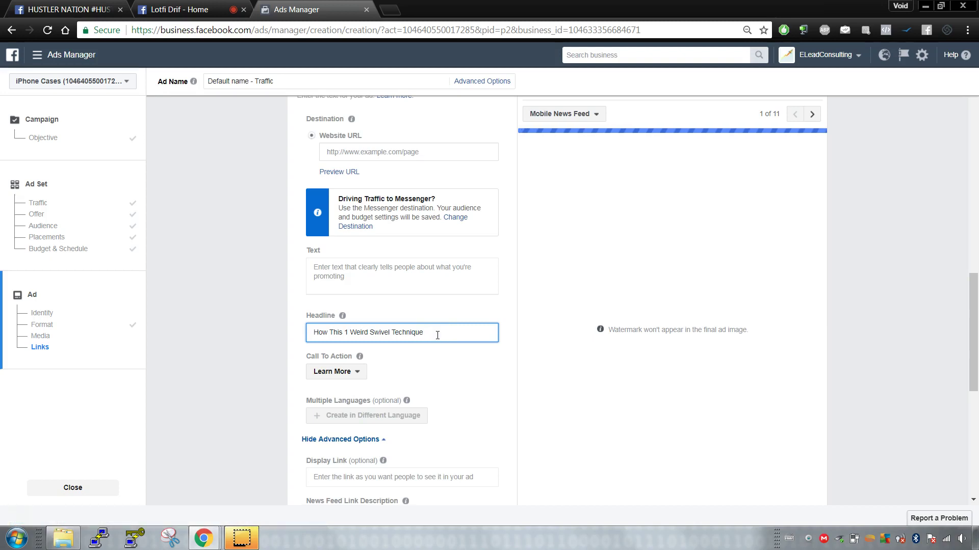
type("Made M")
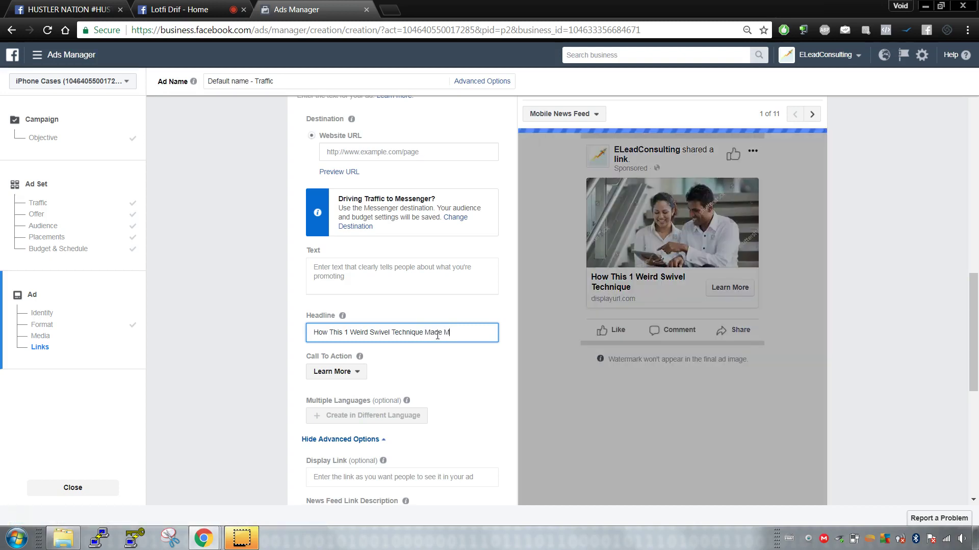
type("e Win 10 Games In A Row WithOUT")
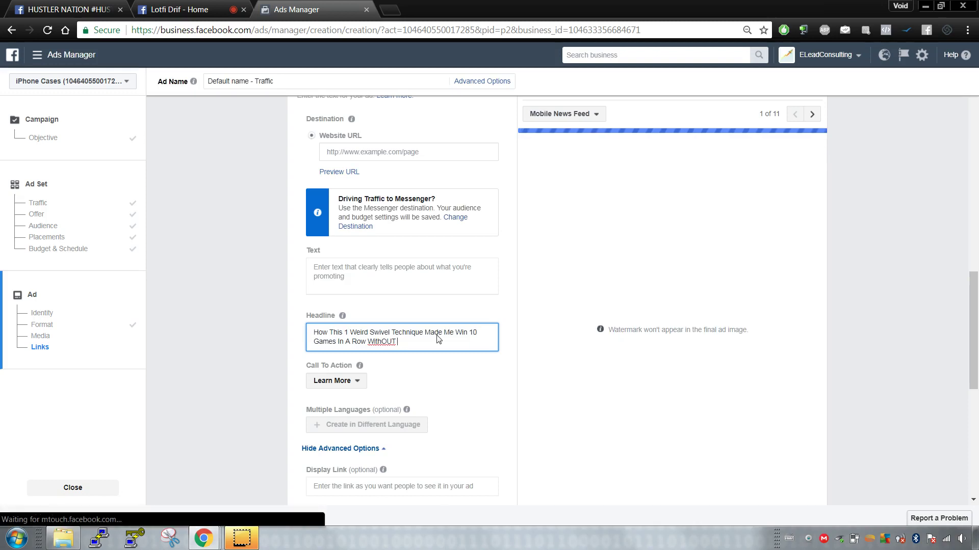
type("Doing X or Y")
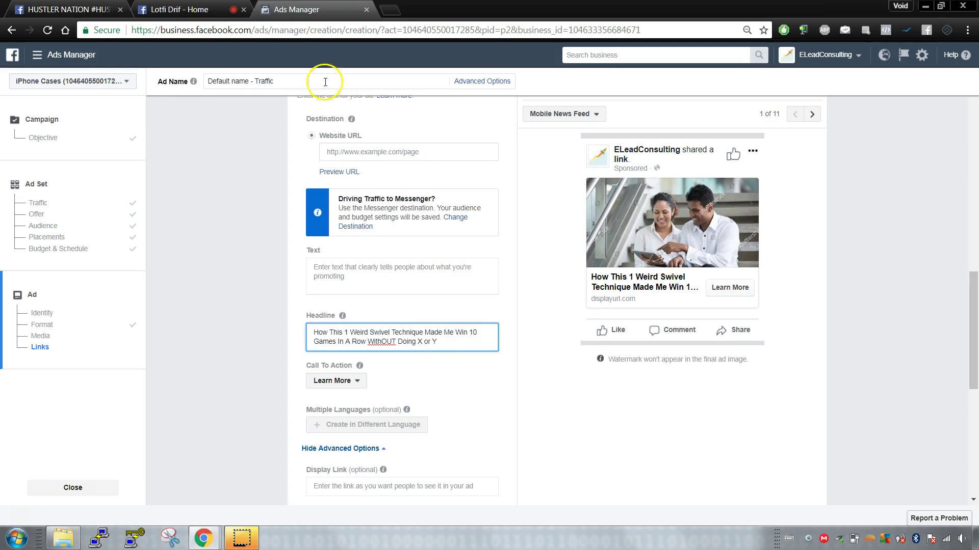
Check the live video page for new viewer activity and return to the ad's link settings in Ads Manager.
left_click(223, 10)
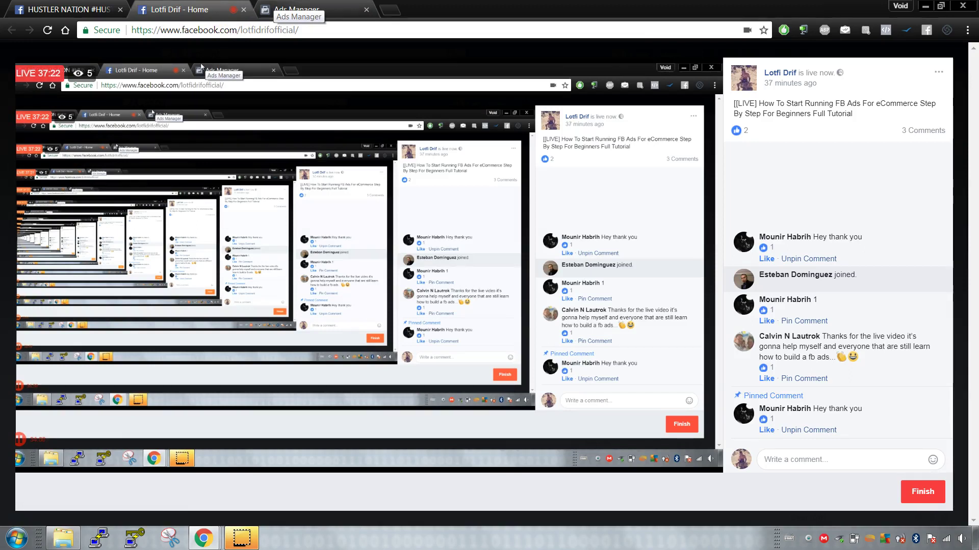
left_click(306, 9)
key("ctrl+shift+Tab")
key("ctrl+Tab")
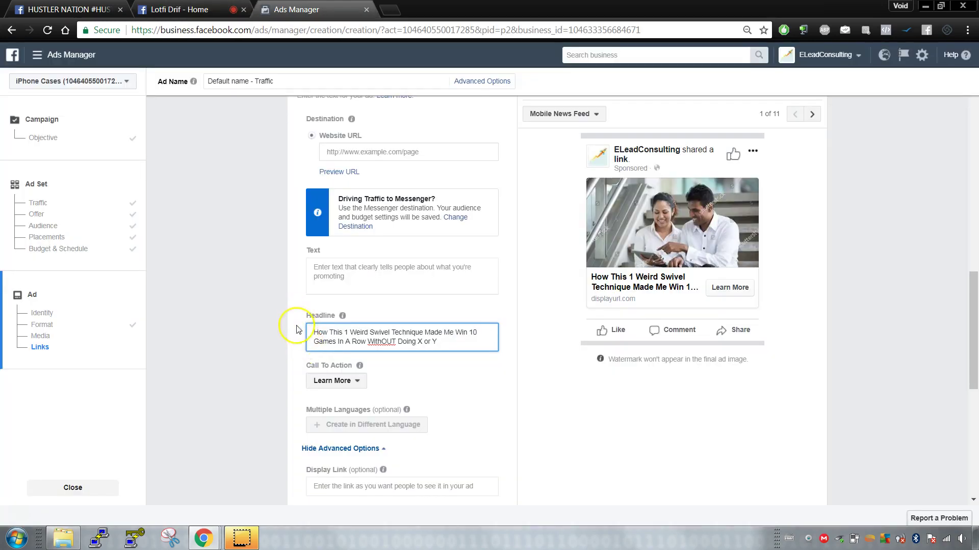
Replace the headline's wording between "How" and "WithOUT" with "x".
left_click_drag(329, 333, 368, 344)
key("BackSpace")
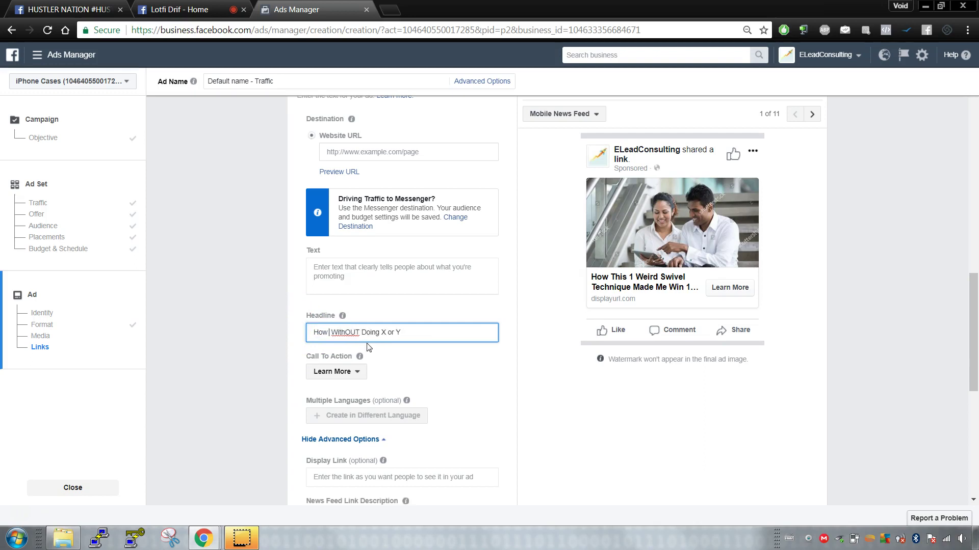
type("x")
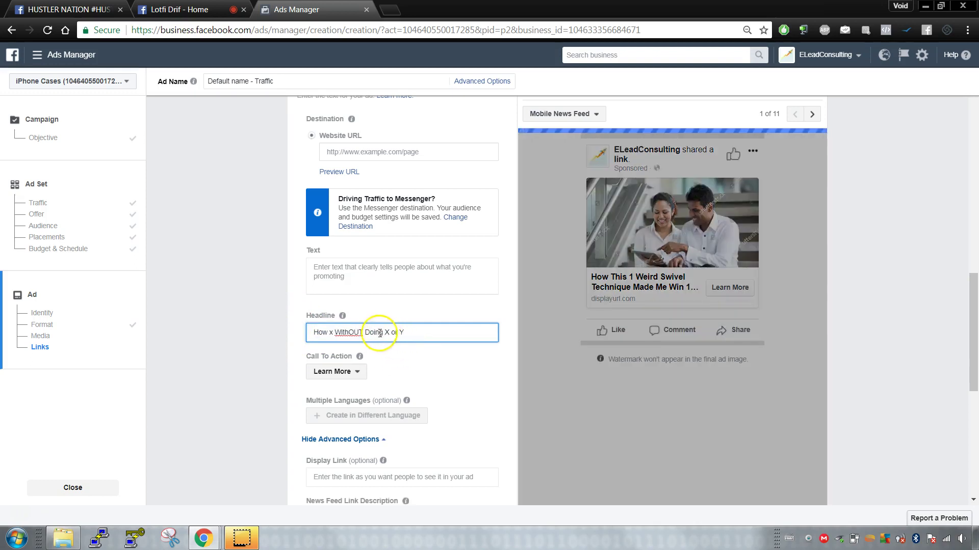
Remove "Doing X or" and the leading "How" from the headline, reducing it to "x WithOUT Y".
double_click(377, 333)
key("BackSpace")
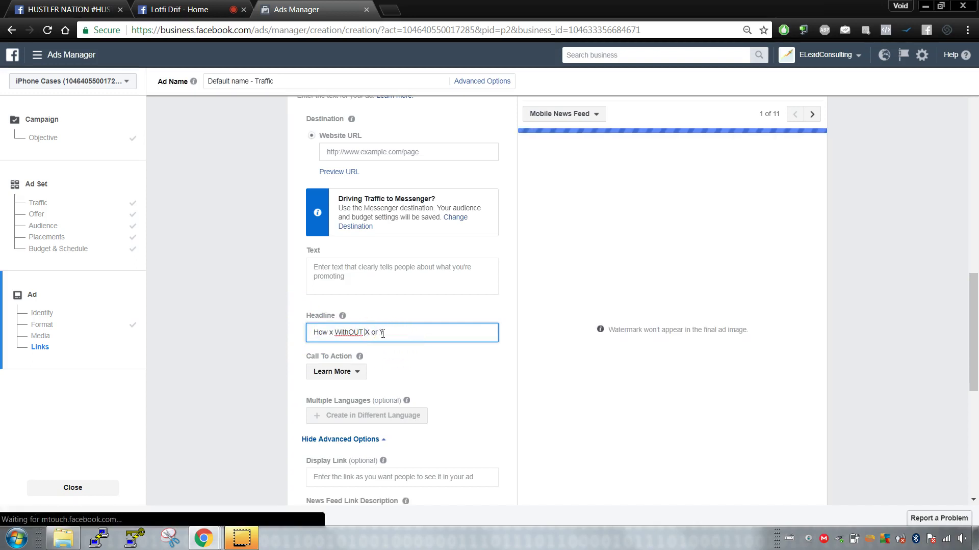
key("Delete")
key("Delete")
key("Delete")
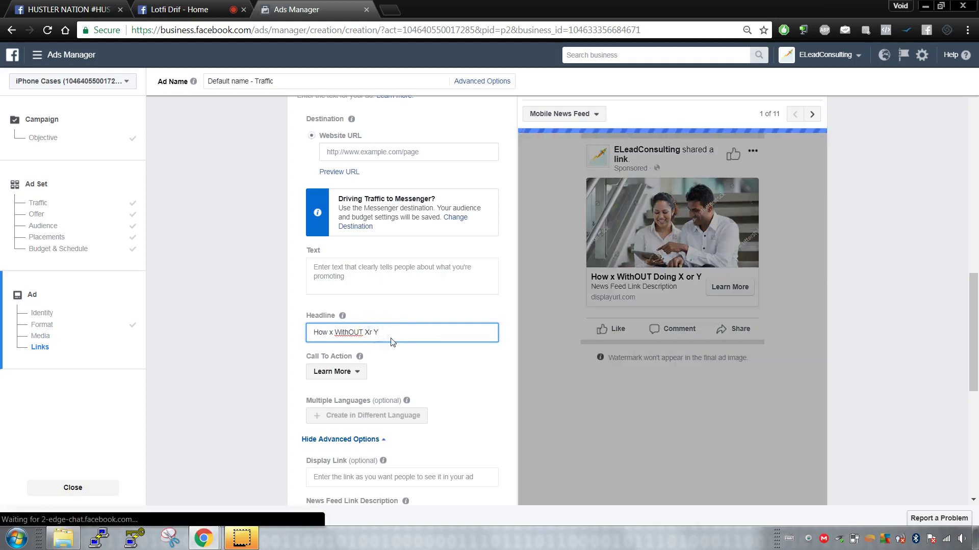
key("Delete")
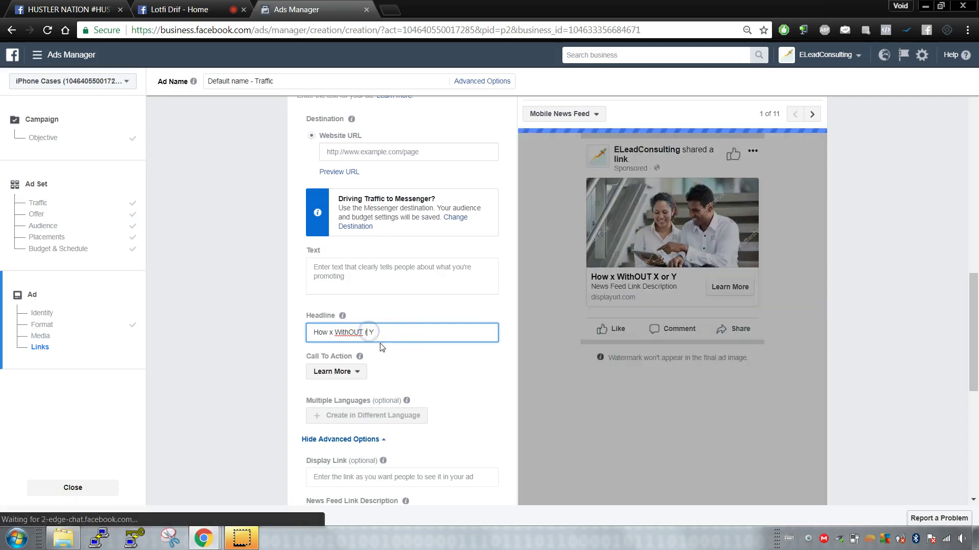
left_click(327, 332)
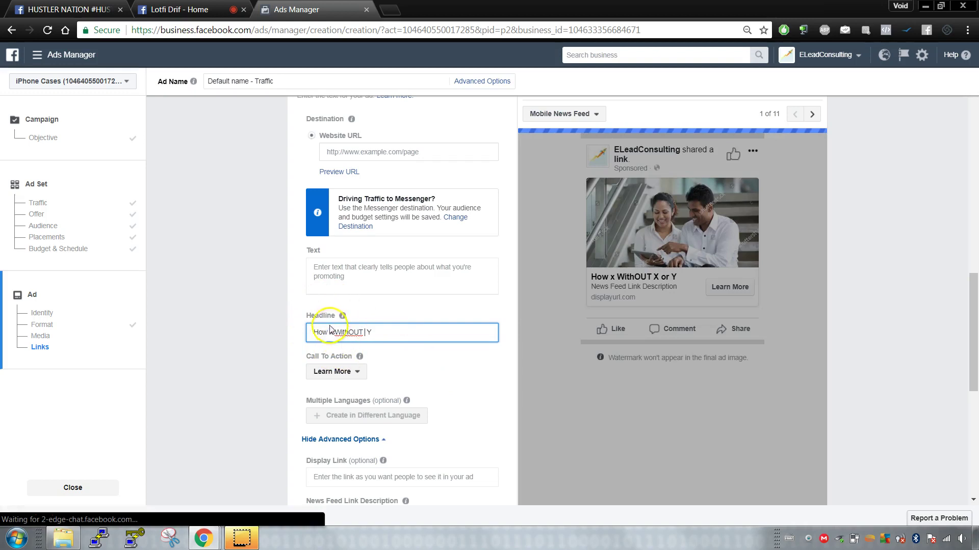
key("BackSpace")
key("BackSpace")
key("BackSpace")
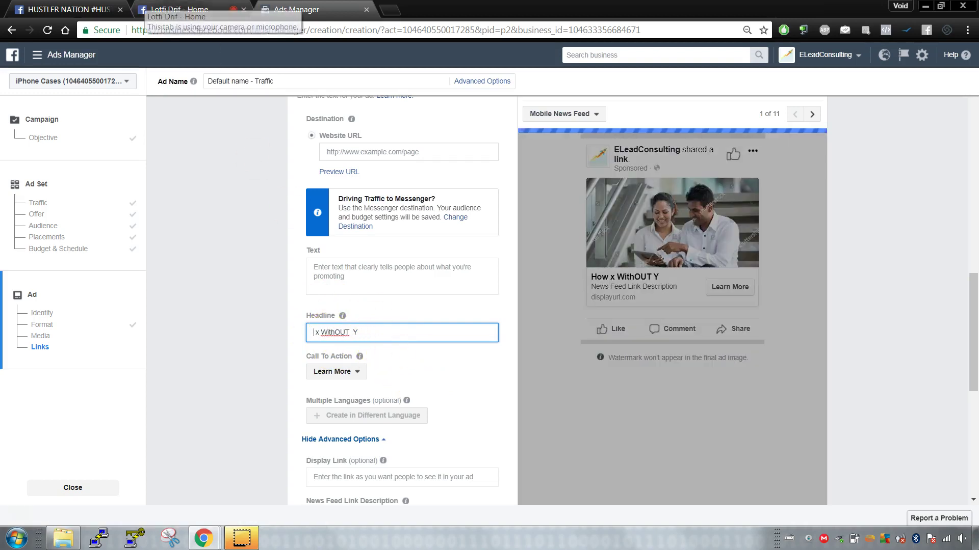
Monitor the live video page for activity and review the ad's advanced link and conversion tracking options in Ads Manager.
left_click(178, 9)
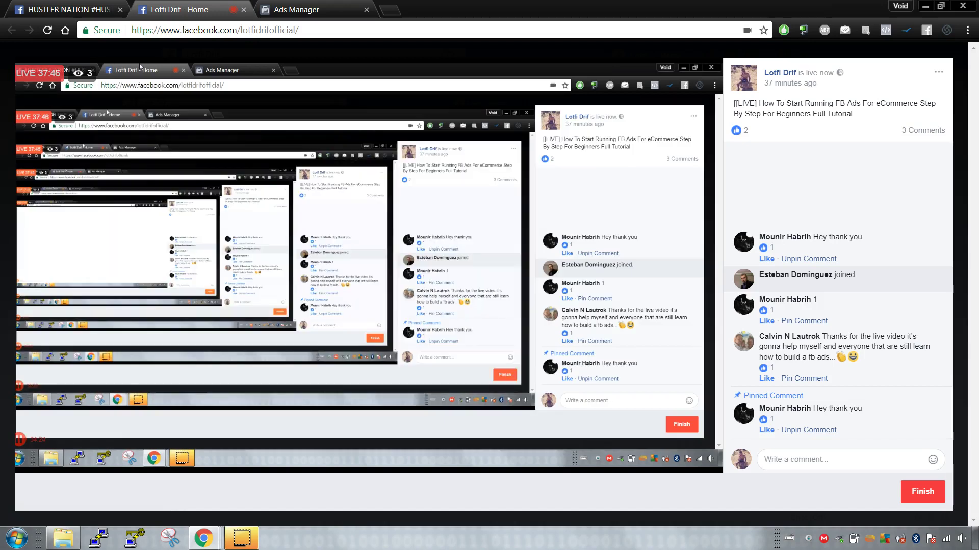
left_click(293, 9)
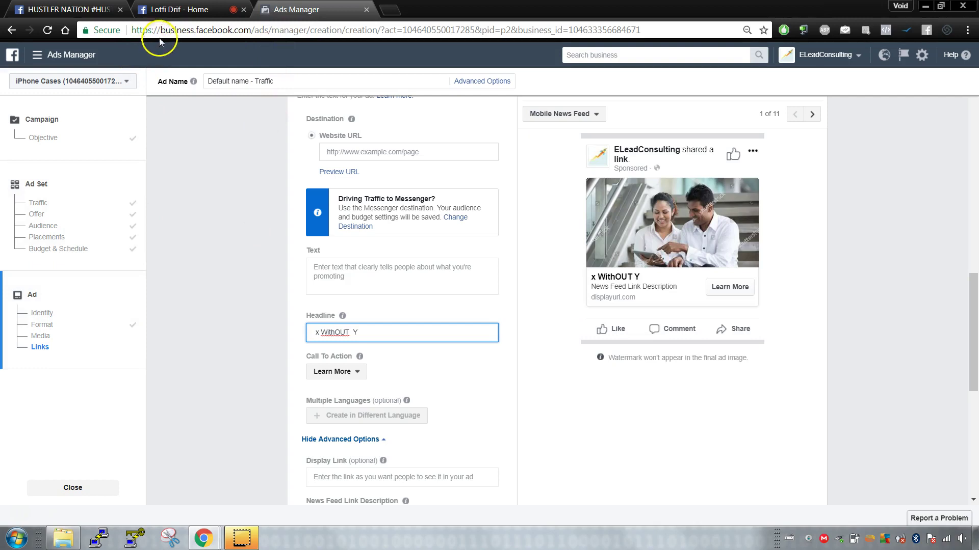
left_click(164, 9)
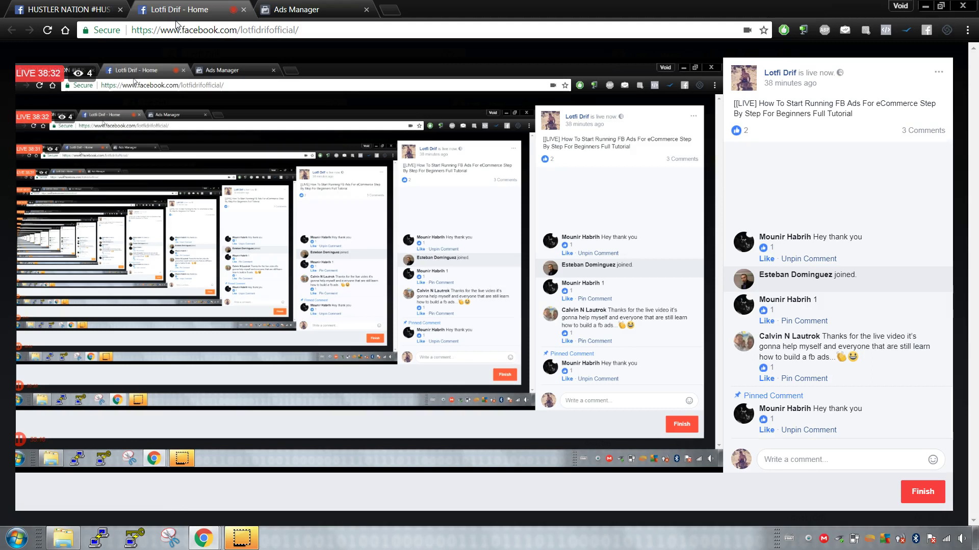
left_click(285, 11)
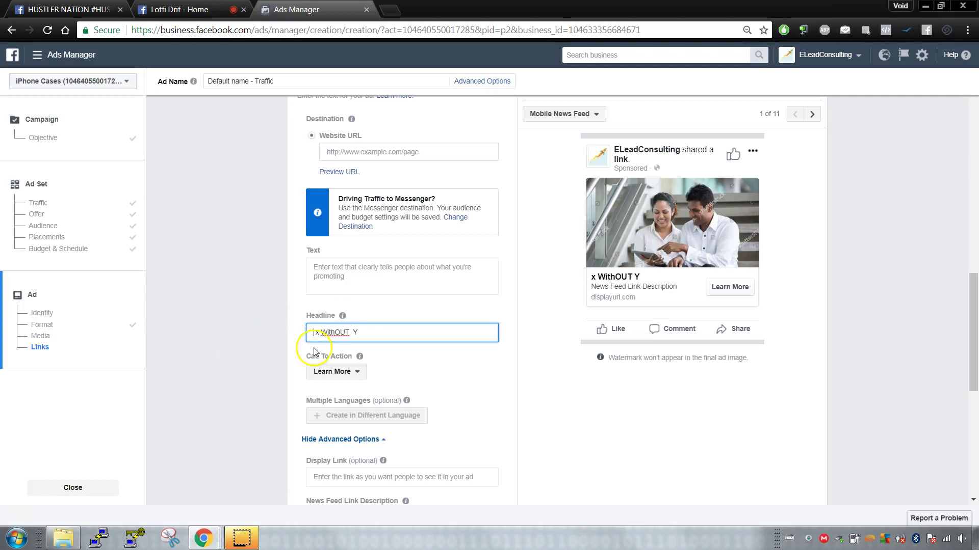
scroll(312, 350, "down", 6)
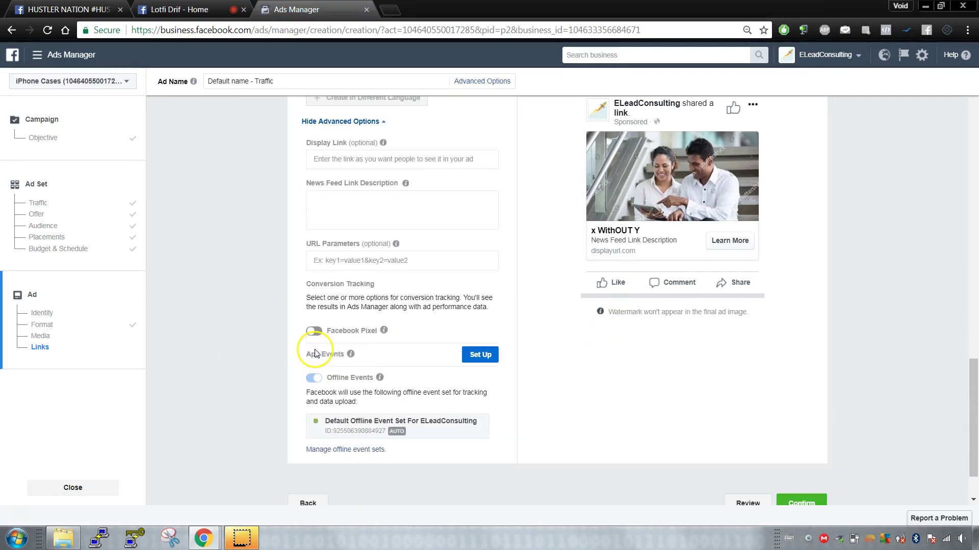
left_click(230, 11)
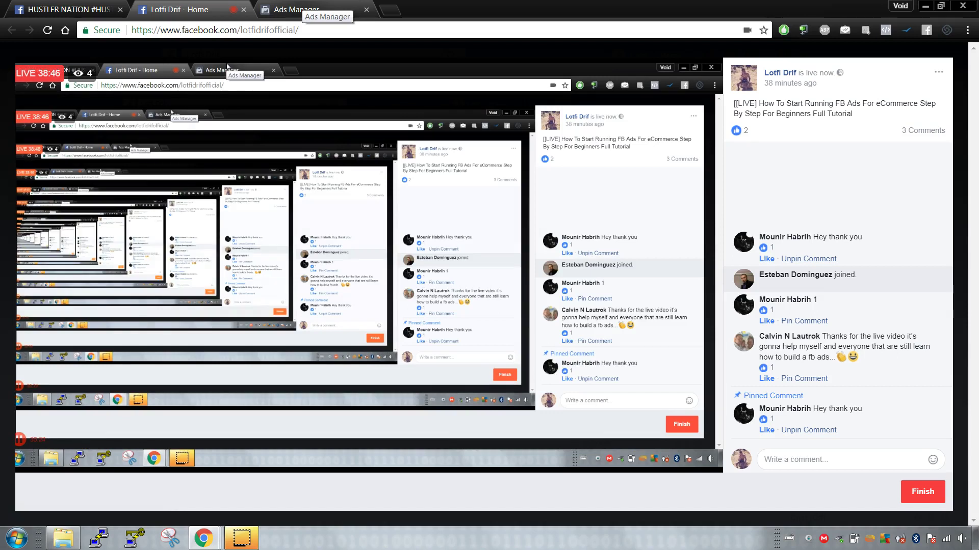
left_click(278, 13)
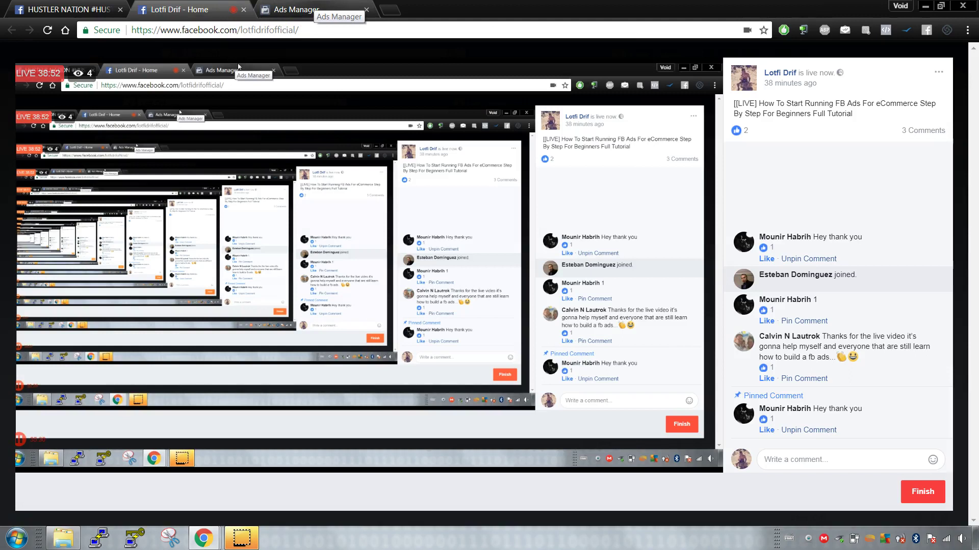
left_click(306, 11)
left_click(176, 9)
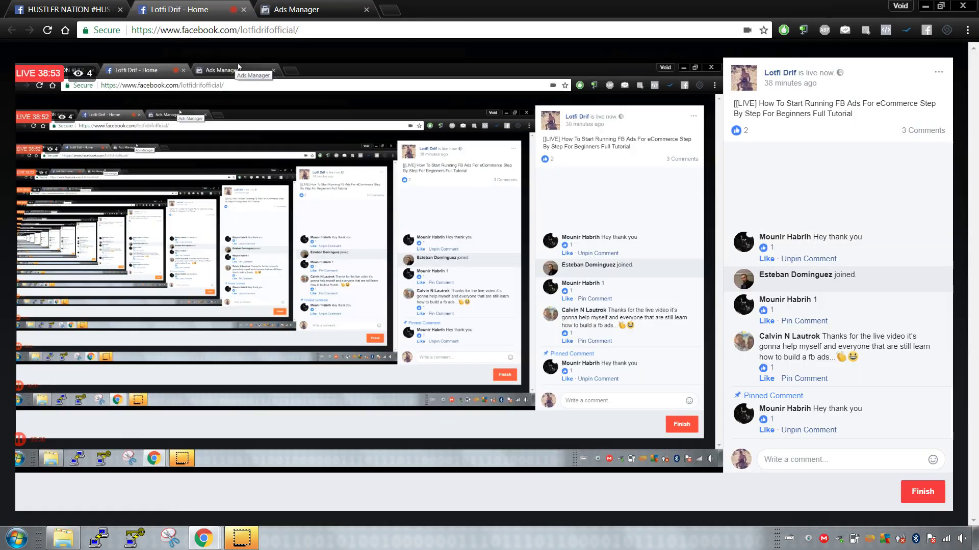